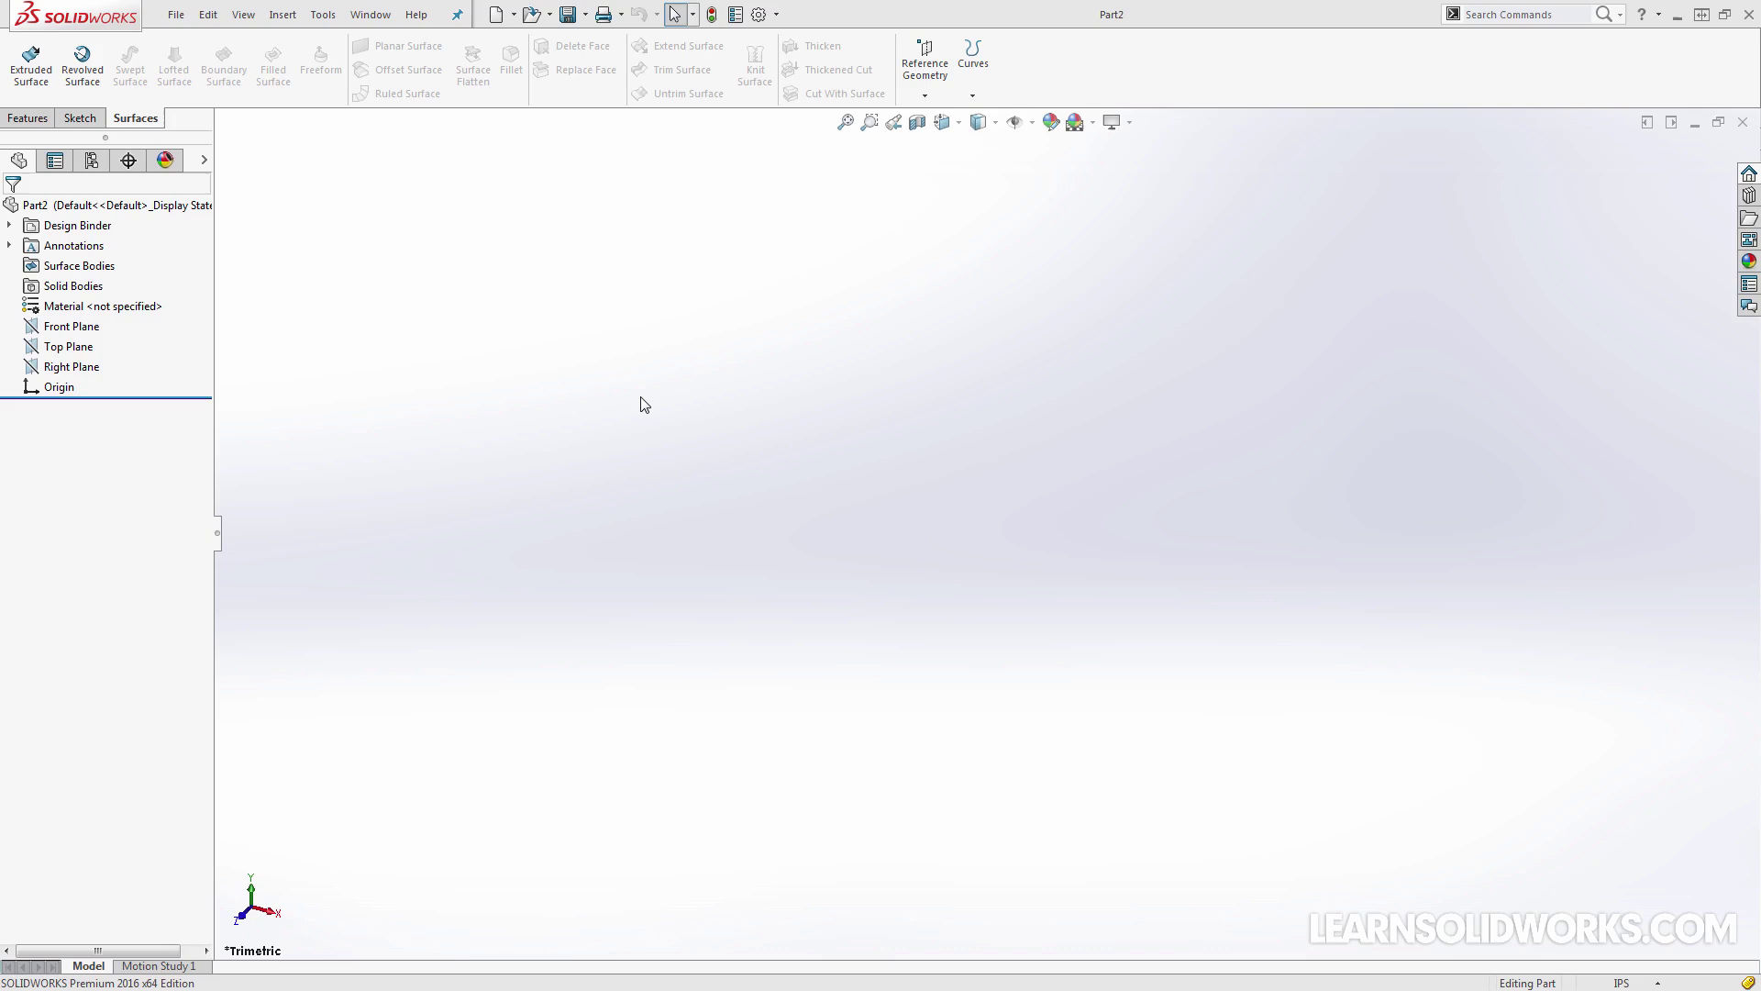
# Switch the blank Part2's CommandManager to the Features tab
pyautogui.click(28, 117)
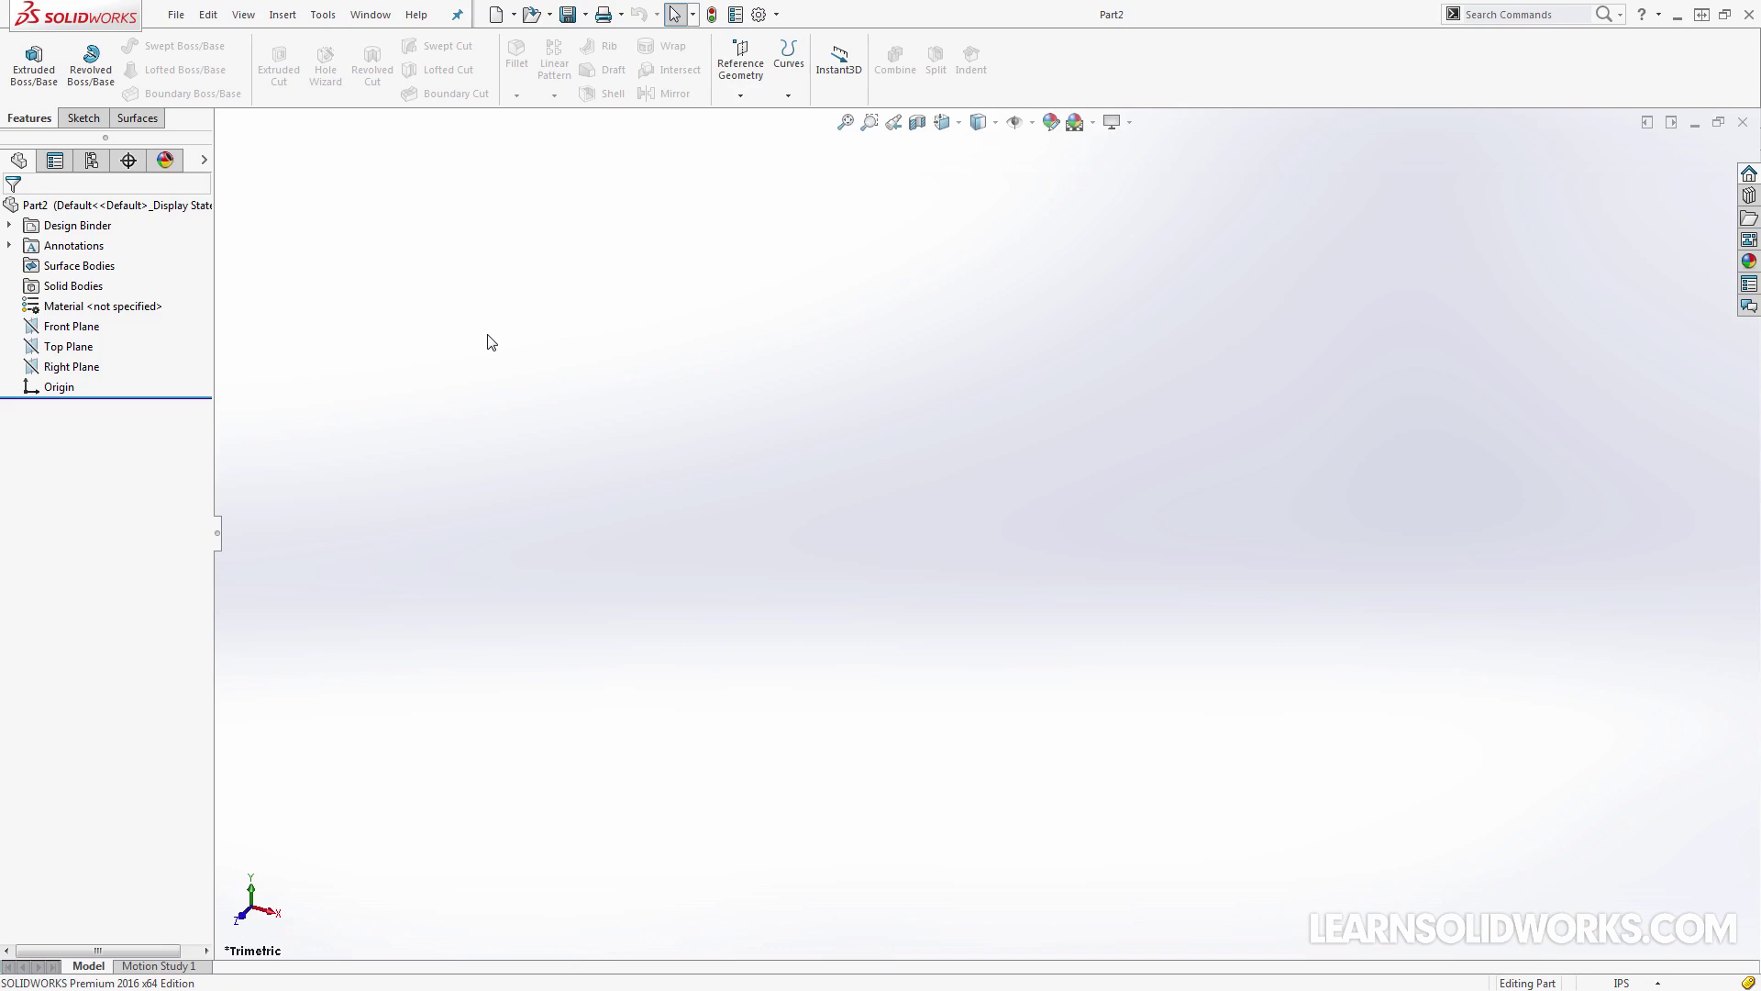
# On the Top Plane, draw a circle at the origin with diameter 5.00, then close Sketch1
pyautogui.click(74, 346)
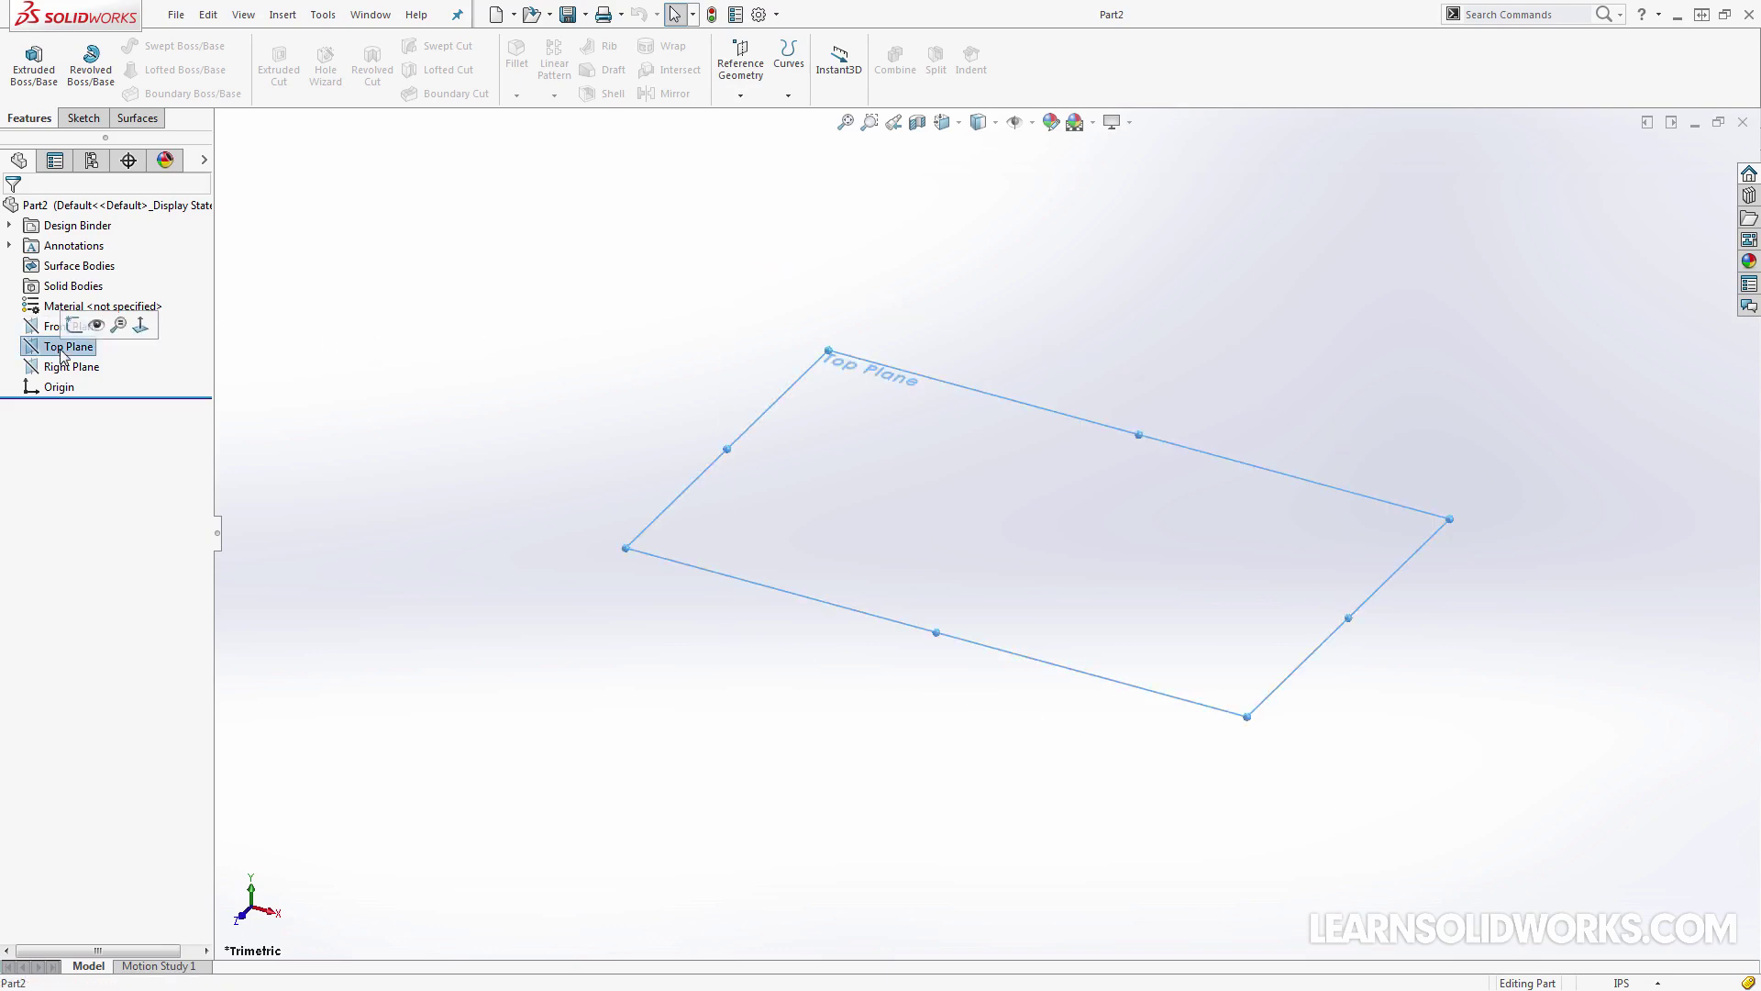
pyautogui.click(73, 325)
pyautogui.press('c')
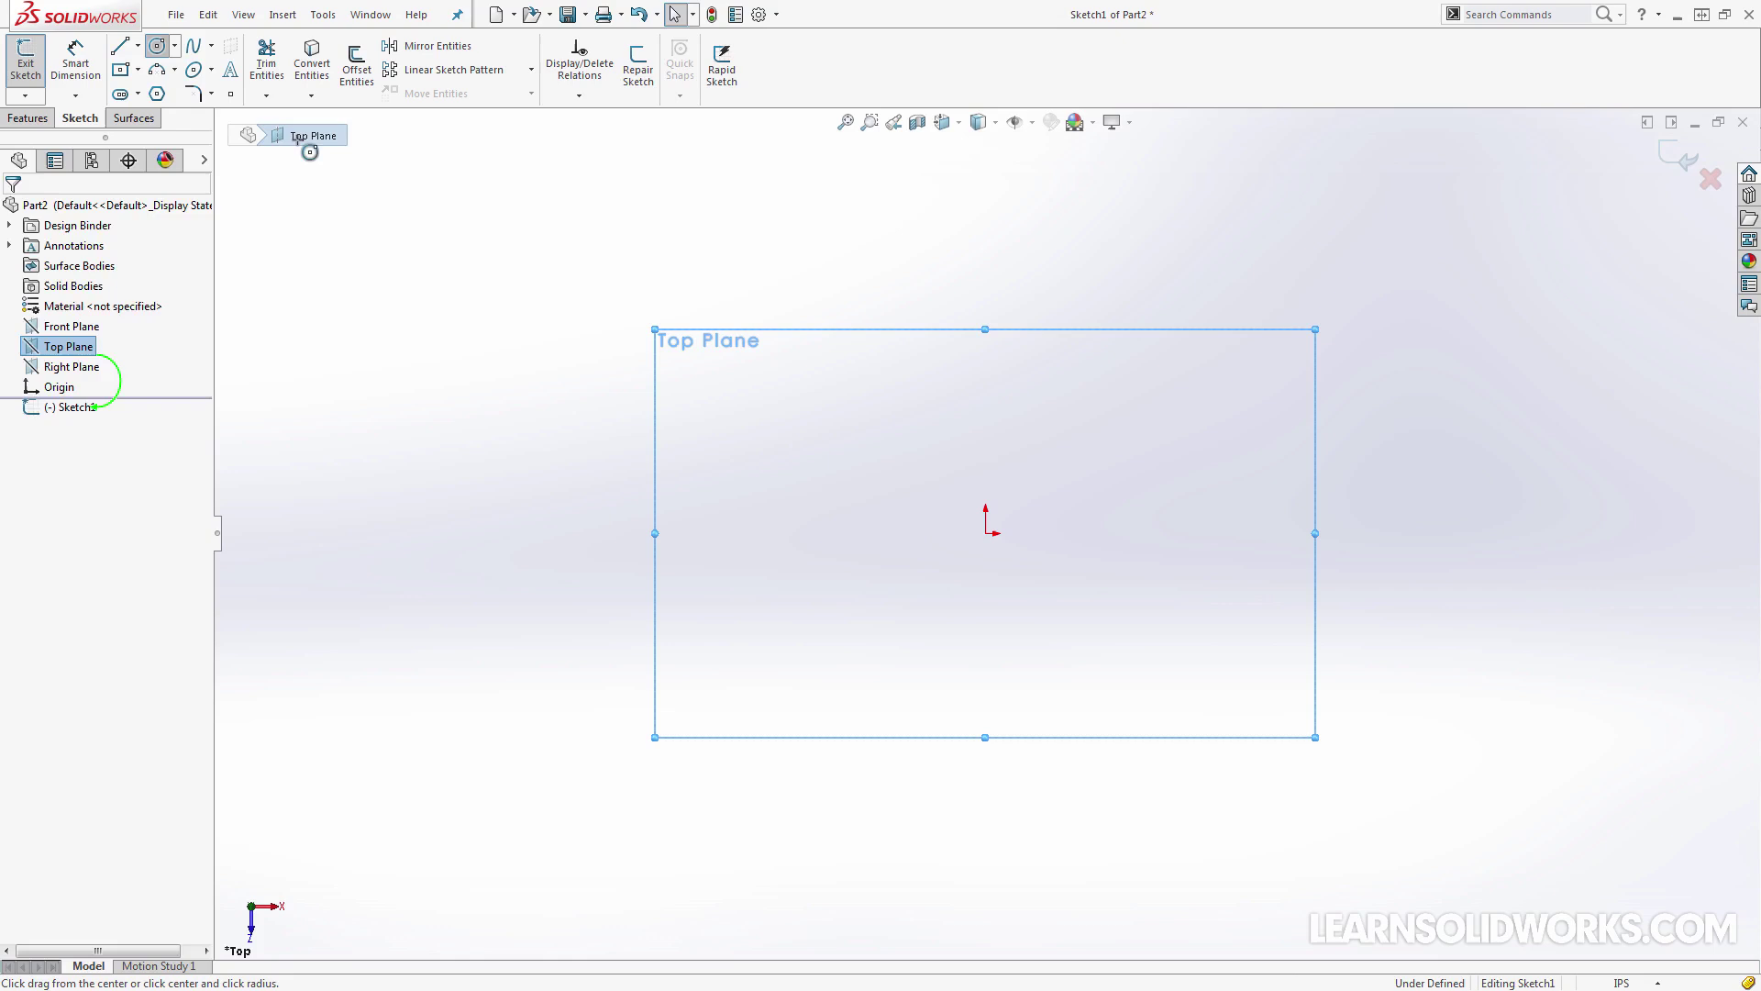
pyautogui.click(985, 533)
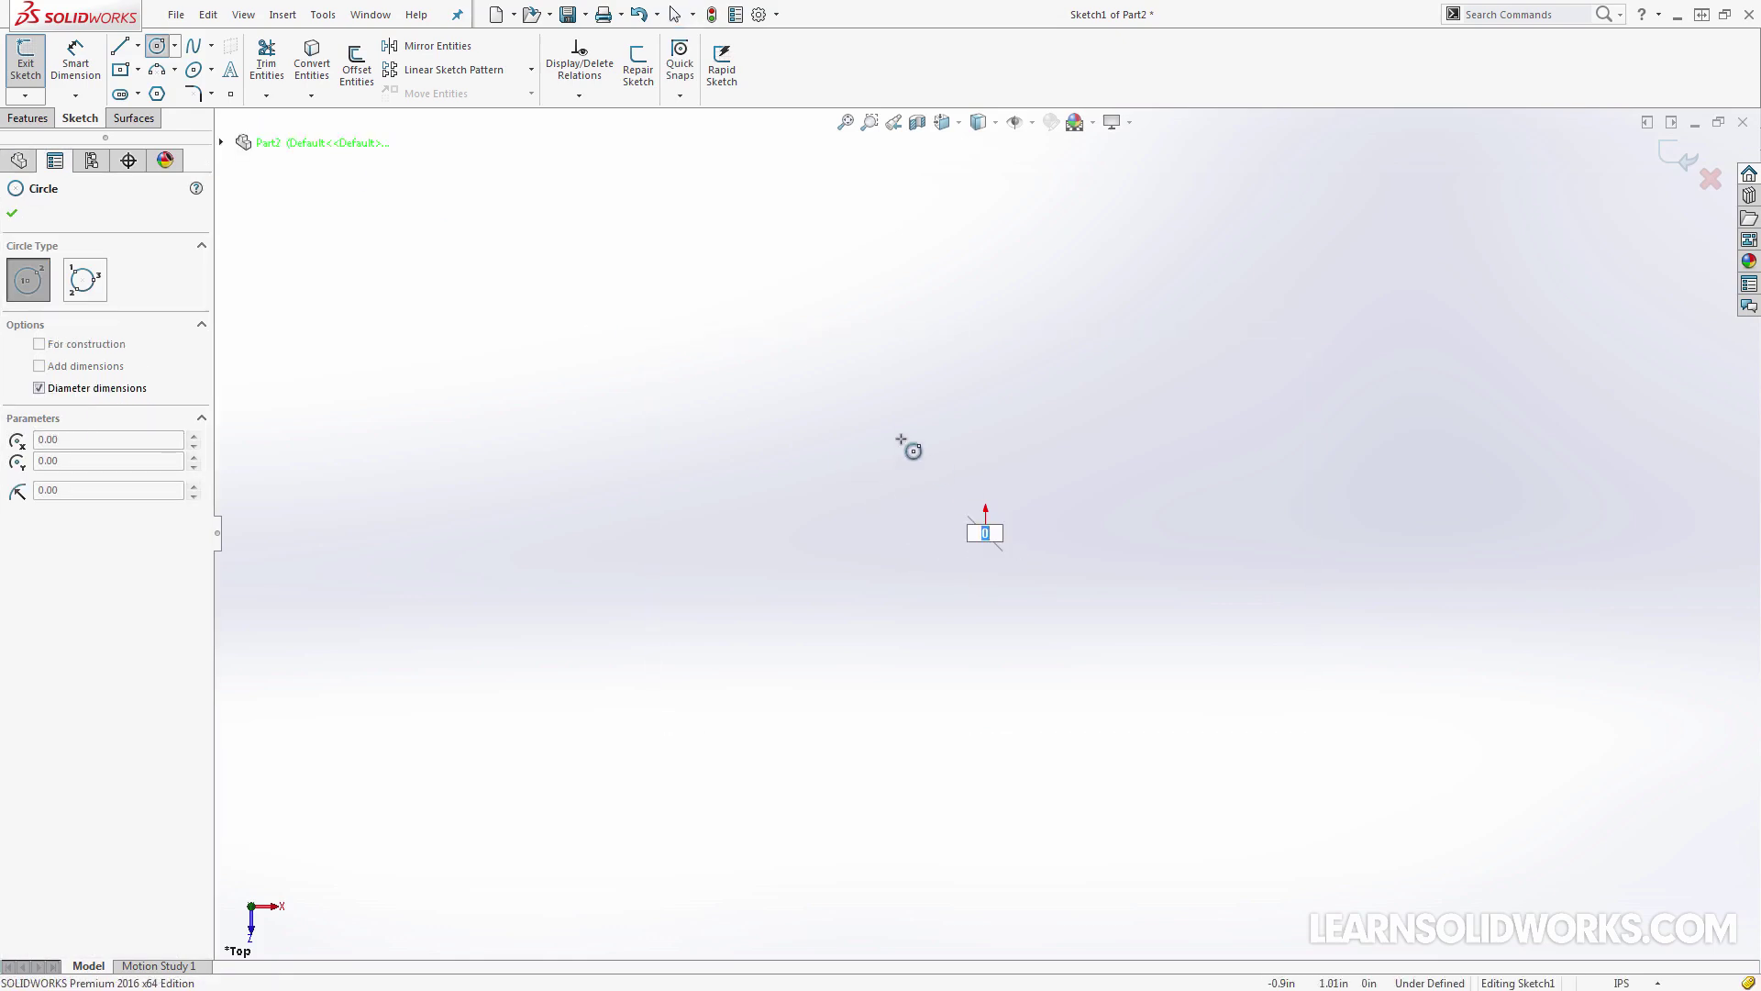
pyautogui.write('5')
pyautogui.press('Return')
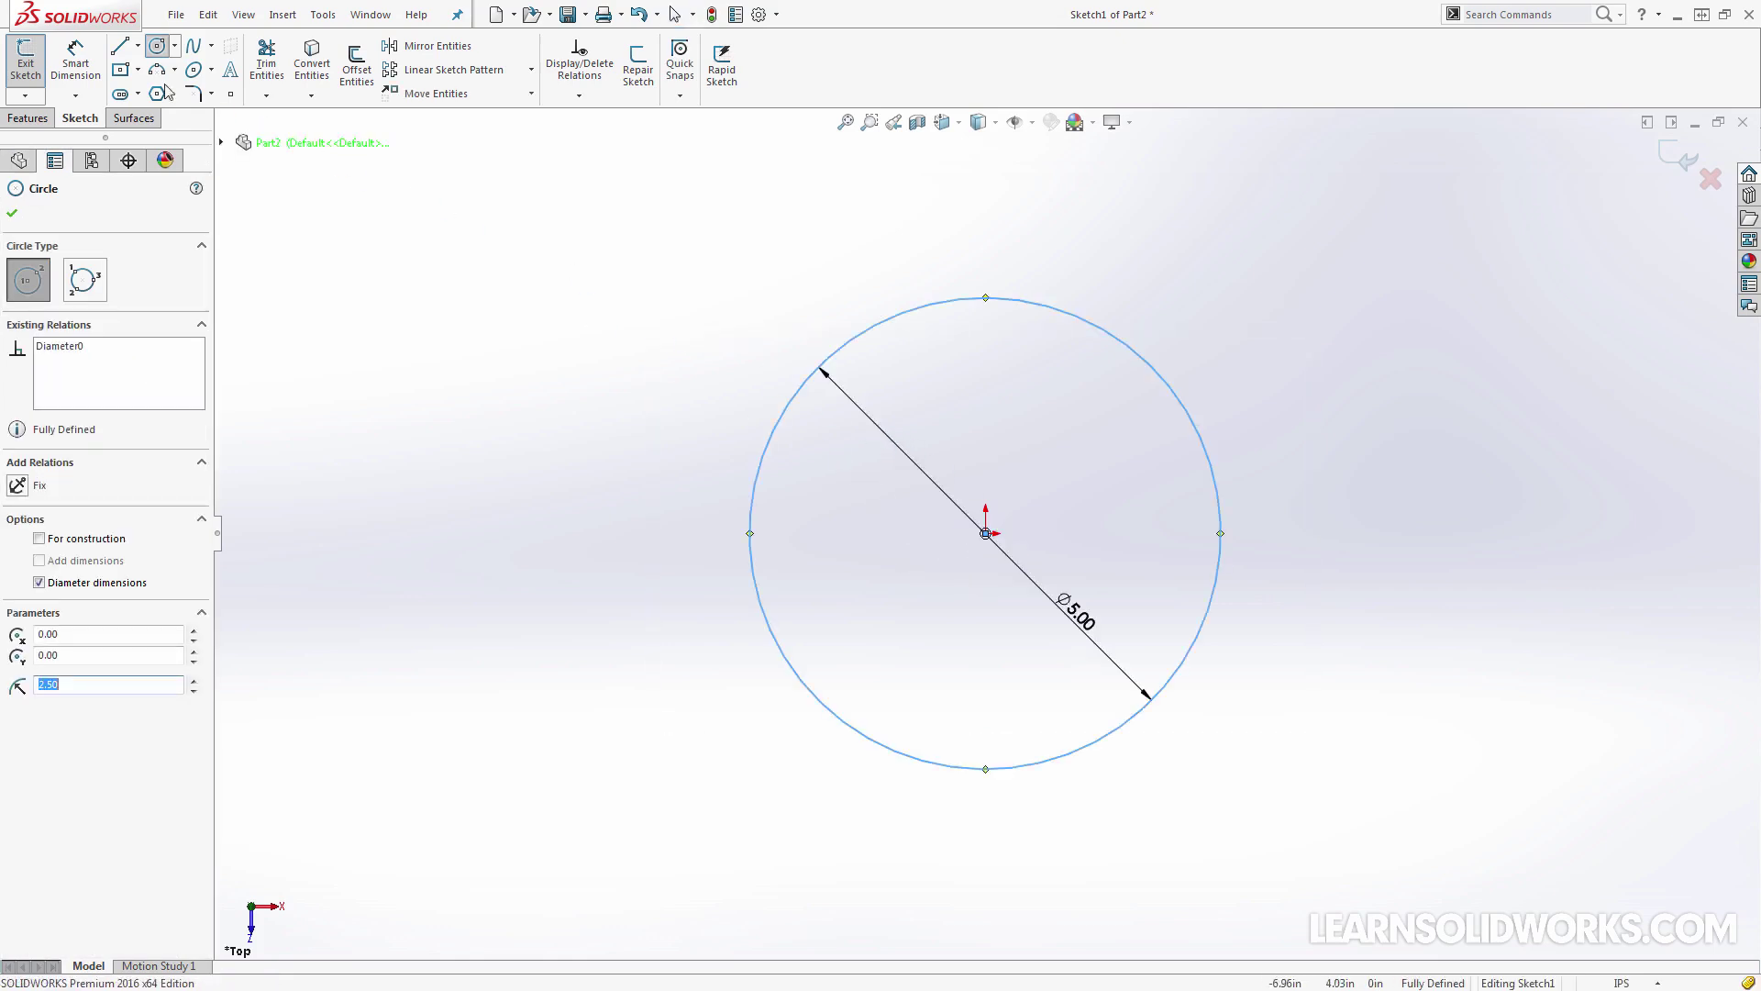
pyautogui.click(26, 64)
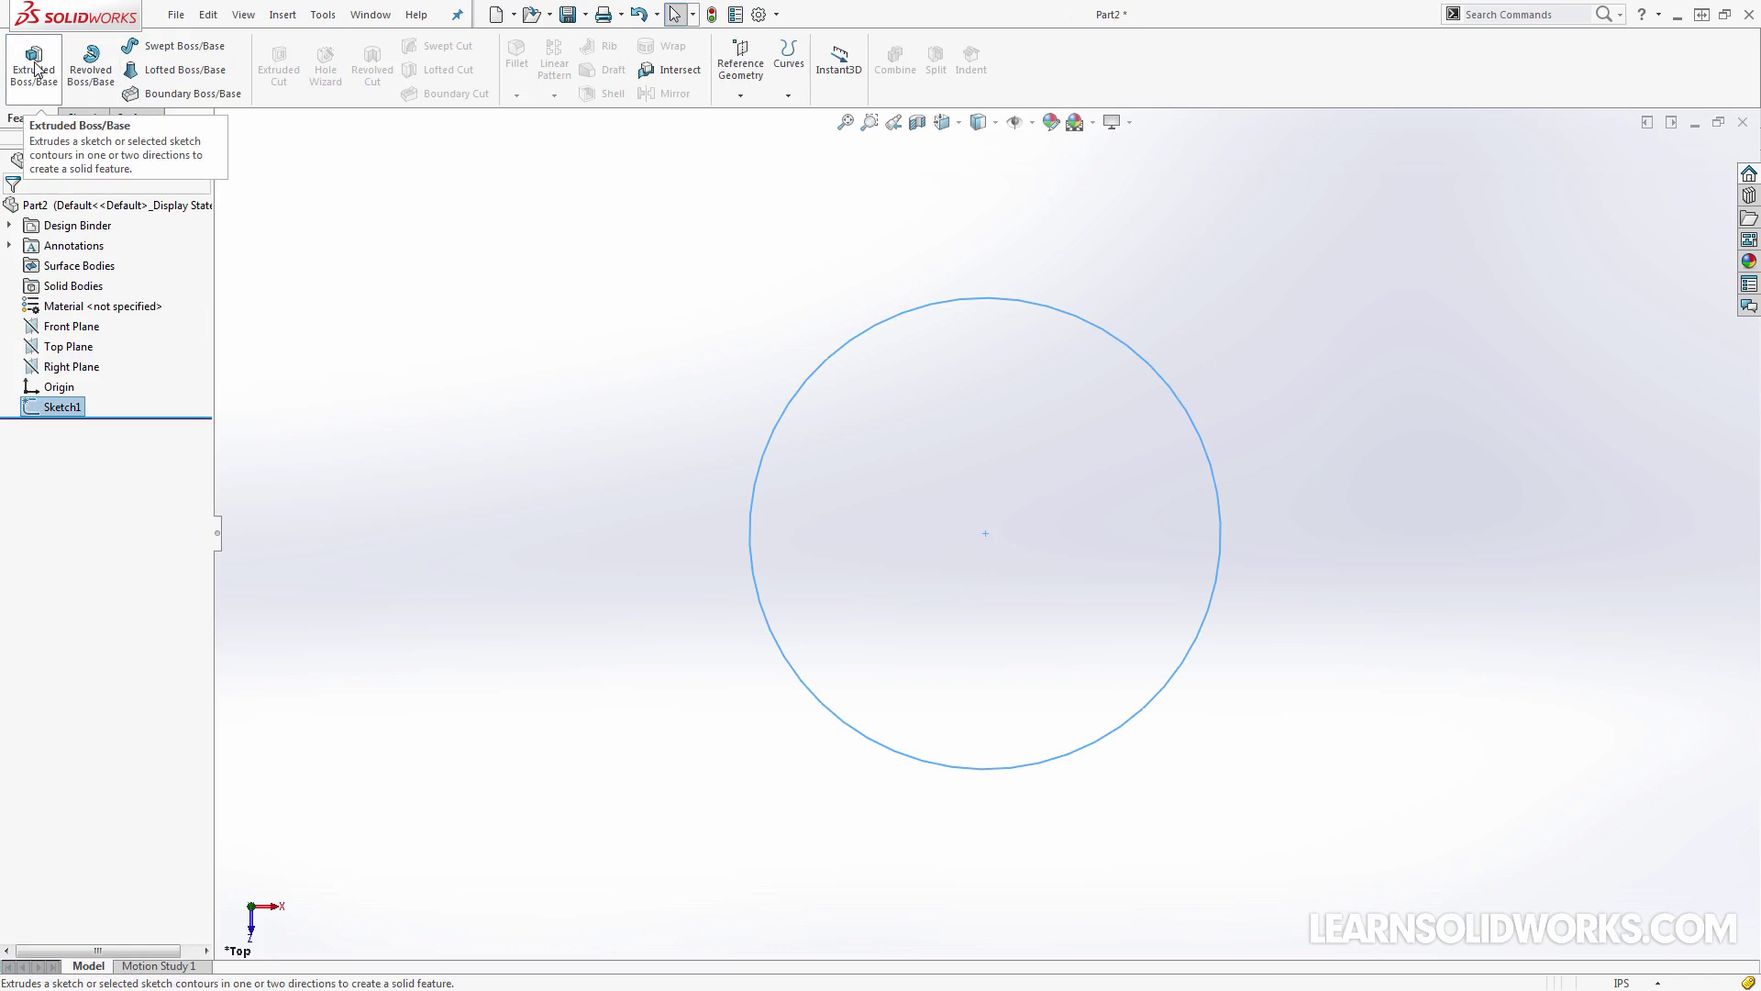
# Start an Extruded Boss/Base on the circle, keep From as Sketch Plane, and open the end-condition list
pyautogui.click(34, 67)
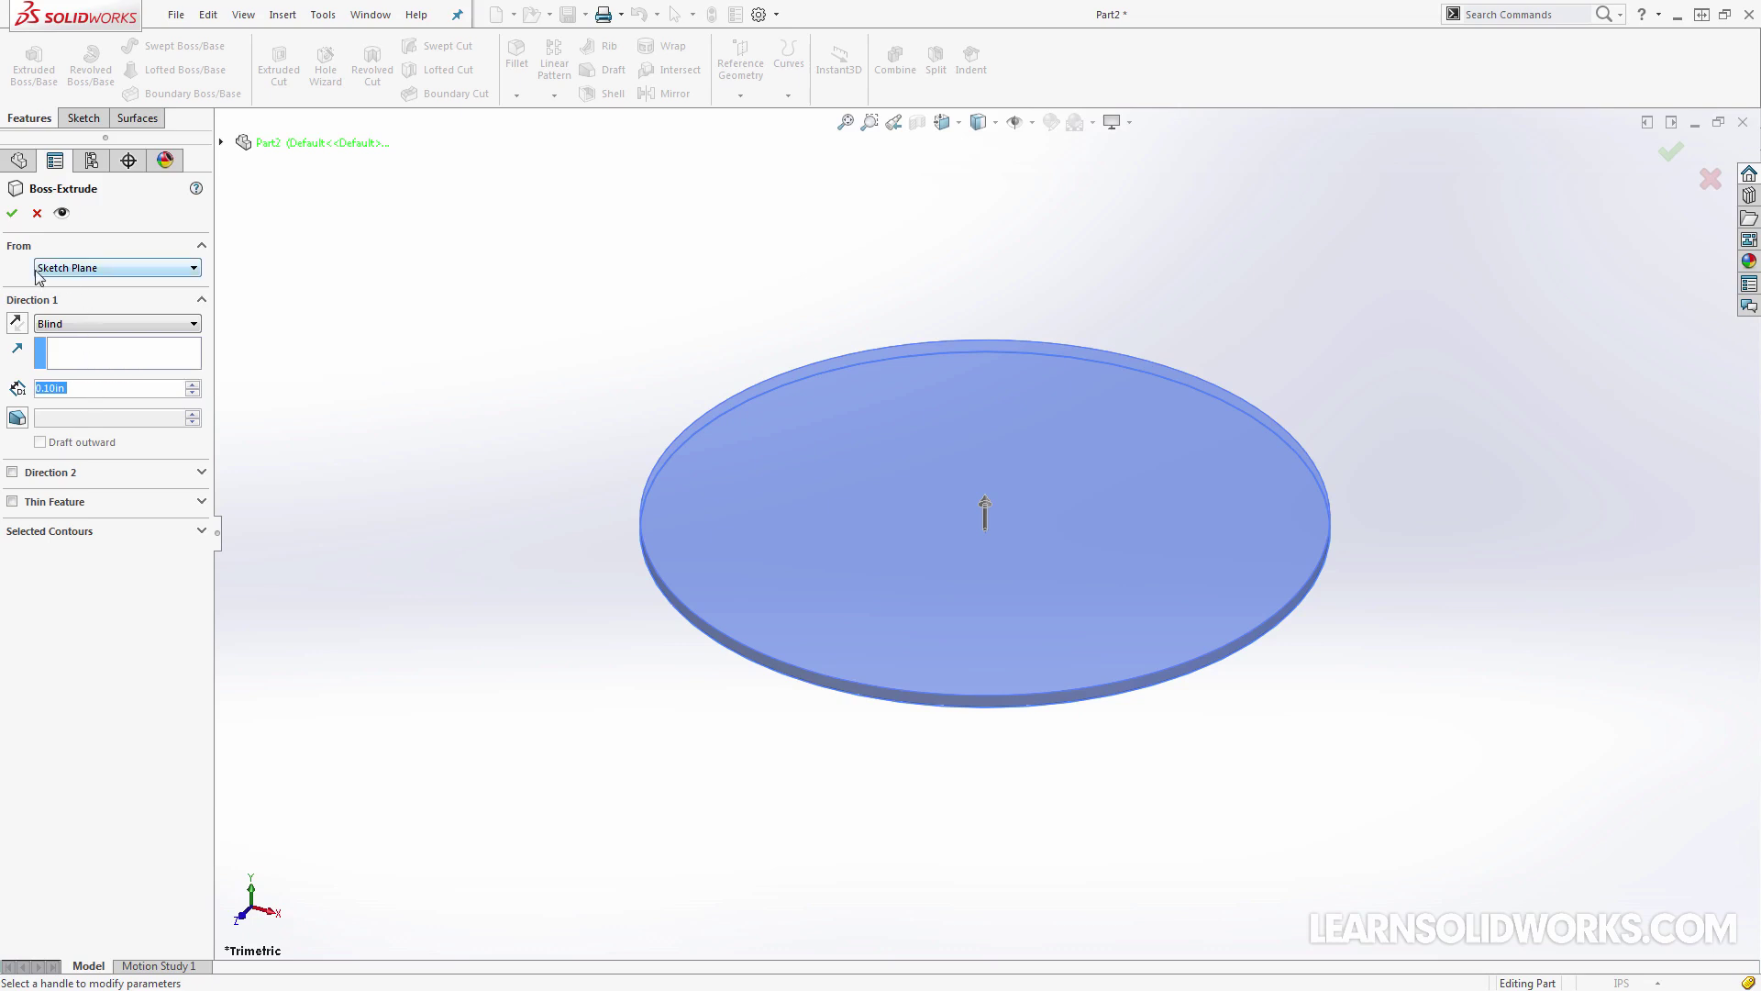
pyautogui.click(143, 268)
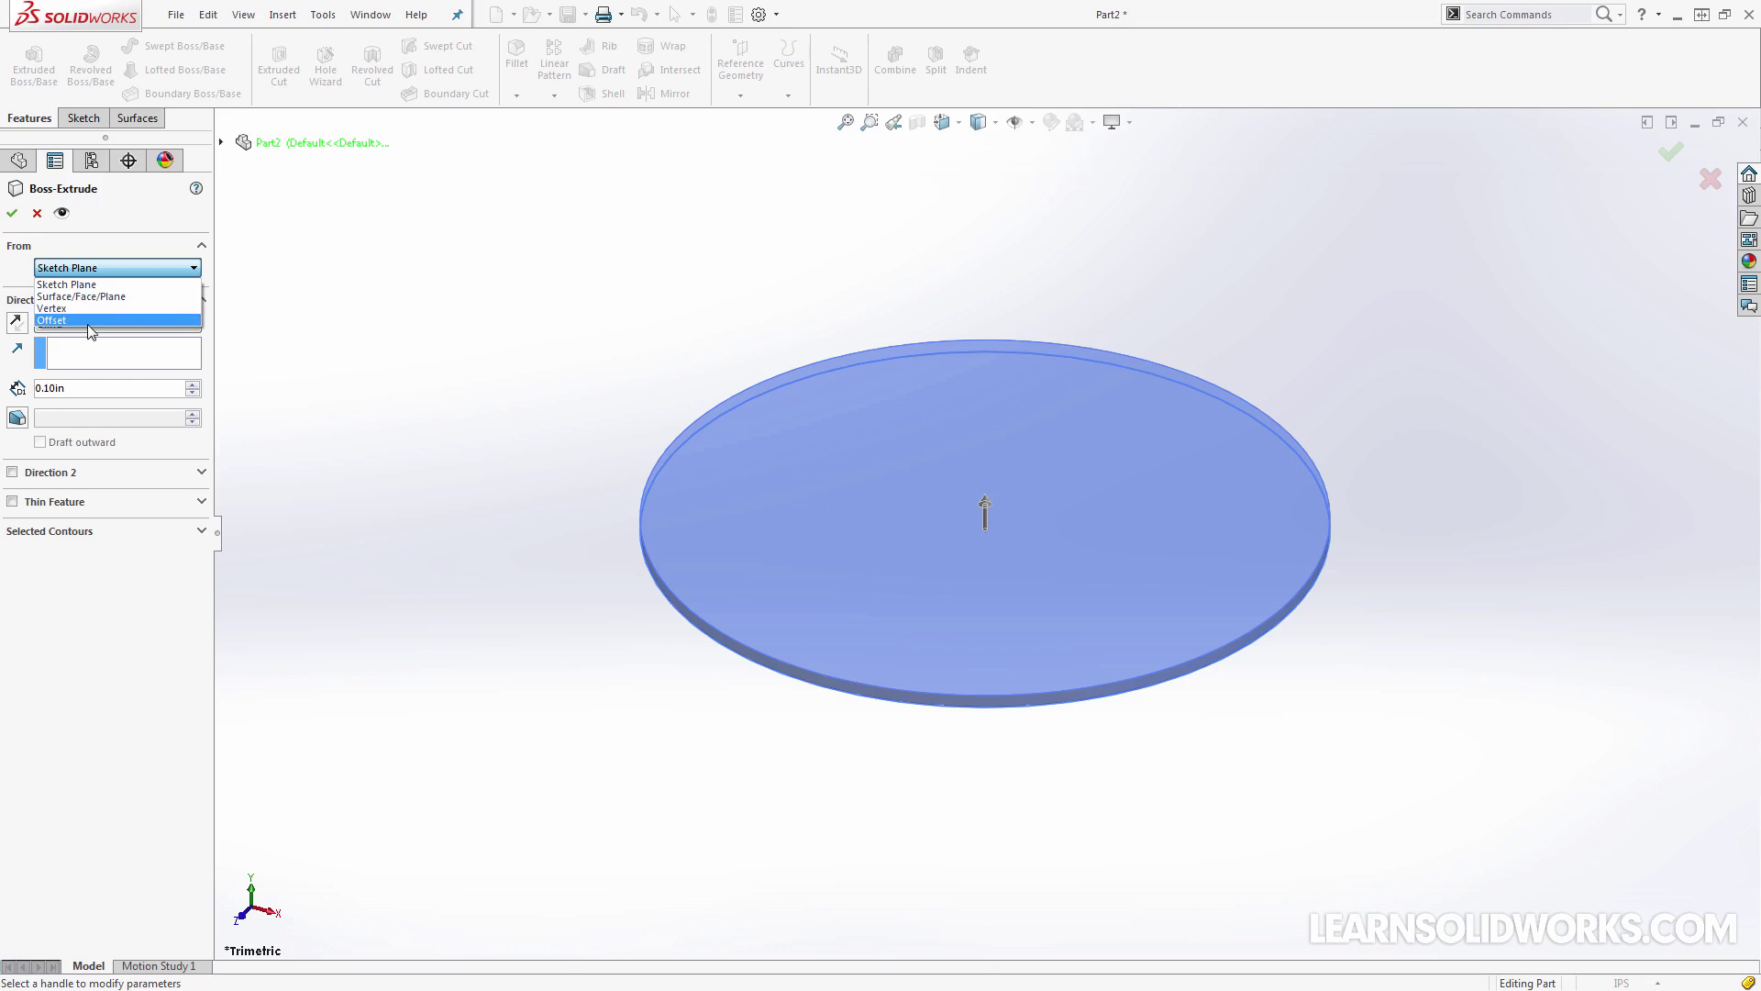
pyautogui.click(87, 267)
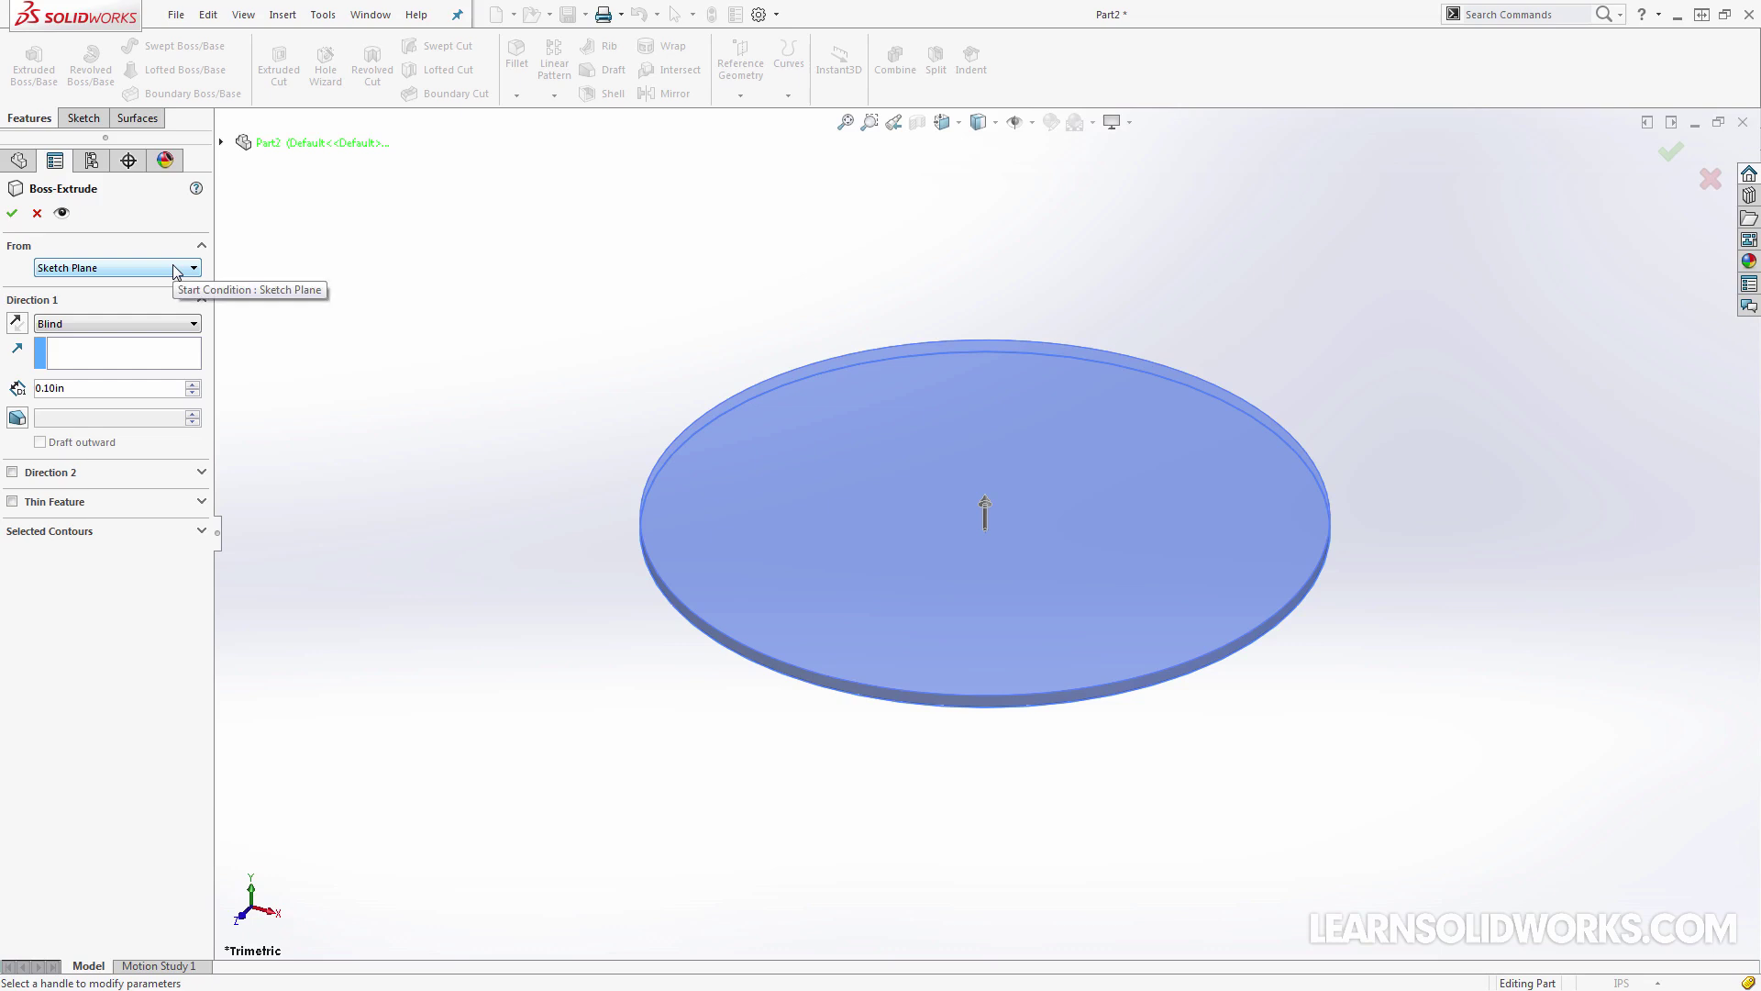
pyautogui.click(92, 327)
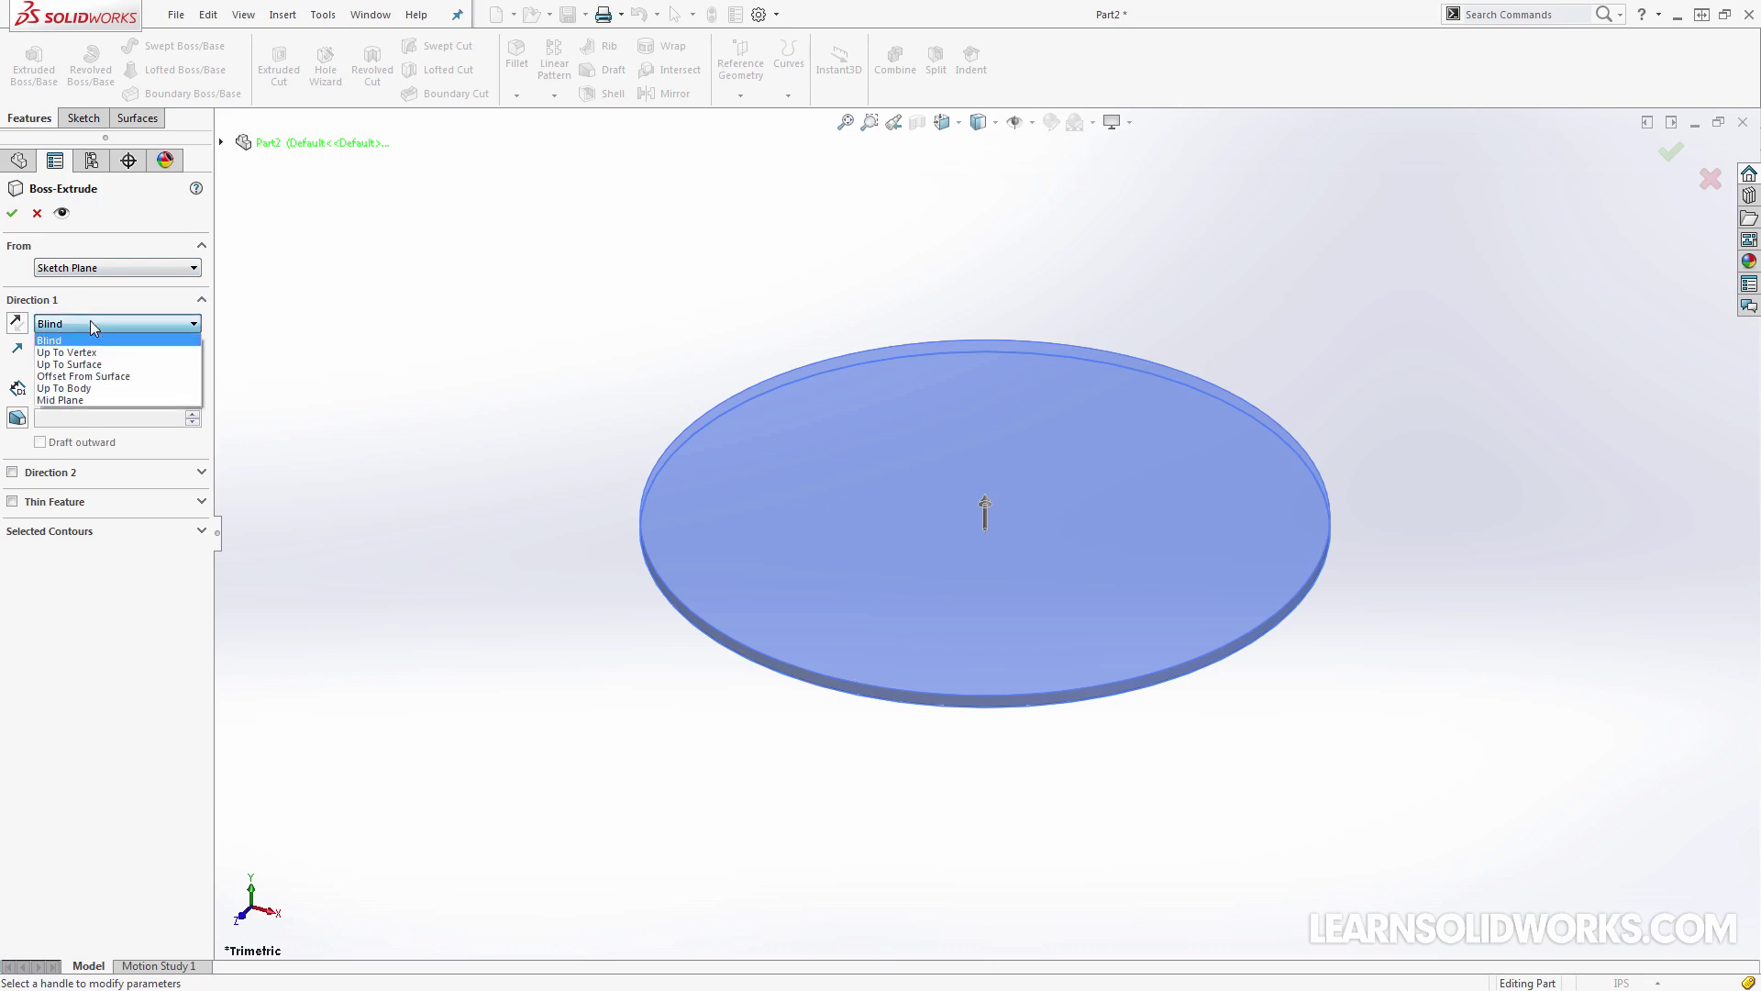
# Set the extrusion to Mid Plane with a 5 in depth
pyautogui.click(82, 401)
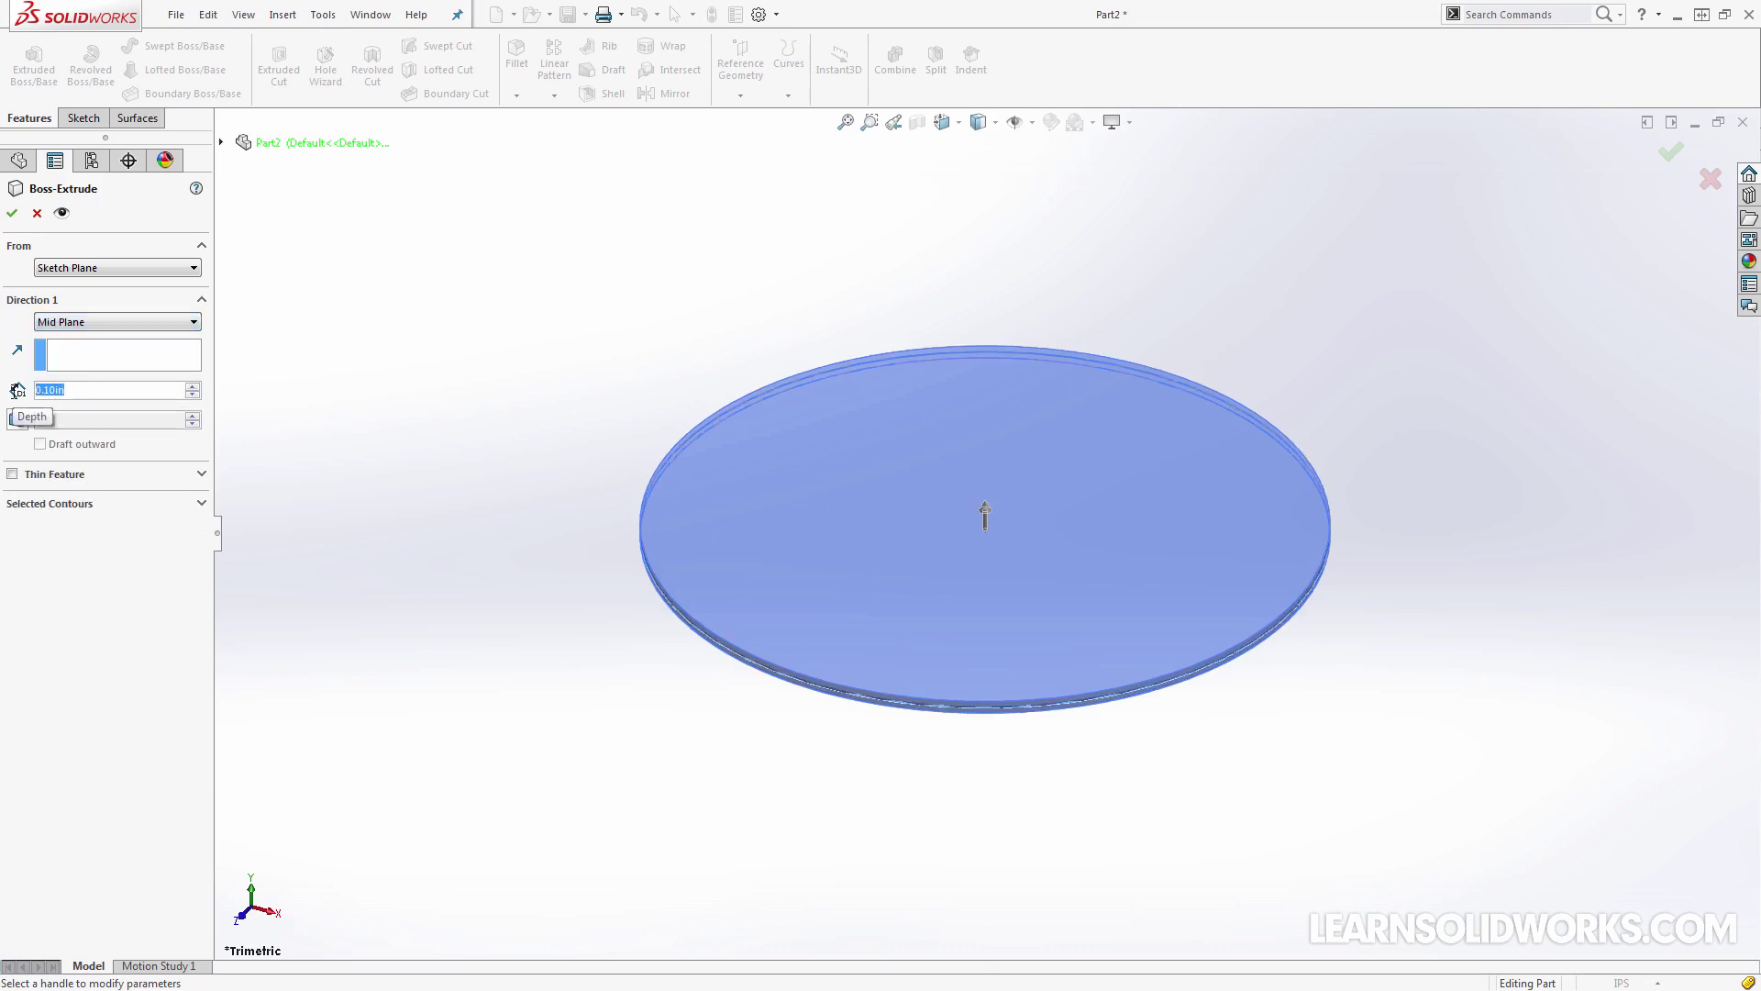
pyautogui.write('5')
pyautogui.press('Return')
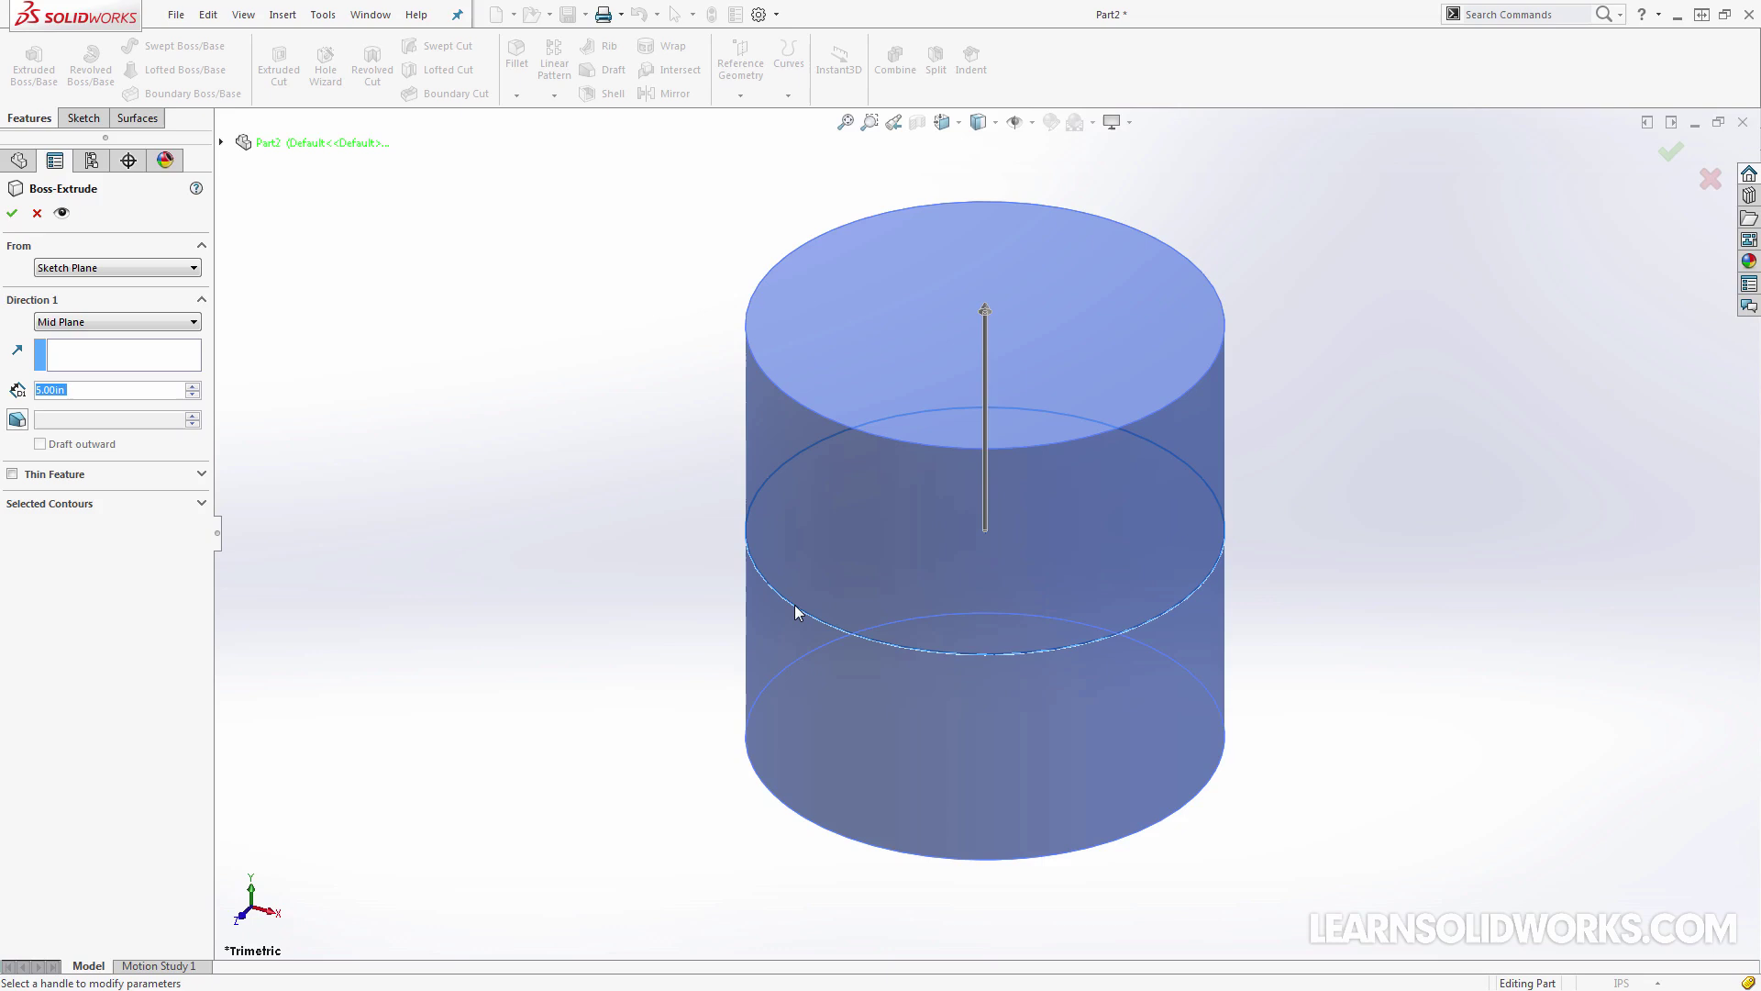
# Try a 5° draft, flip it outward and back, then turn draft off
pyautogui.click(18, 422)
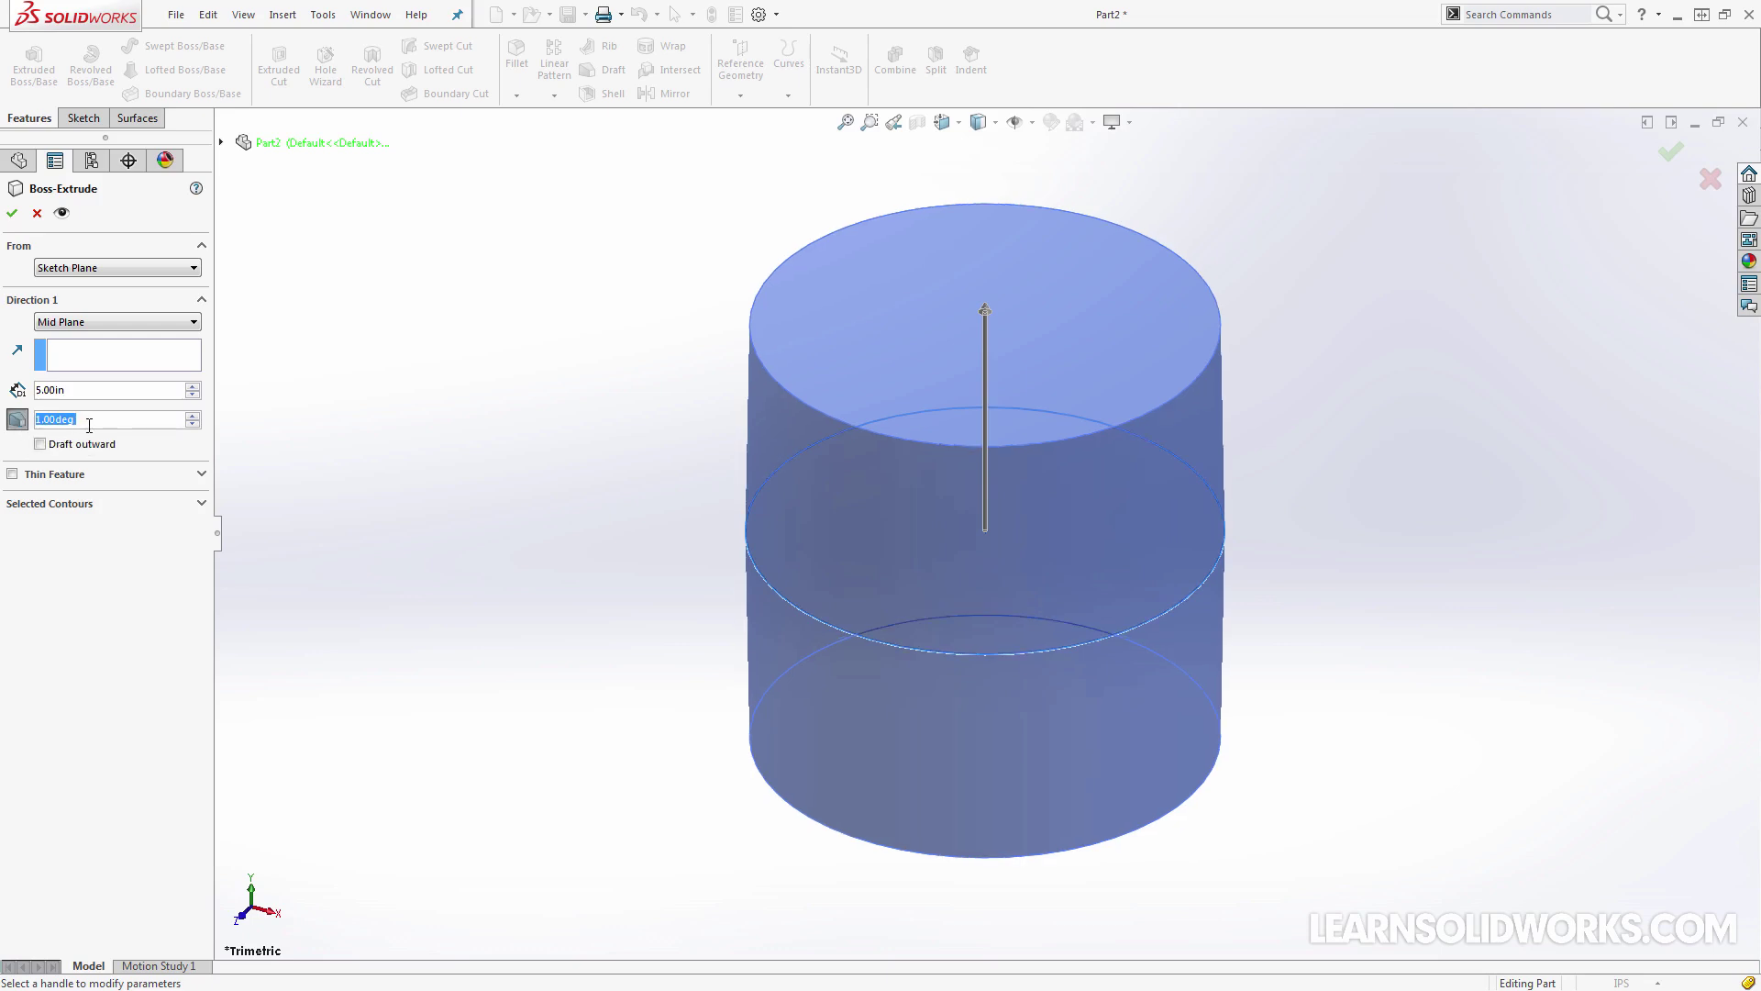
pyautogui.write('5')
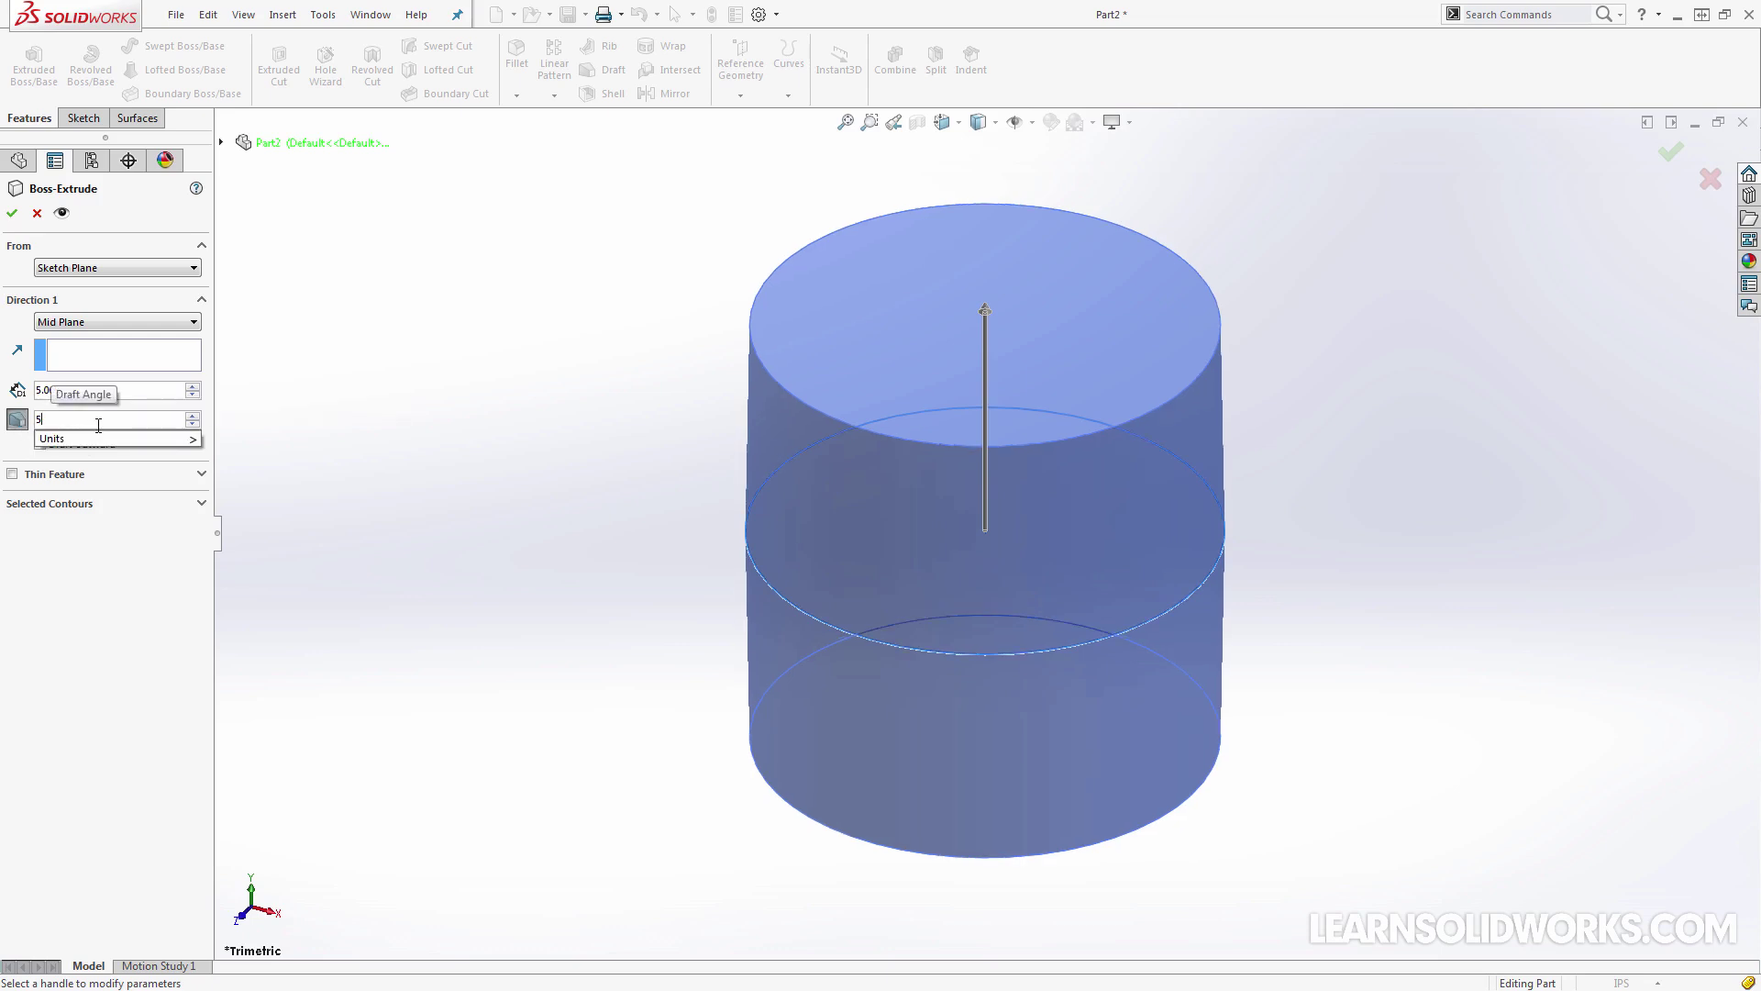
pyautogui.press('Return')
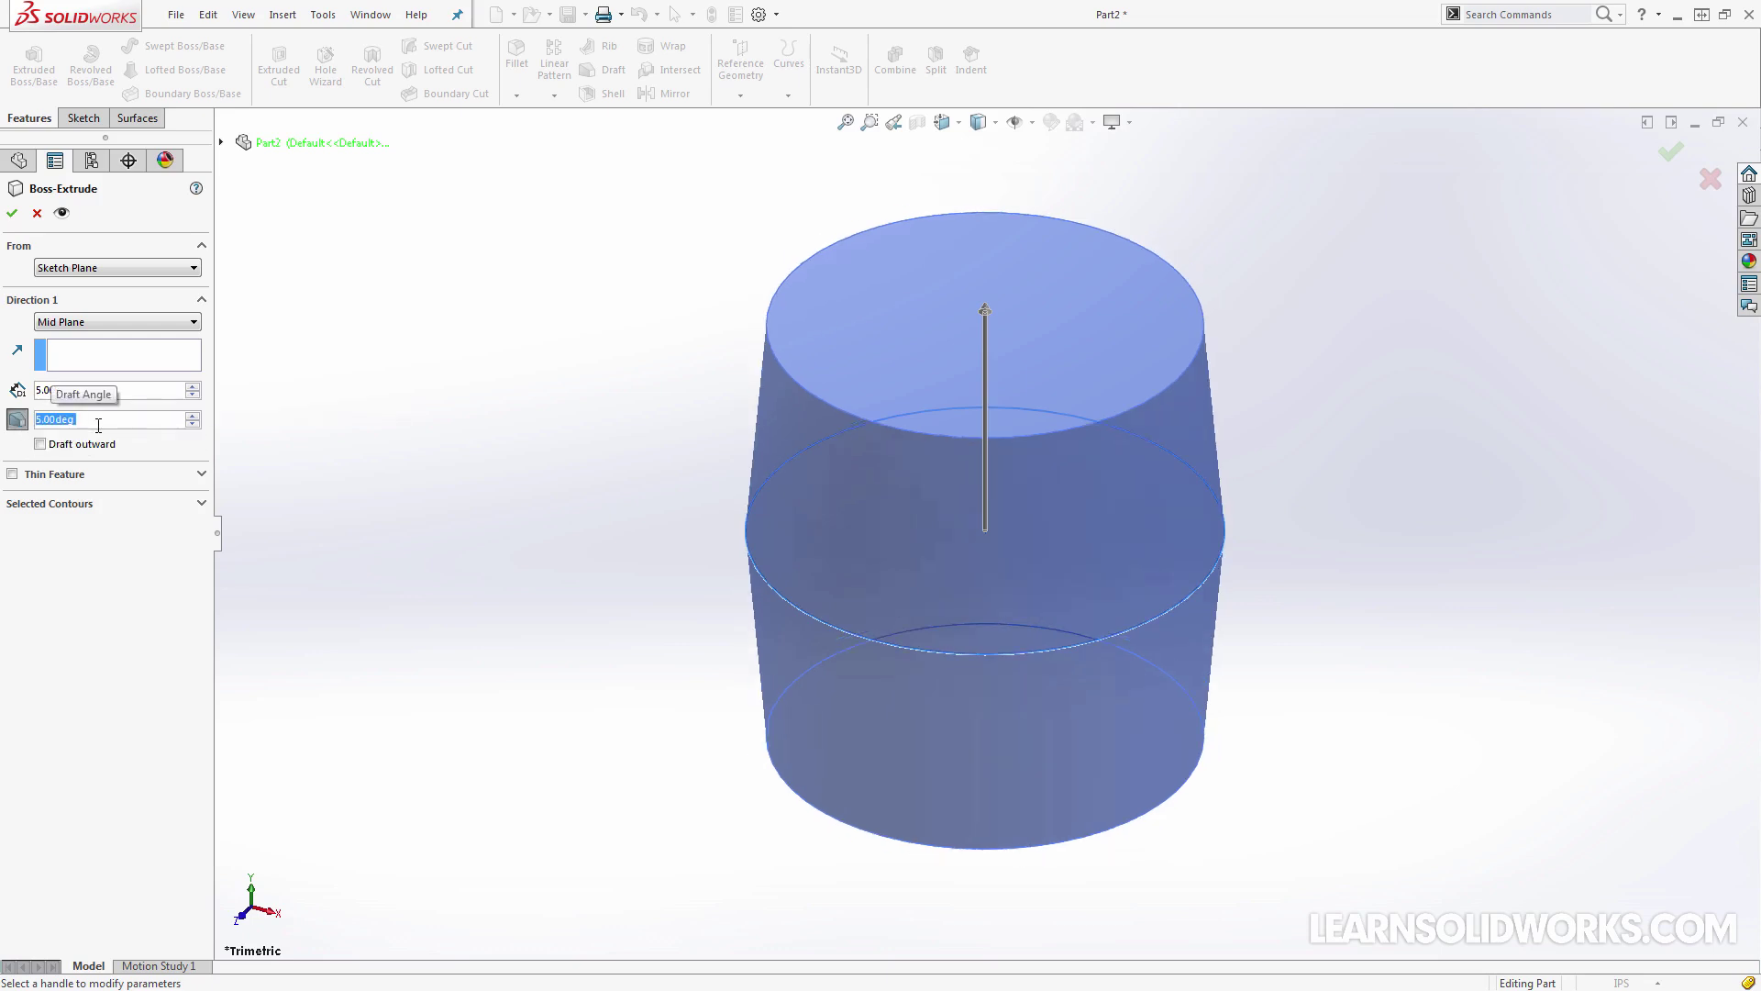
pyautogui.click(39, 444)
pyautogui.click(40, 444)
pyautogui.click(17, 419)
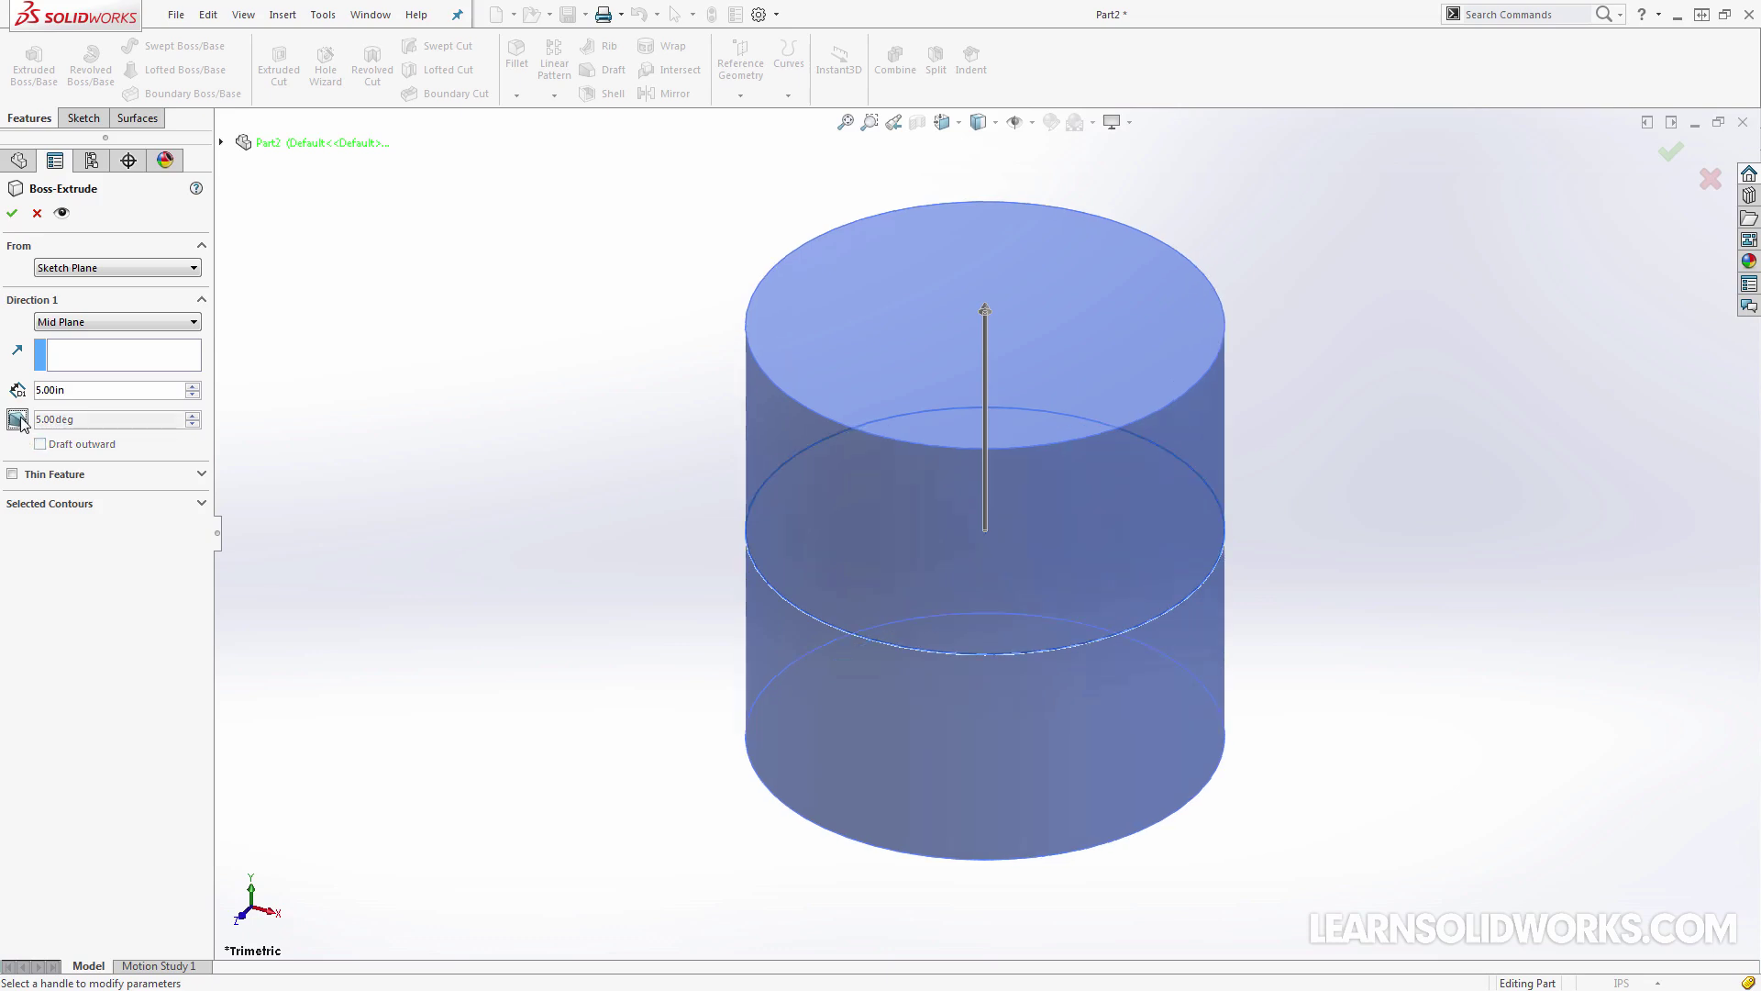
pyautogui.click(77, 322)
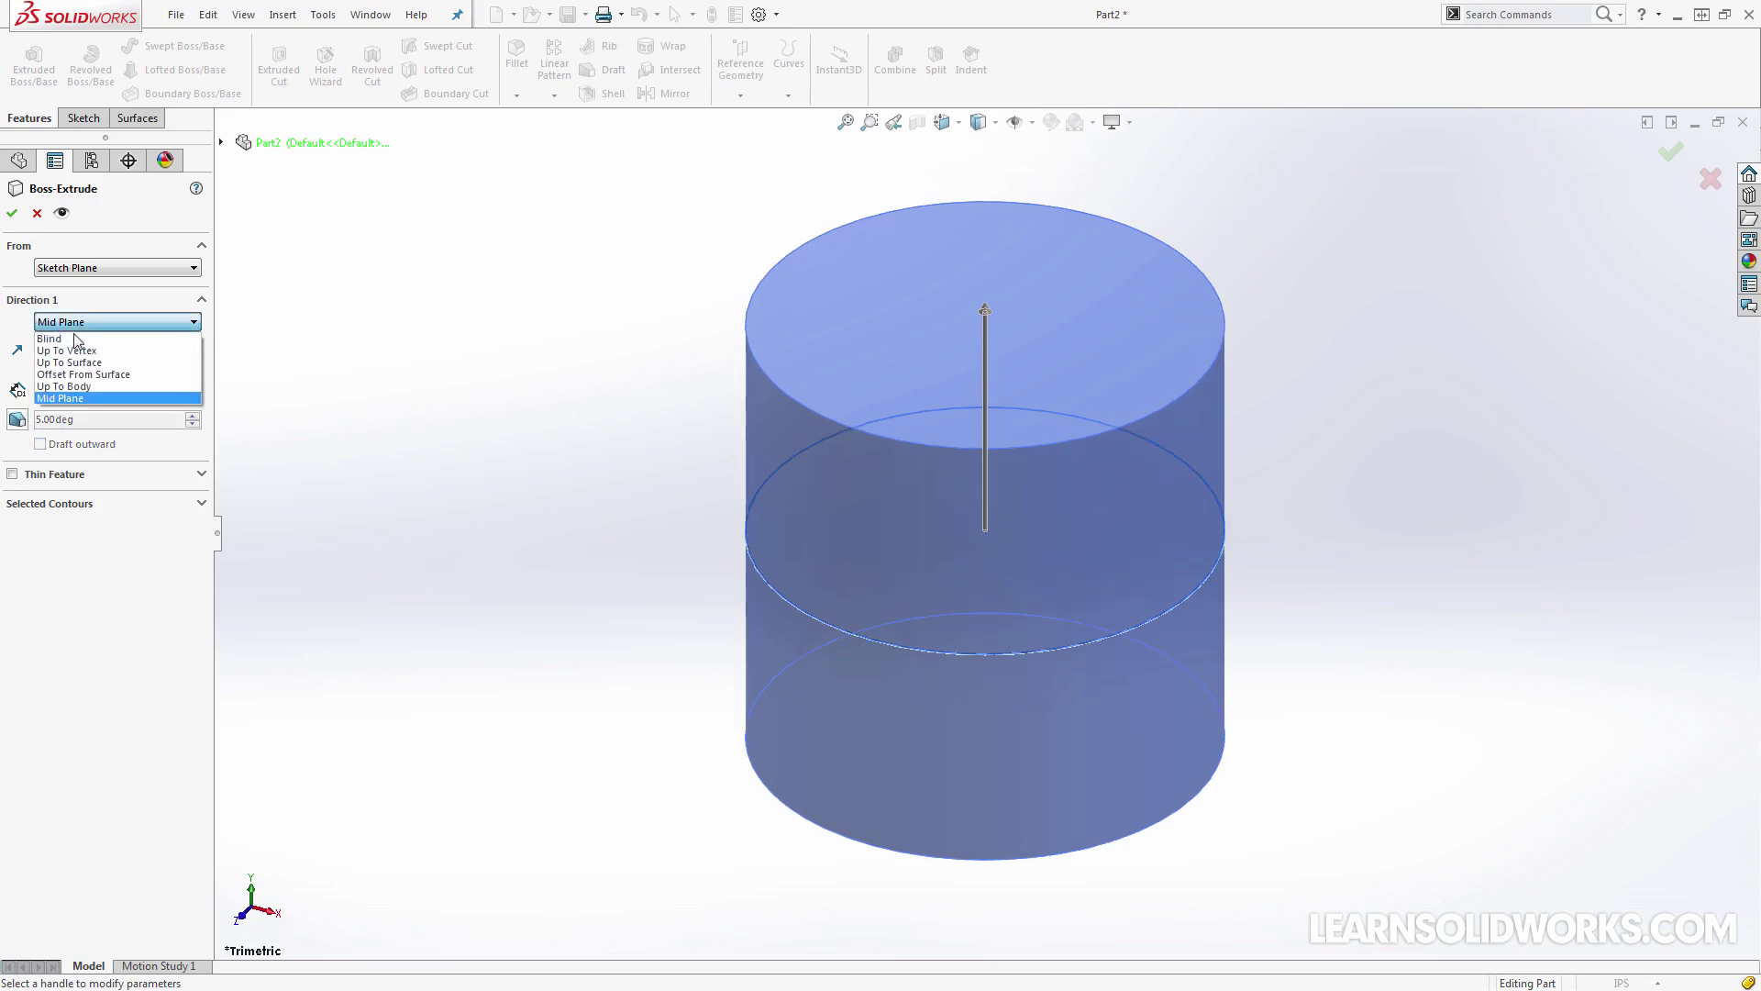
pyautogui.click(77, 339)
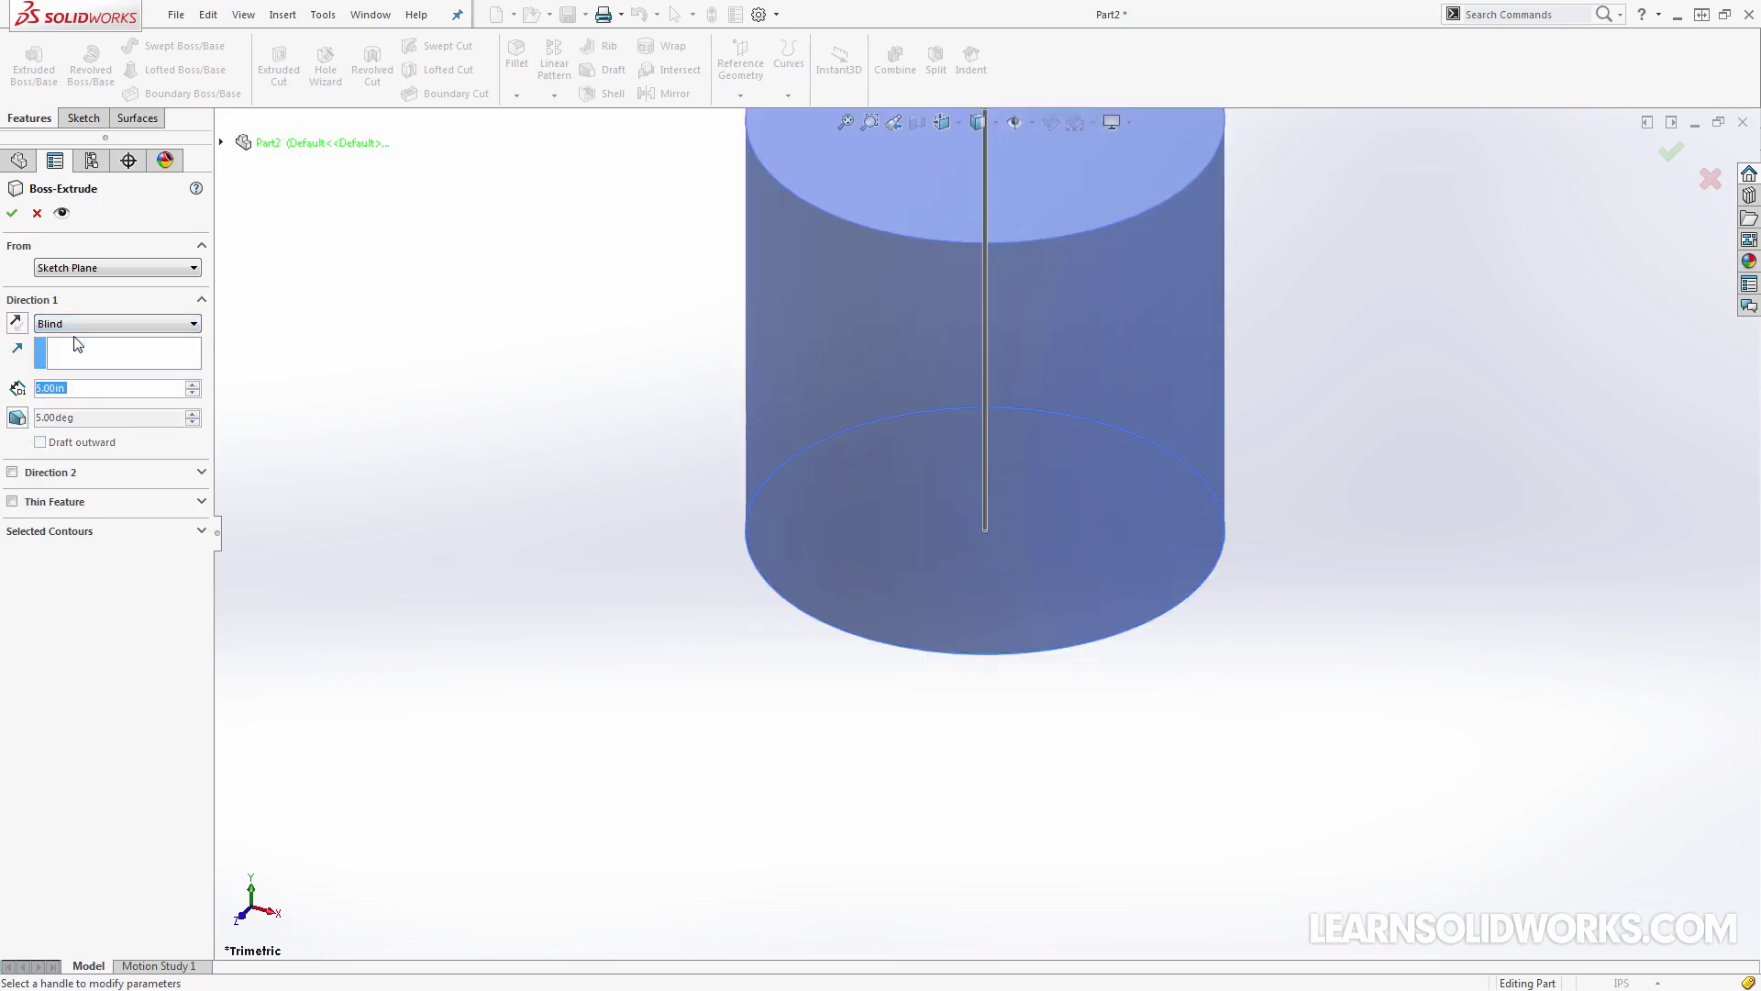
pyautogui.click(17, 419)
pyautogui.click(12, 472)
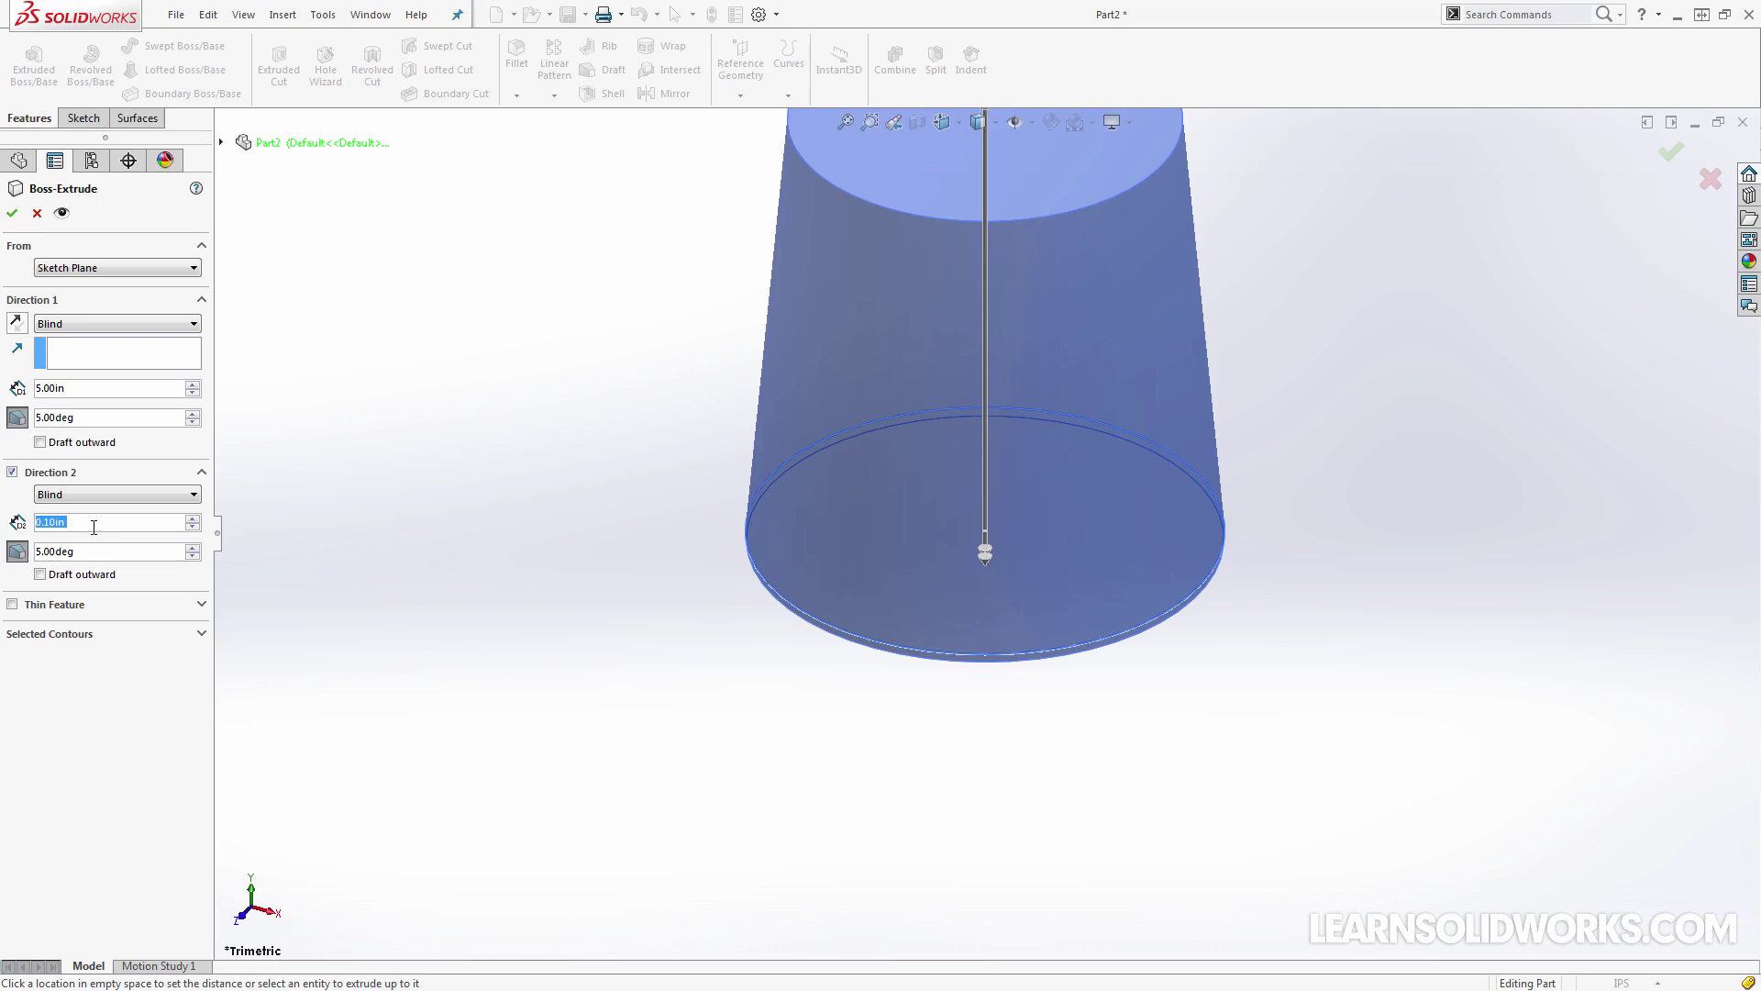
pyautogui.write('5')
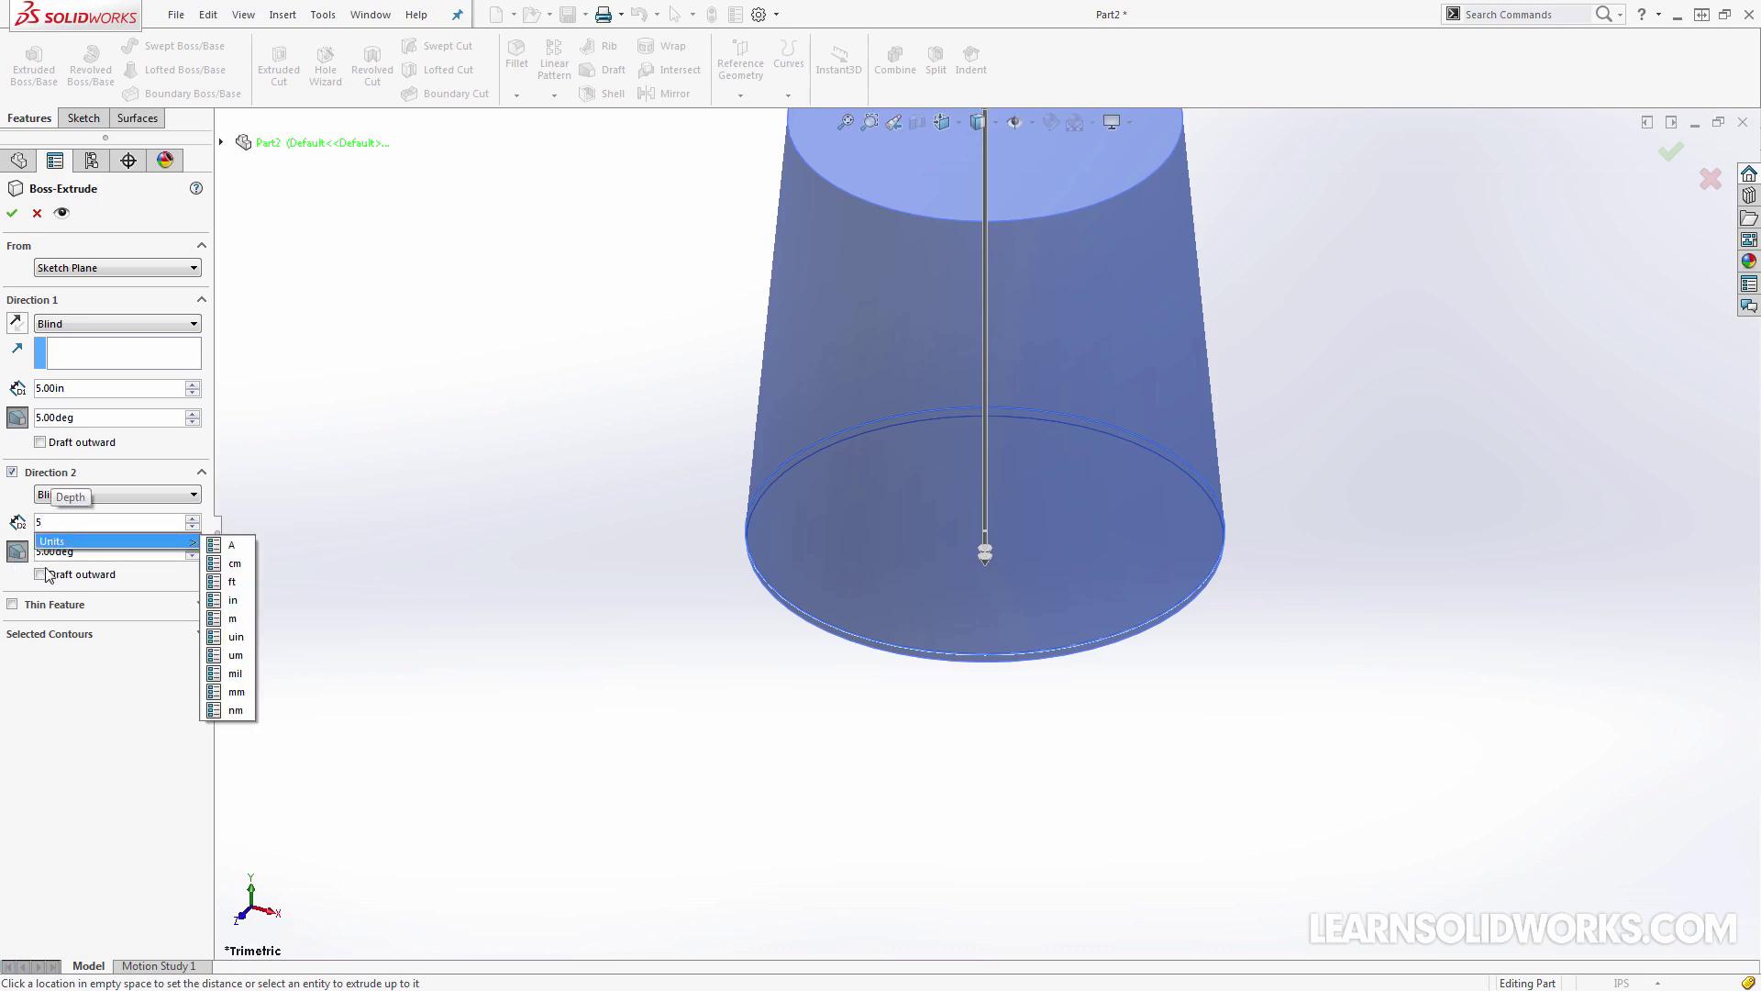
pyautogui.click(43, 574)
pyautogui.press('f')
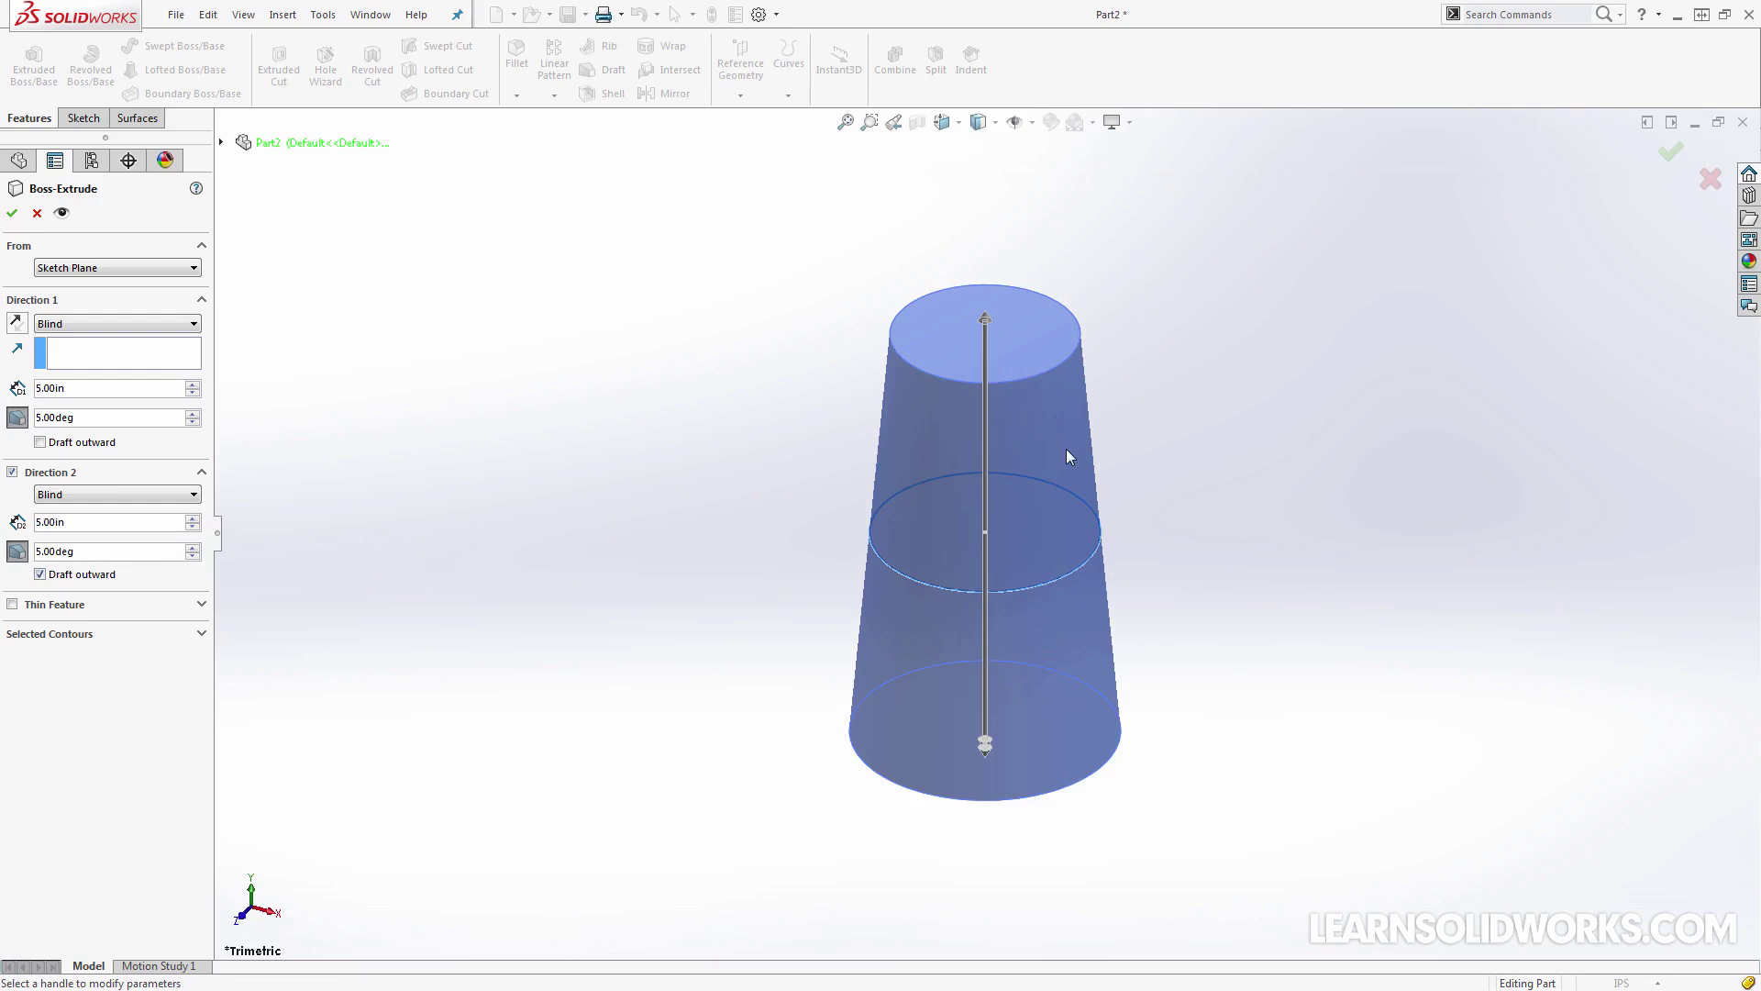
pyautogui.click(12, 471)
pyautogui.click(105, 326)
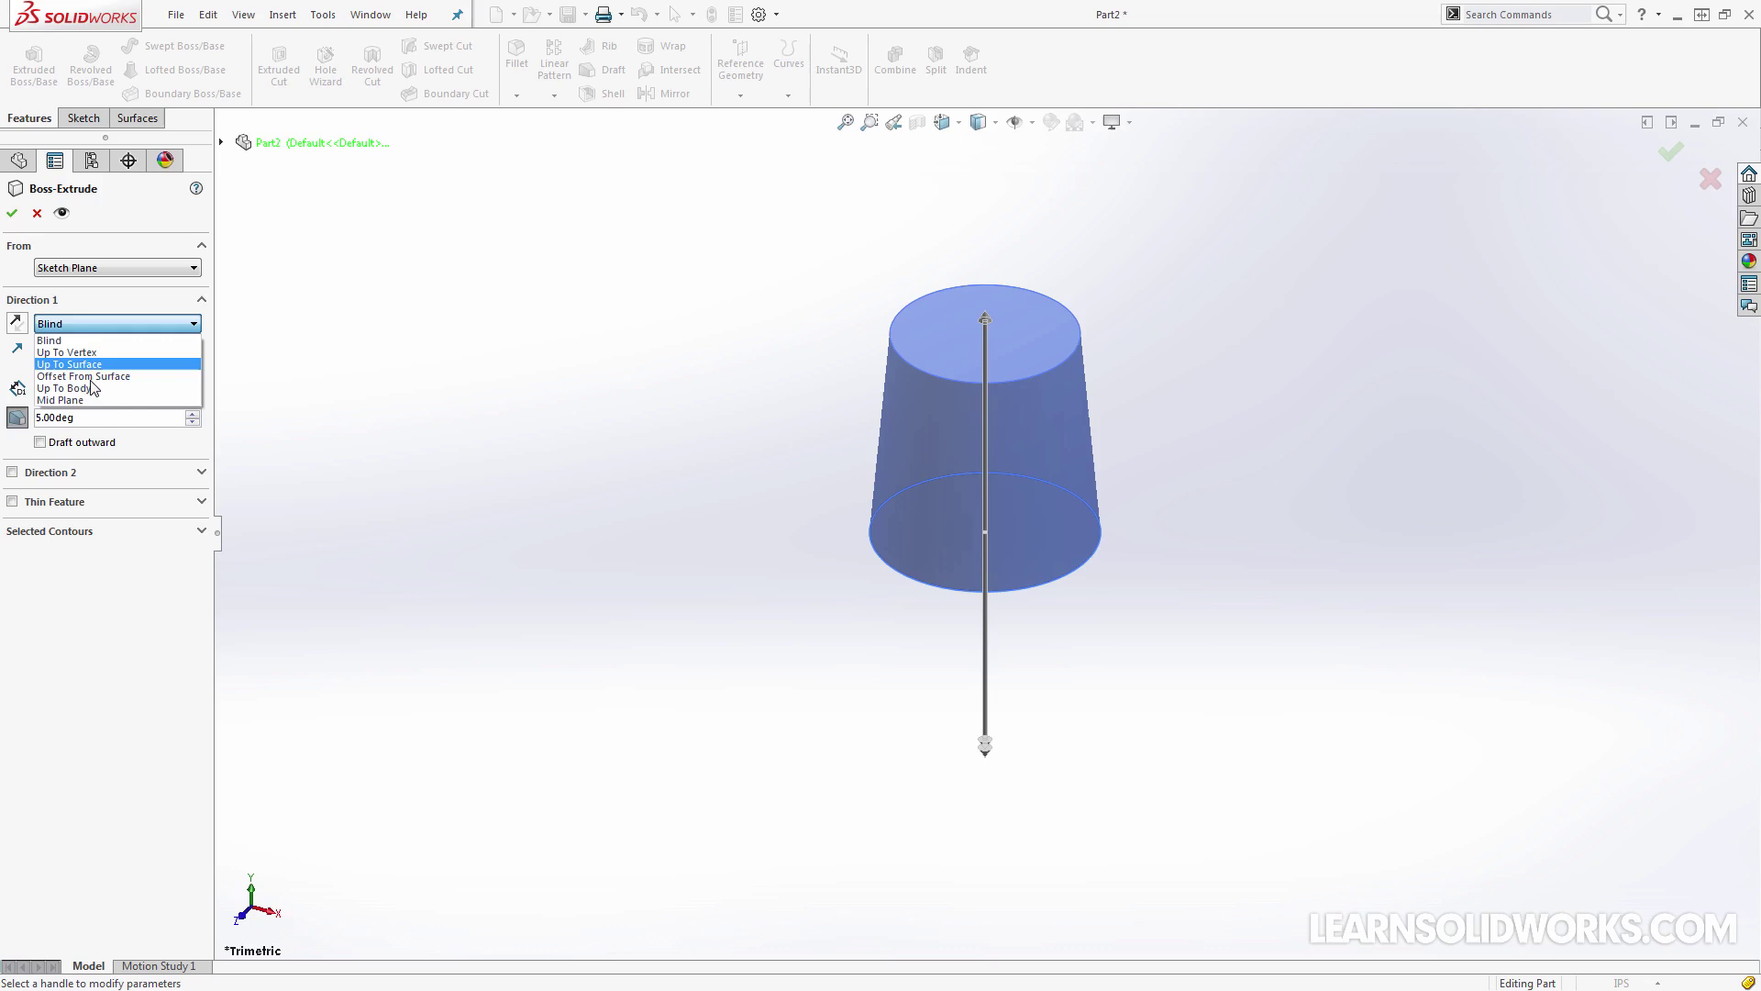
pyautogui.click(96, 401)
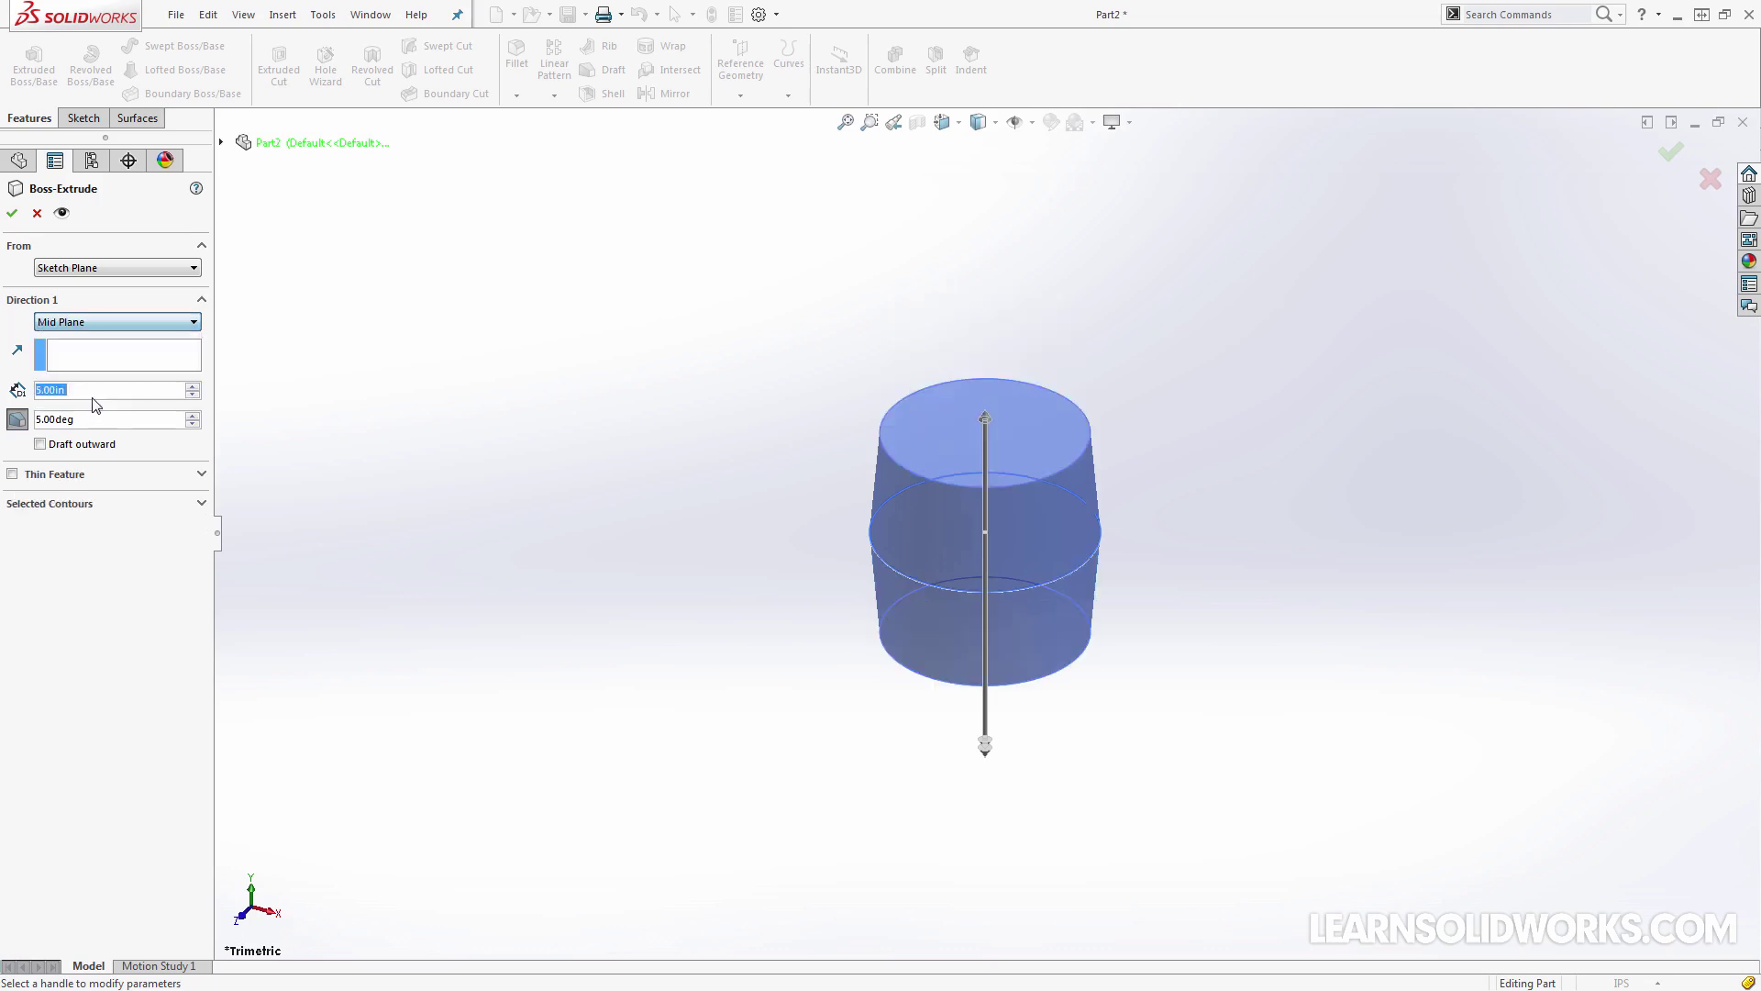
pyautogui.click(17, 421)
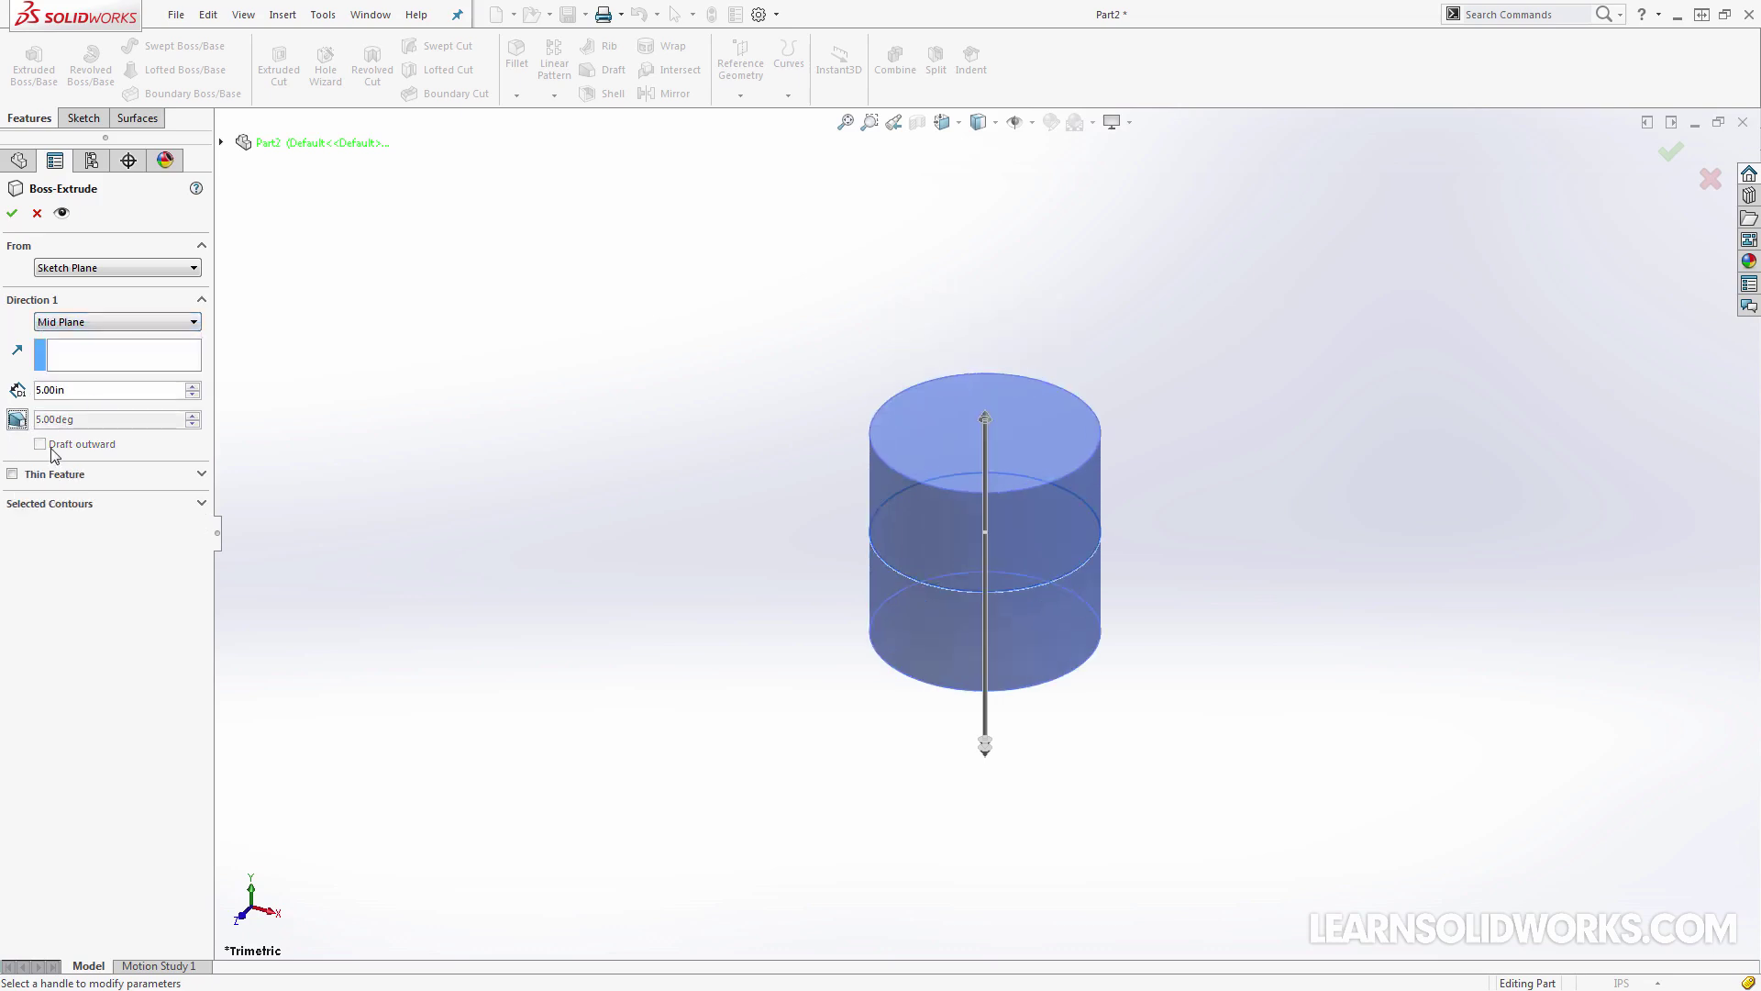
# Try Thin Feature wall types, revert to solid, and accept Boss-Extrude1 as a 5.00in cylinder
pyautogui.click(12, 476)
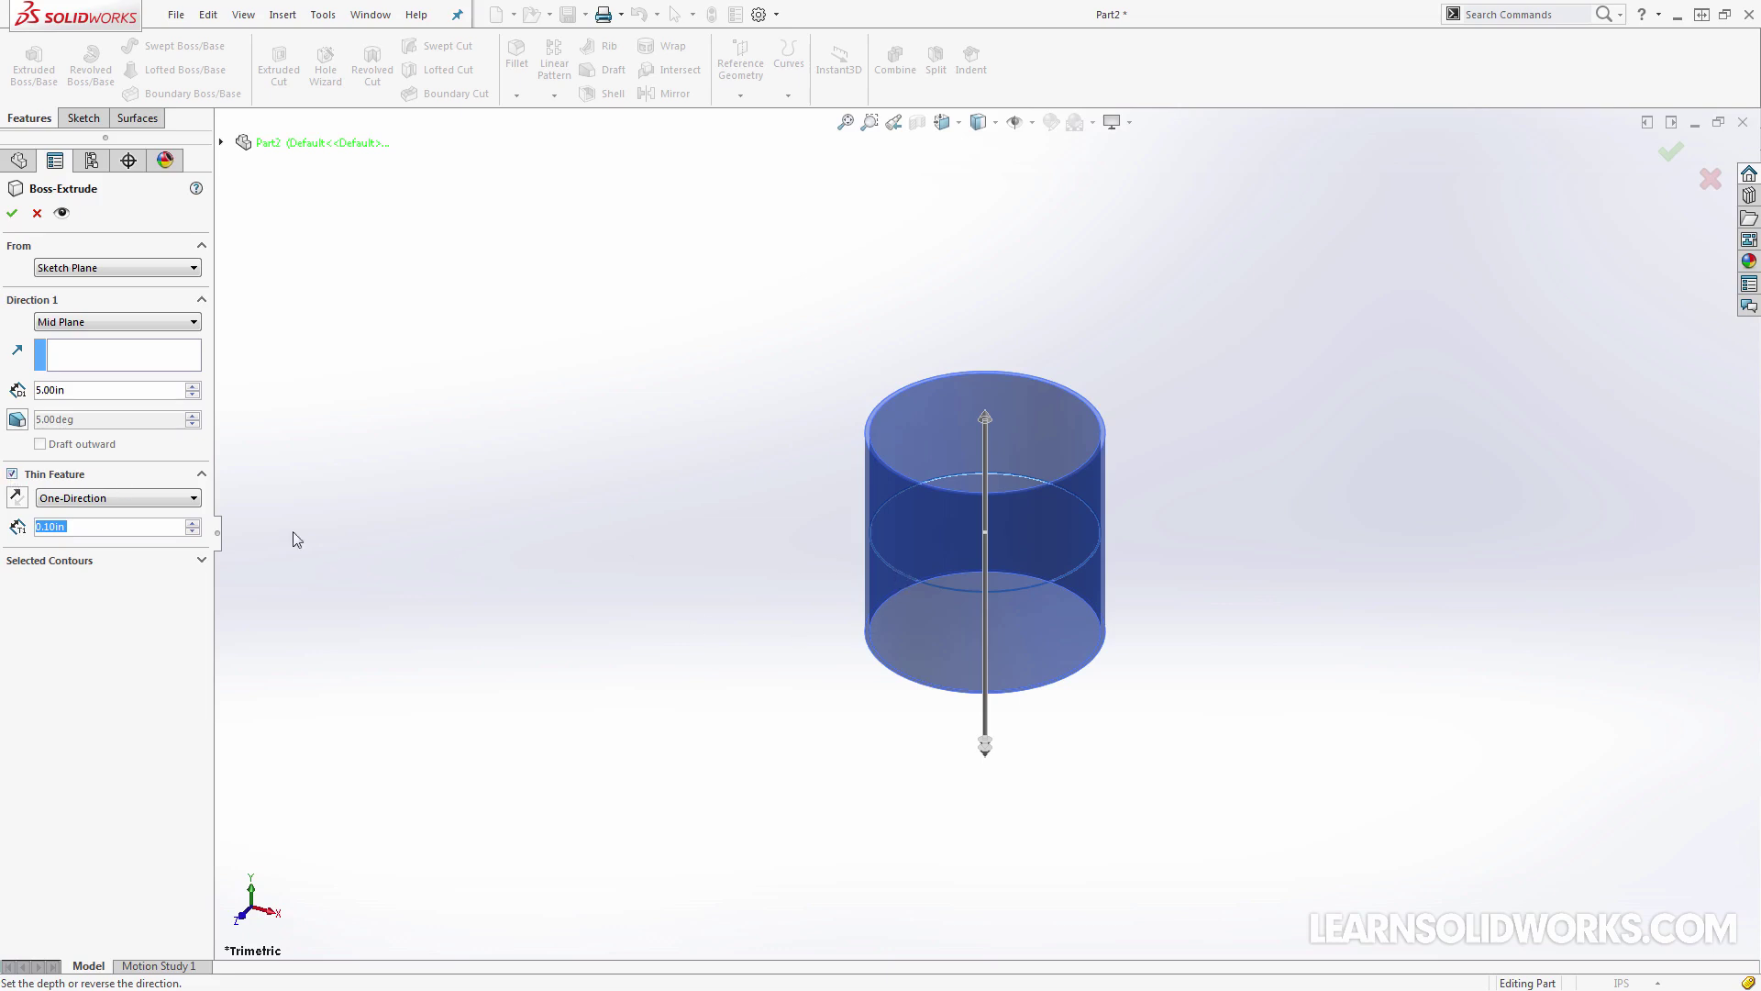
pyautogui.click(141, 497)
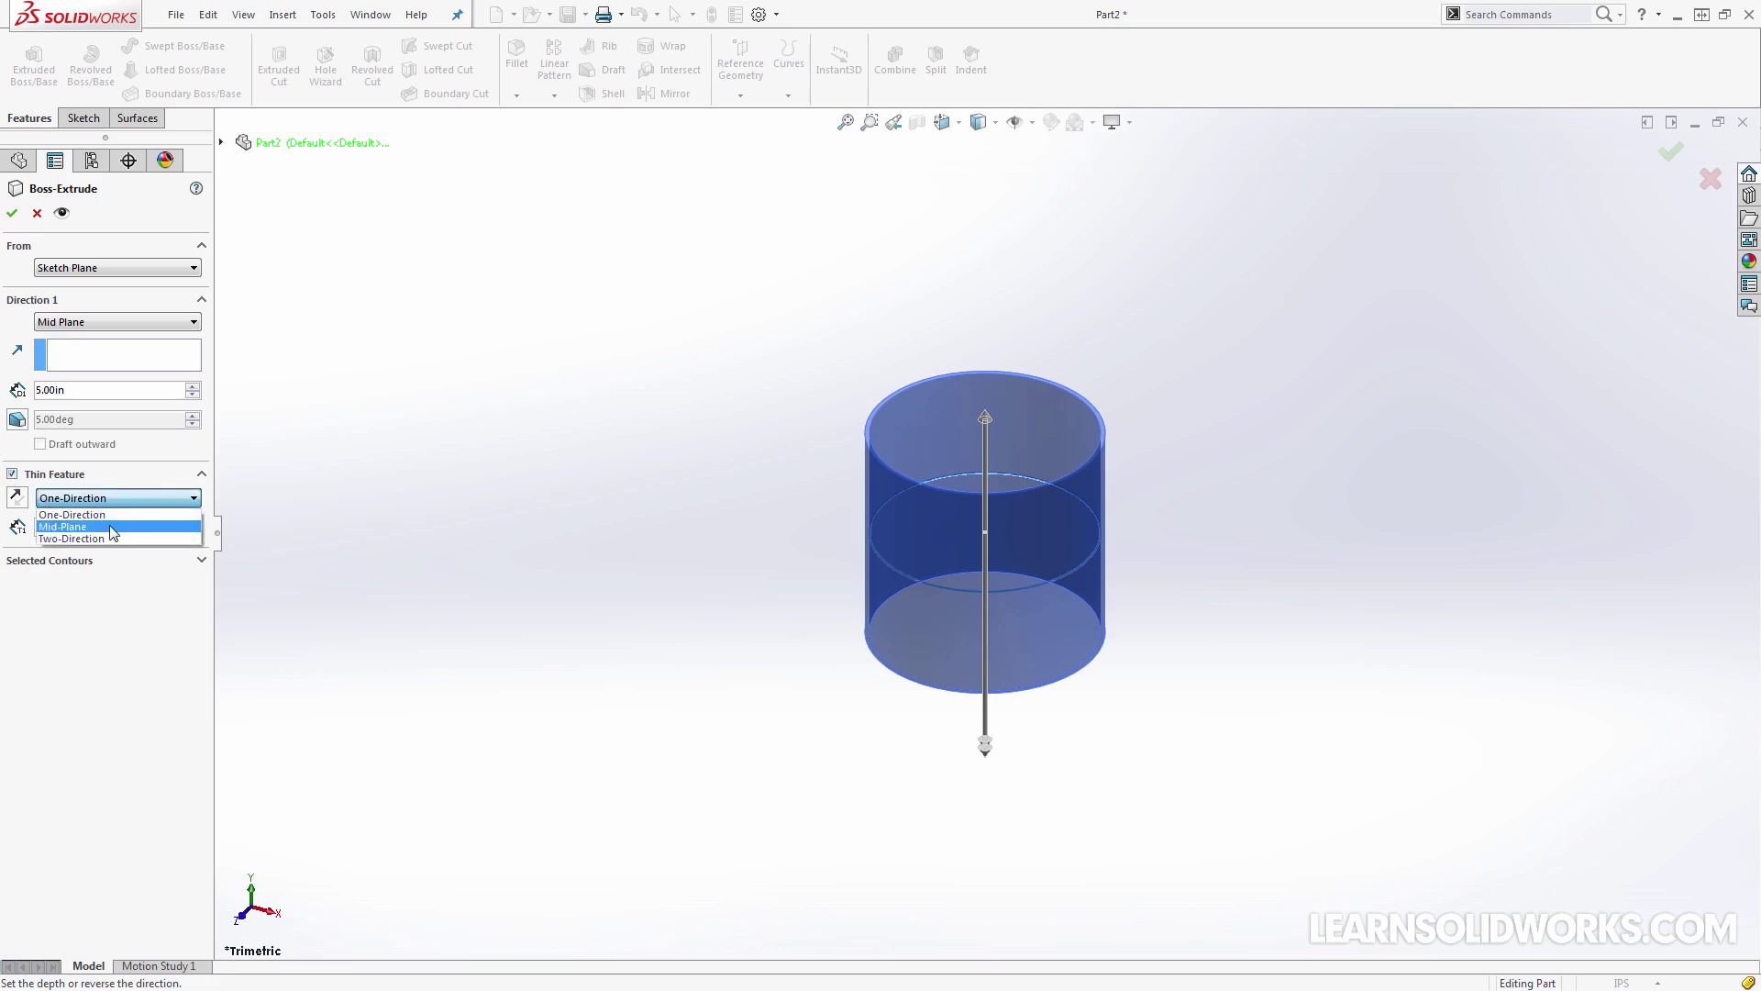
pyautogui.click(112, 529)
pyautogui.click(117, 496)
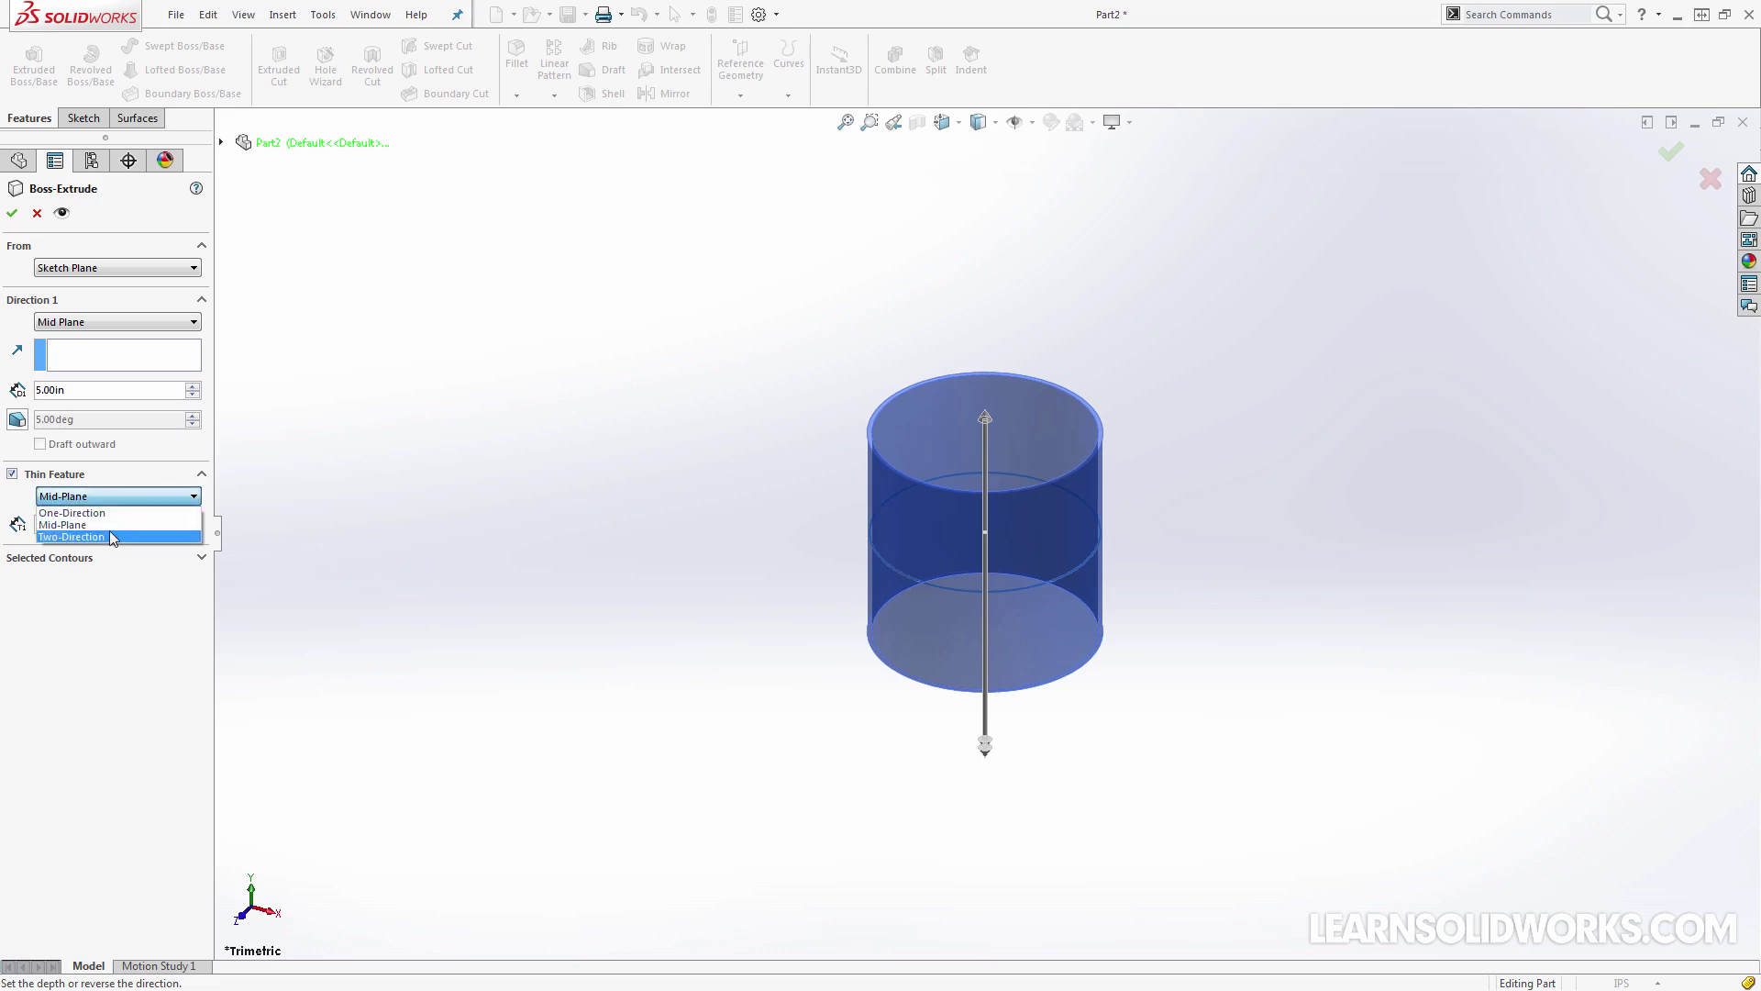
pyautogui.click(109, 532)
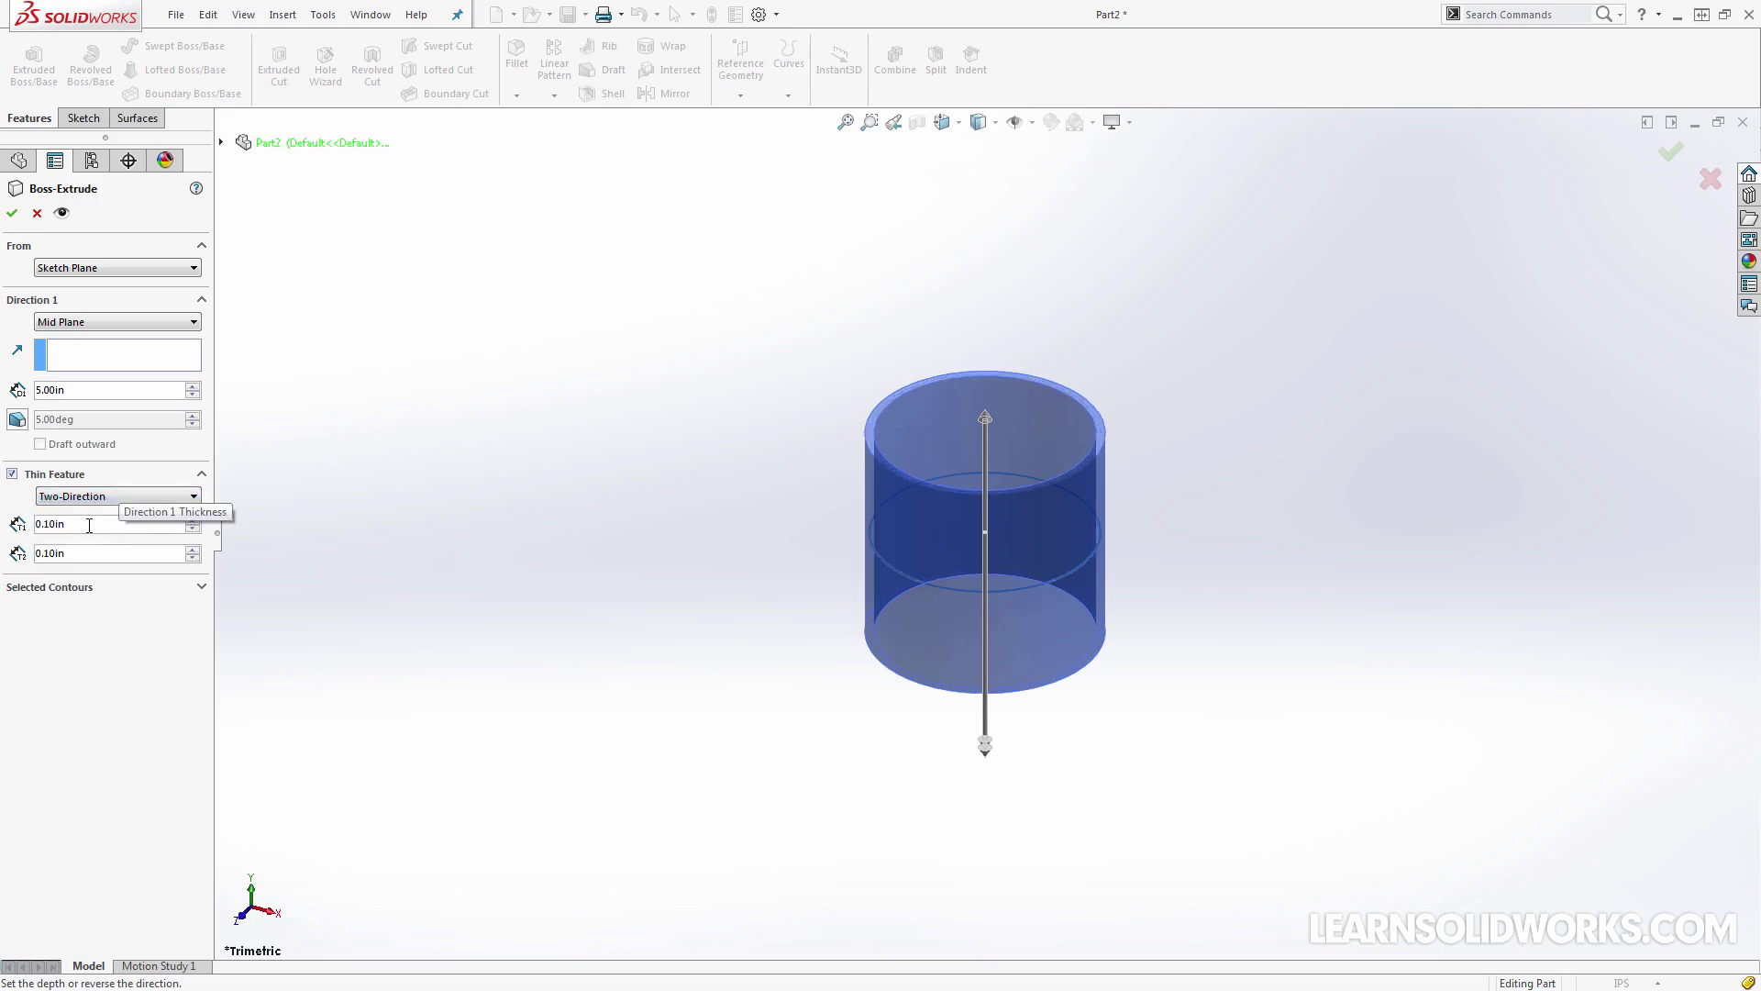
pyautogui.click(12, 475)
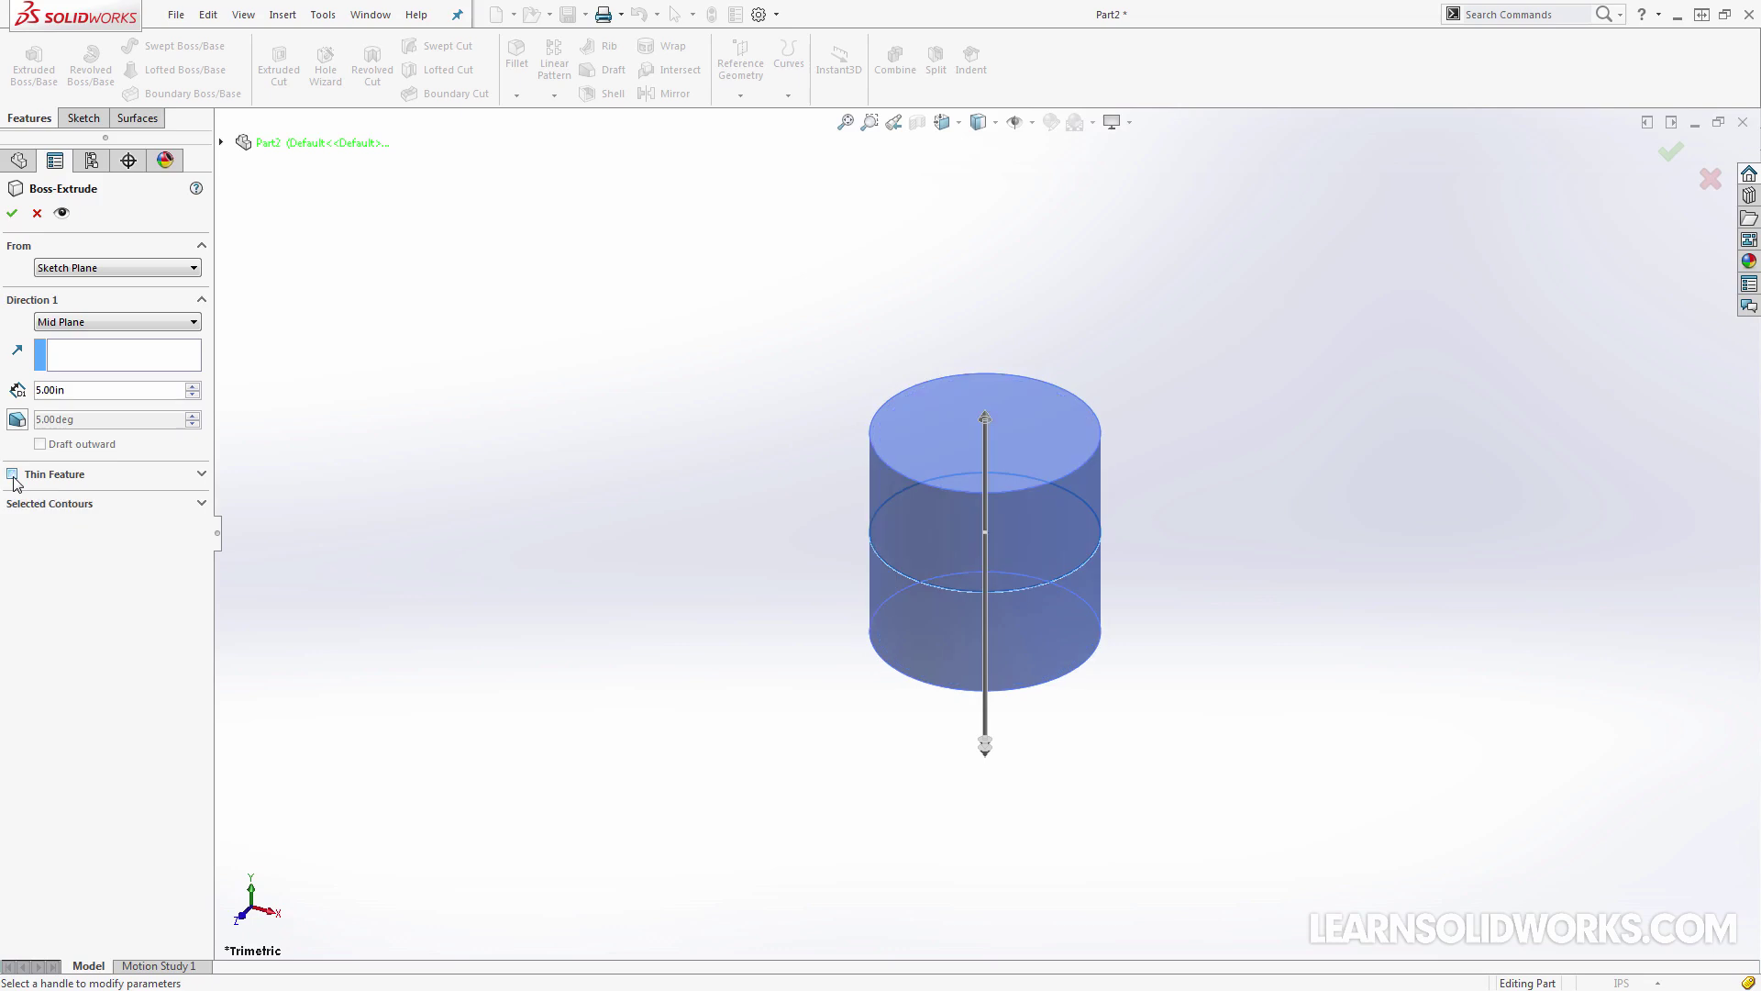
pyautogui.click(201, 502)
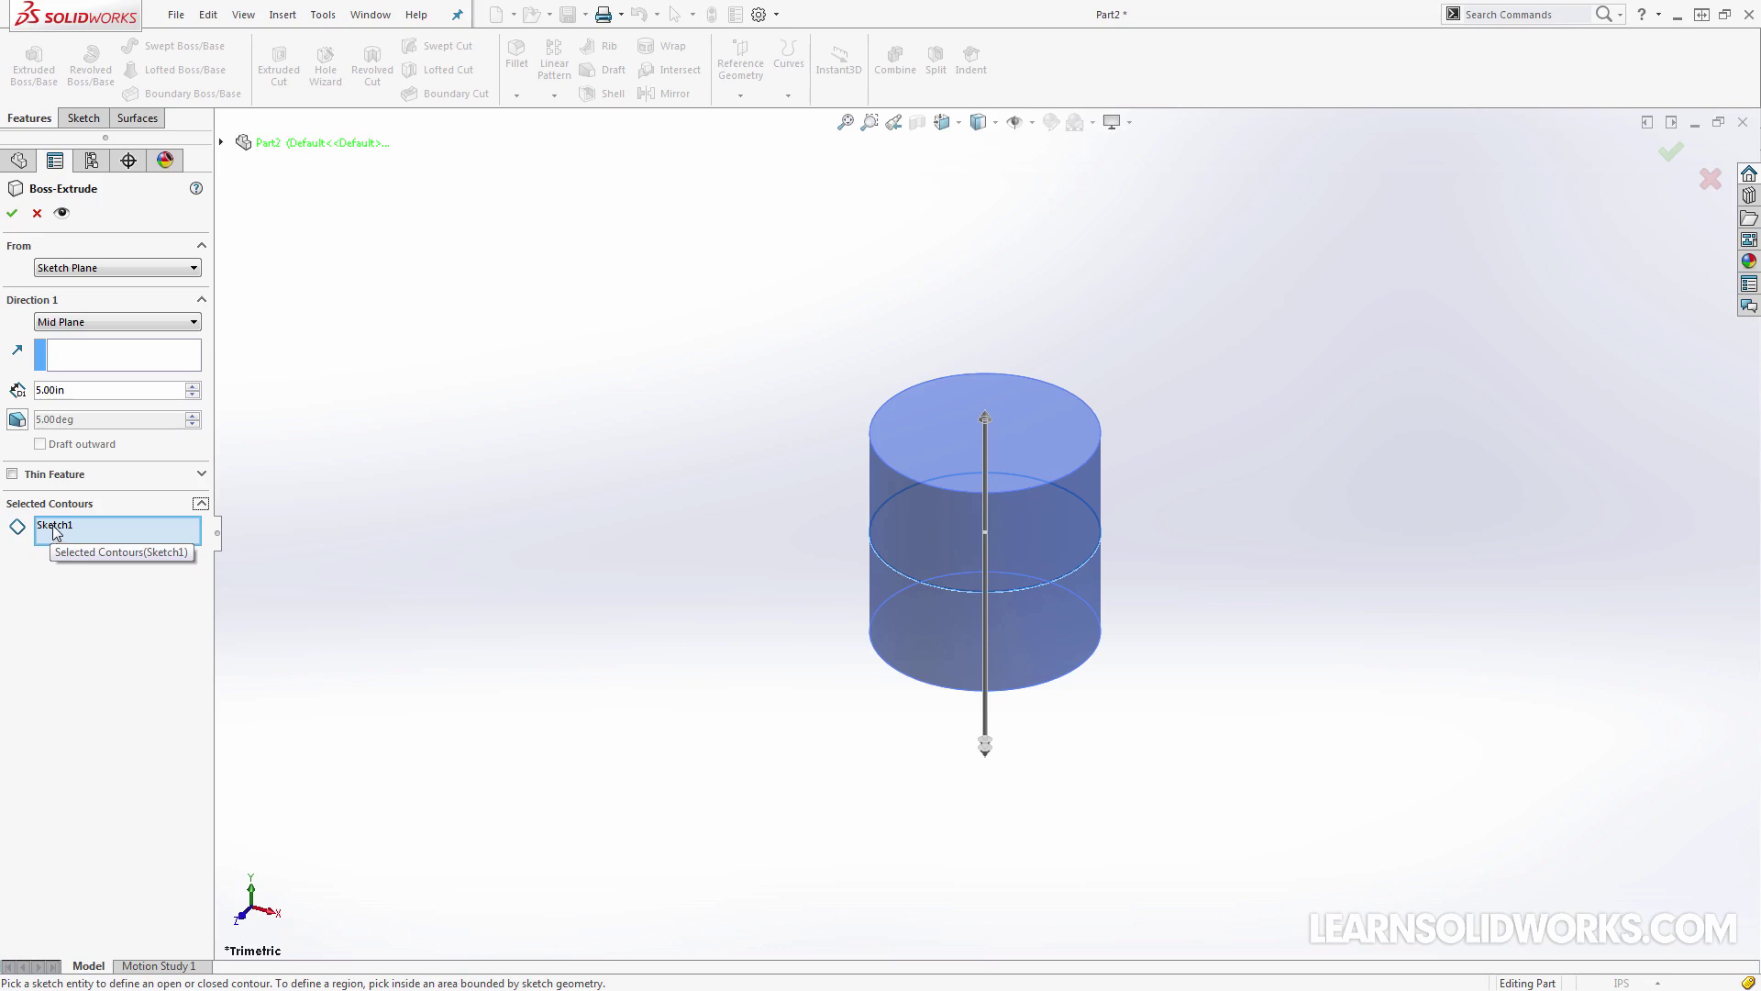
pyautogui.click(12, 213)
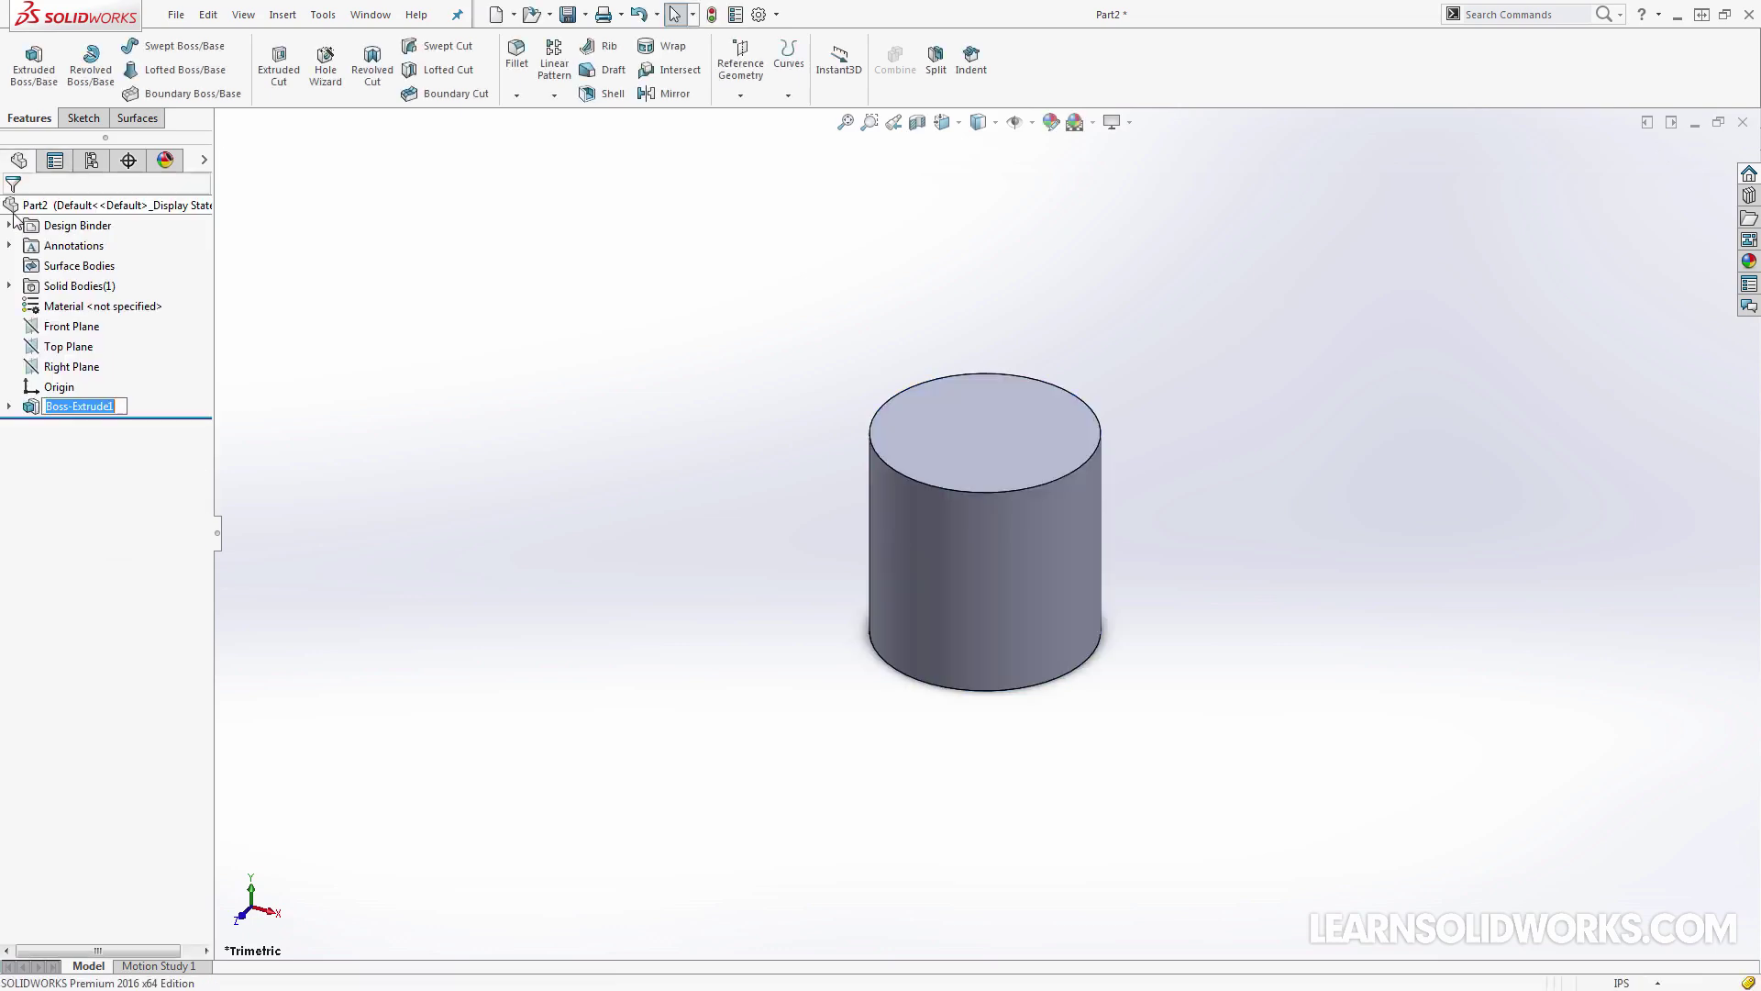
# Dismiss the feature rename and show the Surfaces tab tools
pyautogui.click(405, 380)
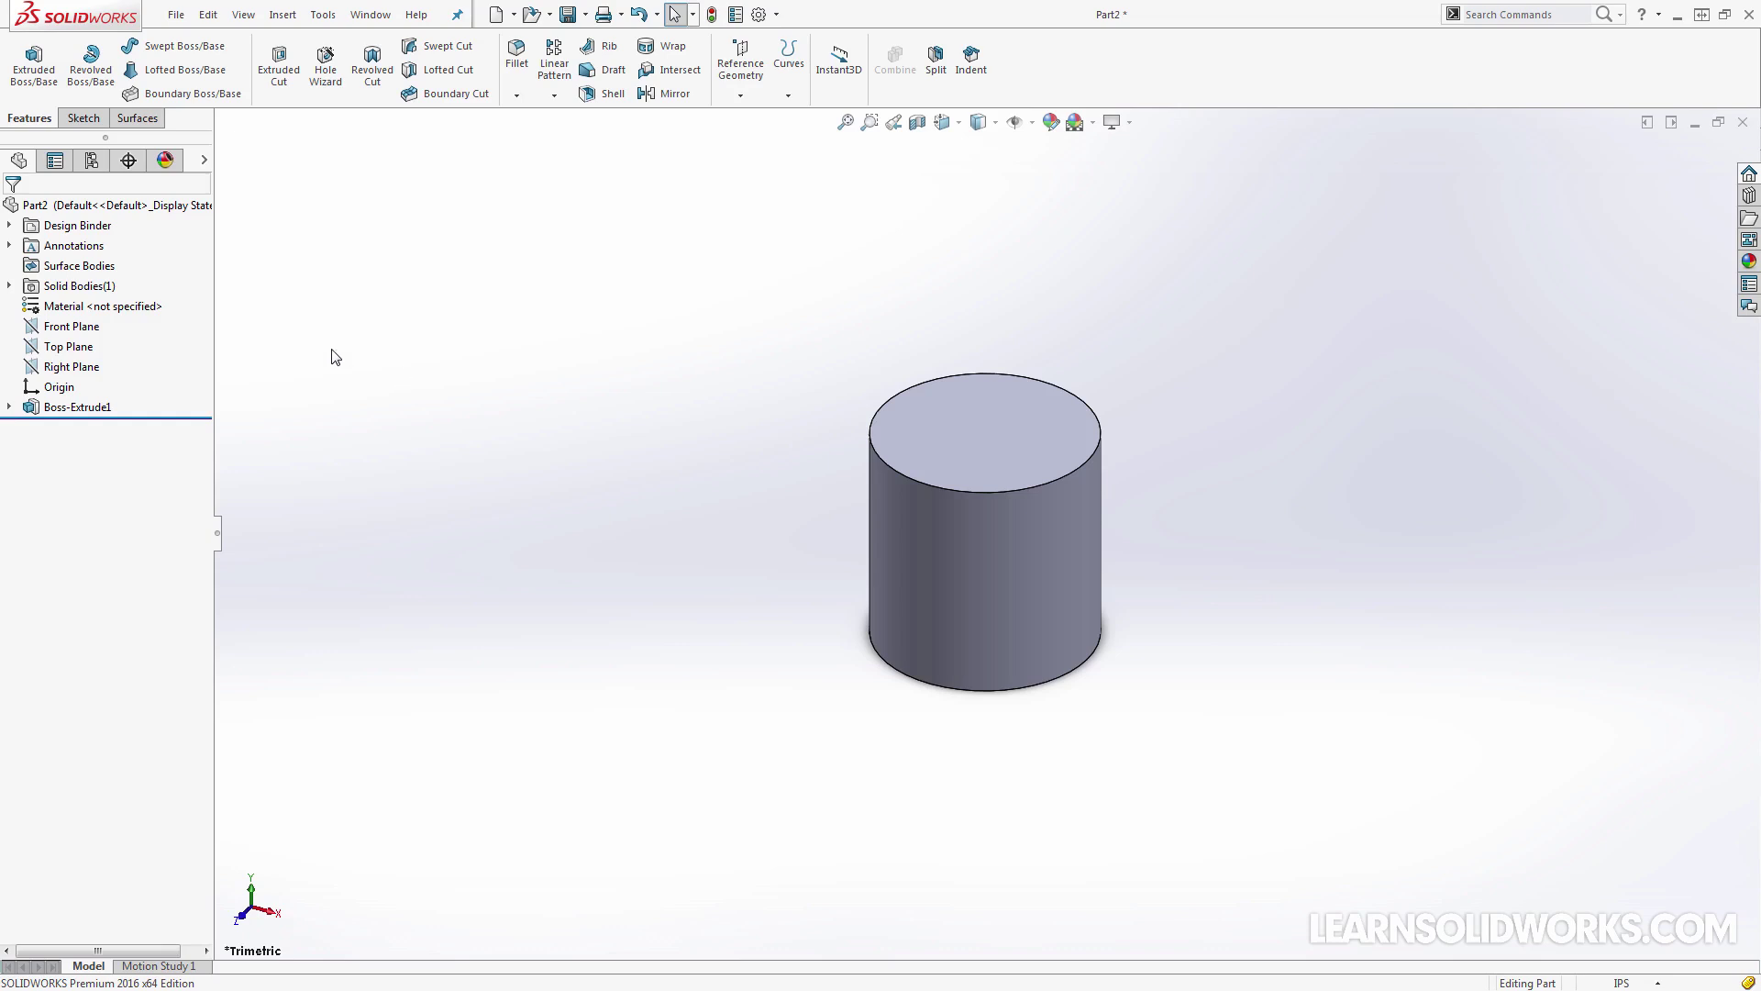
pyautogui.click(142, 120)
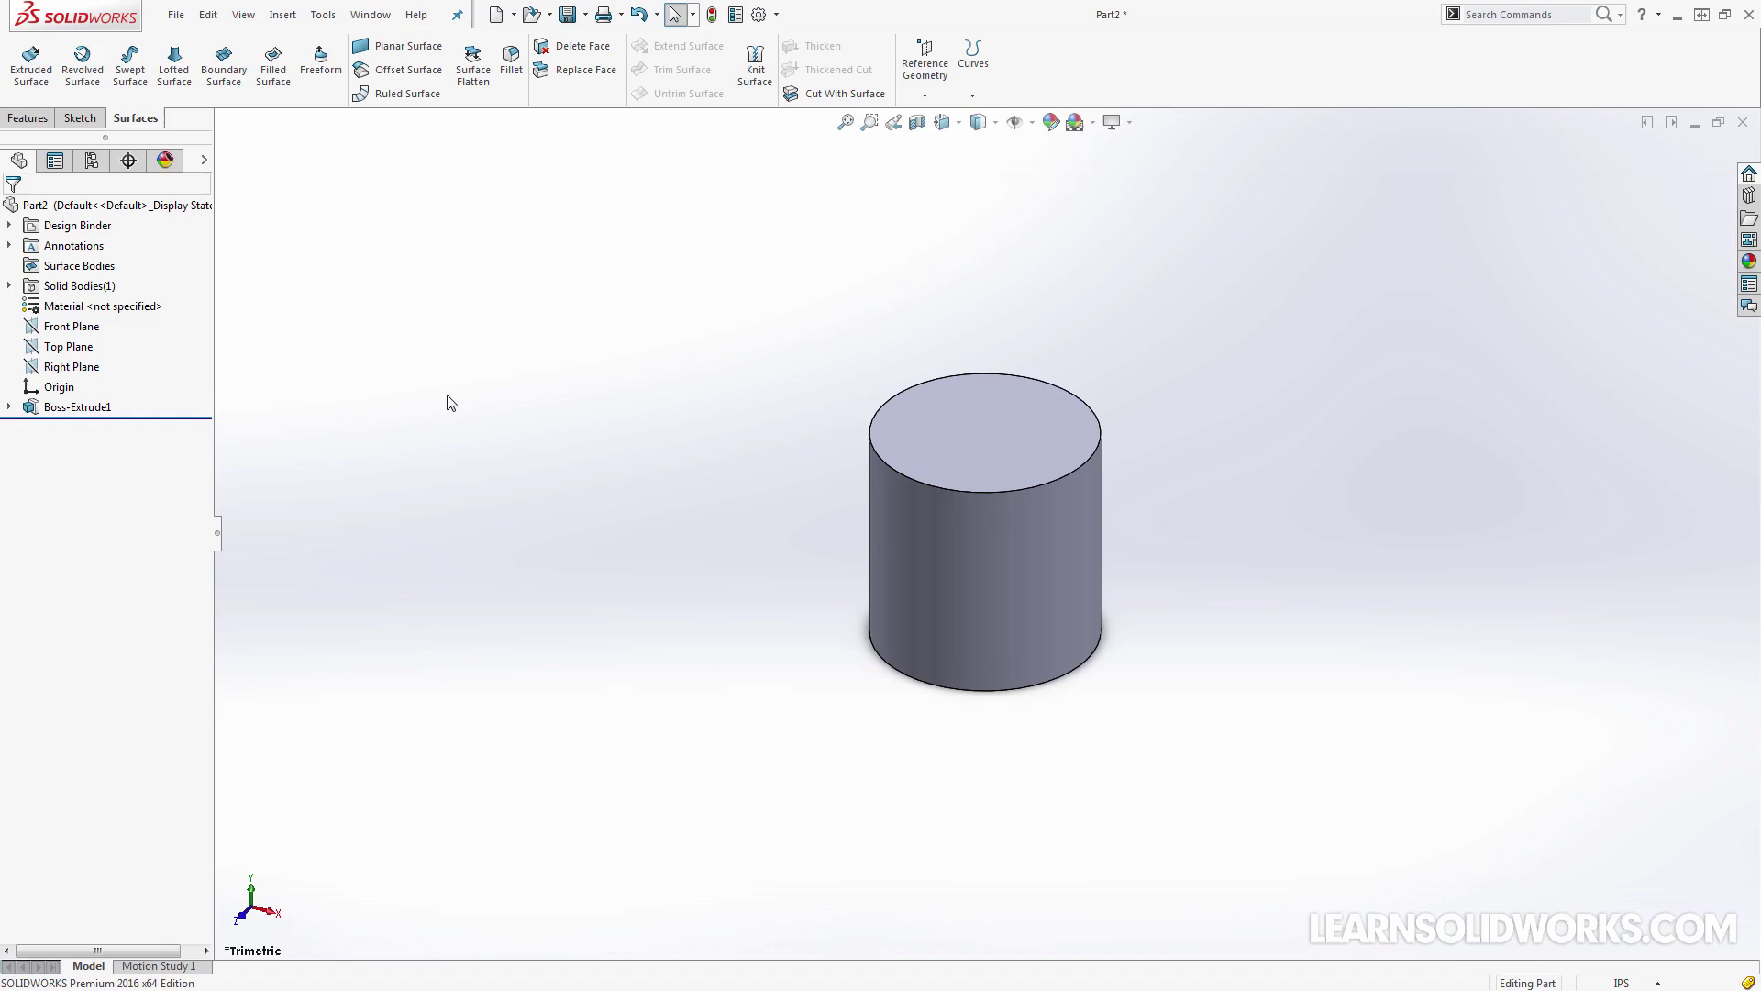
# On the Front Plane, draw a center rectangle at the origin sized 3.00 by 1.00, then close Sketch2
pyautogui.click(66, 332)
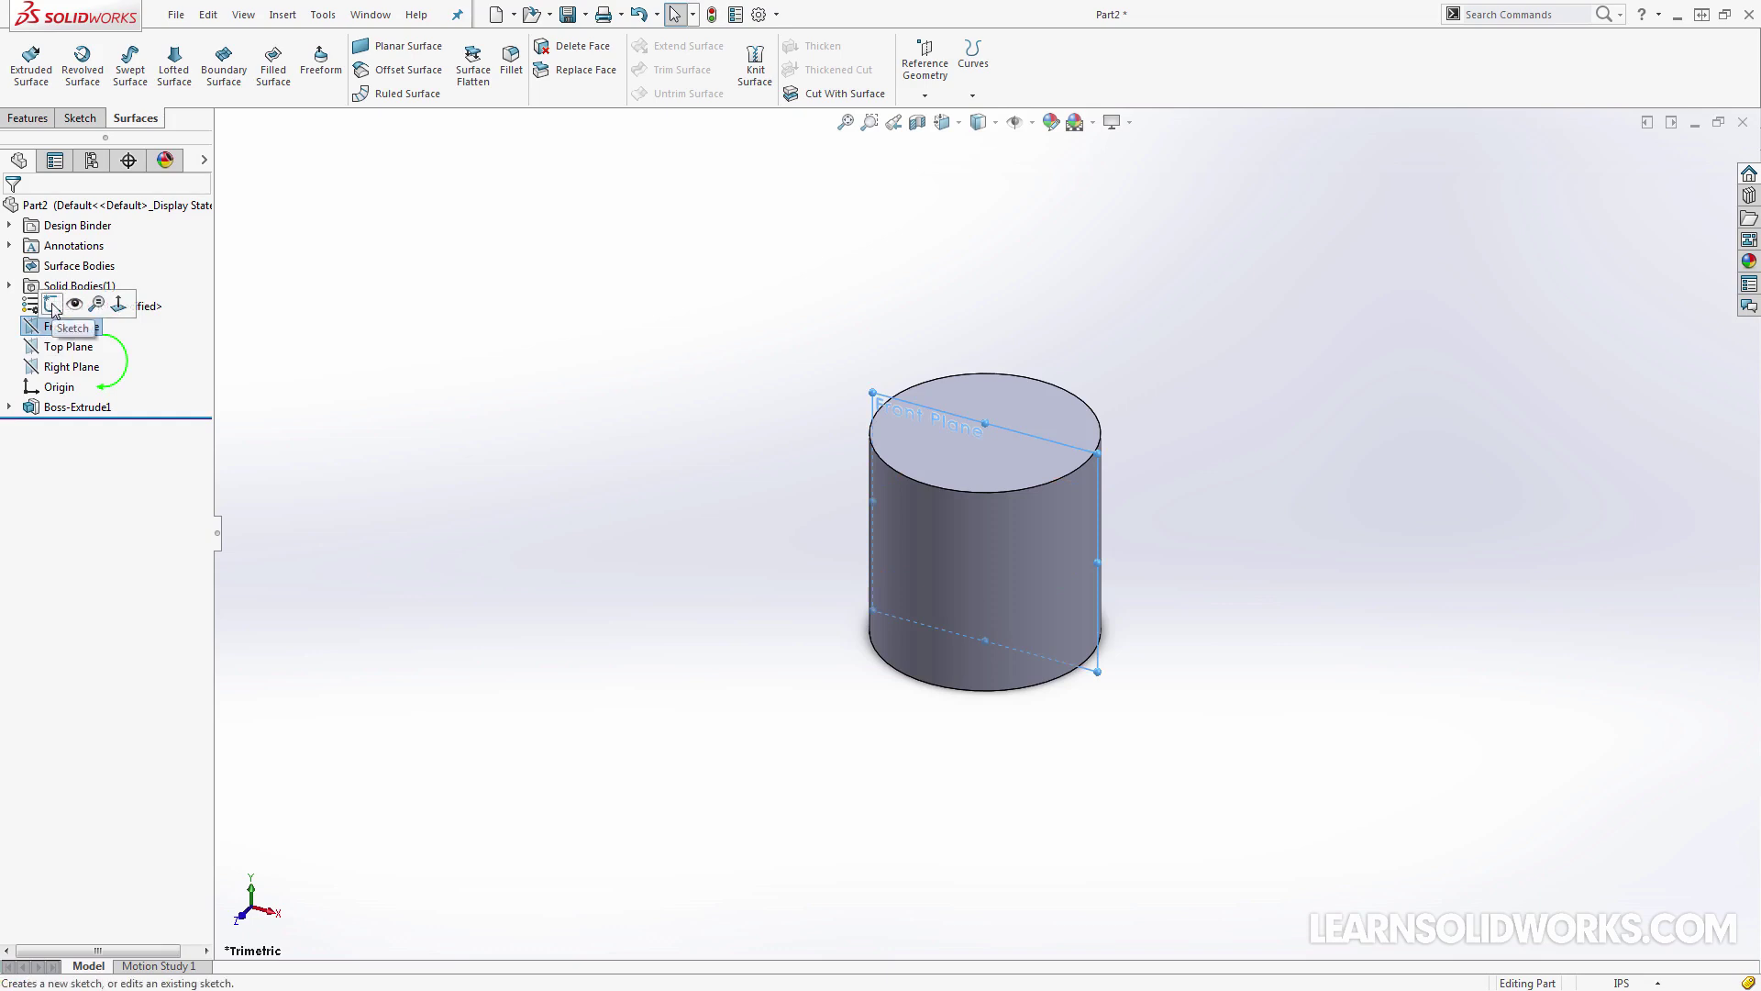
pyautogui.click(52, 308)
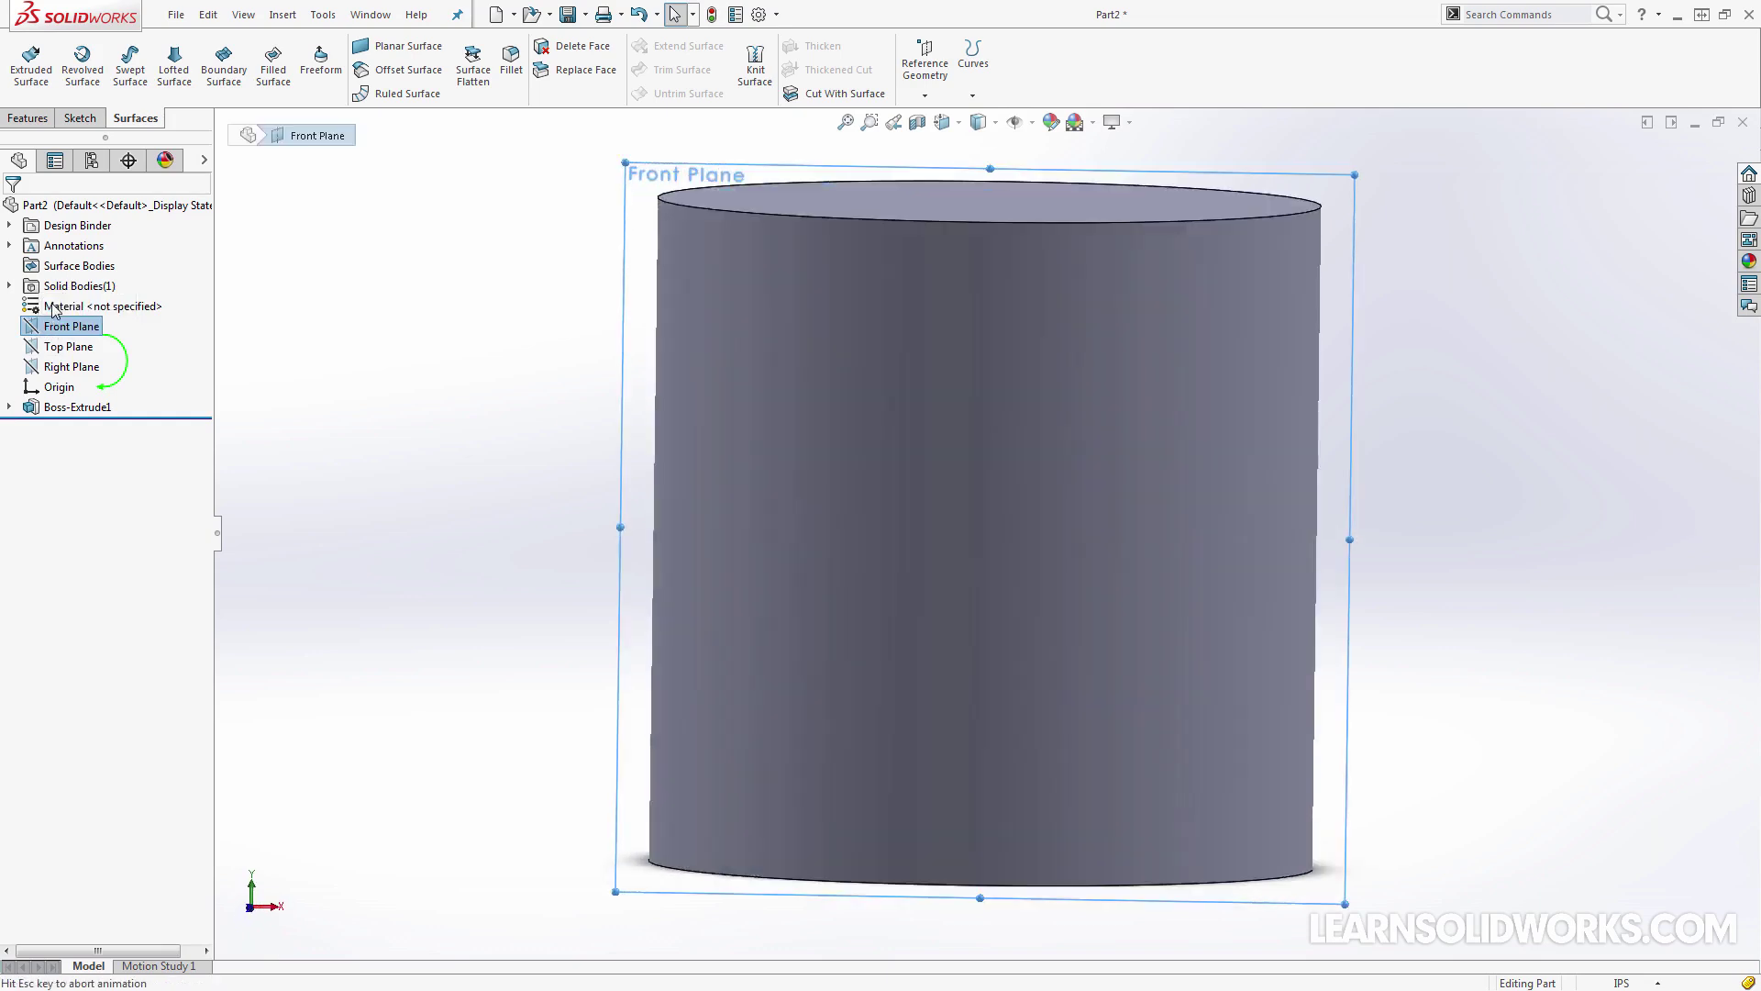
pyautogui.click(120, 69)
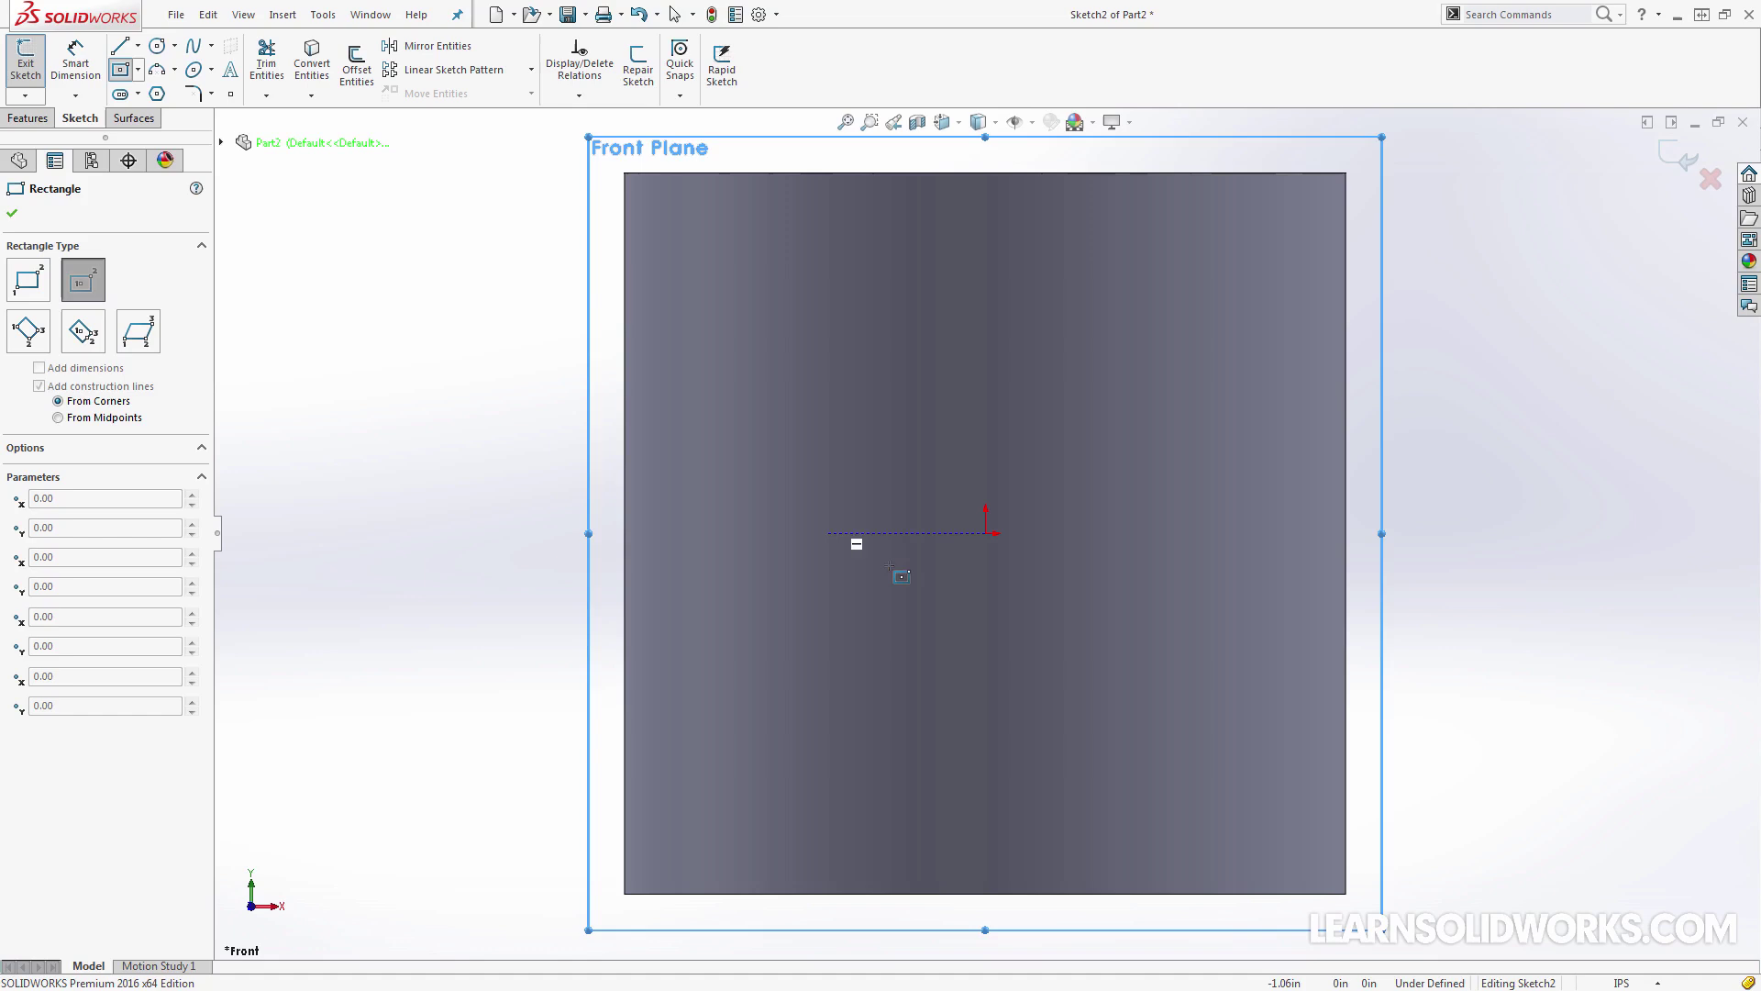
pyautogui.moveTo(986, 533); pyautogui.dragTo(995, 630)
pyautogui.moveTo(1078, 726); pyautogui.dragTo(1138, 812)
pyautogui.write('3')
pyautogui.press('Tab')
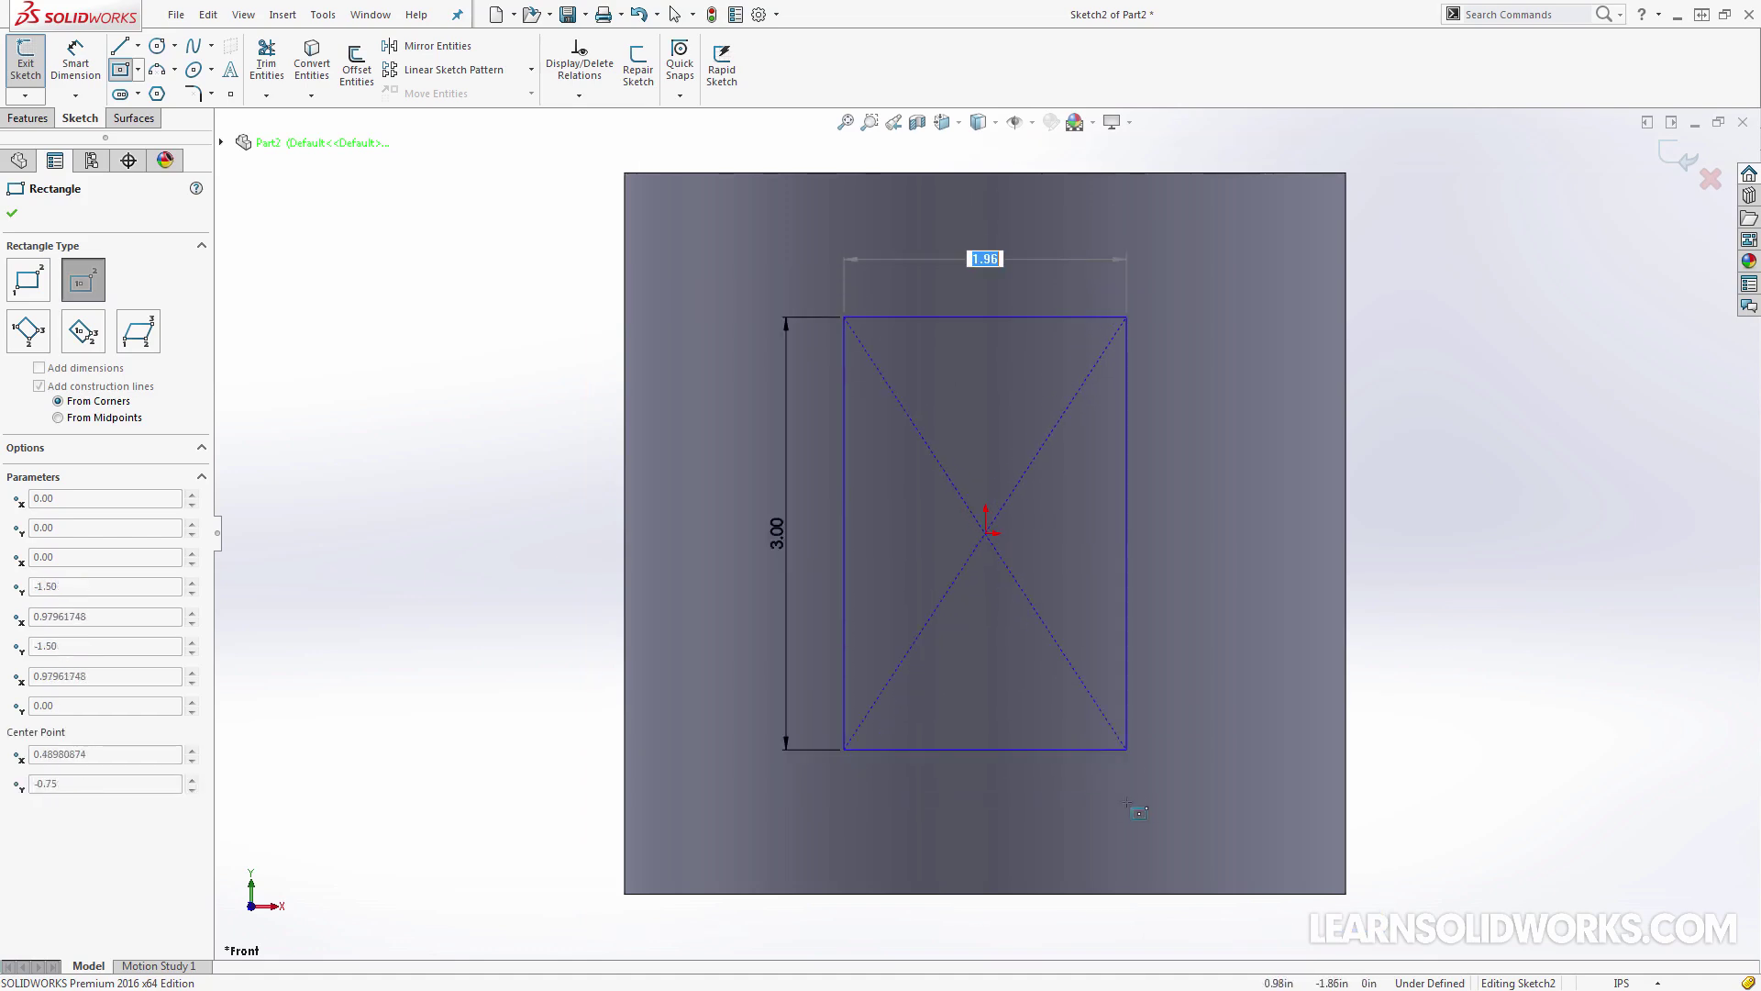
pyautogui.write('1')
pyautogui.press('Return')
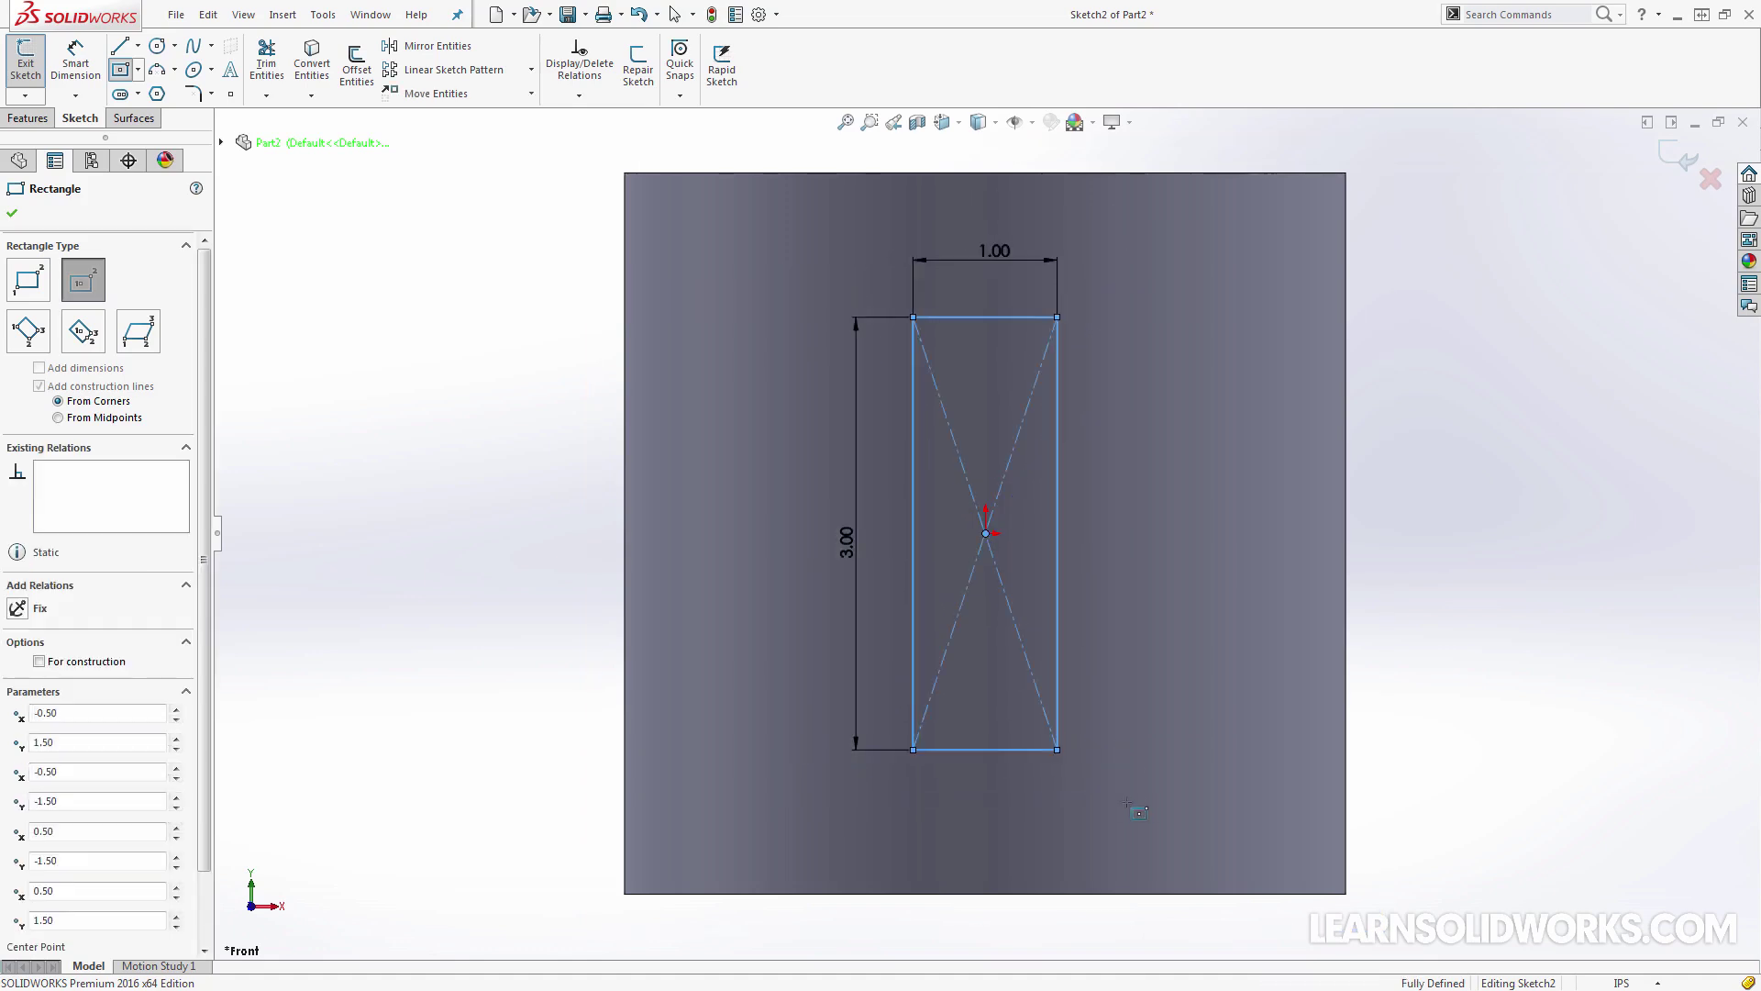
pyautogui.click(26, 59)
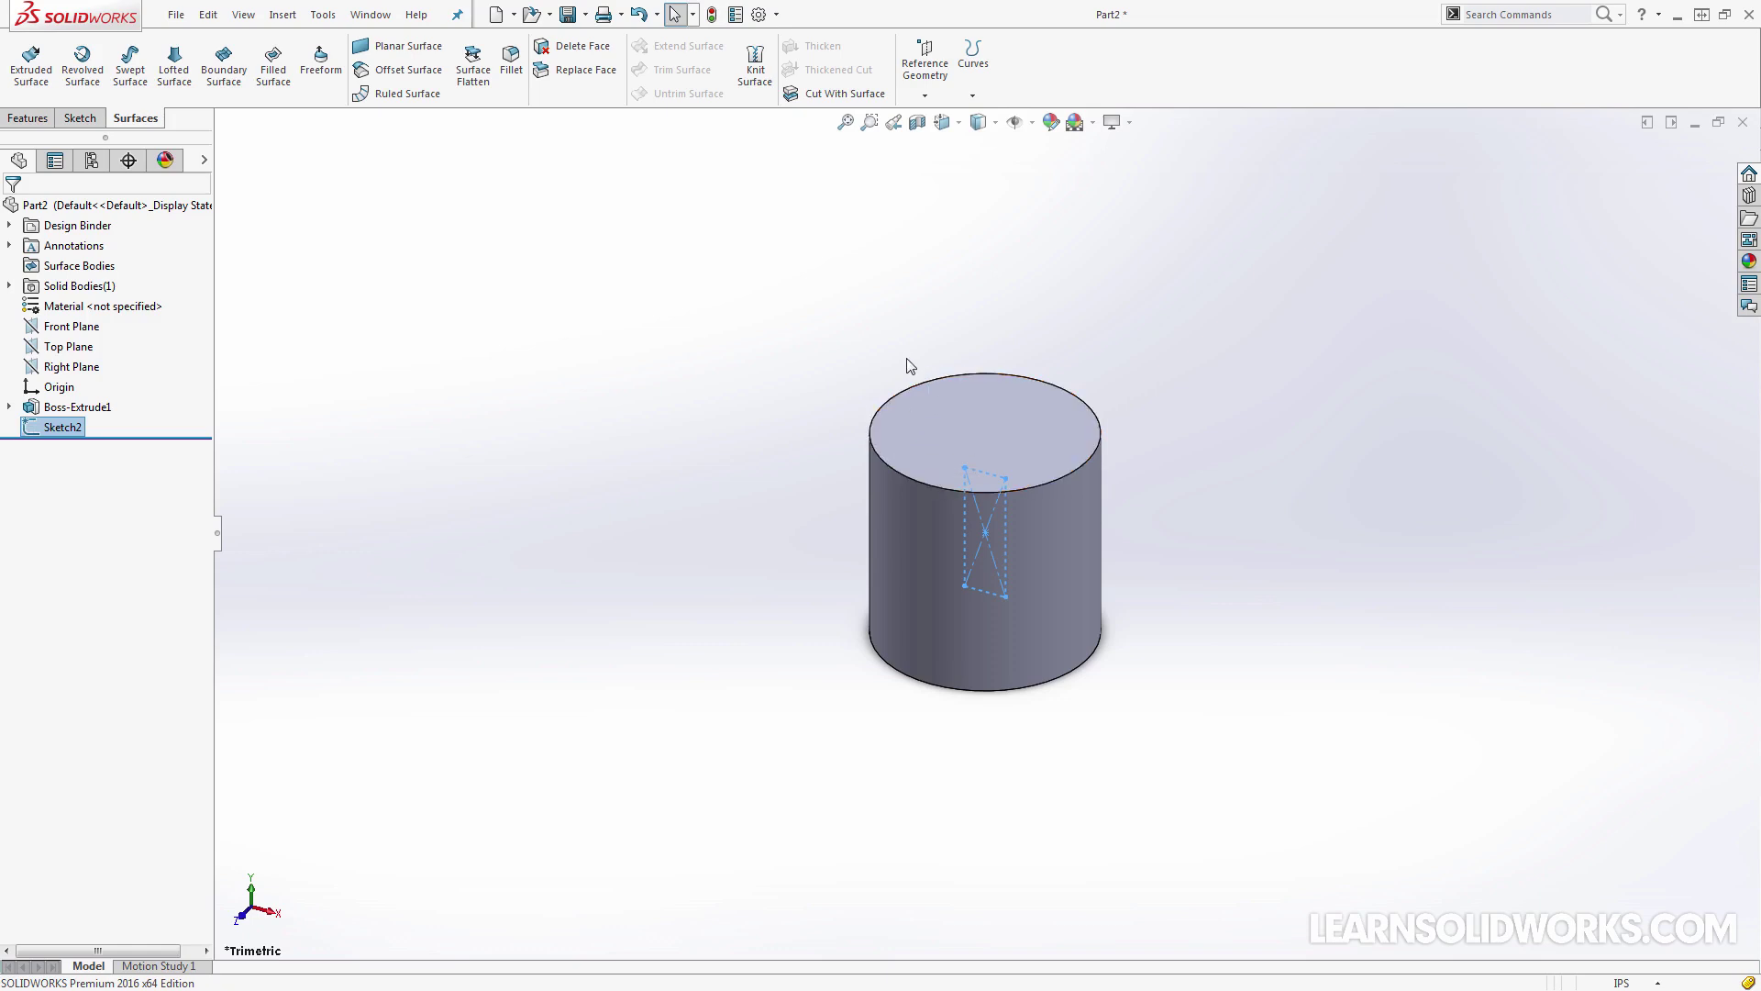
# Create Split Line1 by projecting Sketch2 onto the cylinder's side face
pyautogui.click(980, 98)
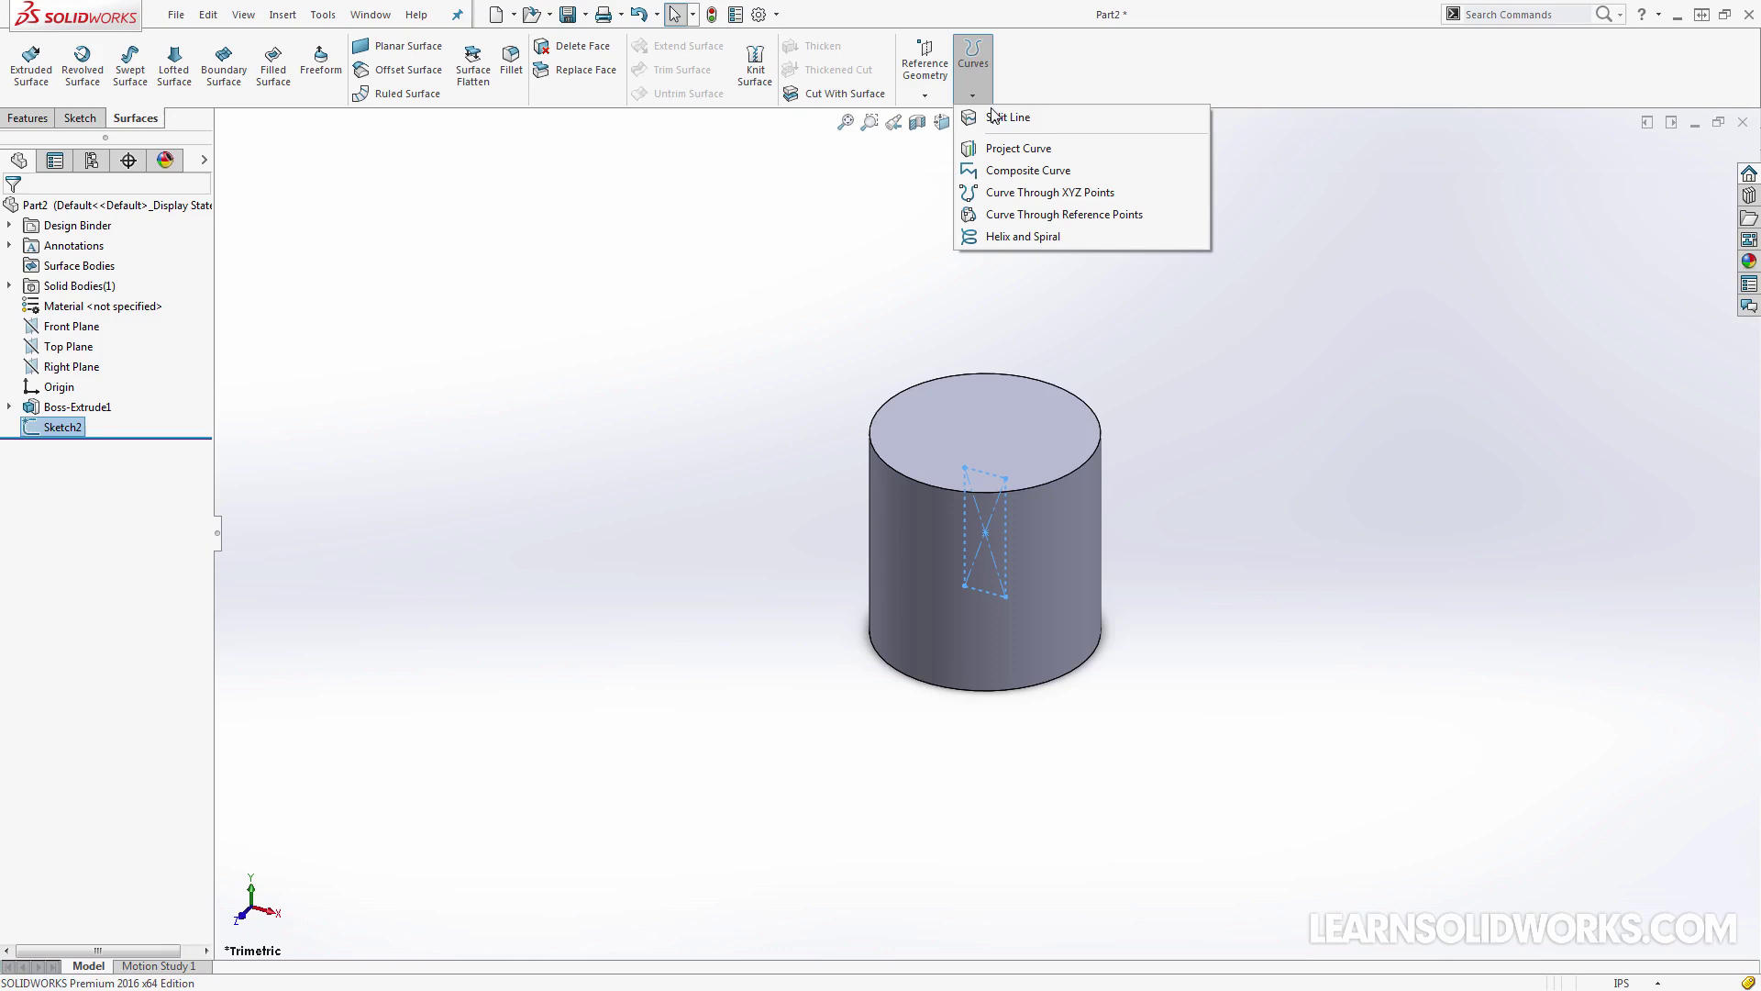
pyautogui.click(998, 121)
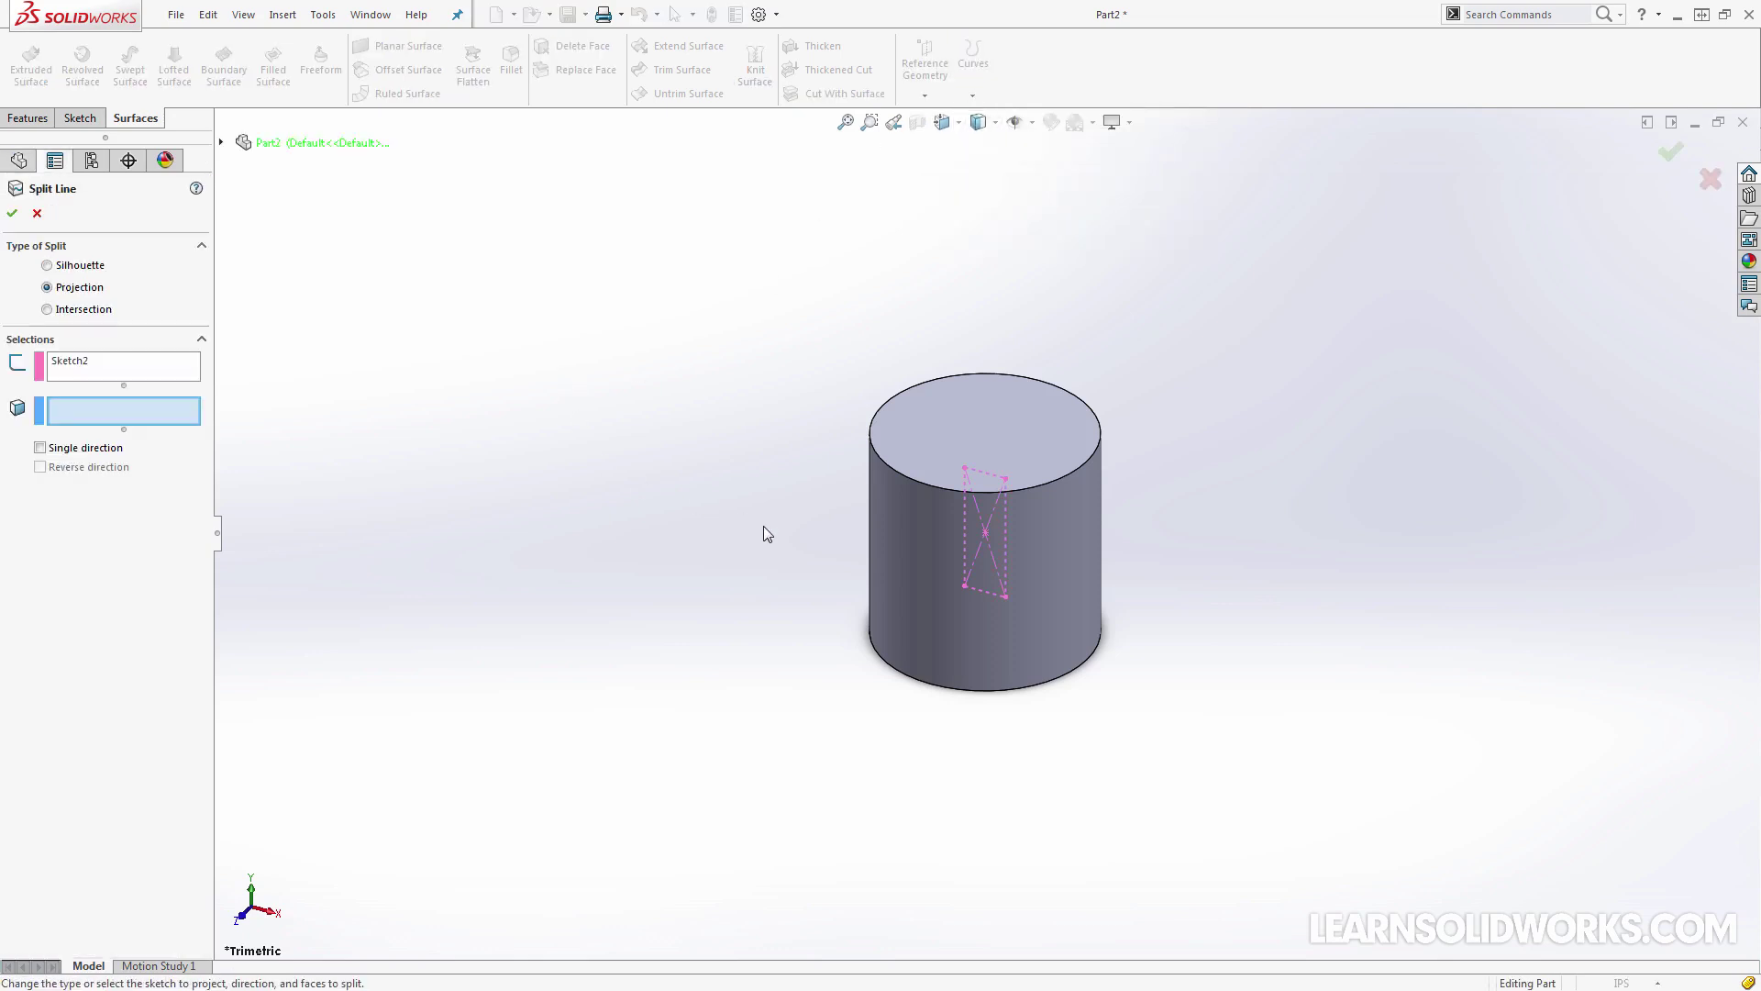
pyautogui.click(909, 531)
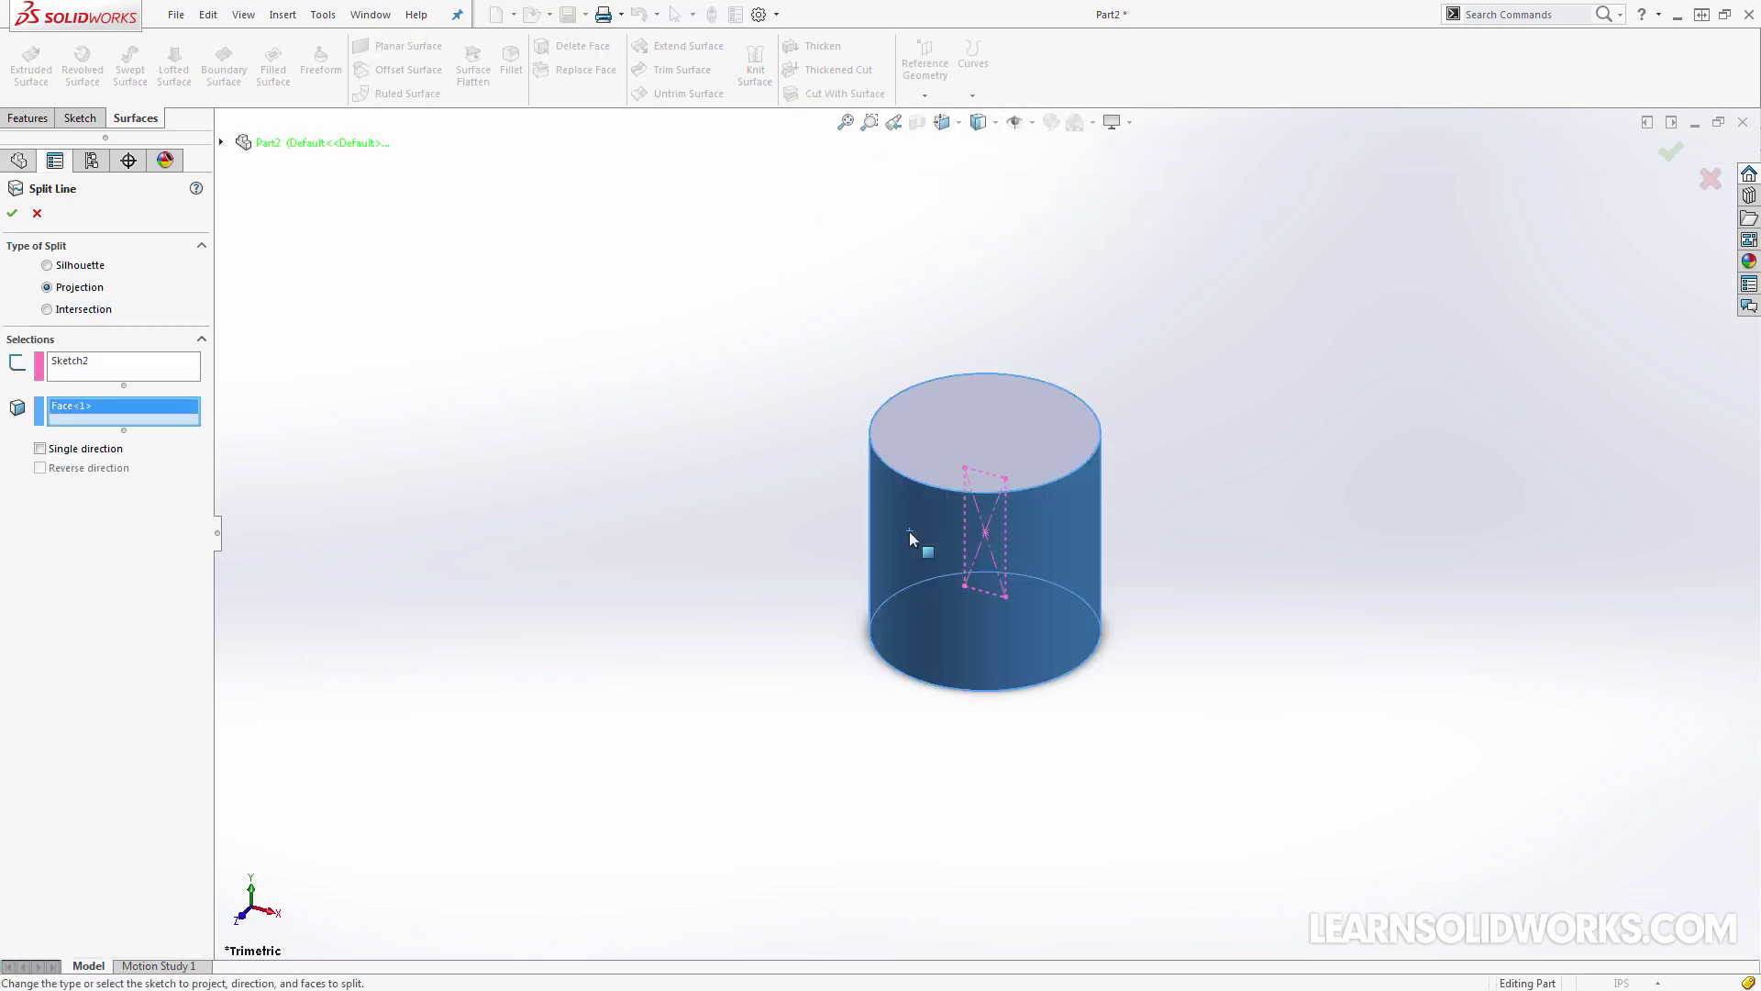
pyautogui.click(12, 213)
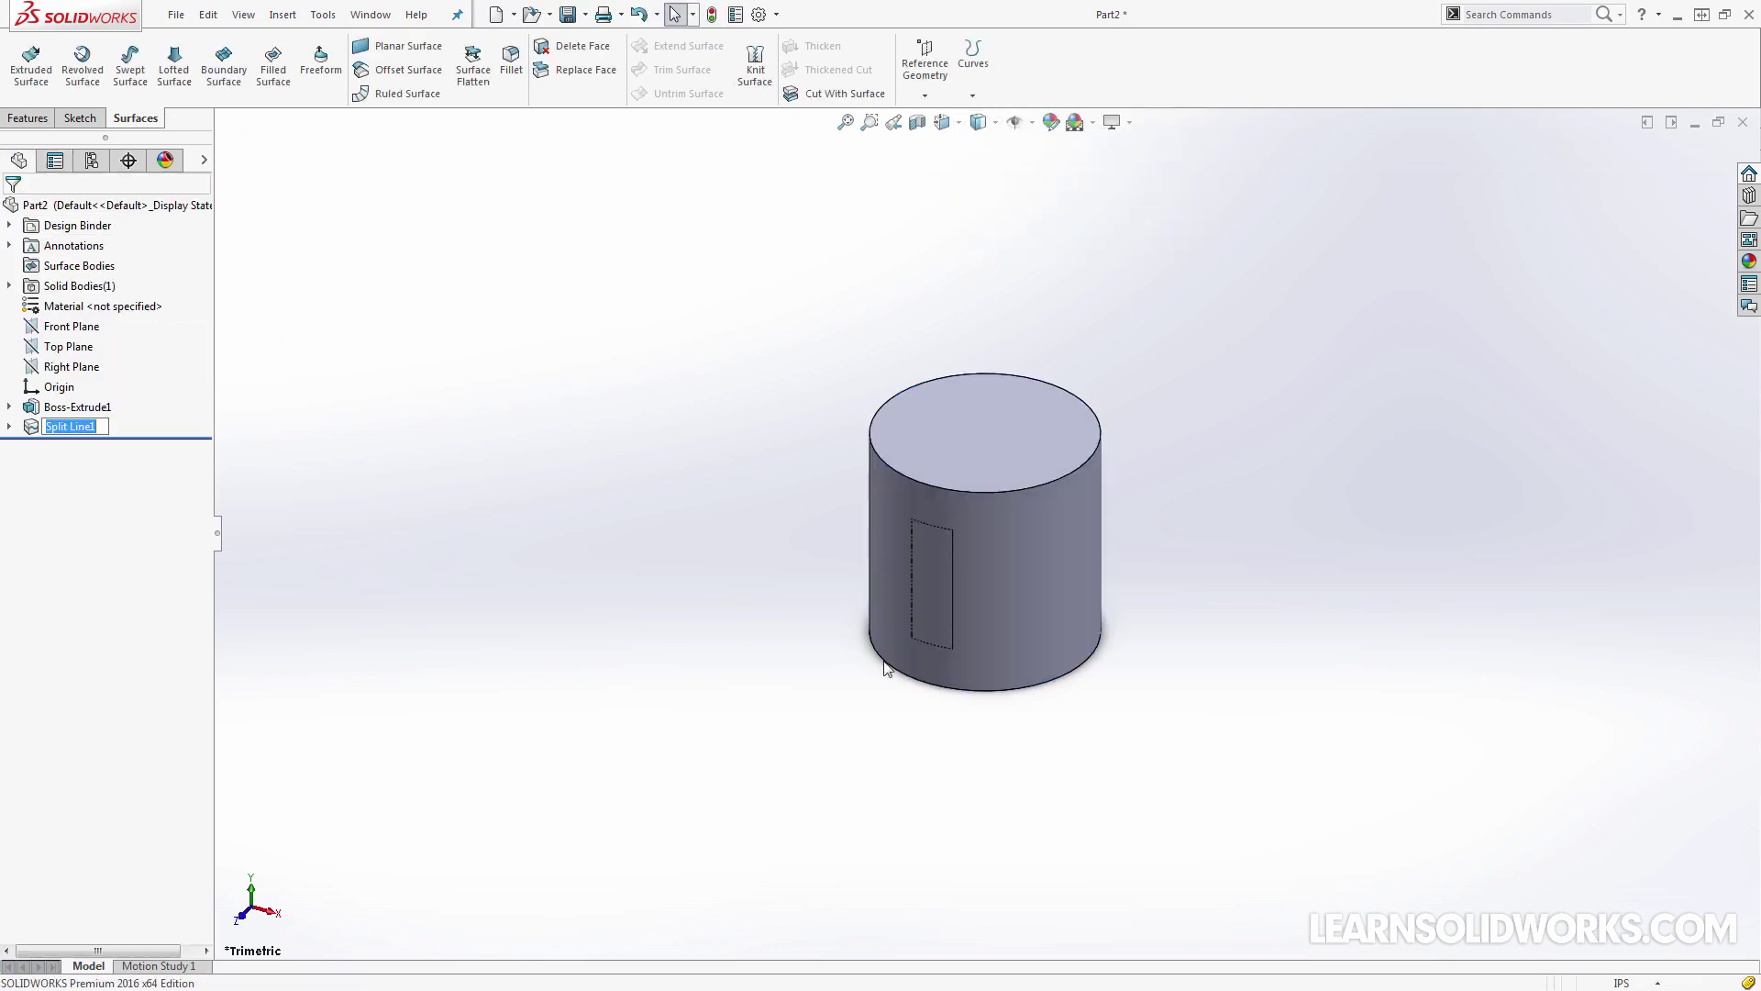
# Inspect the split rectangle face from a more frontal view, then start an Extruded Boss/Base
pyautogui.click(941, 576)
pyautogui.moveTo(941, 576)
pyautogui.mouseDown(button='middle')
pyautogui.moveTo(1042, 476)
pyautogui.moveTo(1215, 400)
pyautogui.moveTo(971, 564)
pyautogui.mouseUp(button='middle')
pyautogui.click(1042, 476)
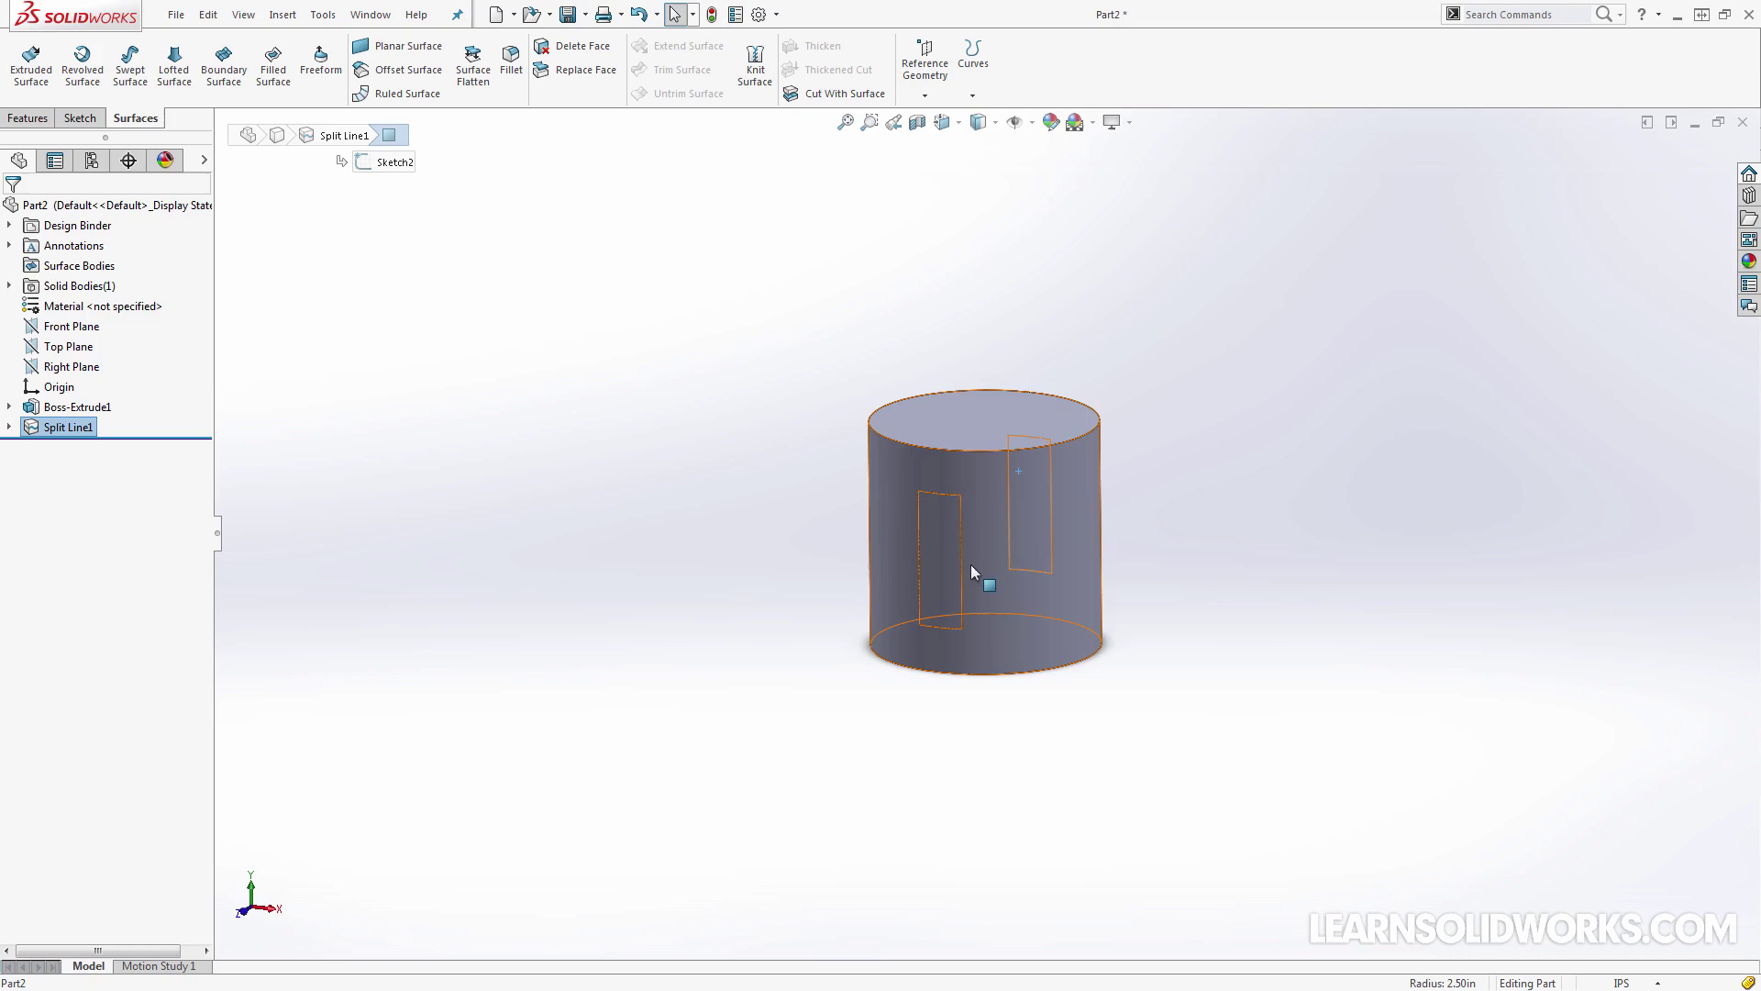
pyautogui.click(948, 771)
pyautogui.moveTo(948, 770); pyautogui.dragTo(934, 549, button='middle')
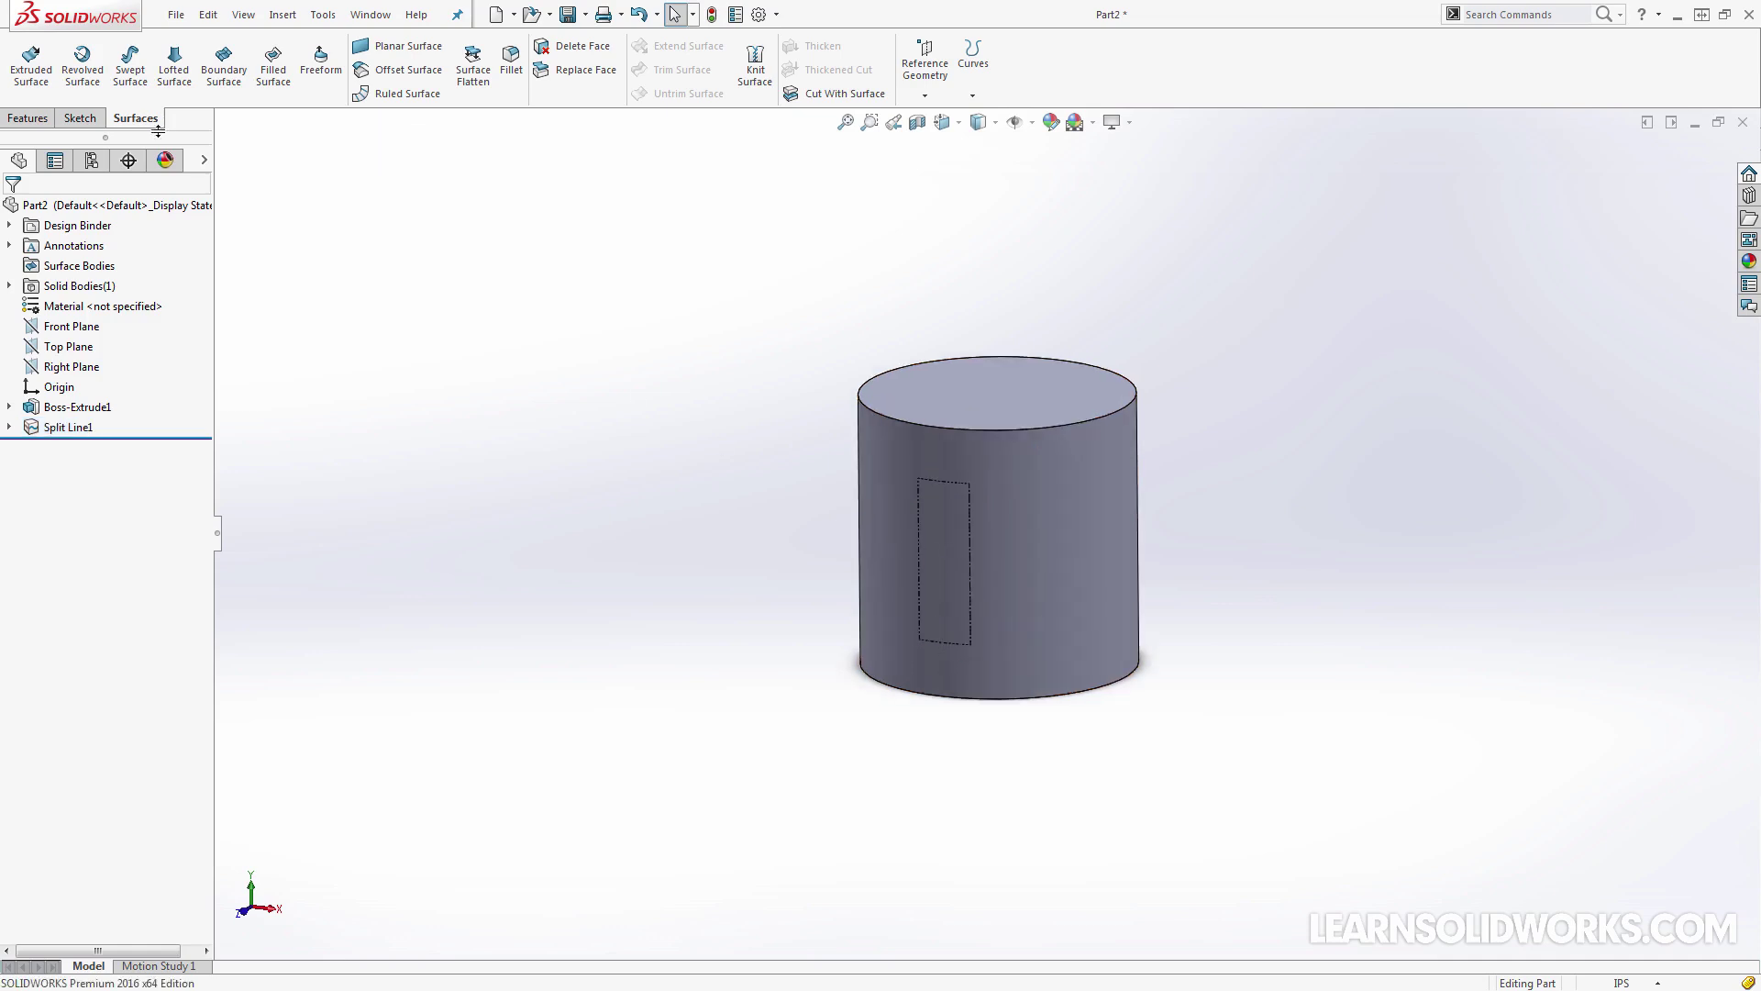
pyautogui.click(27, 118)
pyautogui.click(34, 64)
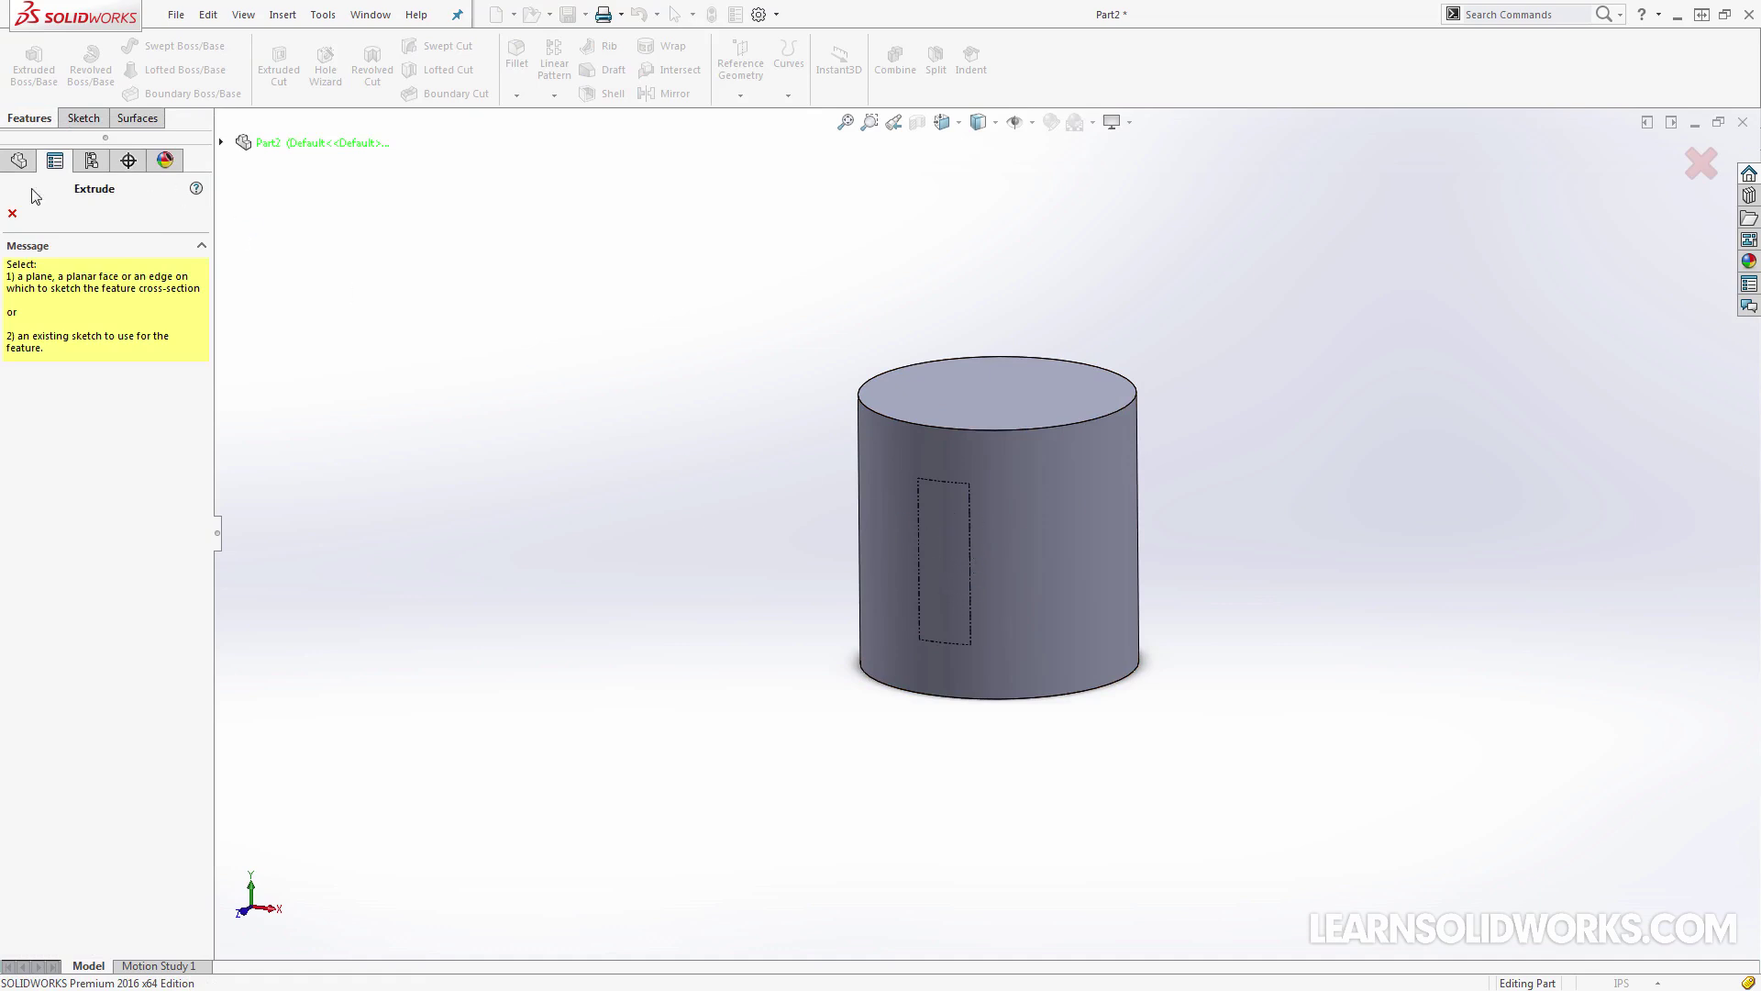
# Cancel the boss extrude and start an Extruded Surface from the split face along the Front Plane
pyautogui.click(12, 213)
pyautogui.click(138, 117)
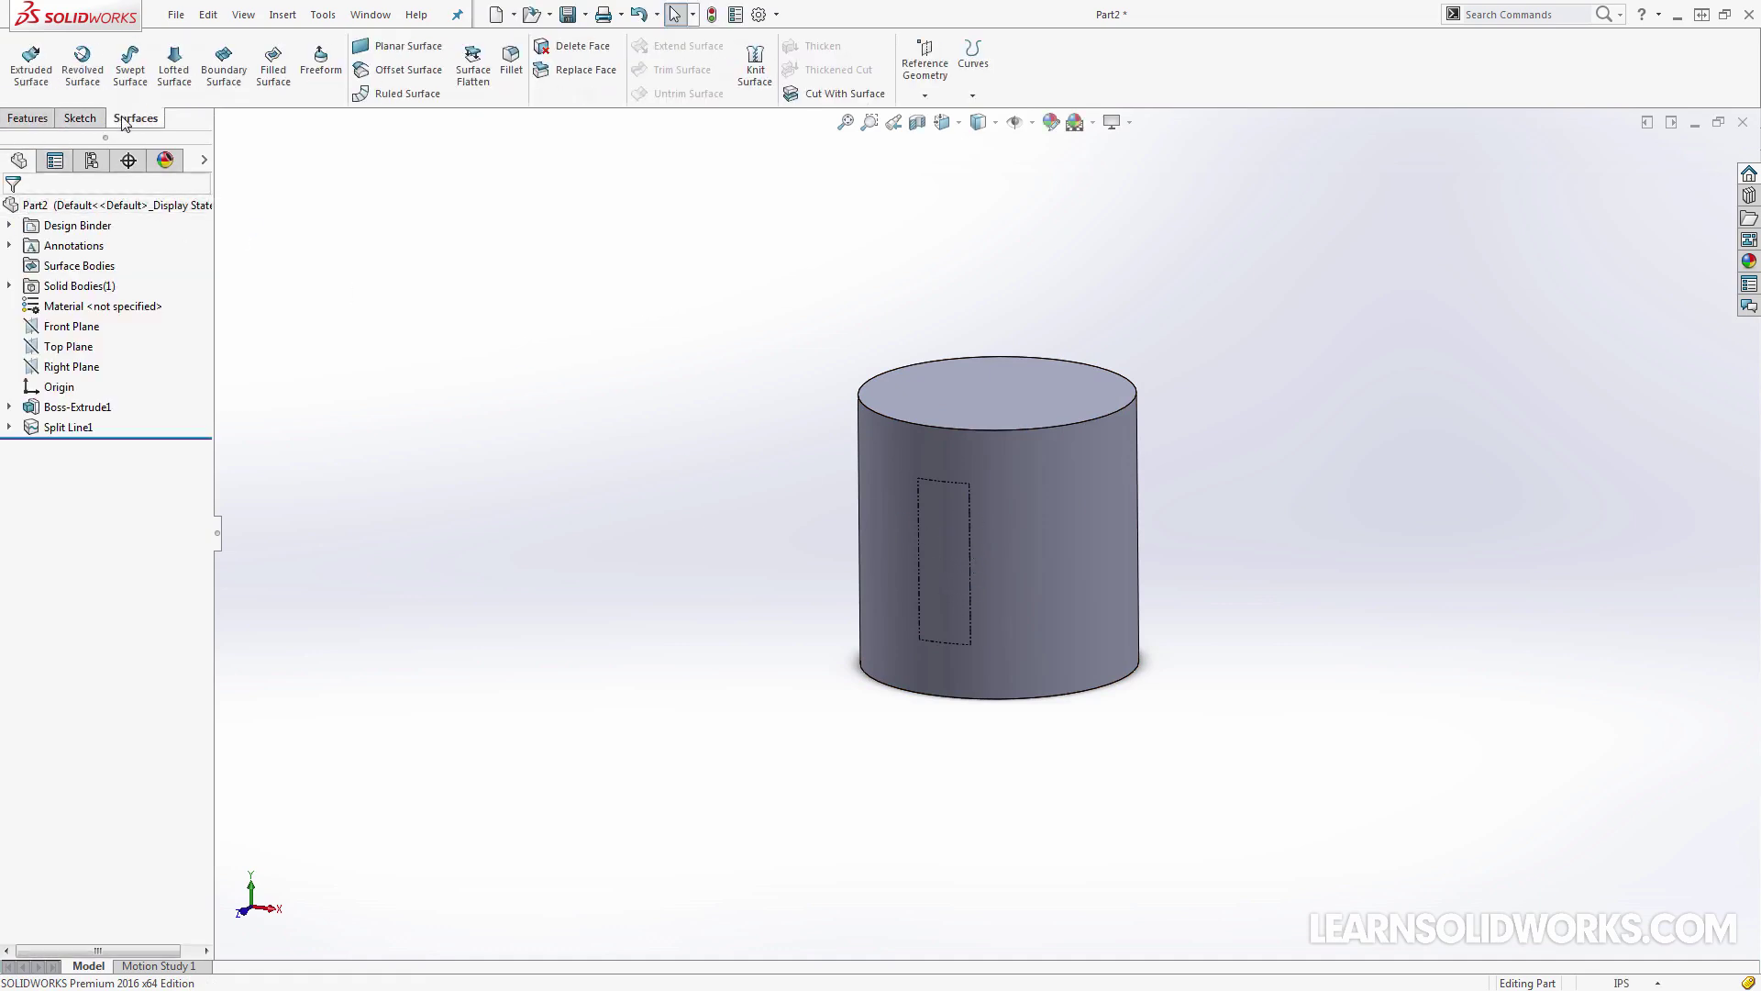
pyautogui.click(44, 76)
pyautogui.click(946, 520)
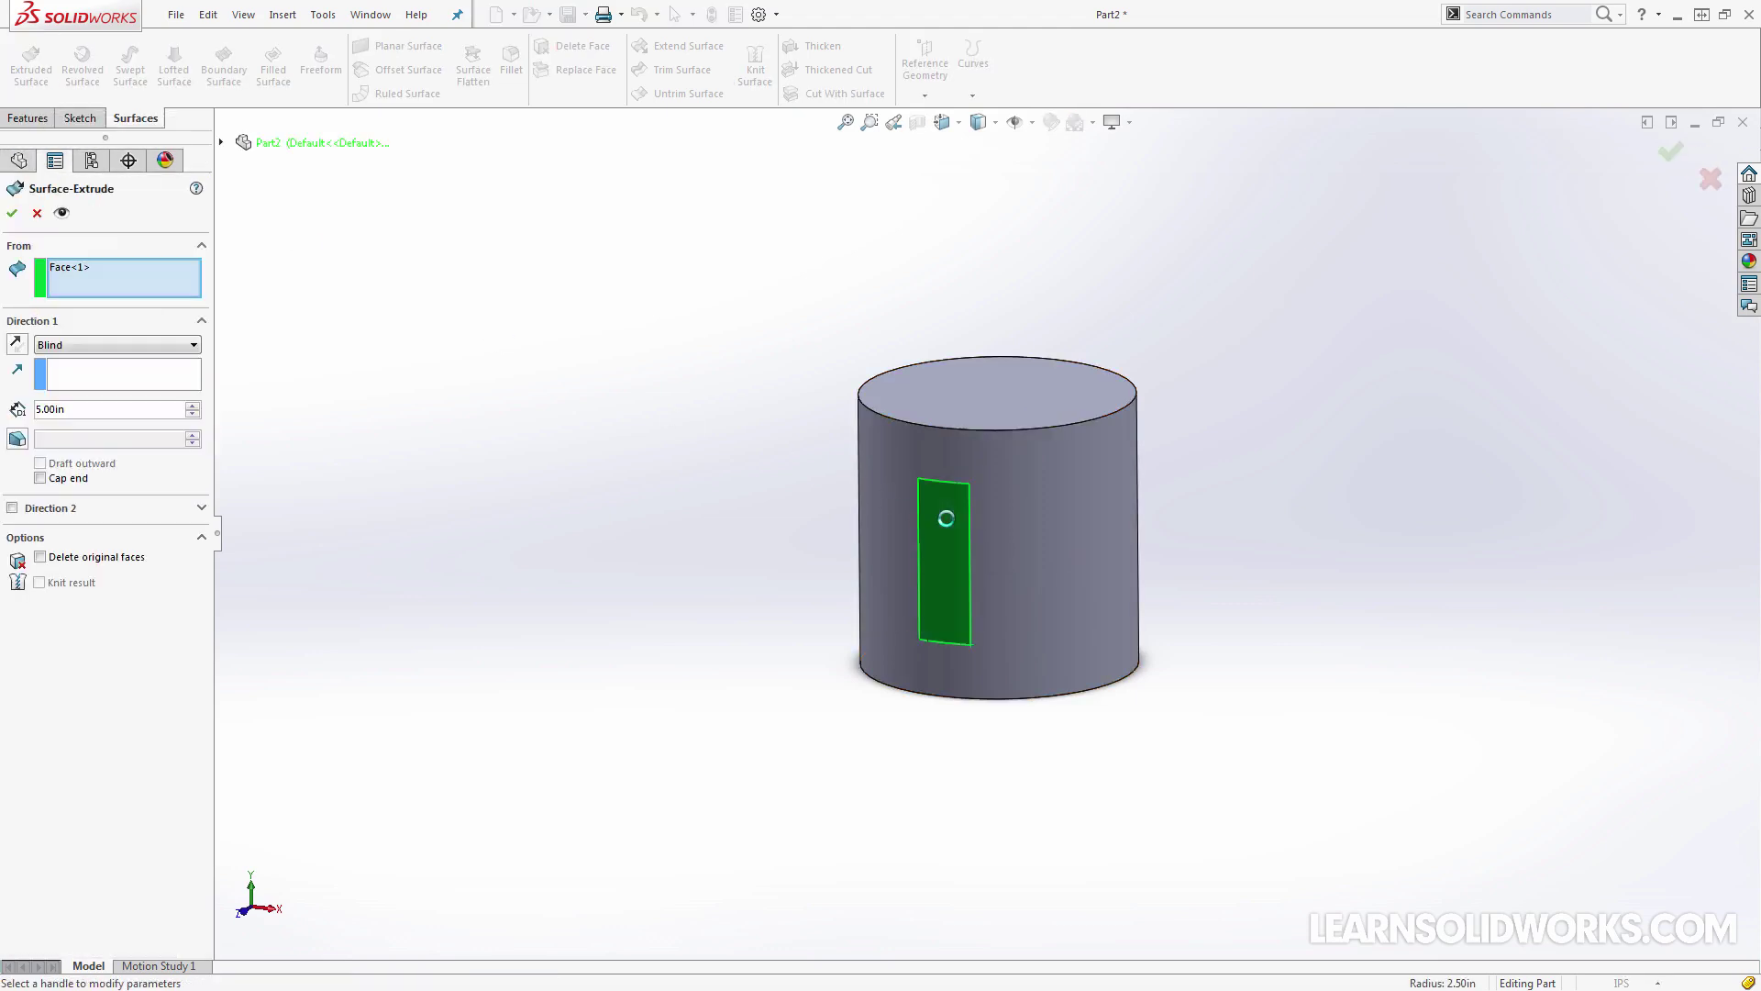
pyautogui.moveTo(840, 526); pyautogui.dragTo(831, 551, button='middle')
pyautogui.click(129, 379)
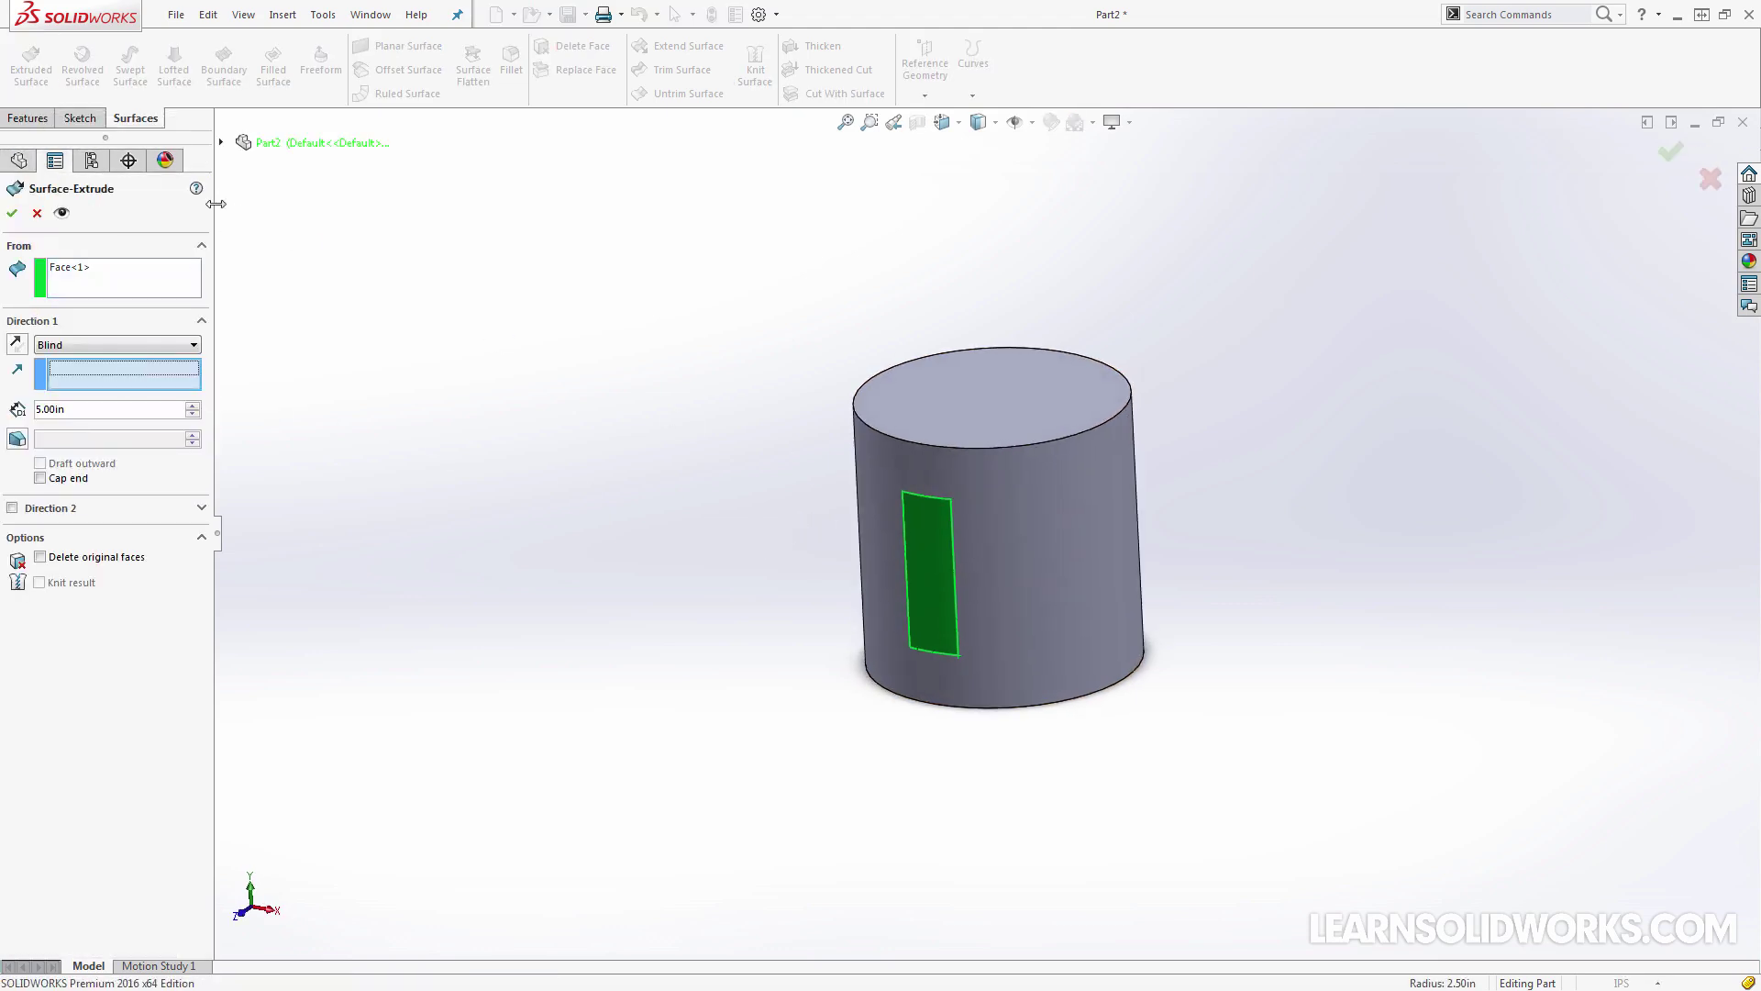
pyautogui.click(222, 143)
pyautogui.click(303, 264)
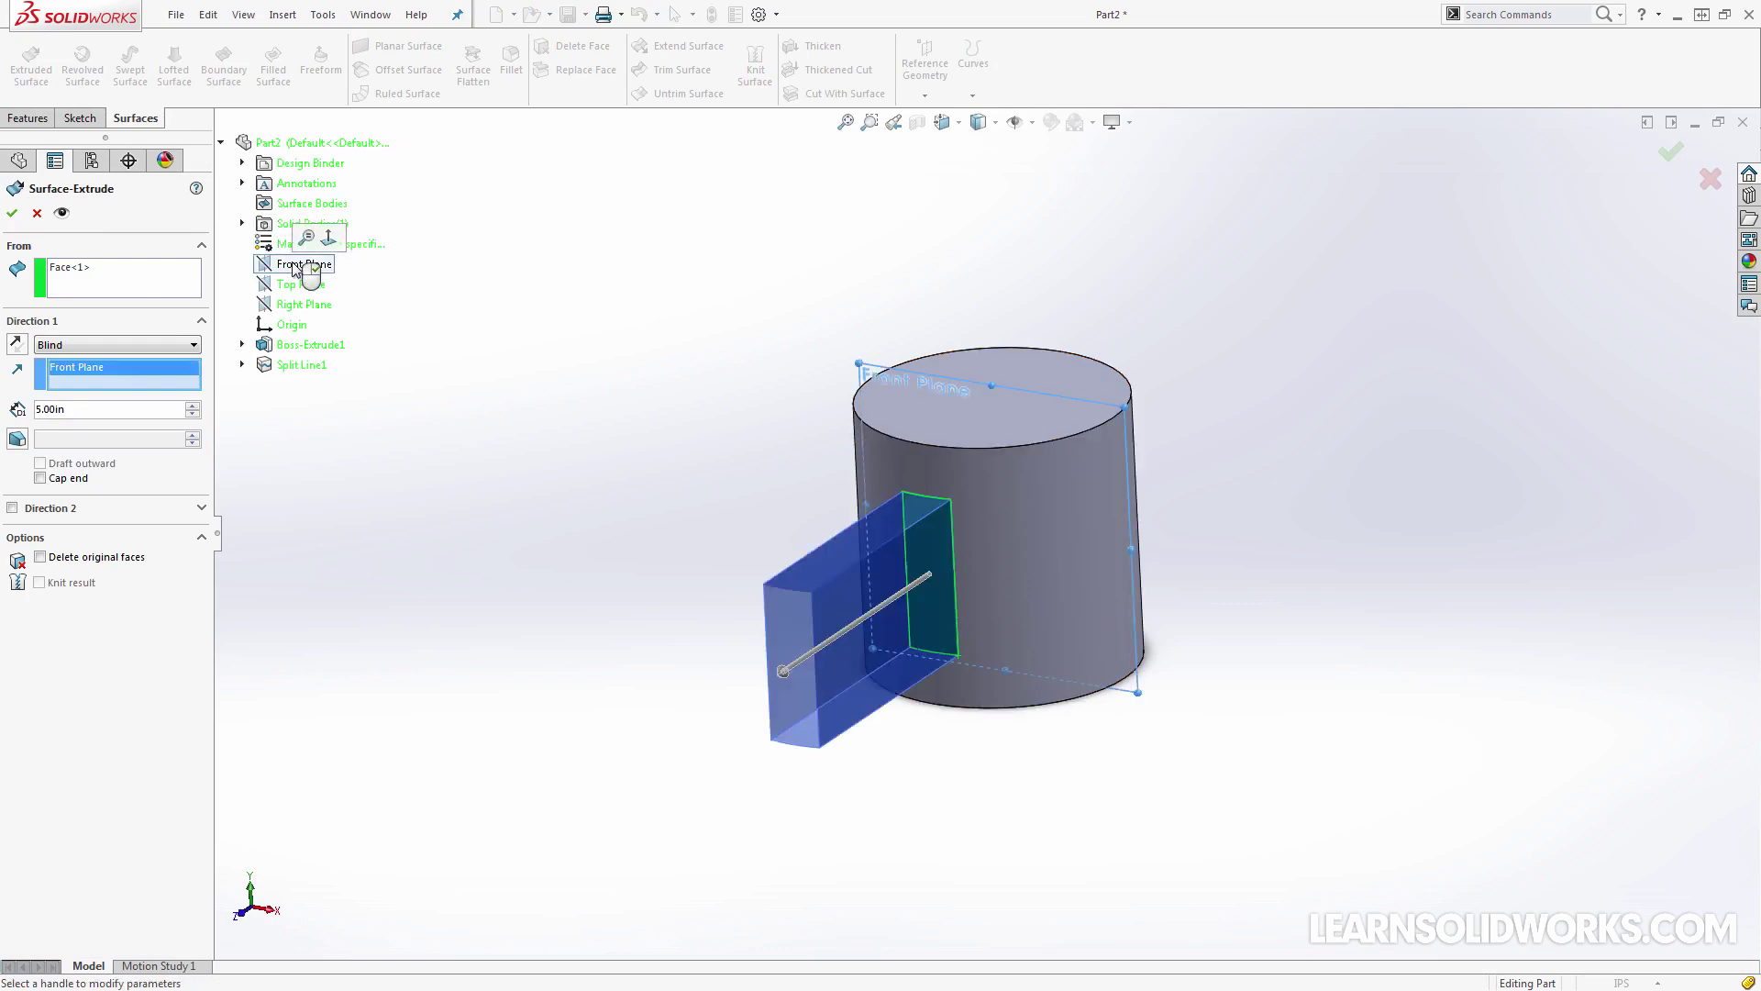
# Set the surface depth to 0.87 in with Cap end, Delete original faces and Knit result on
pyautogui.moveTo(641, 480); pyautogui.dragTo(708, 550, button='middle')
pyautogui.scroll(-3, 930, 576)
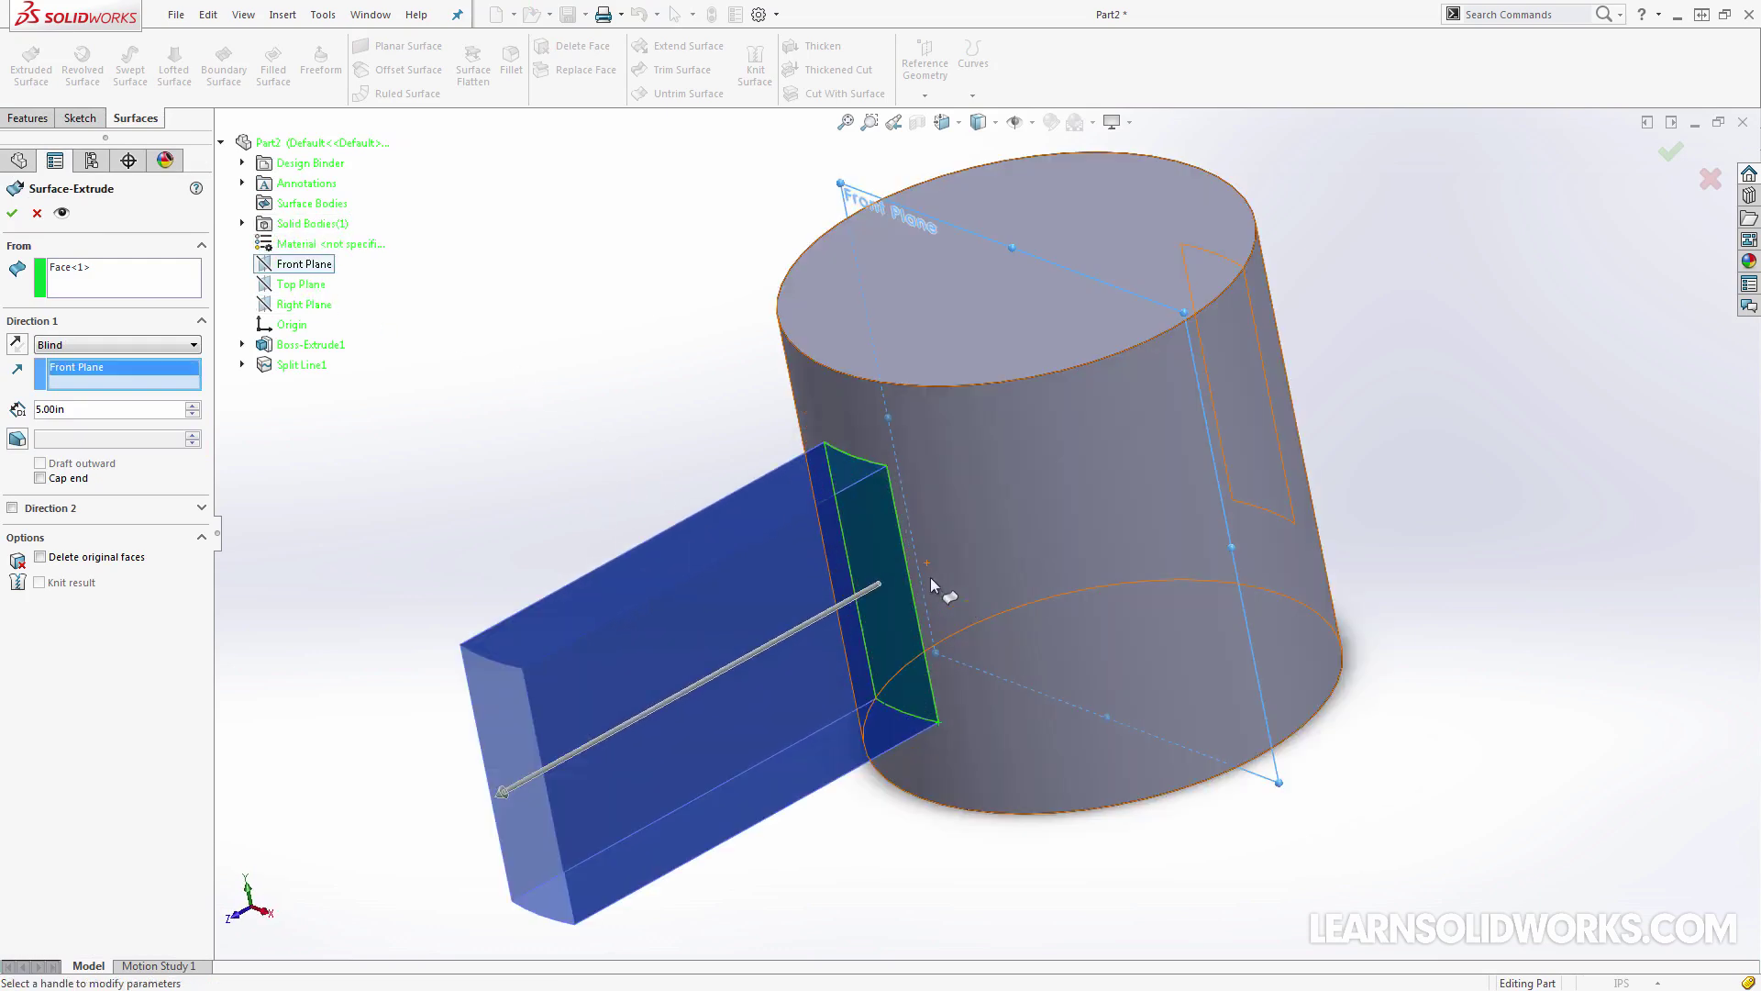
pyautogui.moveTo(499, 796); pyautogui.dragTo(832, 592)
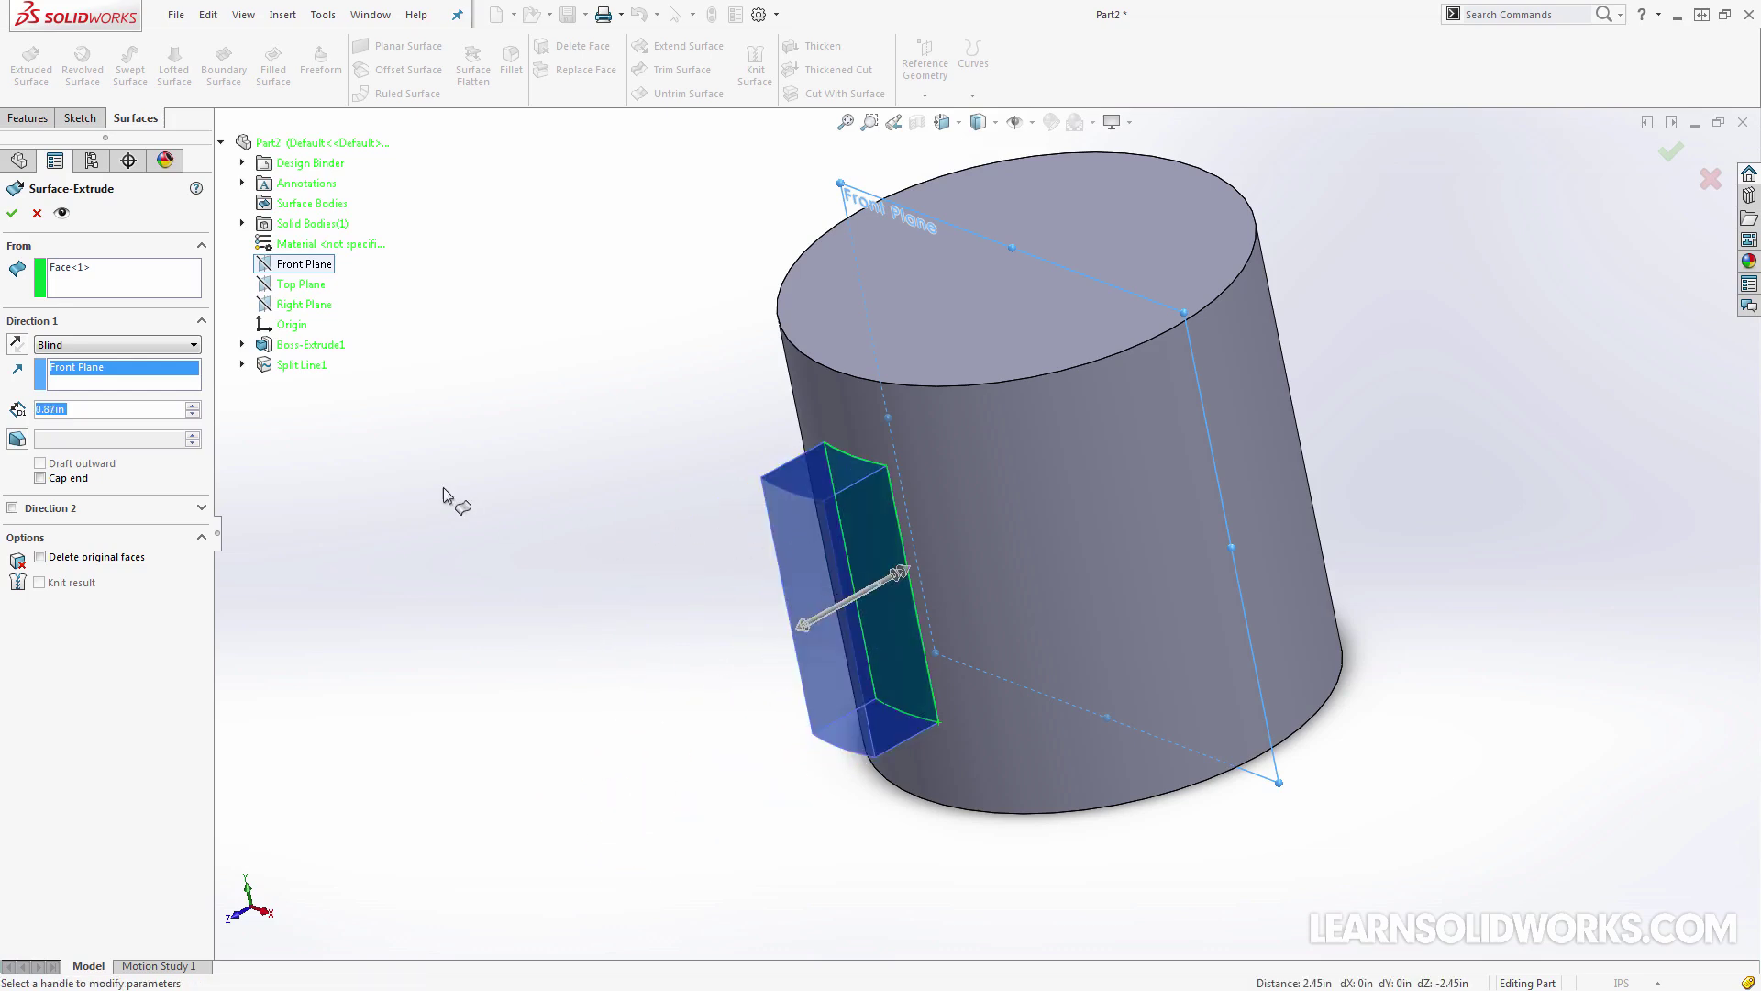
pyautogui.click(39, 478)
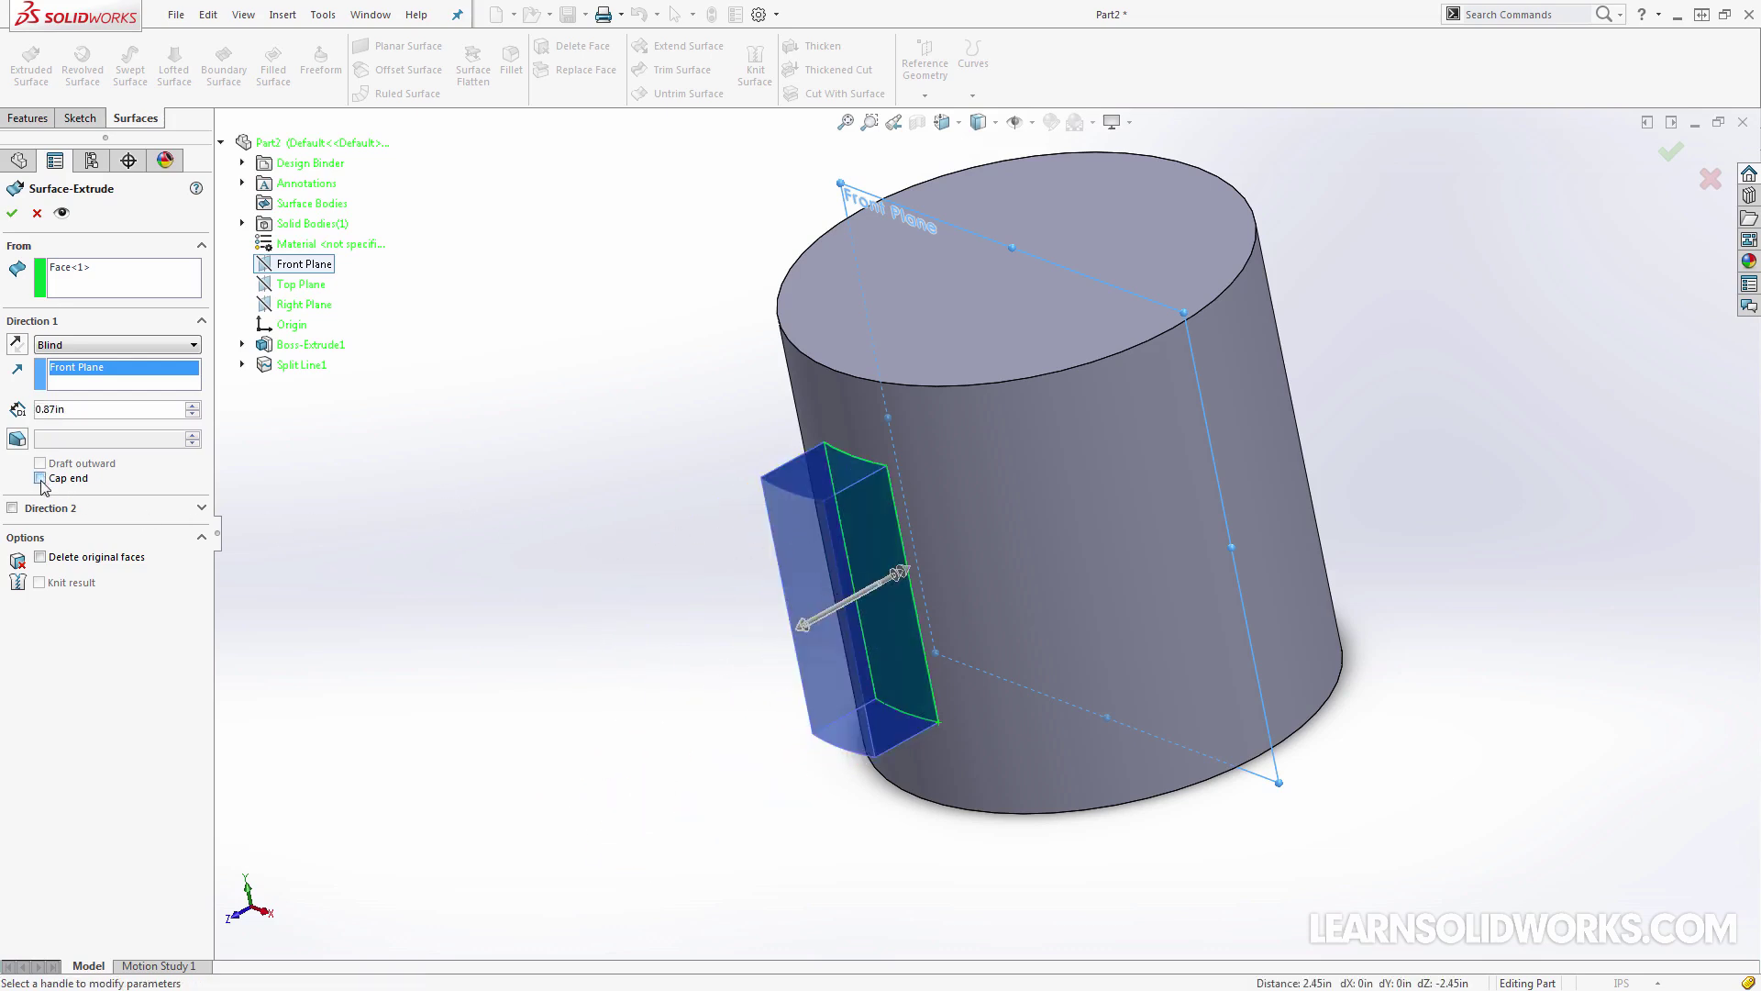
pyautogui.click(40, 557)
pyautogui.click(39, 583)
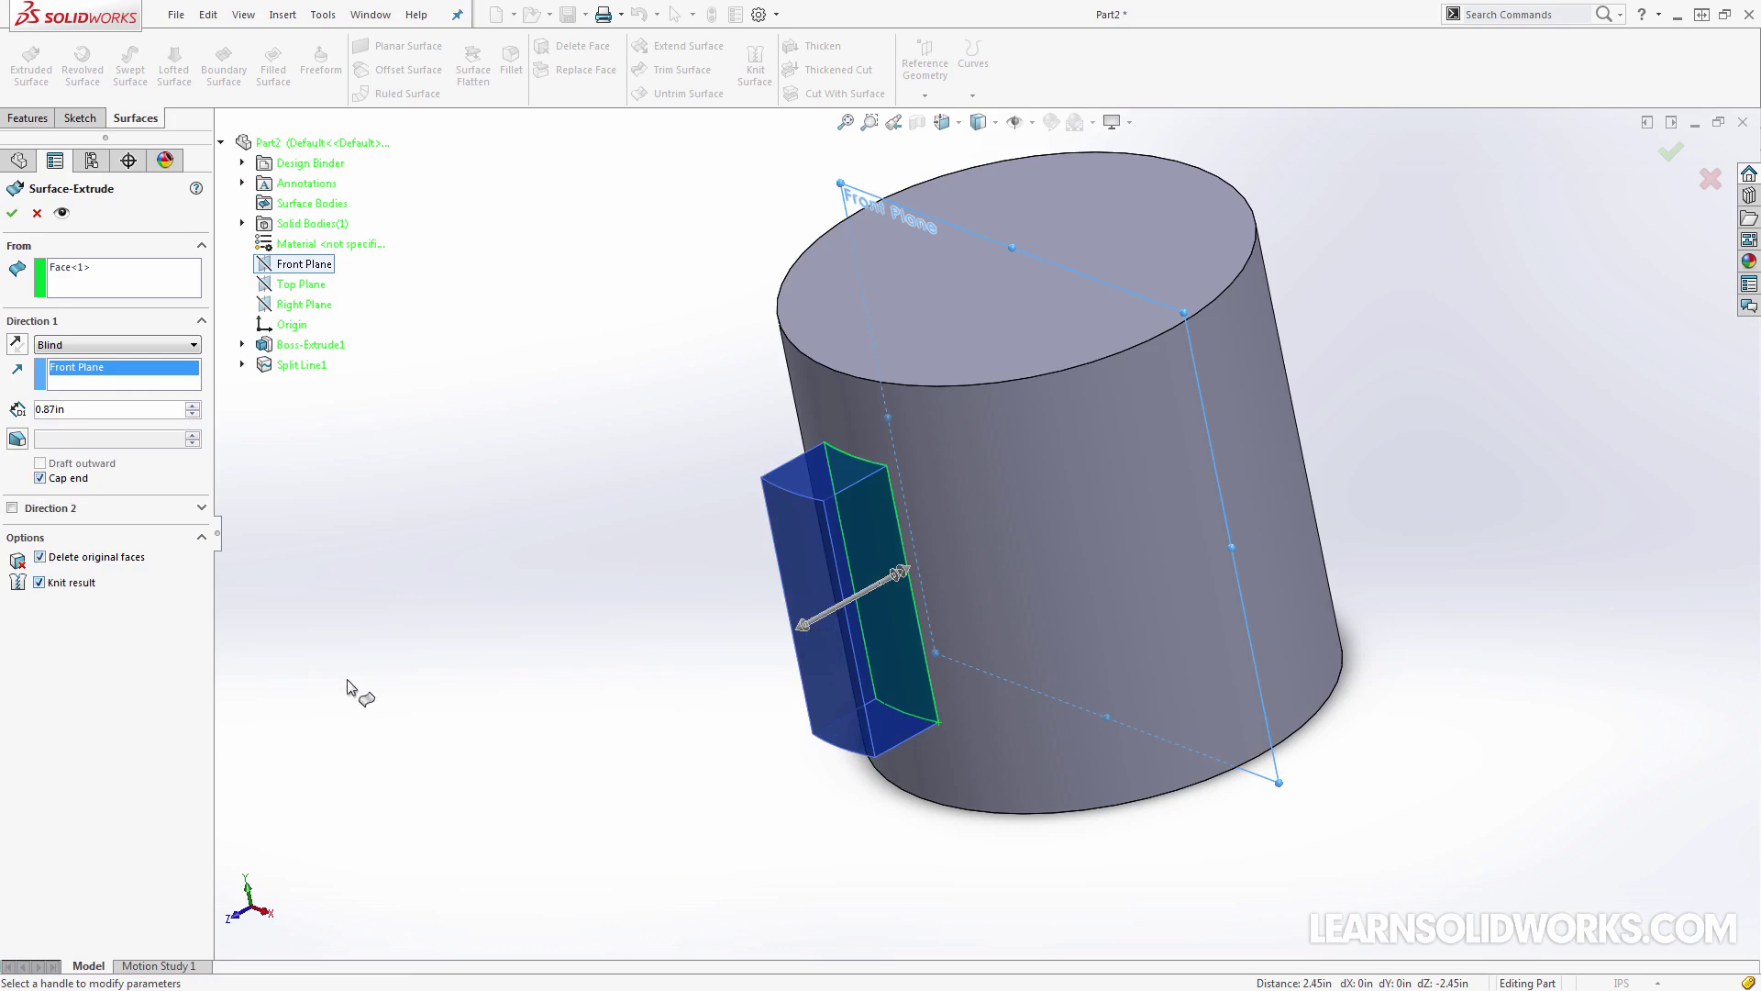
pyautogui.moveTo(452, 680); pyautogui.dragTo(472, 677, button='middle')
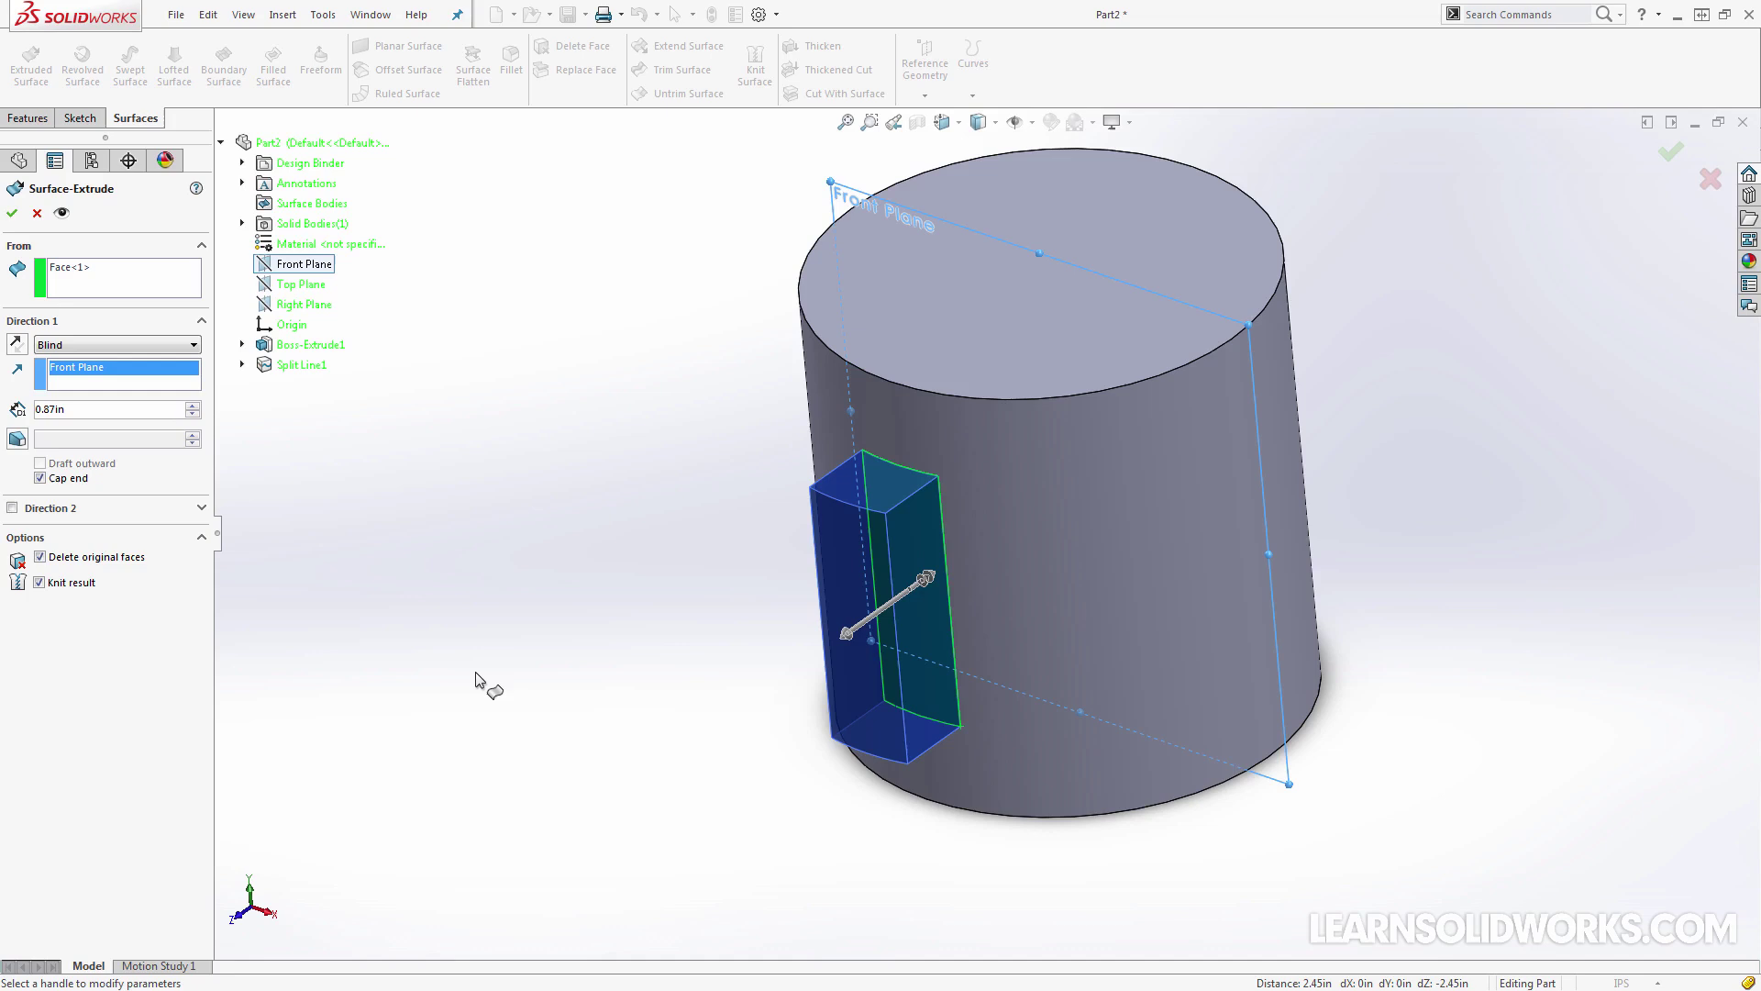
# Accept Surface-Extrude1 and inspect the result in Front and Top Plane section views
pyautogui.click(12, 213)
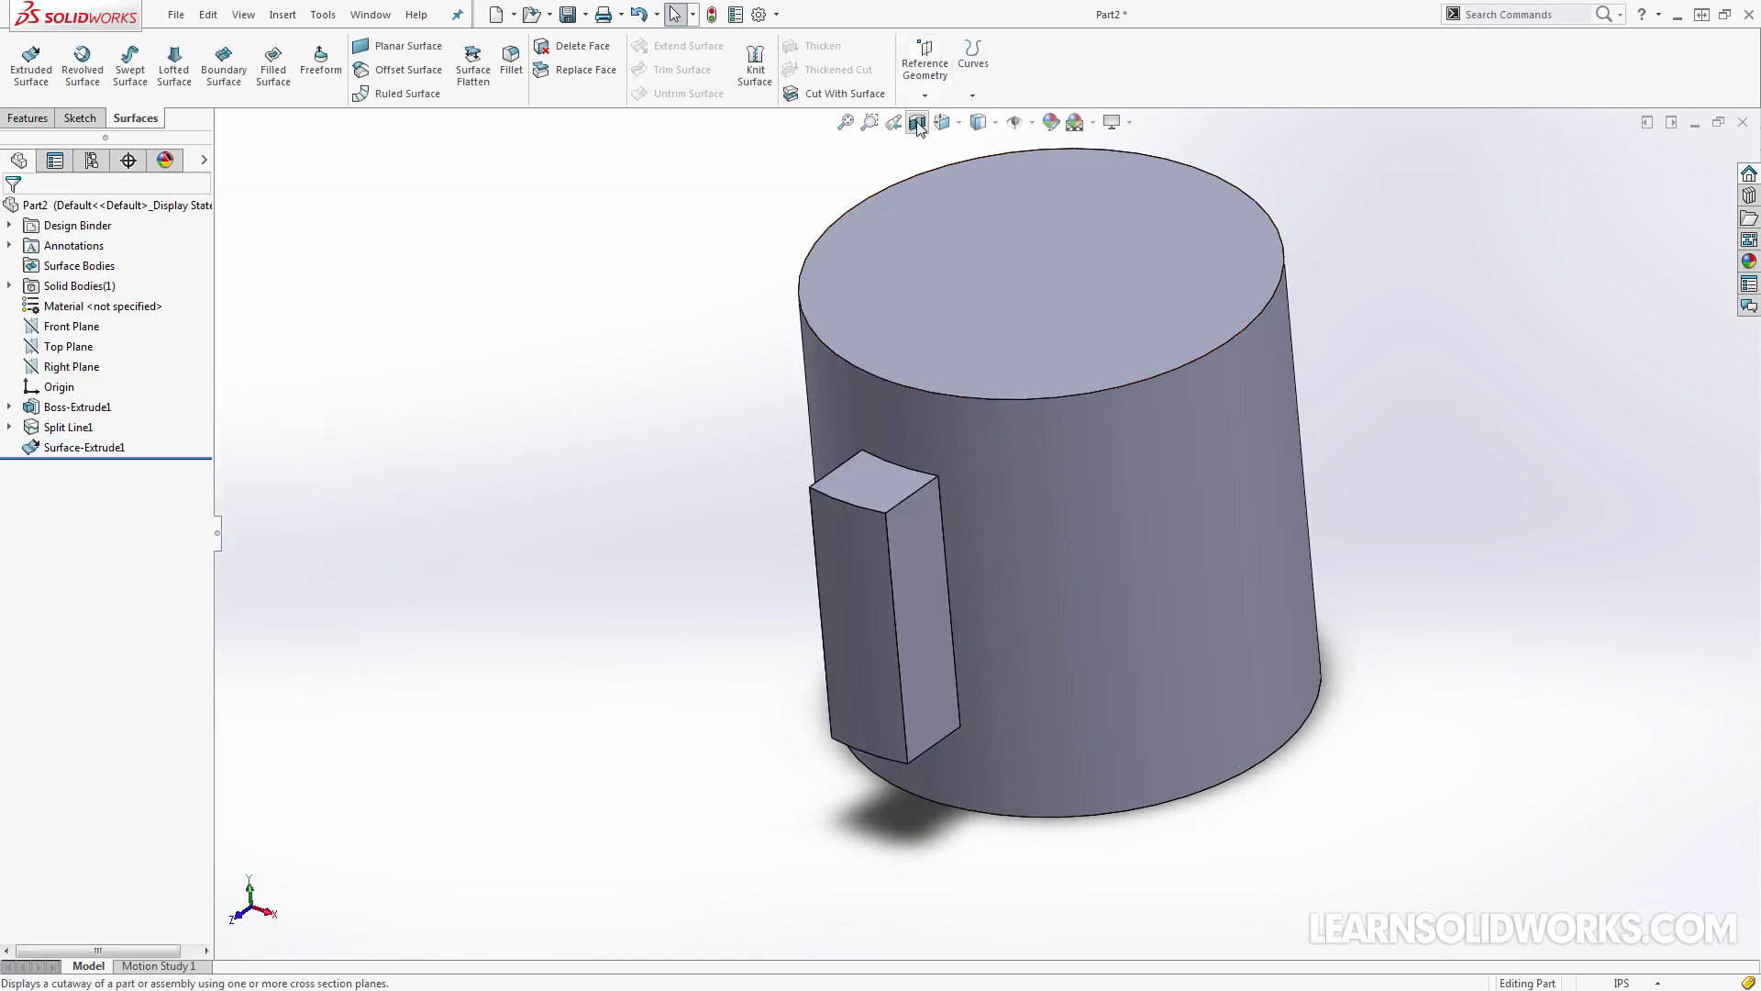
pyautogui.click(916, 123)
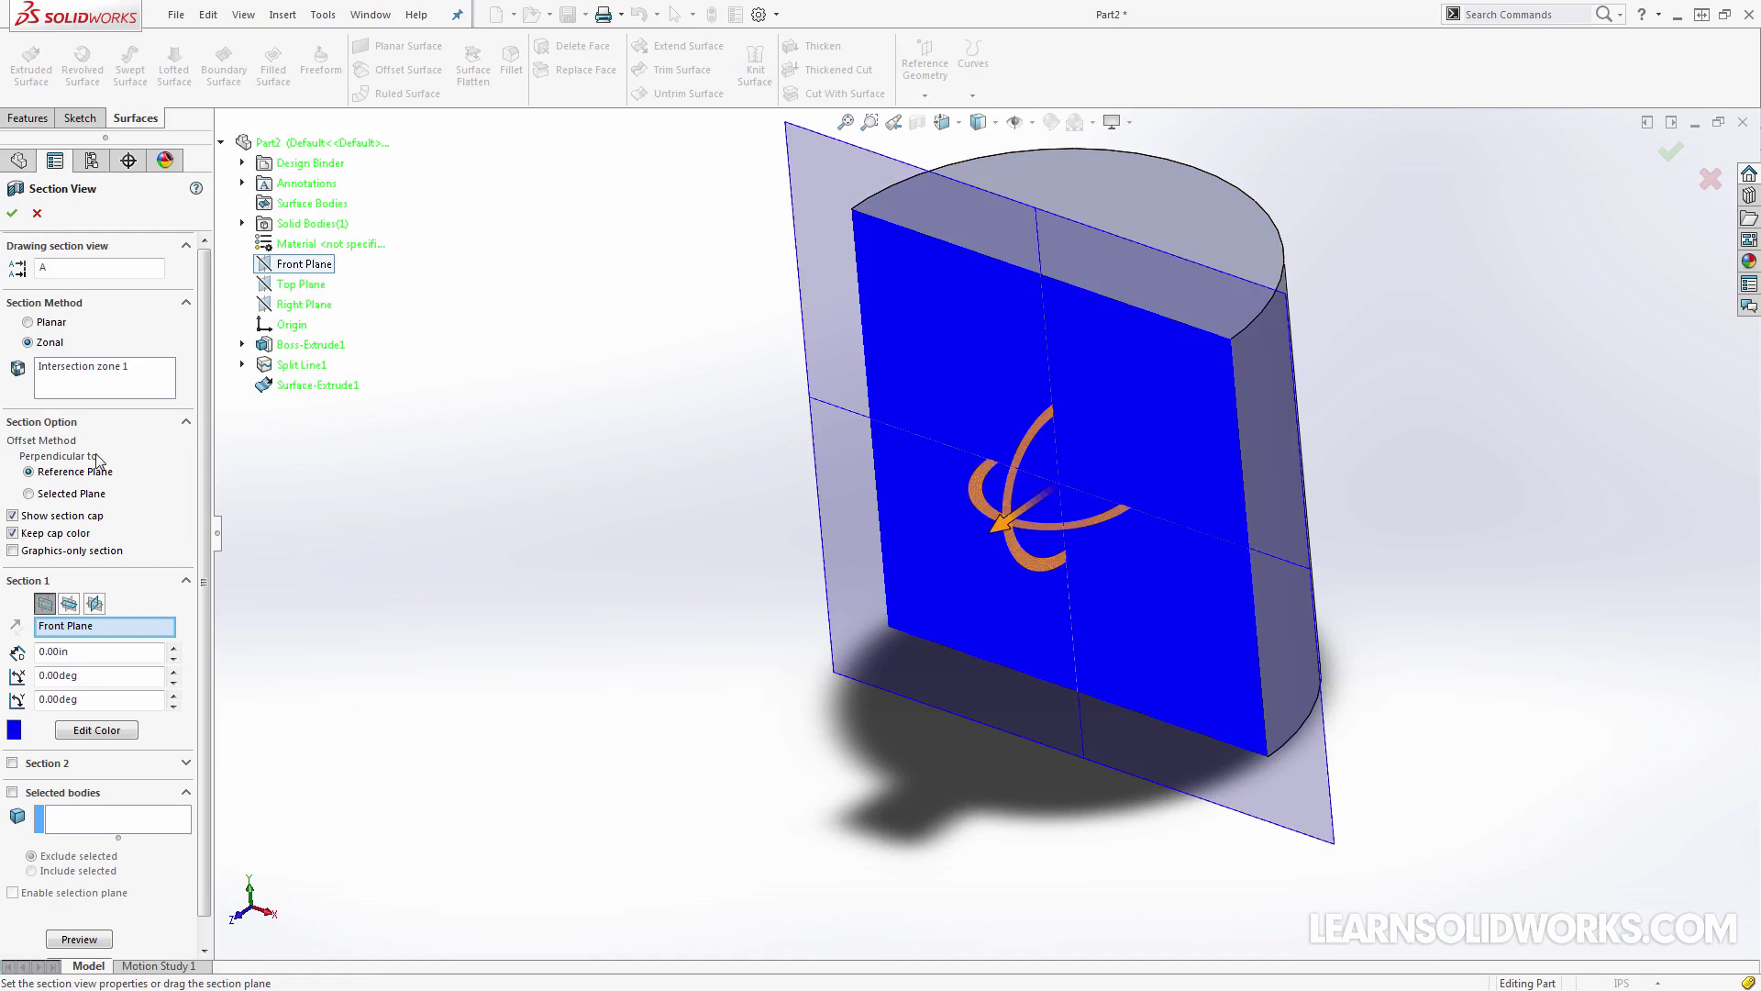
pyautogui.click(68, 603)
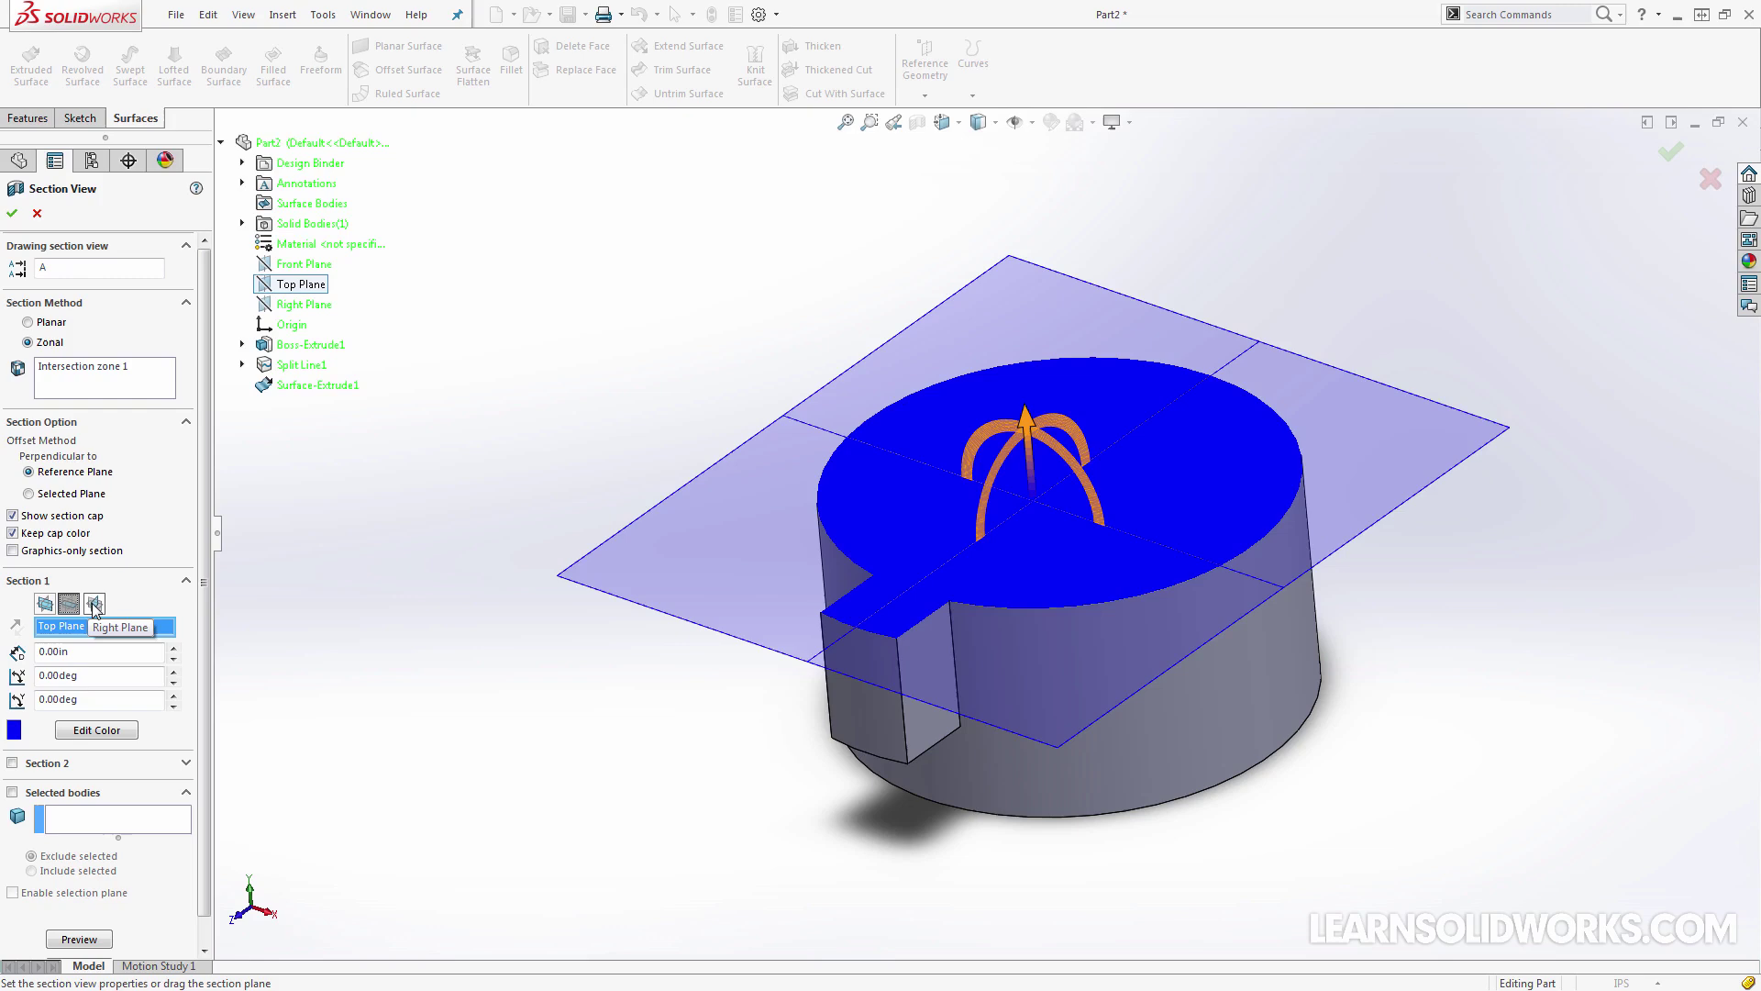
pyautogui.moveTo(571, 482); pyautogui.dragTo(578, 362, button='middle')
pyautogui.click(12, 212)
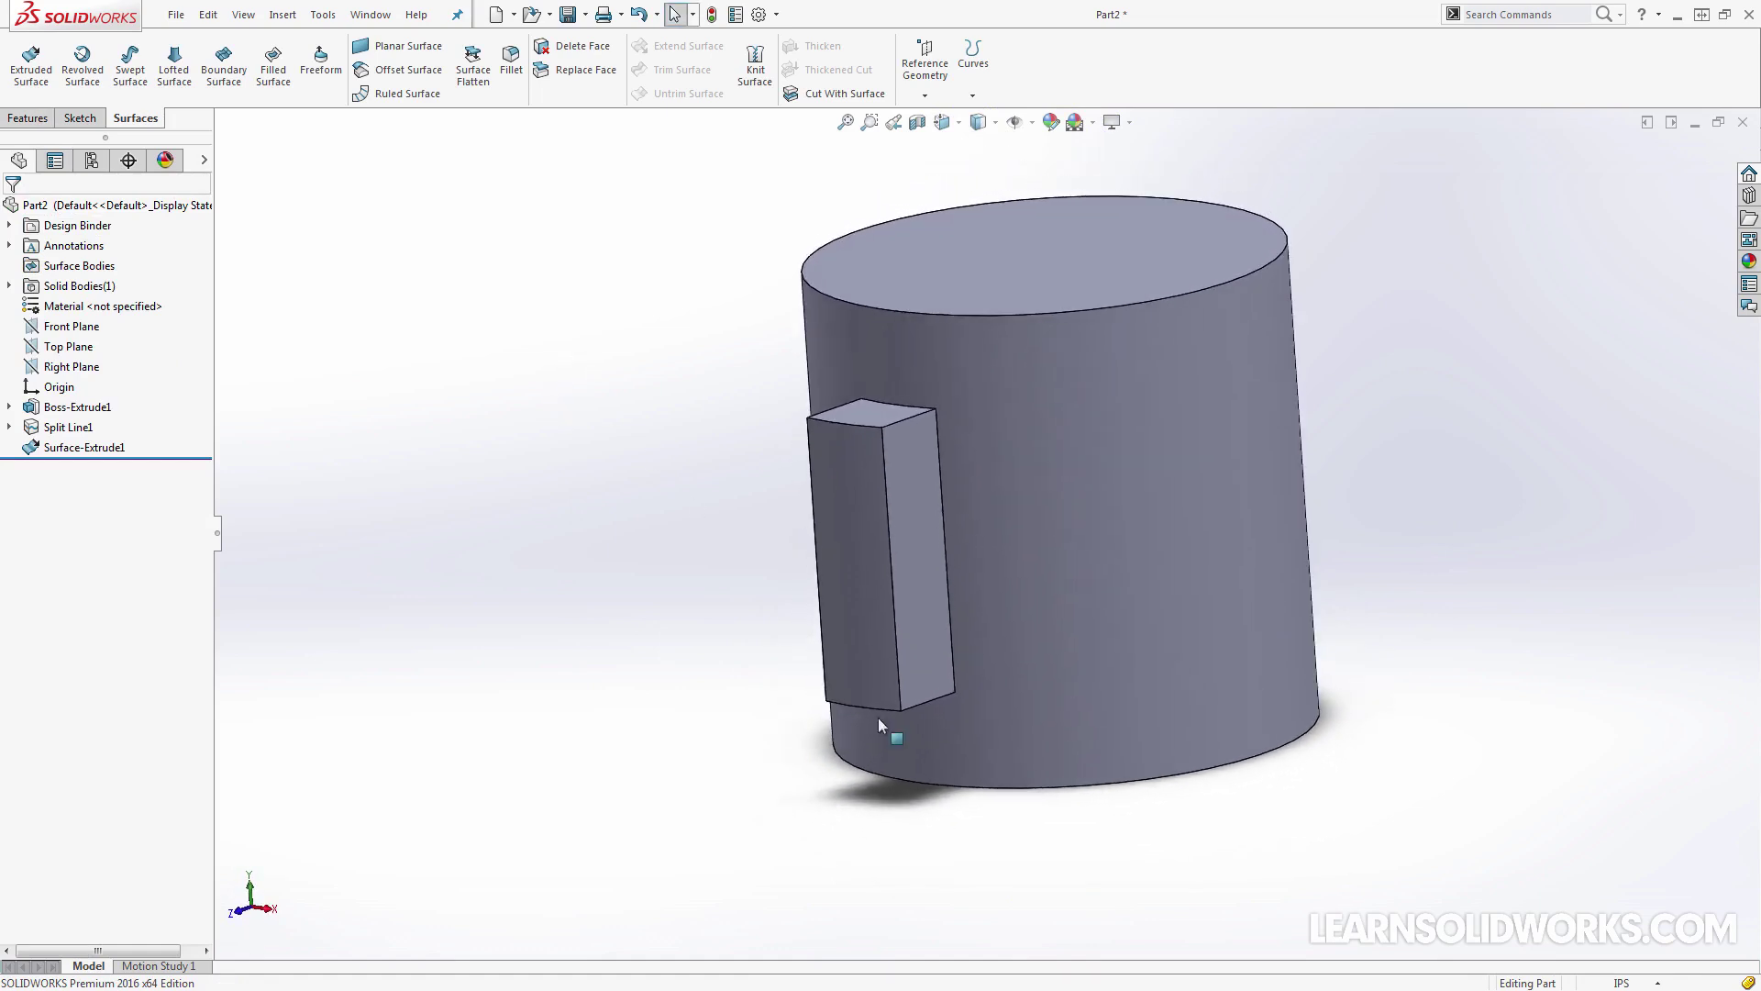
# Orbit the model so the rectangular block faces front on the left
pyautogui.moveTo(879, 724); pyautogui.dragTo(982, 807, button='middle')
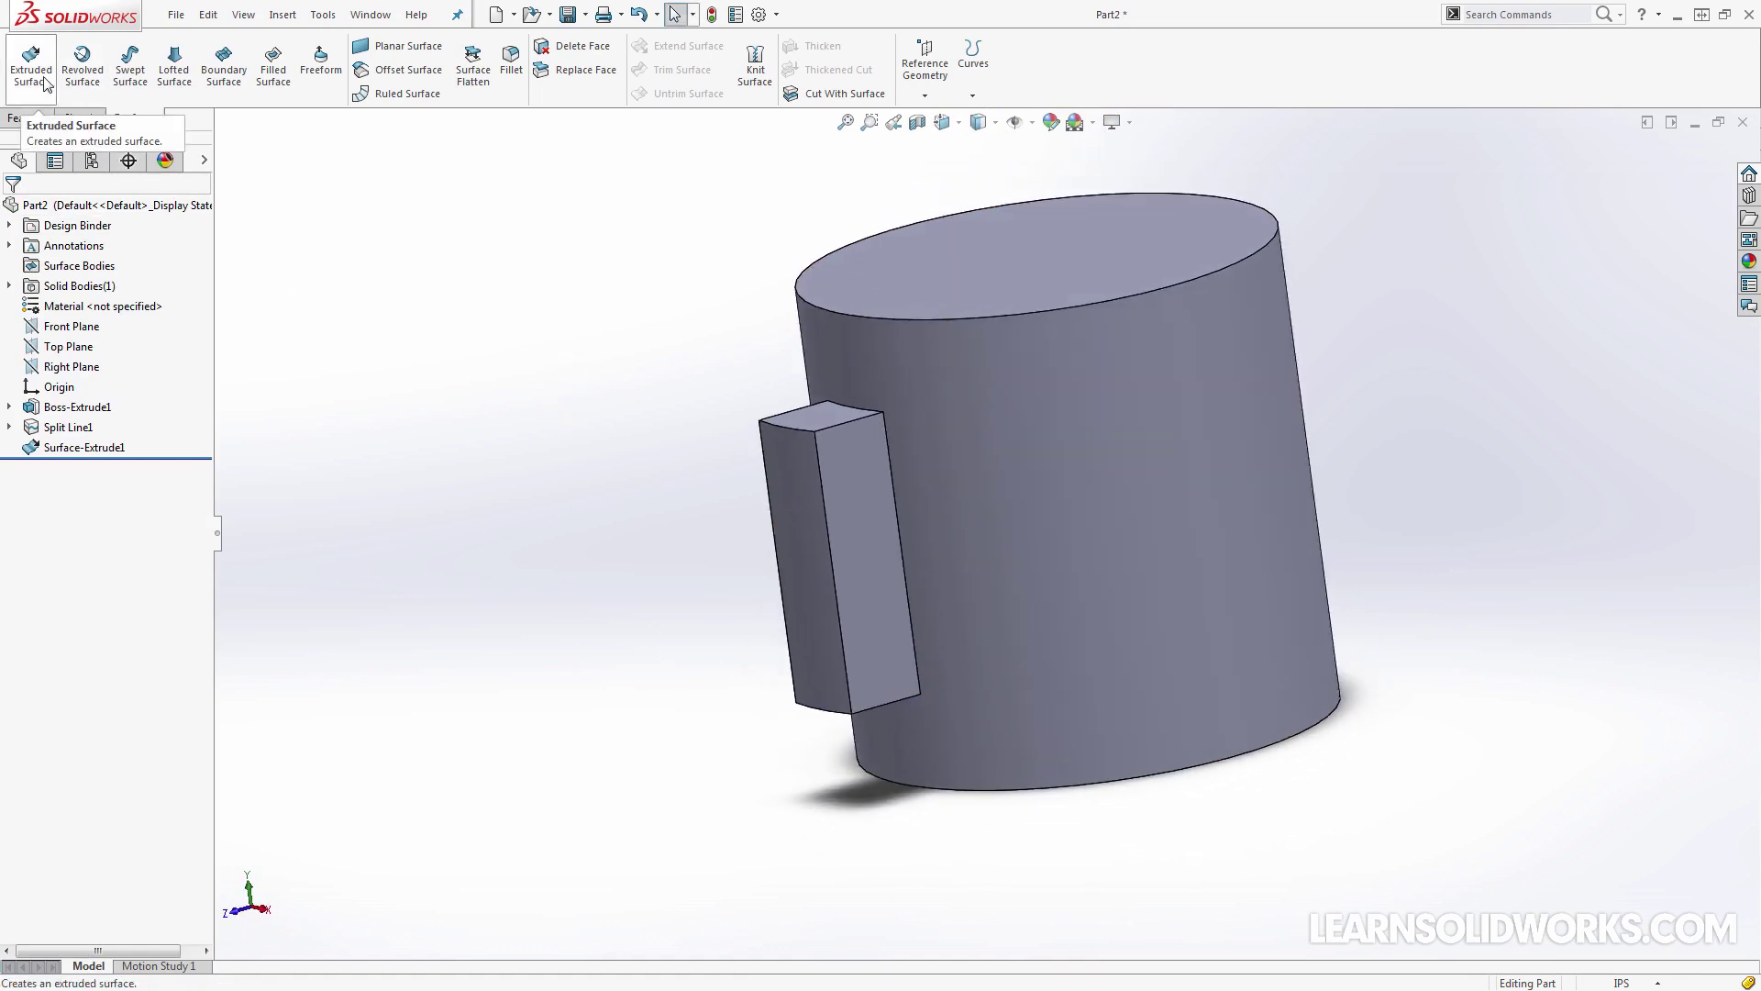
pyautogui.moveTo(795, 531); pyautogui.dragTo(791, 459, button='middle')
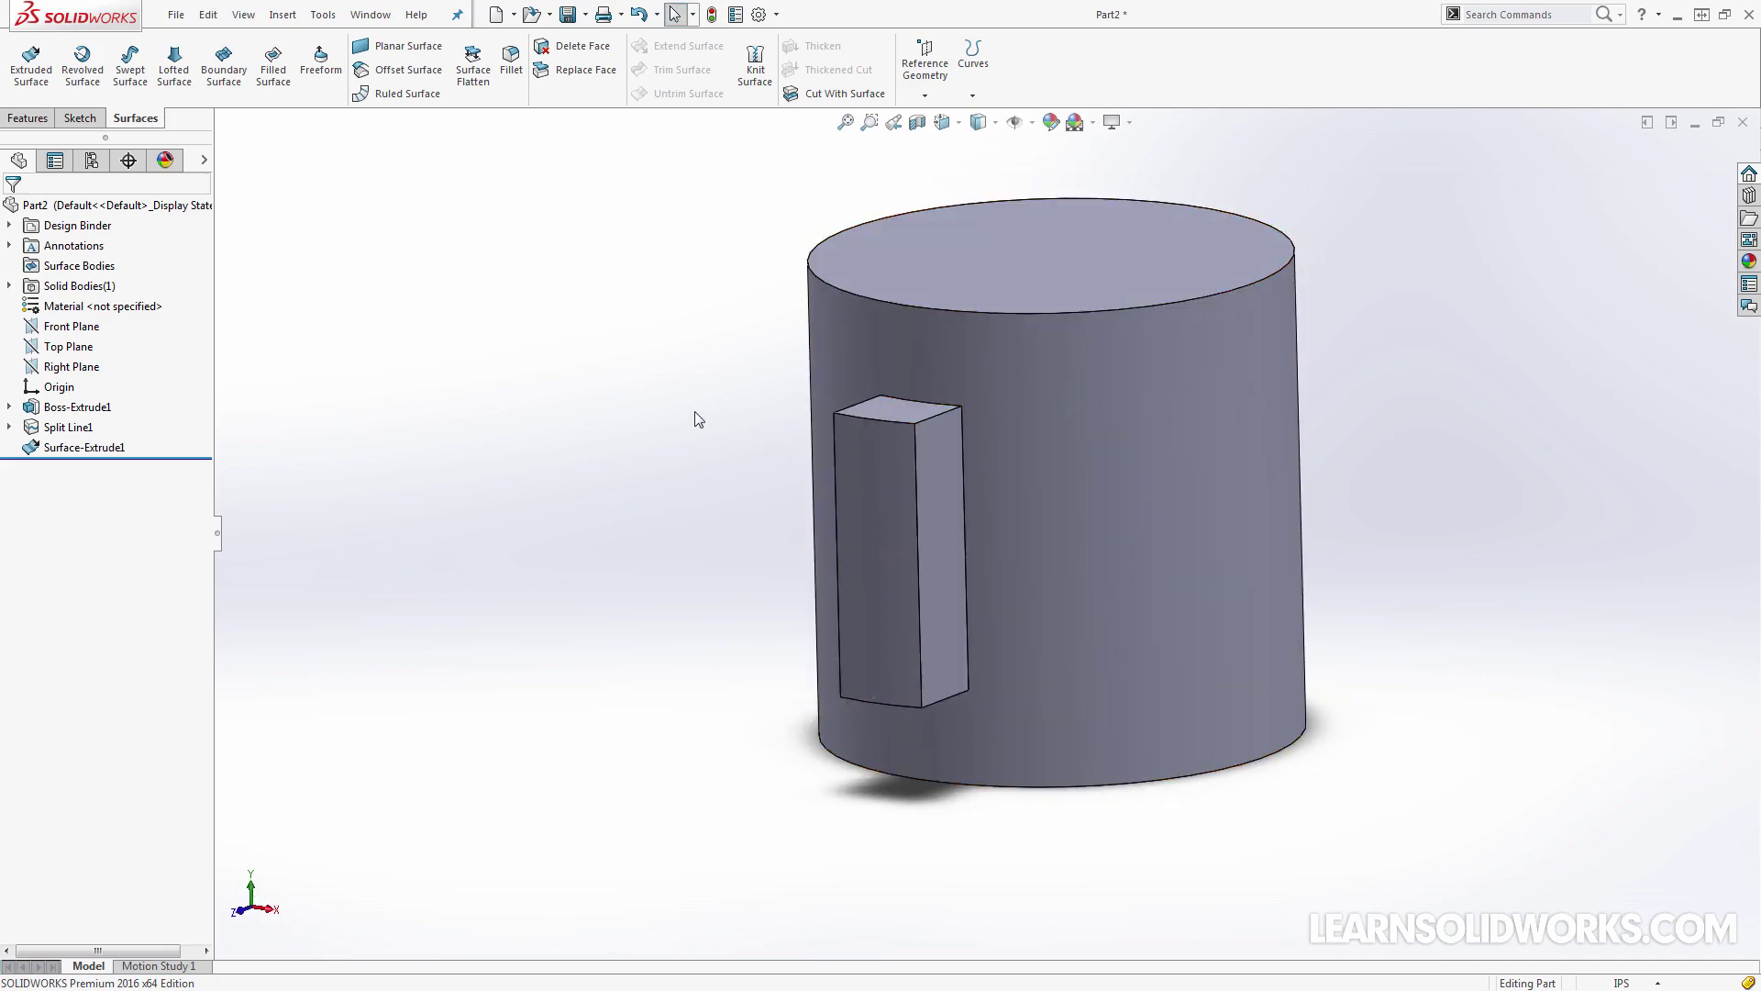
pyautogui.moveTo(896, 539)
pyautogui.mouseDown(button='middle')
pyautogui.moveTo(731, 530)
pyautogui.moveTo(905, 521)
pyautogui.mouseUp(button='middle')
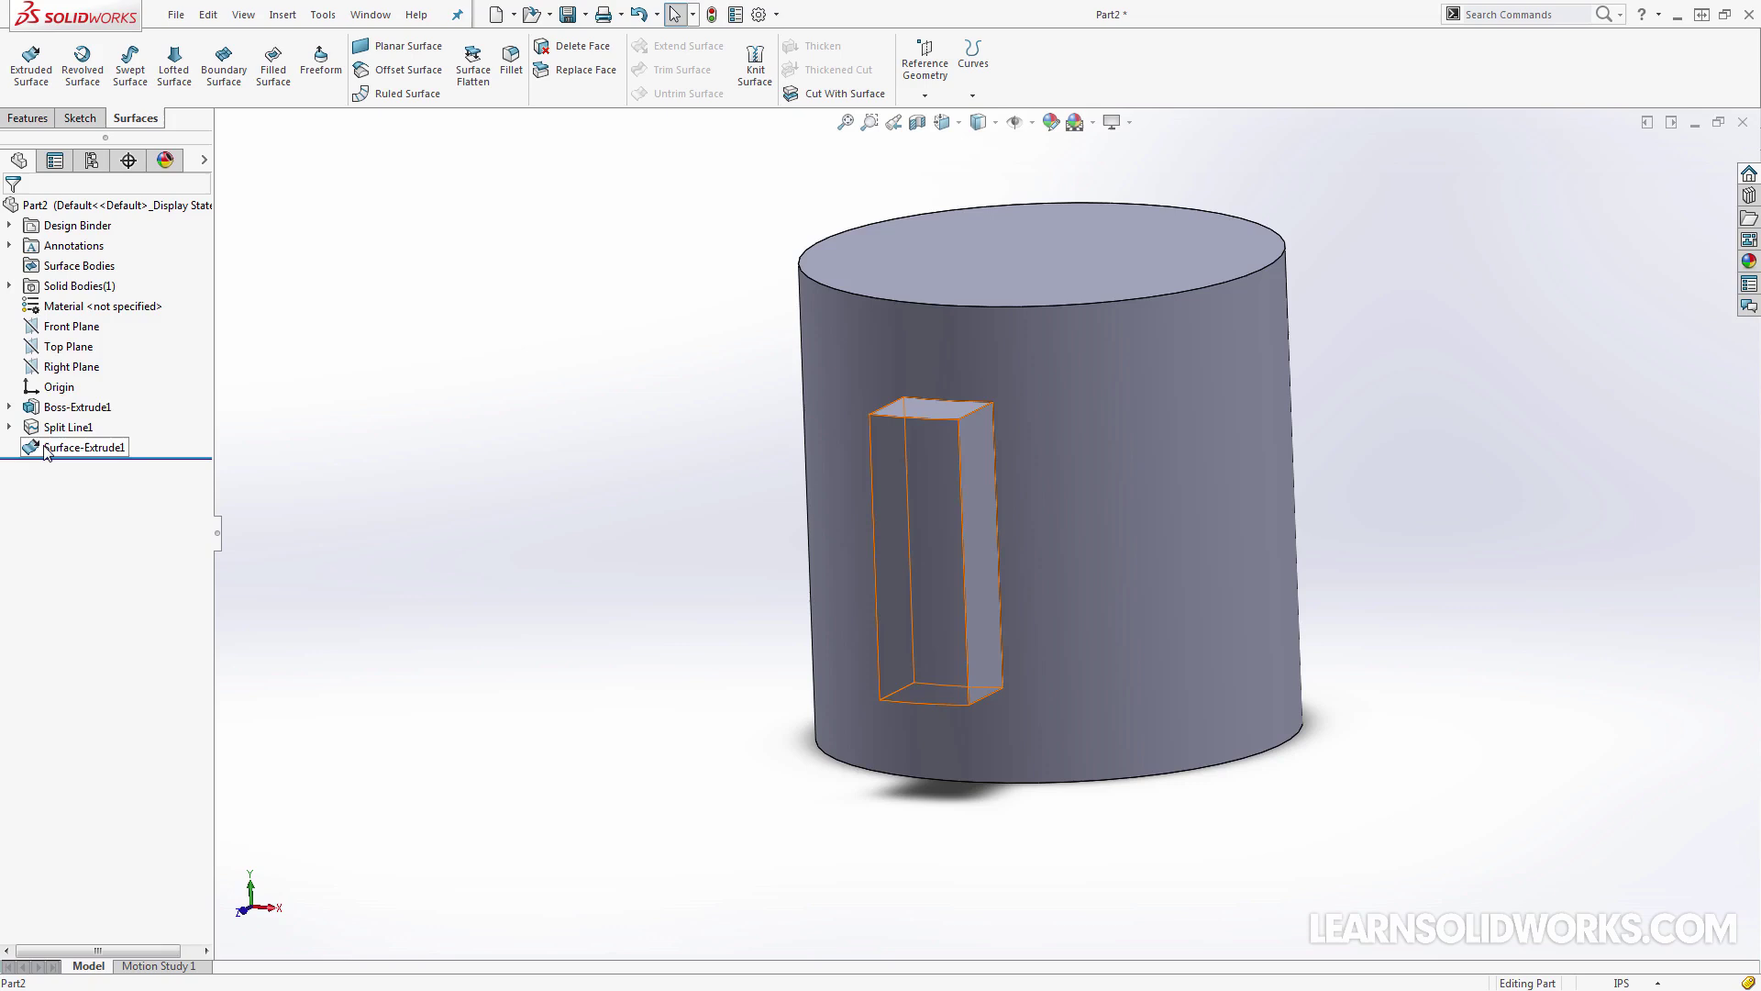
# Delete the surface extrusion and Split Line1 features, confirming each deletion
pyautogui.click(46, 450)
pyautogui.press('Delete')
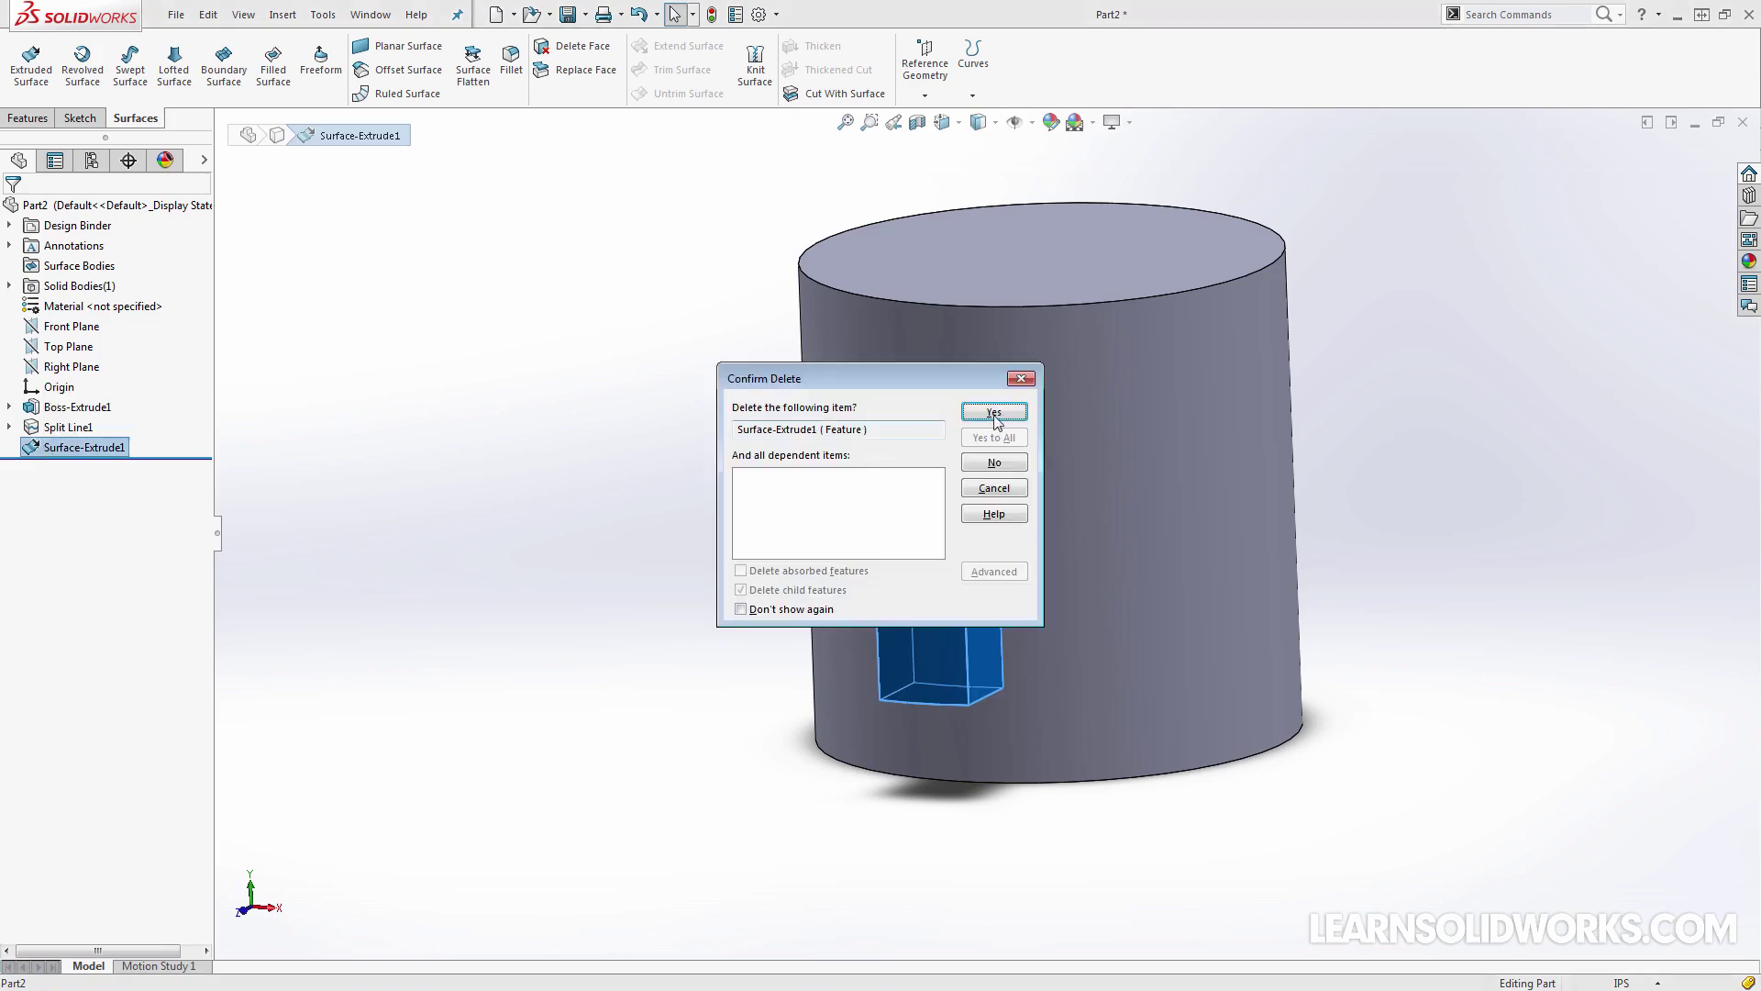
pyautogui.click(993, 411)
pyautogui.click(68, 427)
pyautogui.press('Delete')
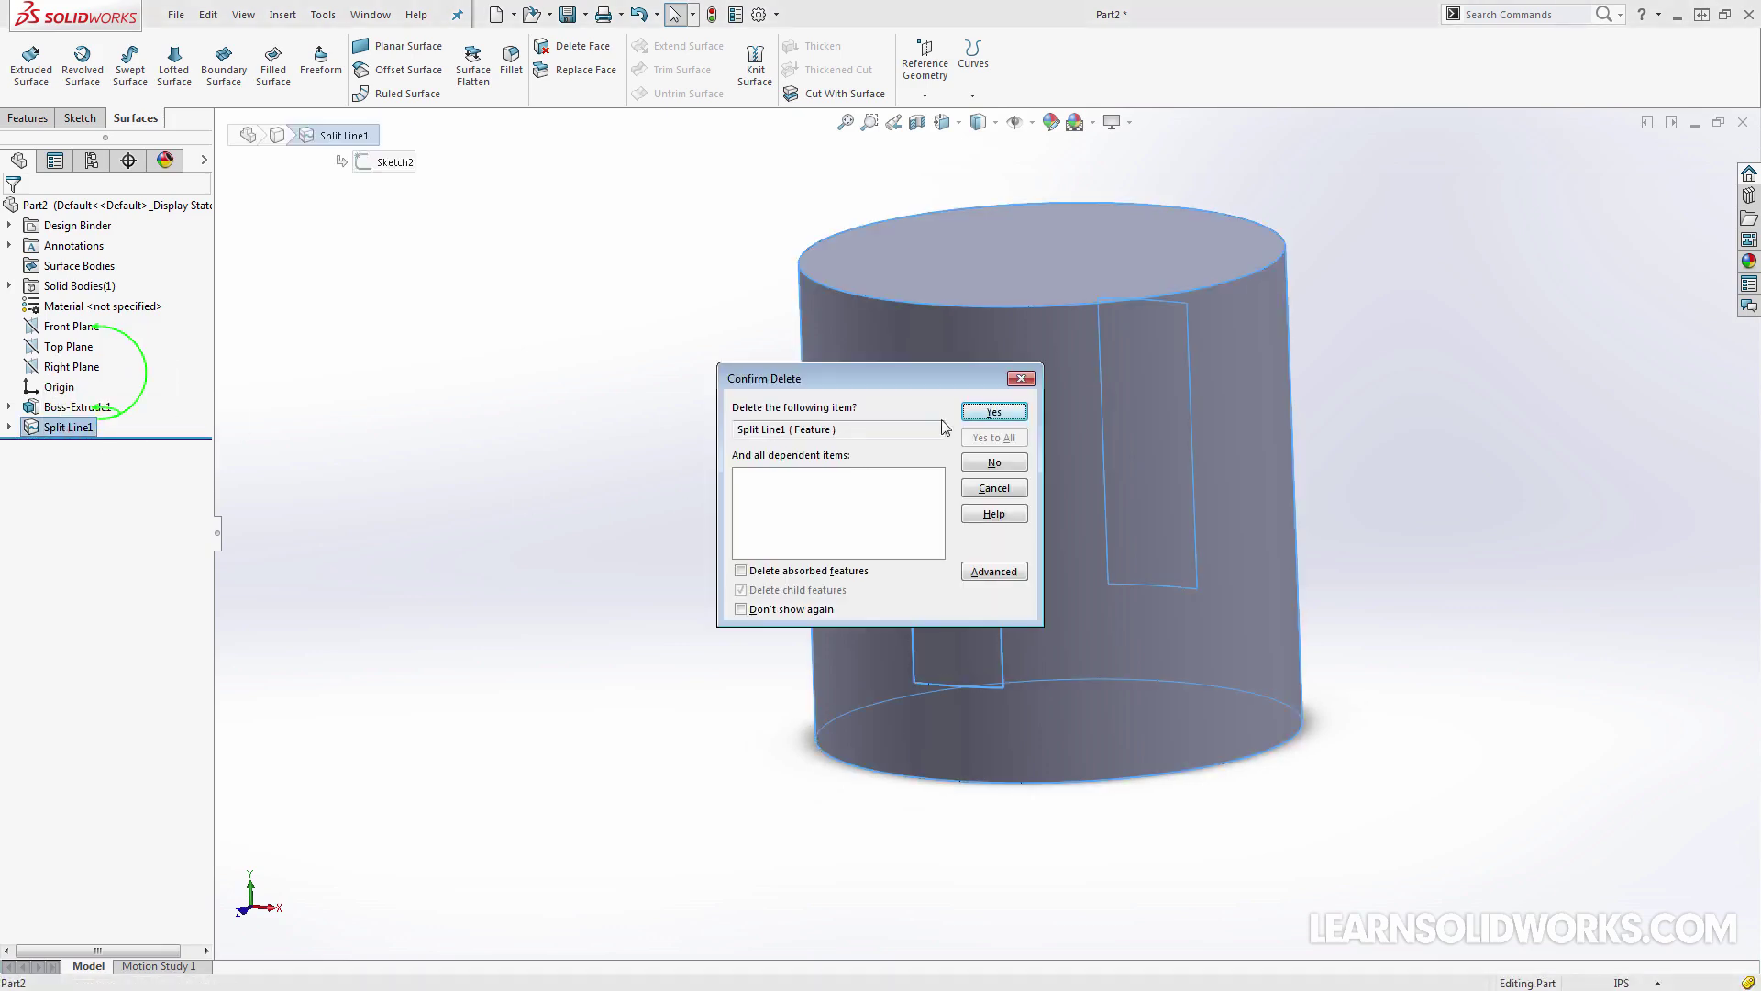
pyautogui.click(993, 411)
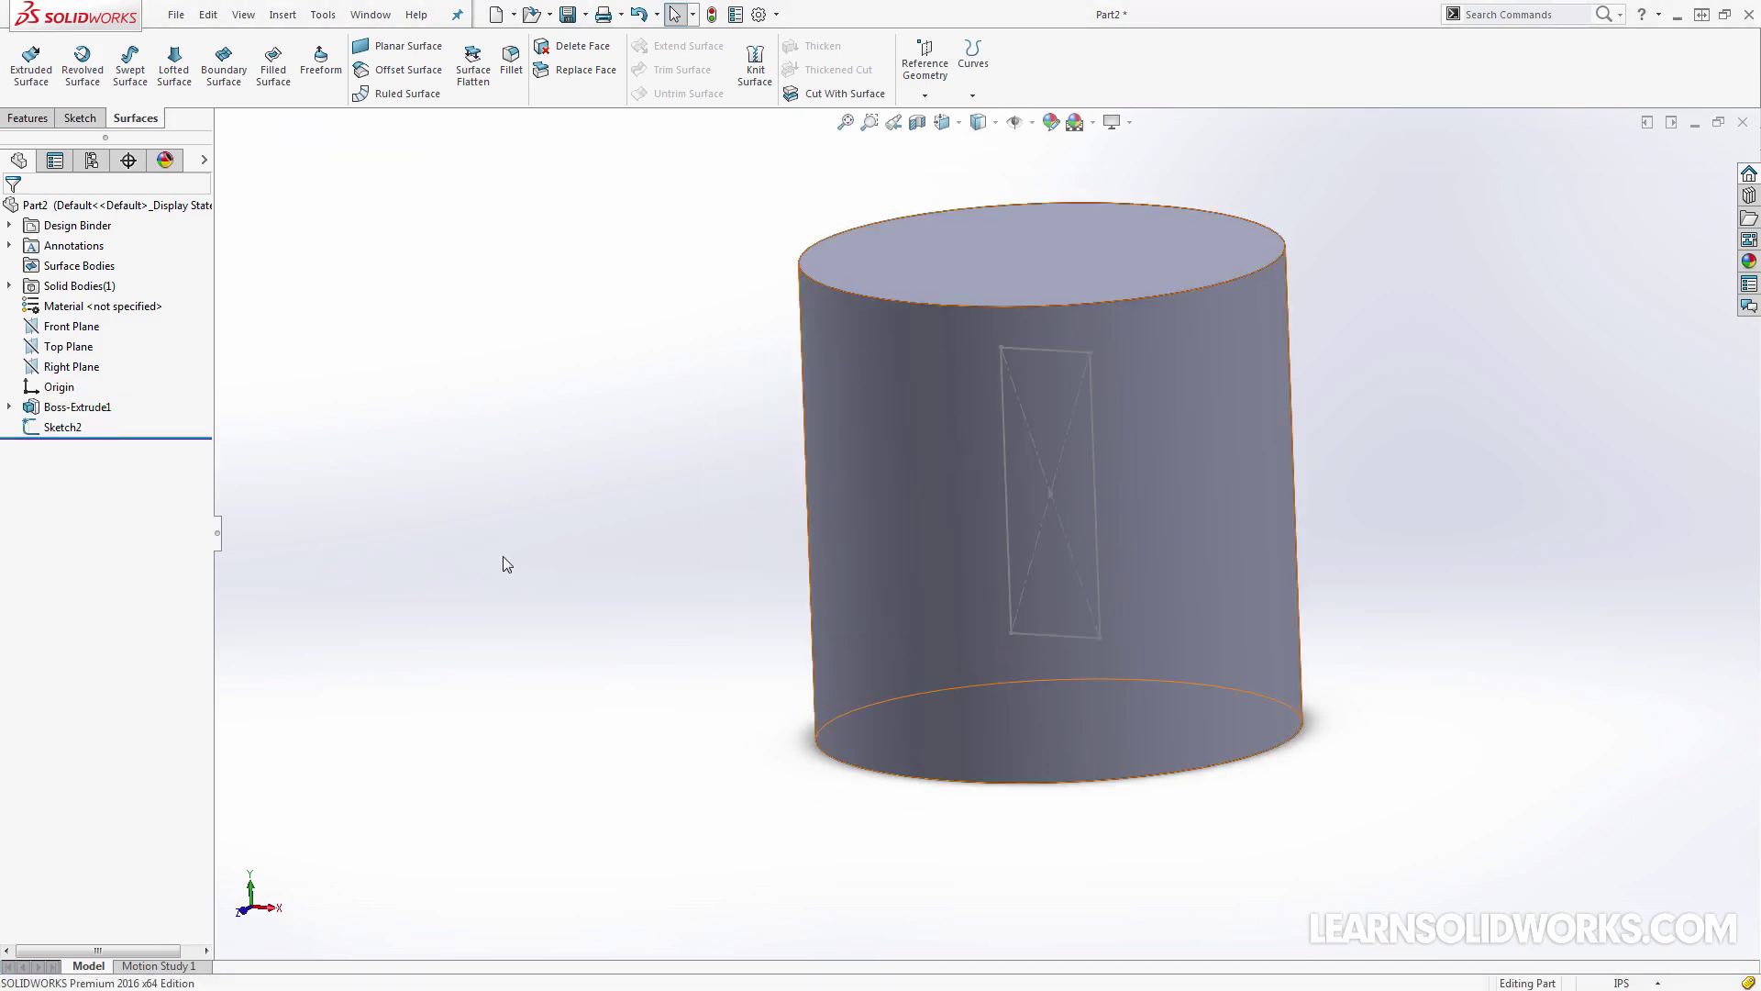
# Extrude Sketch2 as a boss starting From Surface/Face/Plane at the cylinder's curved side face
pyautogui.click(57, 426)
pyautogui.click(27, 119)
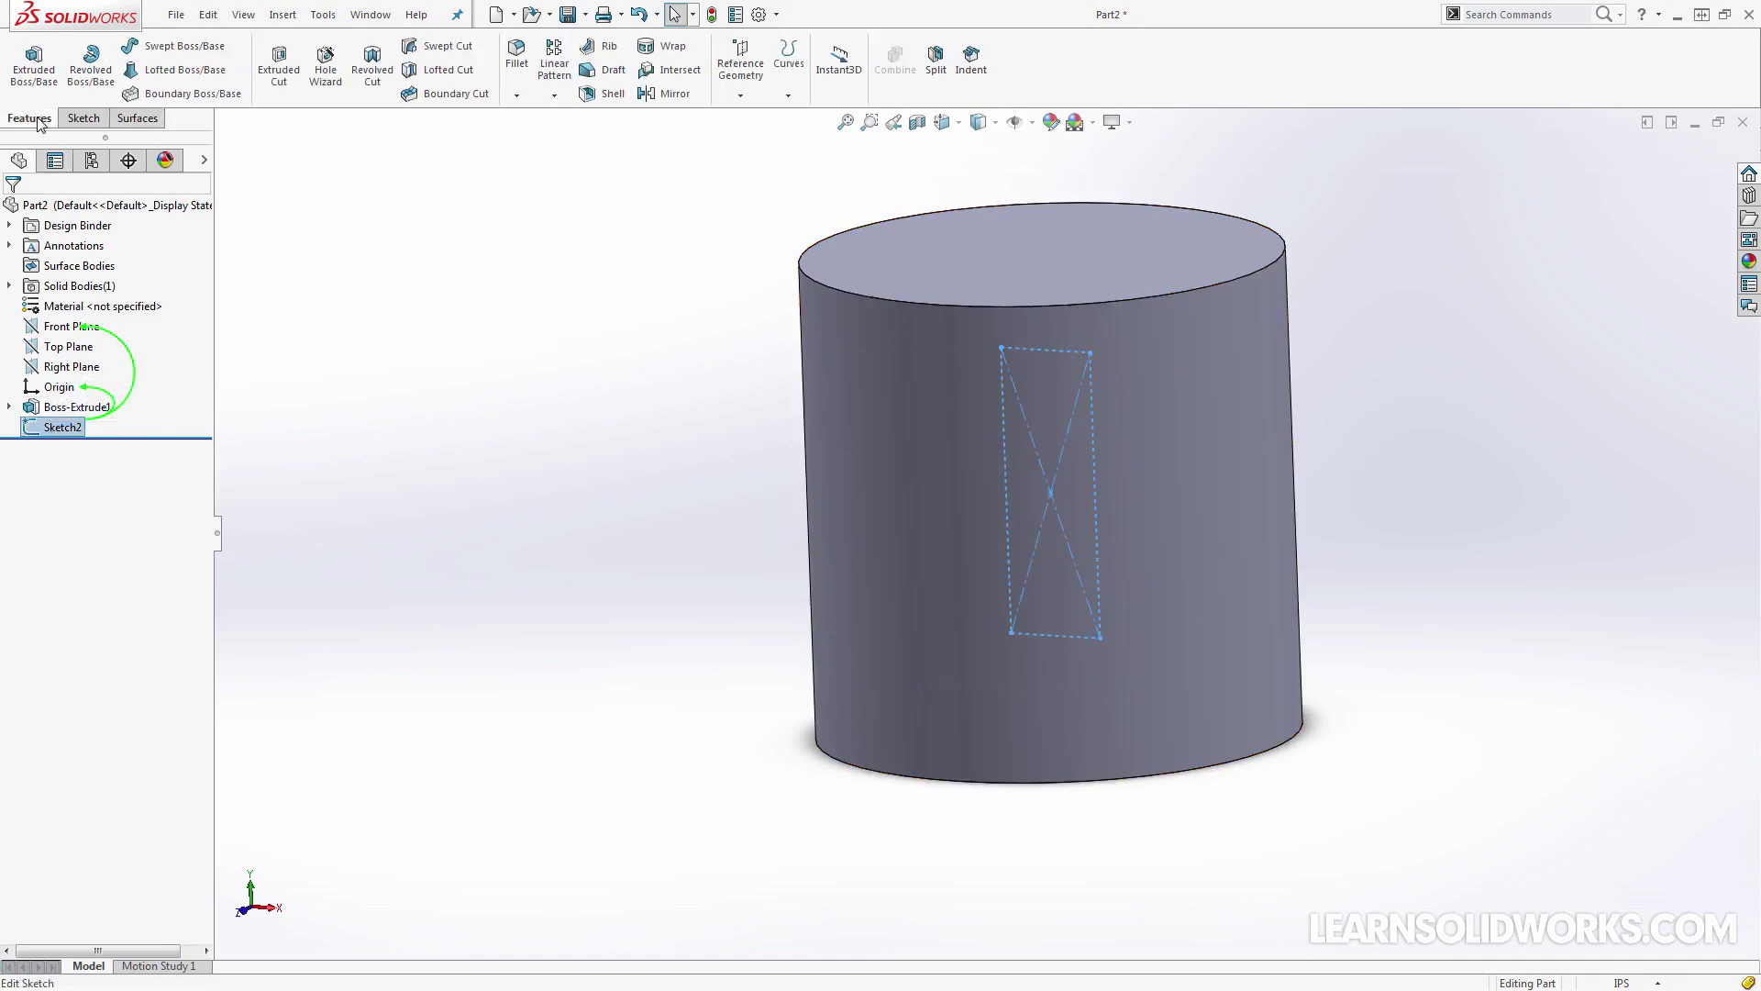
pyautogui.click(34, 66)
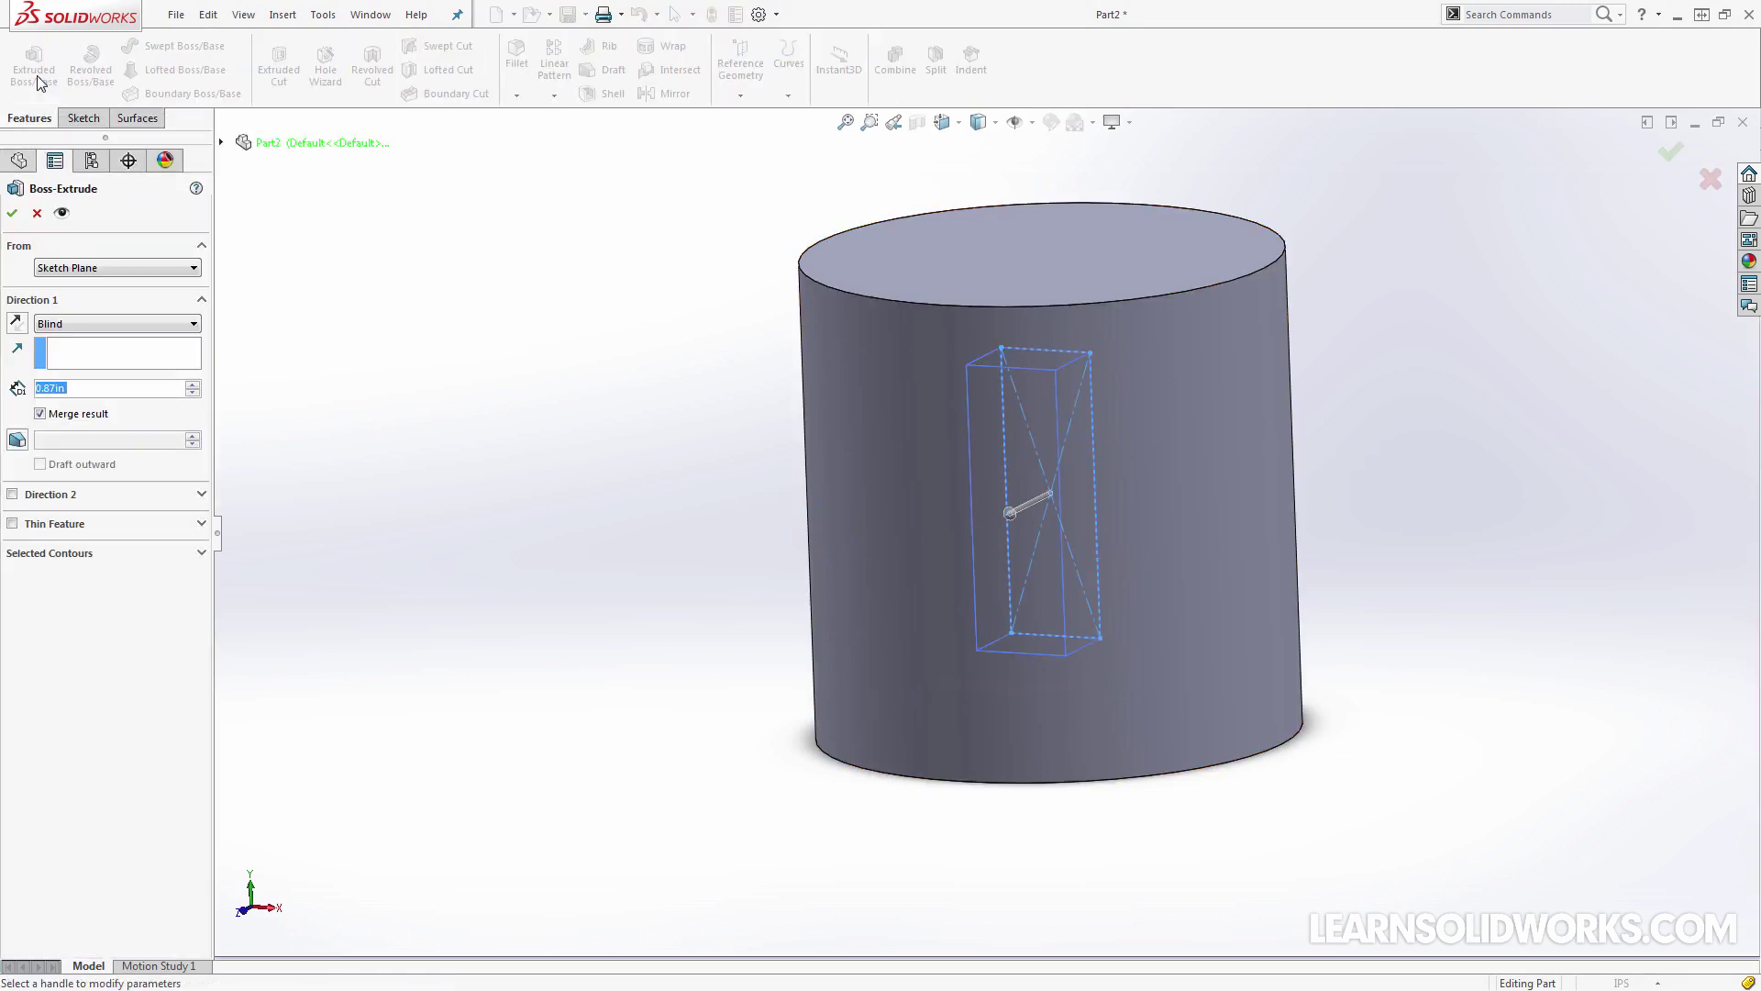
pyautogui.click(114, 268)
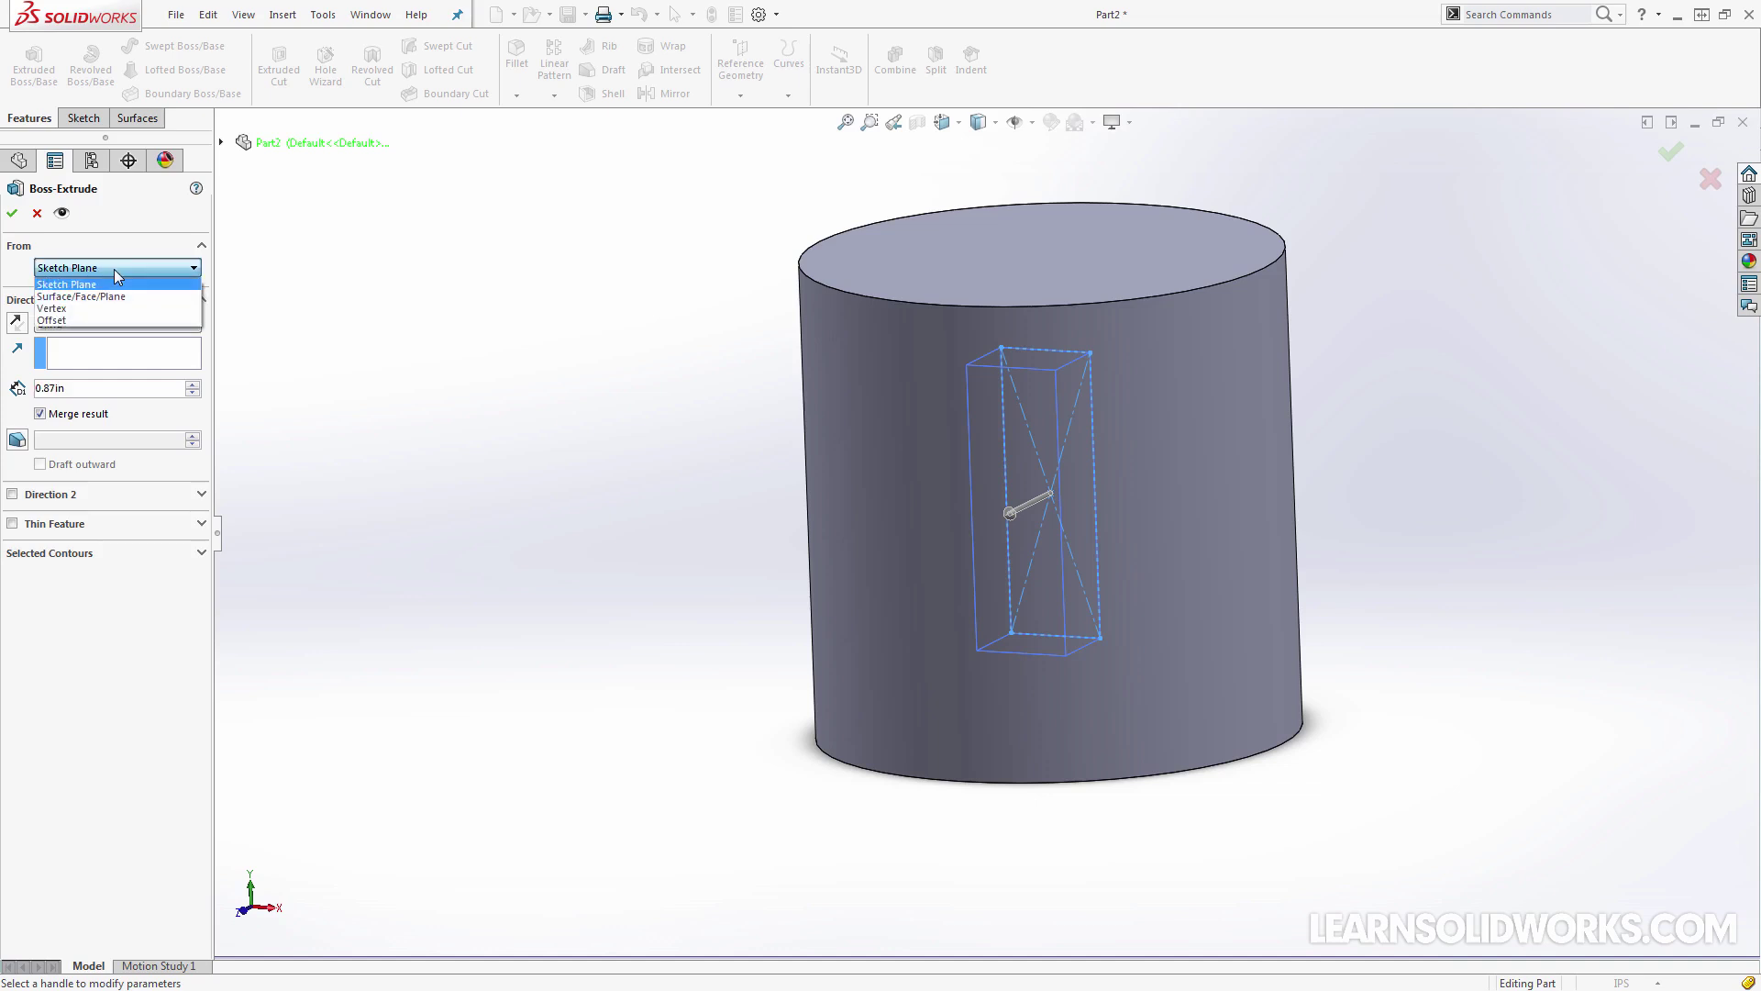
pyautogui.click(108, 297)
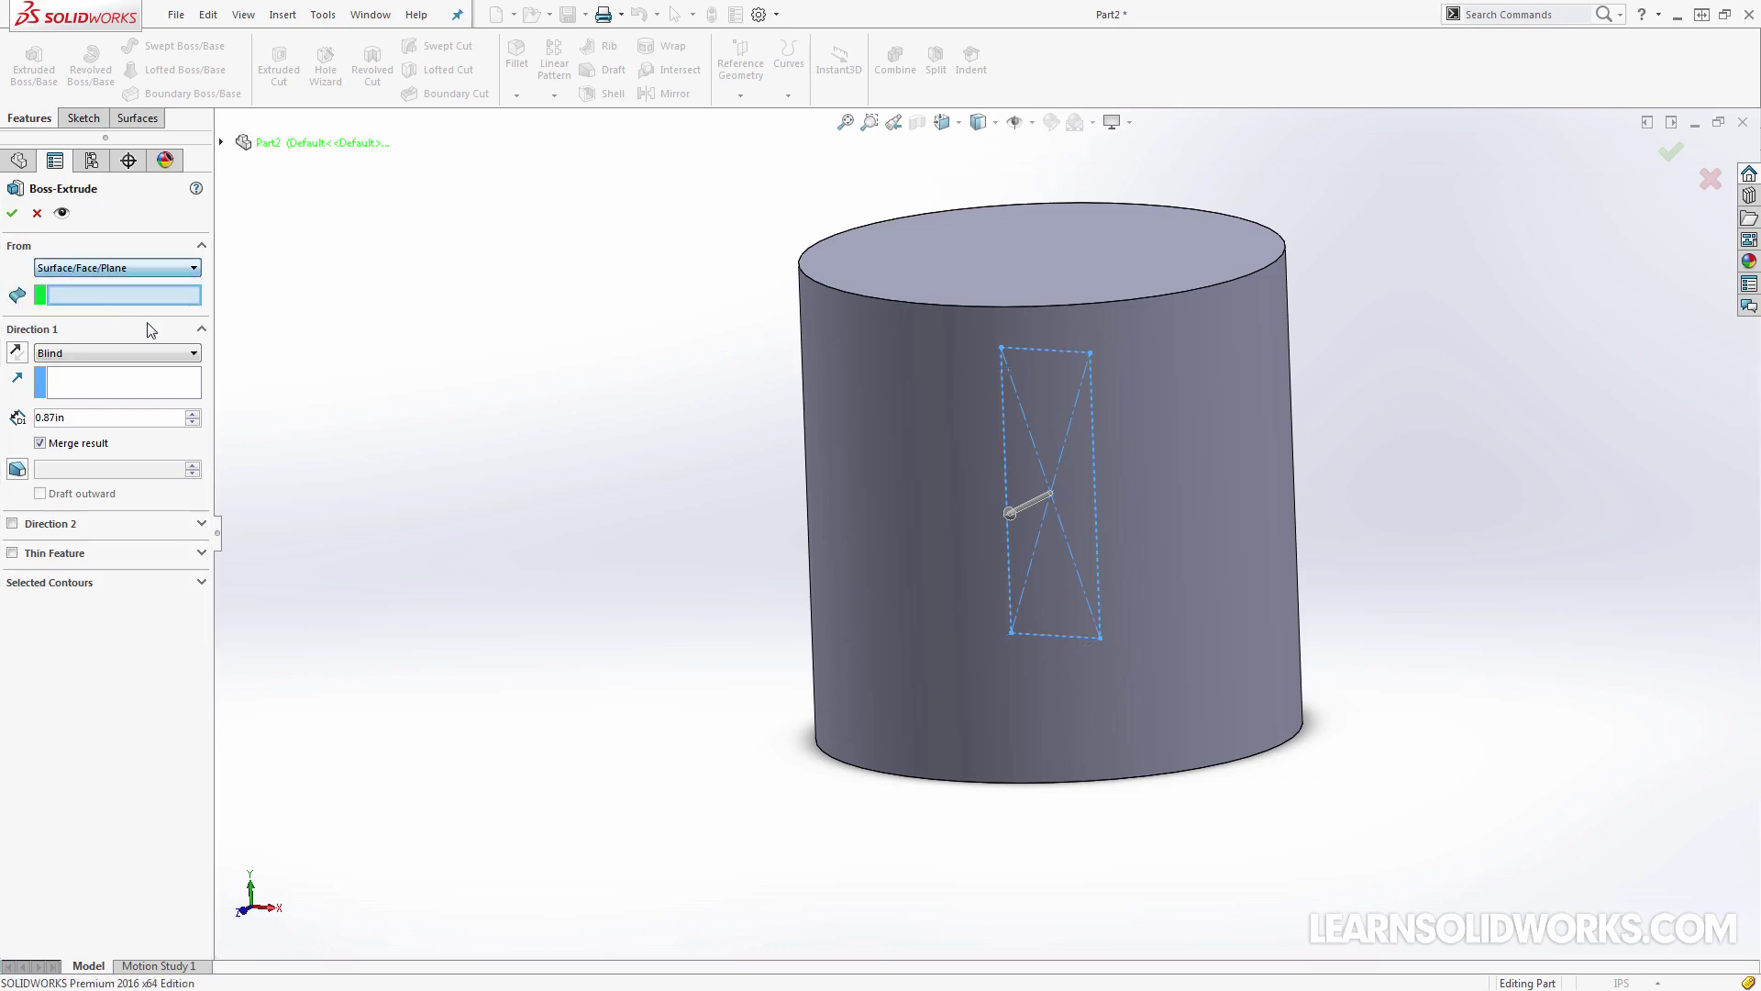
pyautogui.click(866, 477)
pyautogui.moveTo(724, 546); pyautogui.dragTo(565, 449, button='middle')
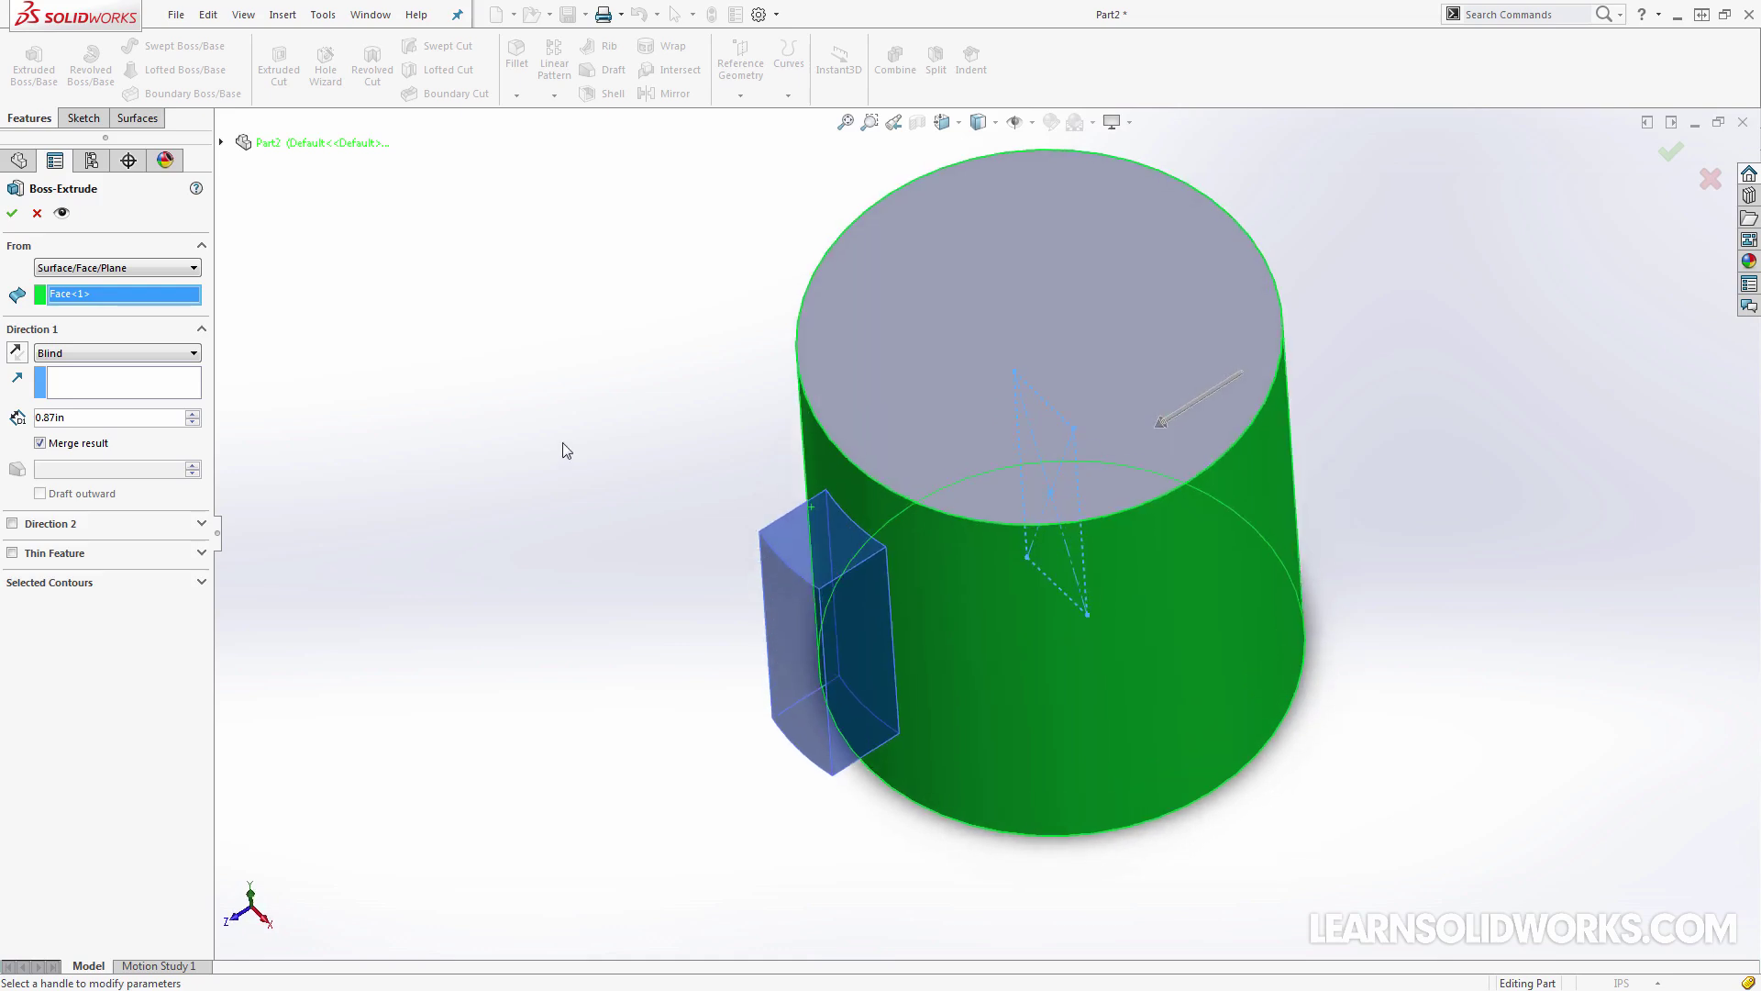
# End the extrusion Offset From Surface of the cylinder face, with Reverse offset checked
pyautogui.click(110, 353)
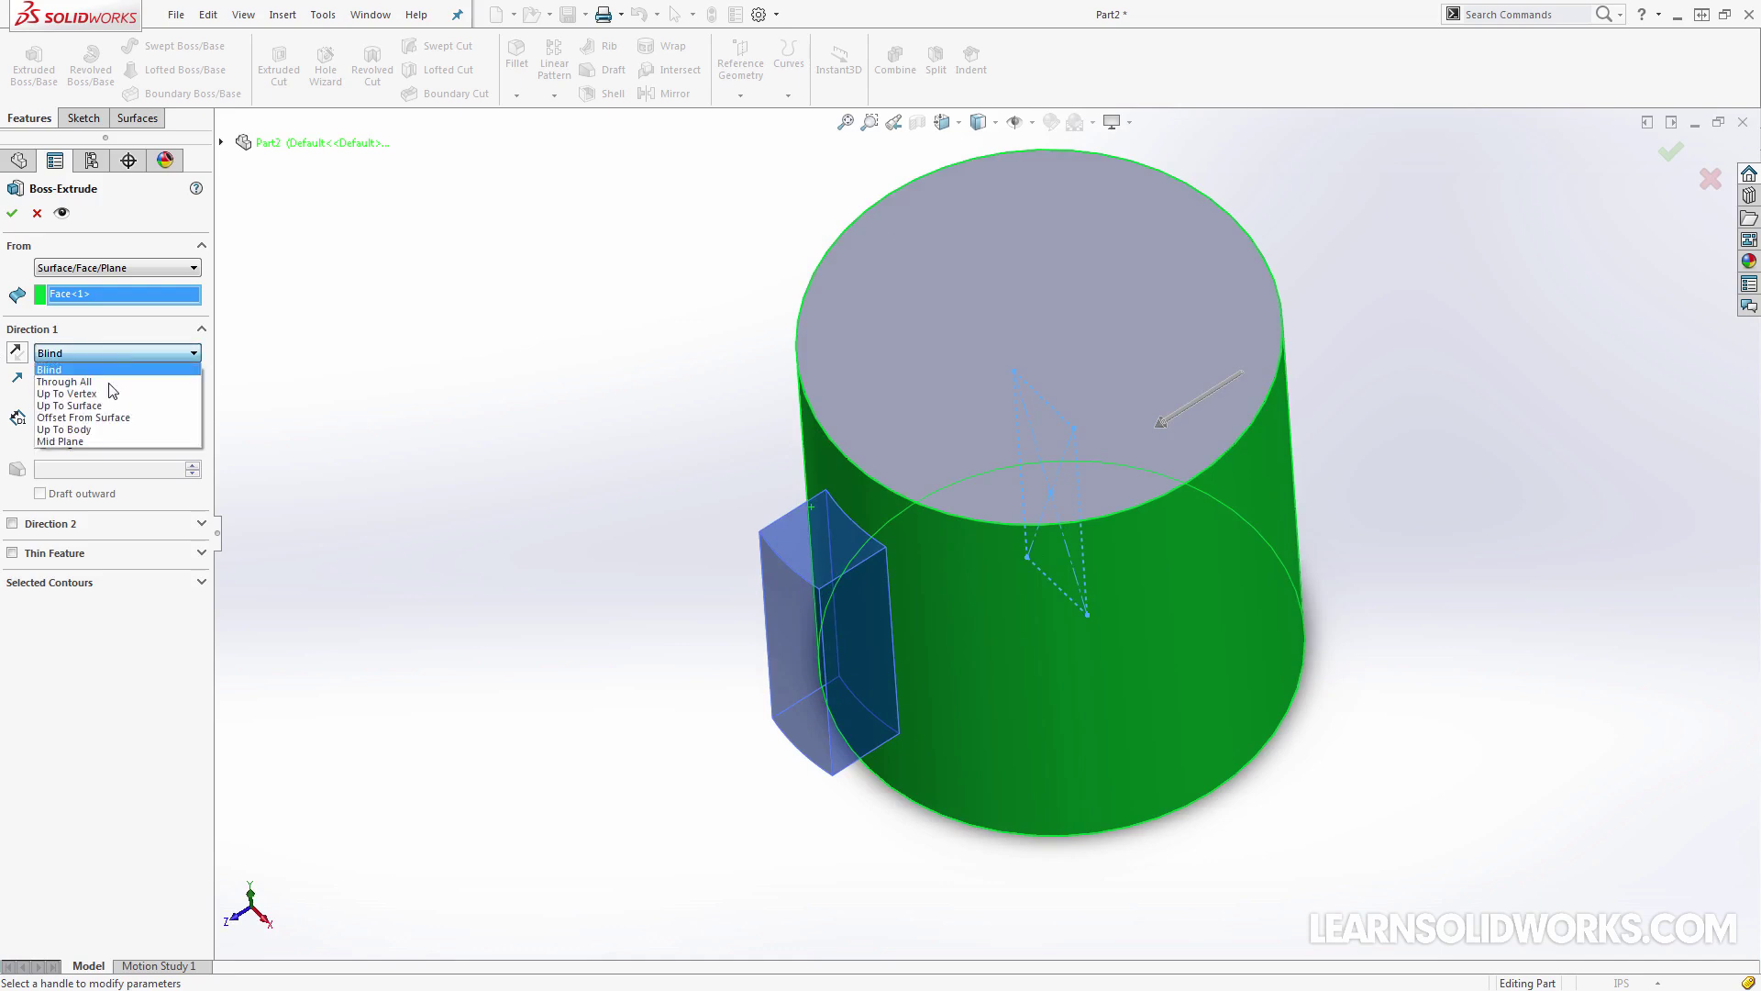
pyautogui.click(106, 418)
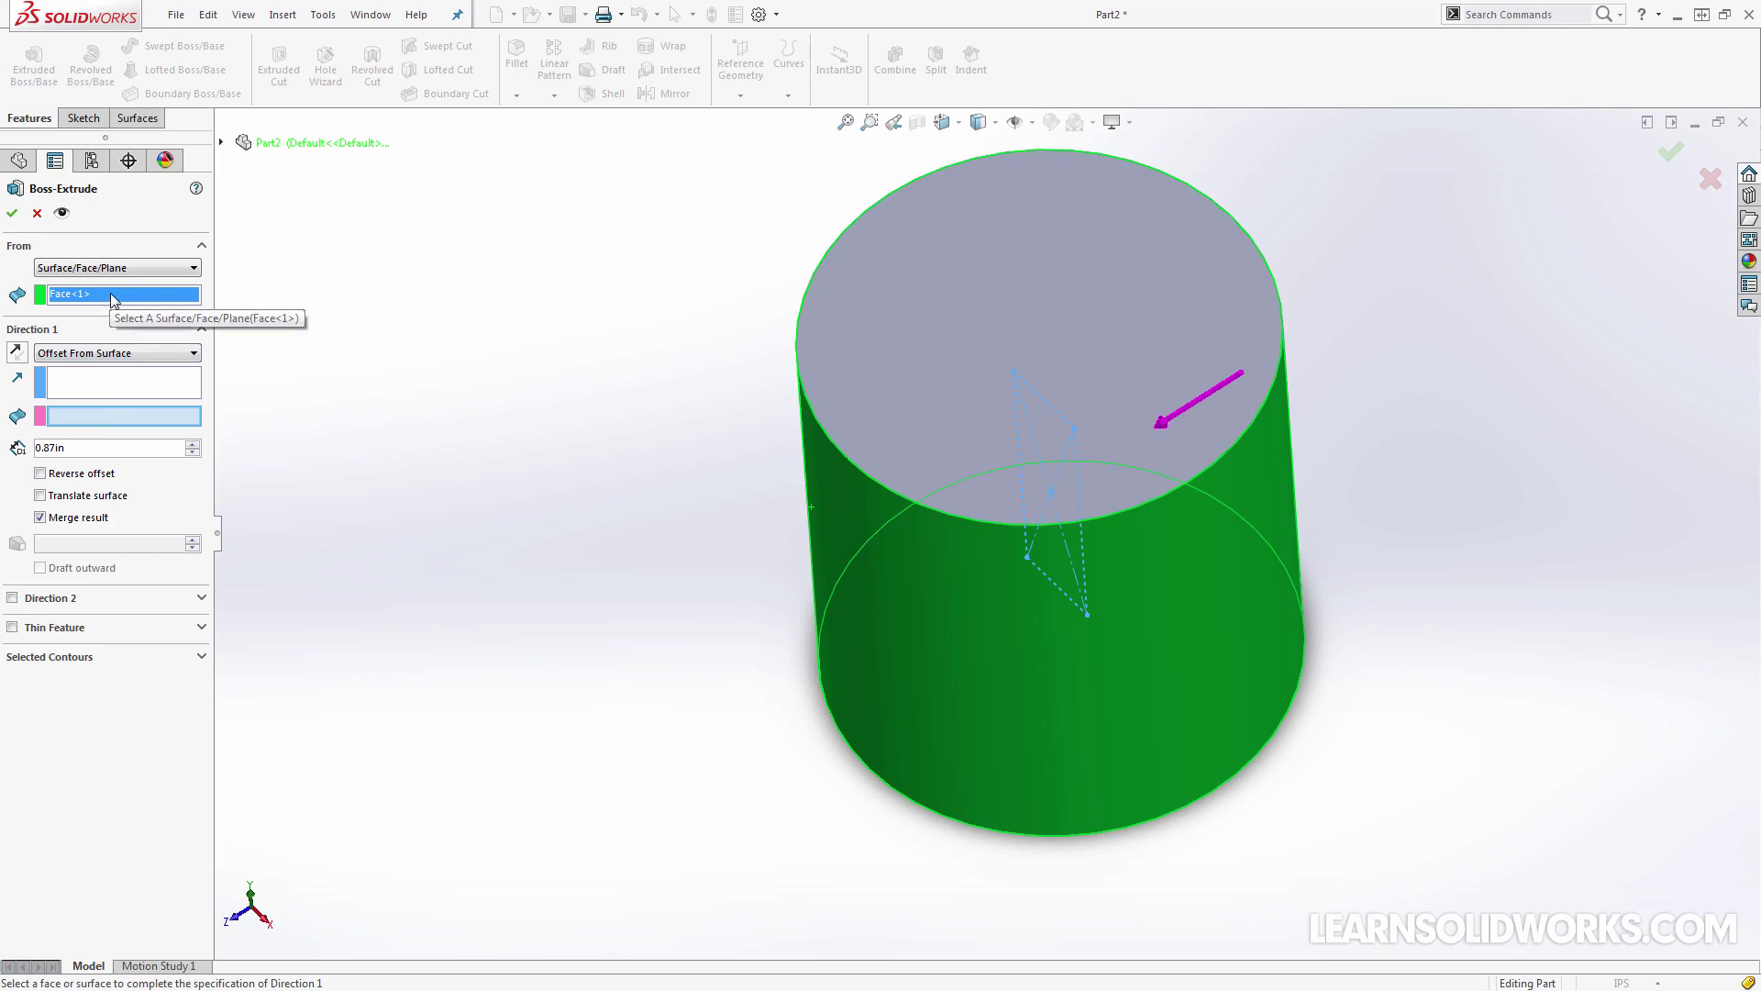
pyautogui.click(112, 420)
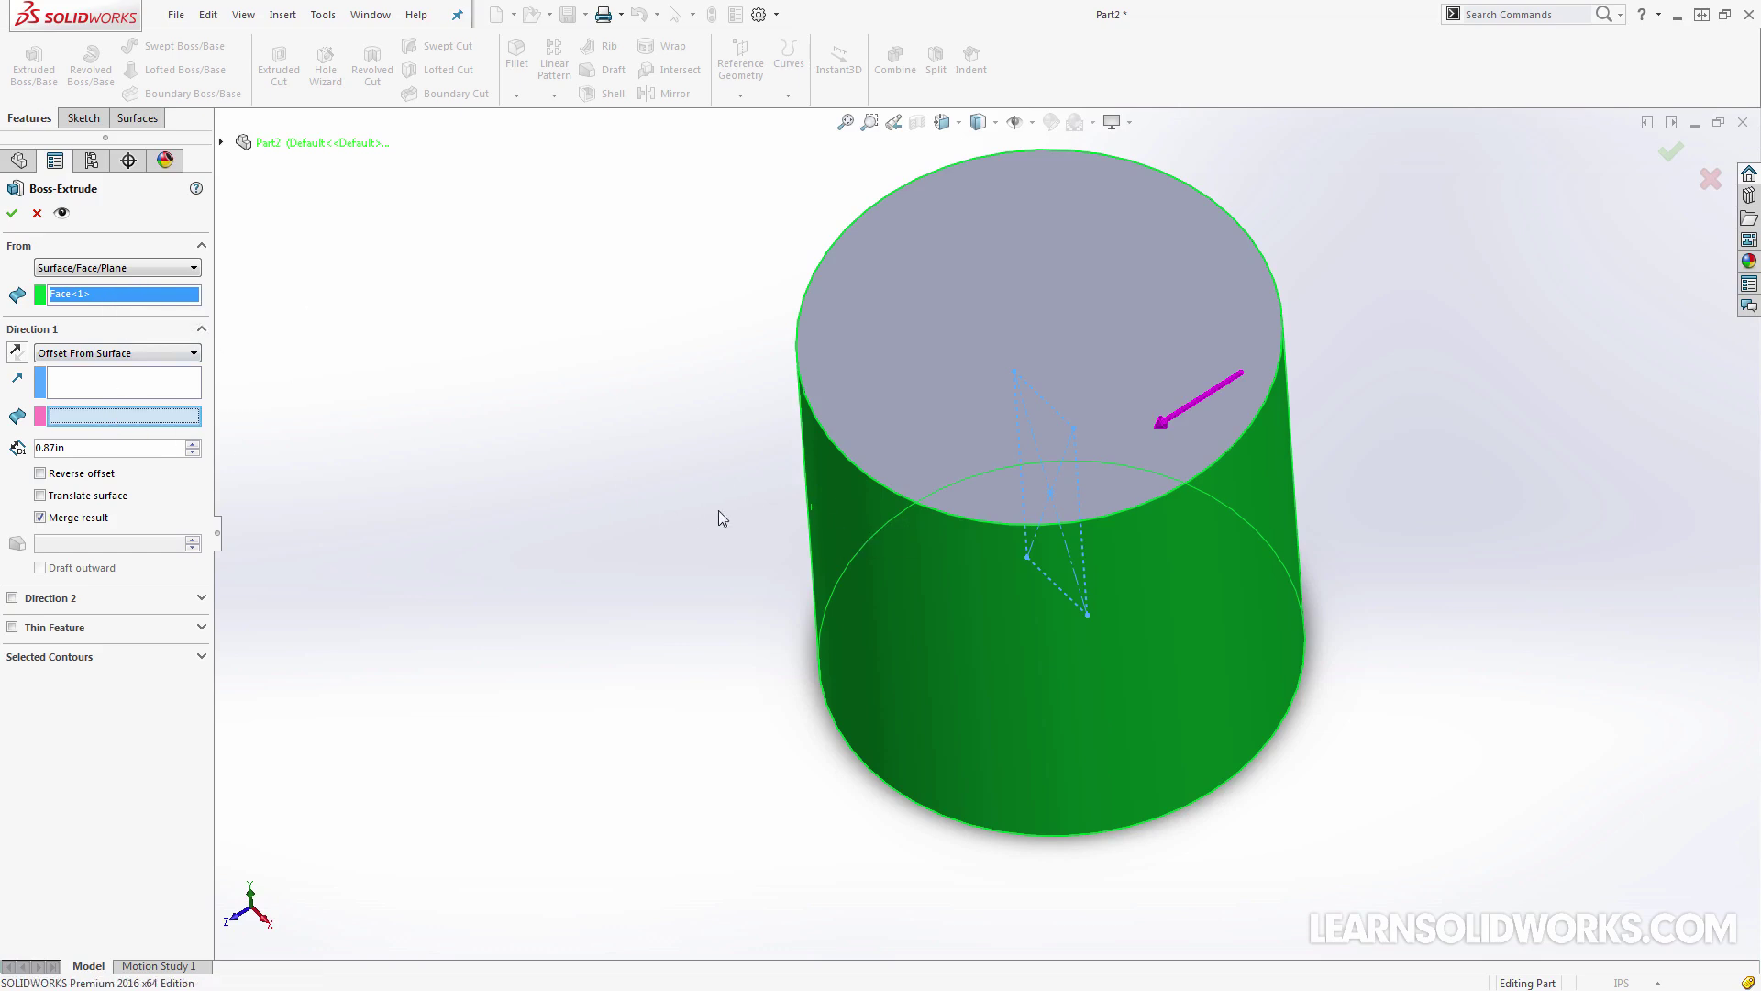
pyautogui.click(833, 497)
pyautogui.moveTo(846, 568); pyautogui.dragTo(806, 569, button='middle')
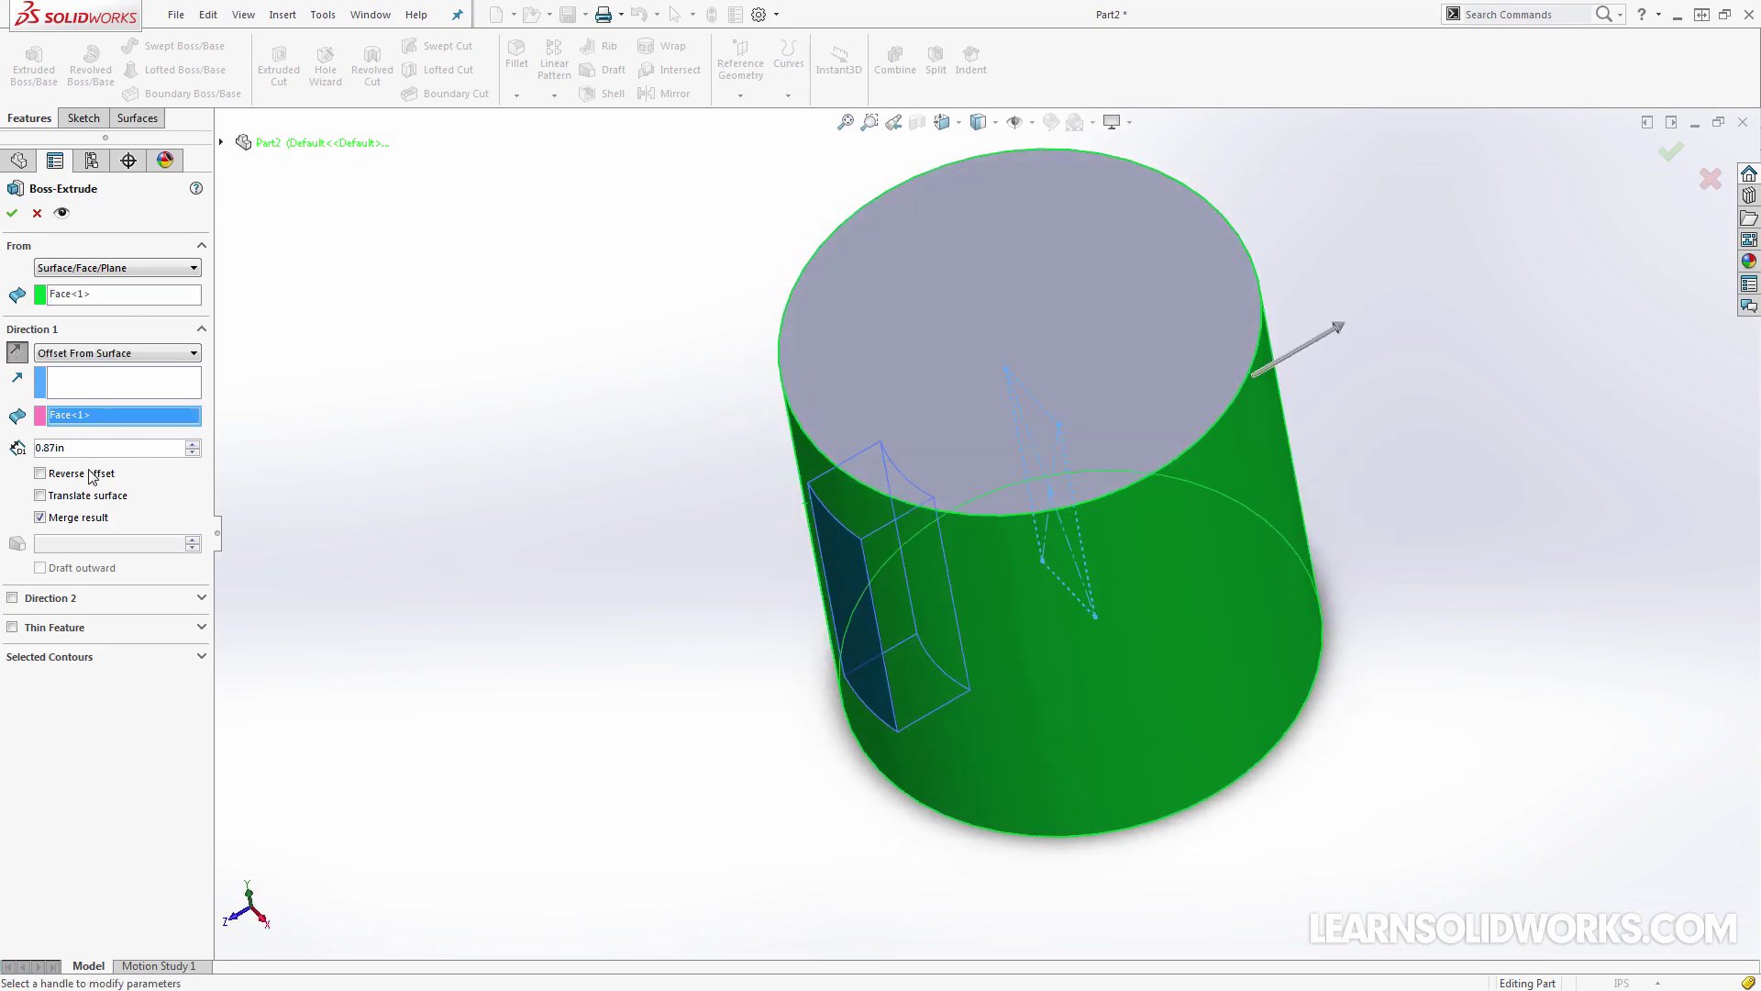
pyautogui.click(41, 474)
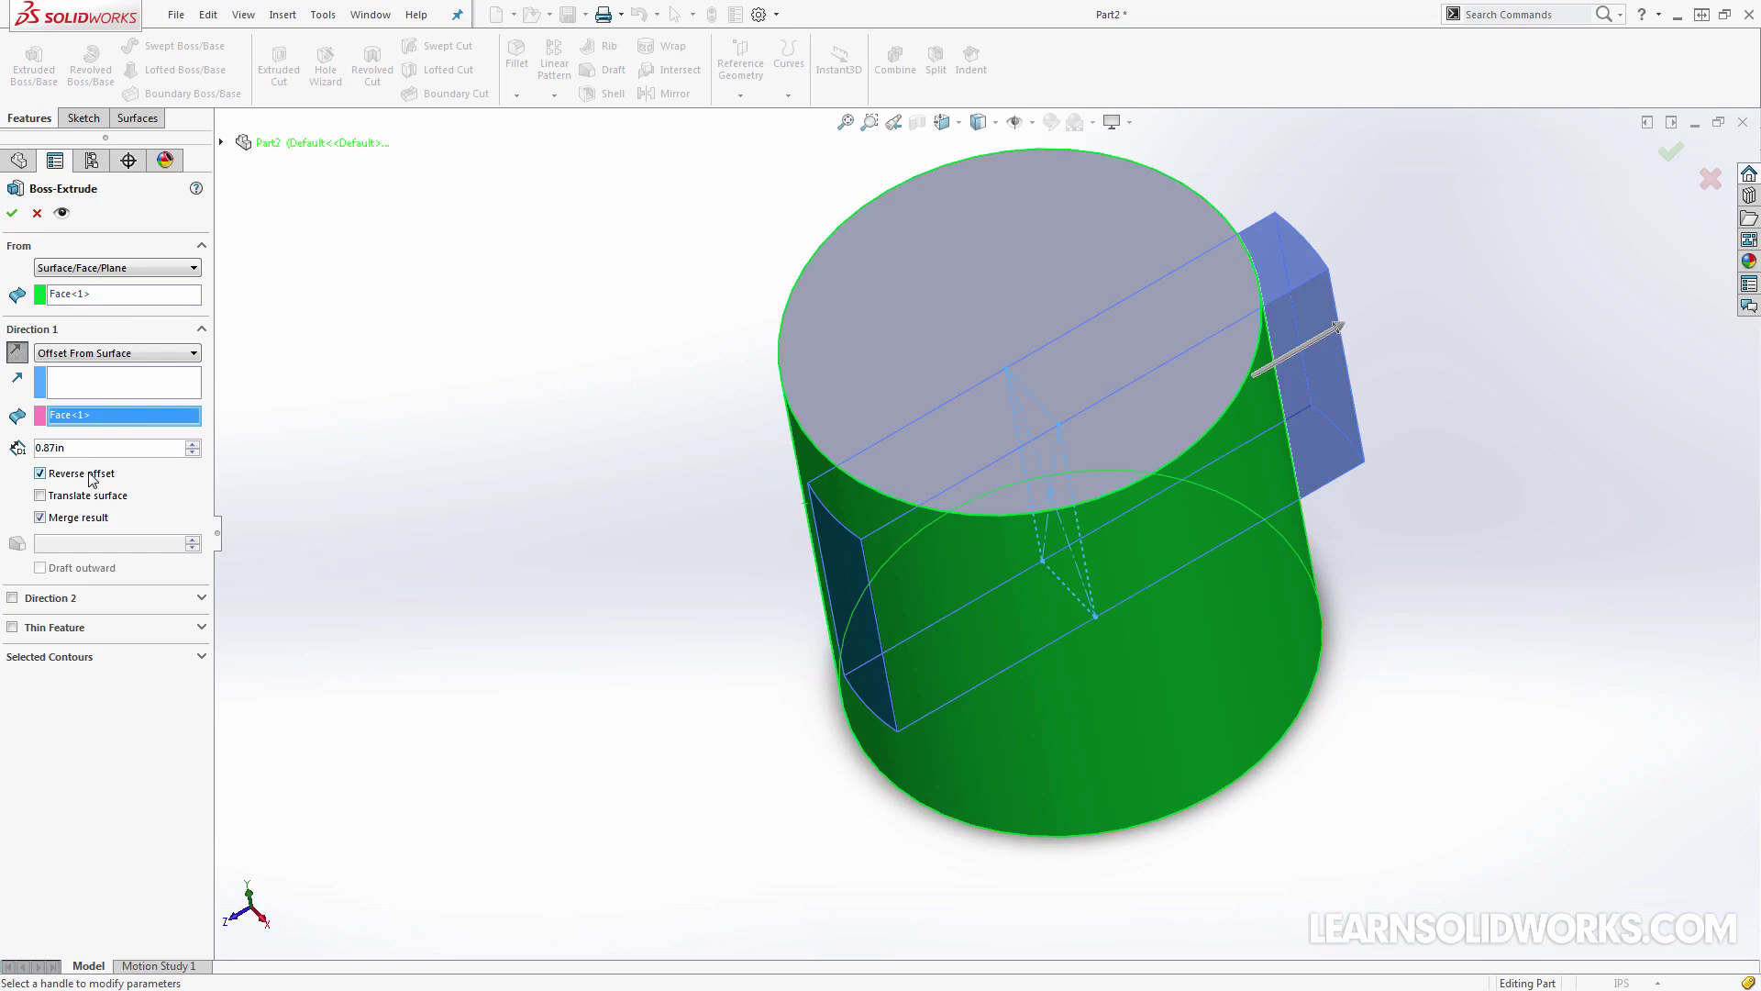
pyautogui.click(92, 480)
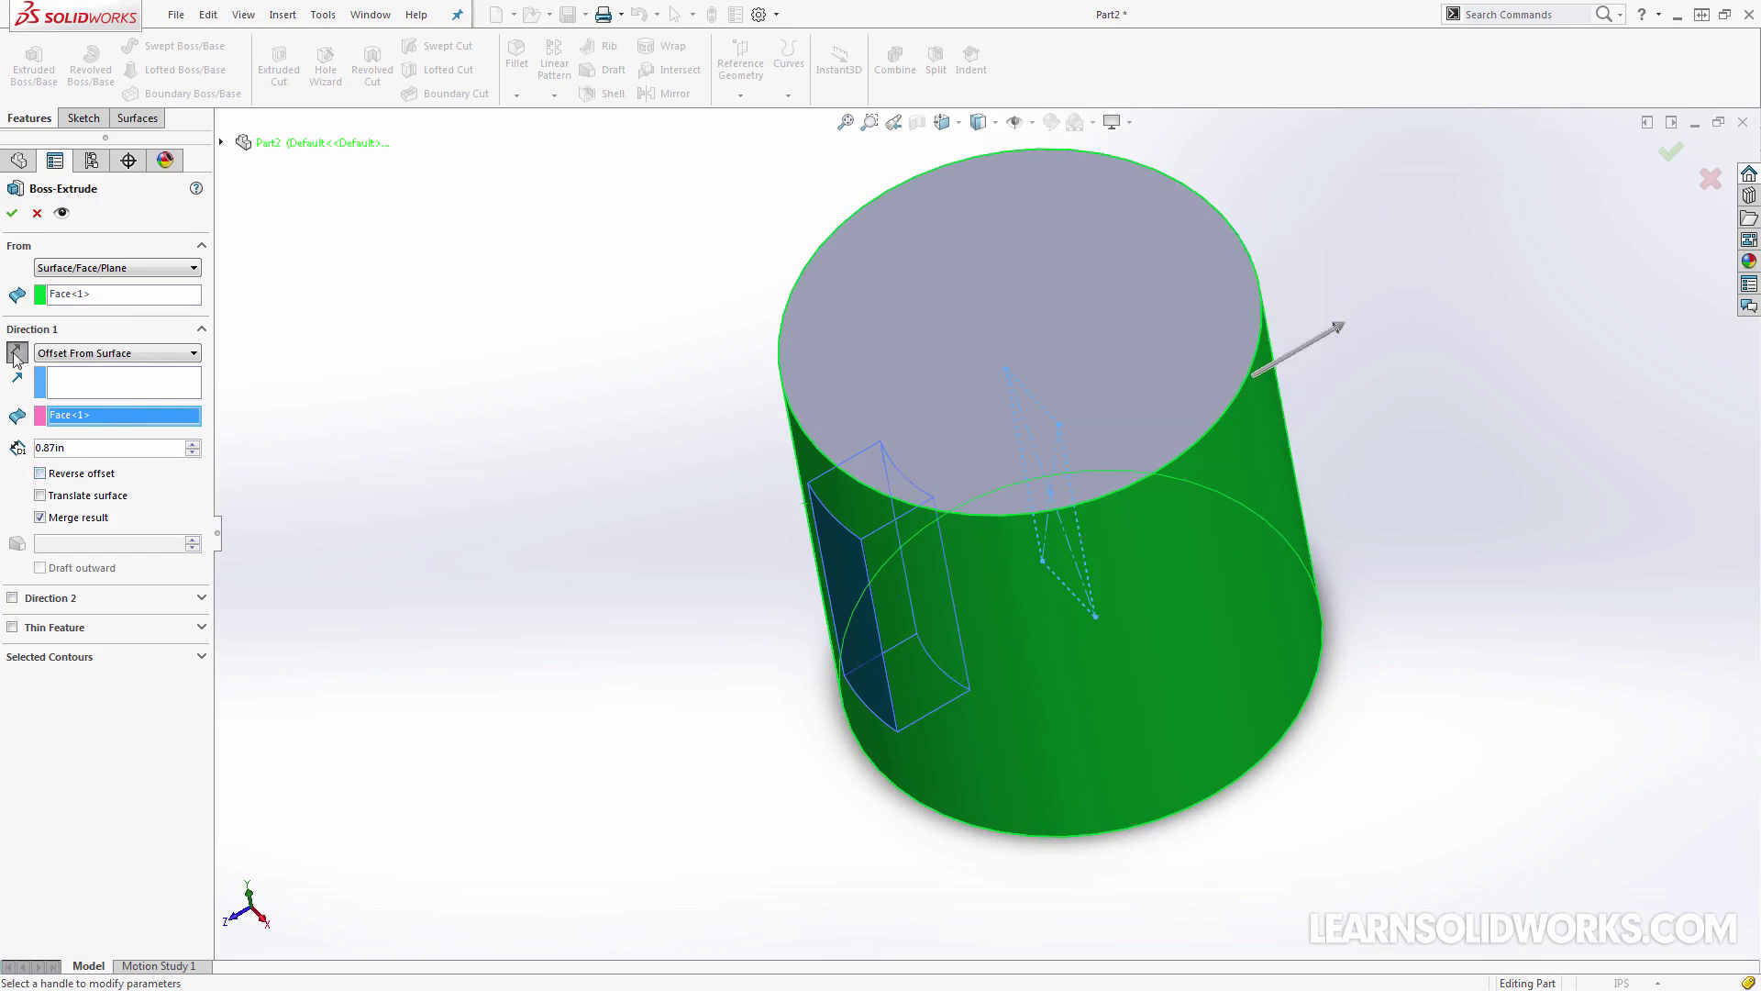
pyautogui.click(85, 478)
pyautogui.moveTo(526, 612); pyautogui.dragTo(692, 655, button='middle')
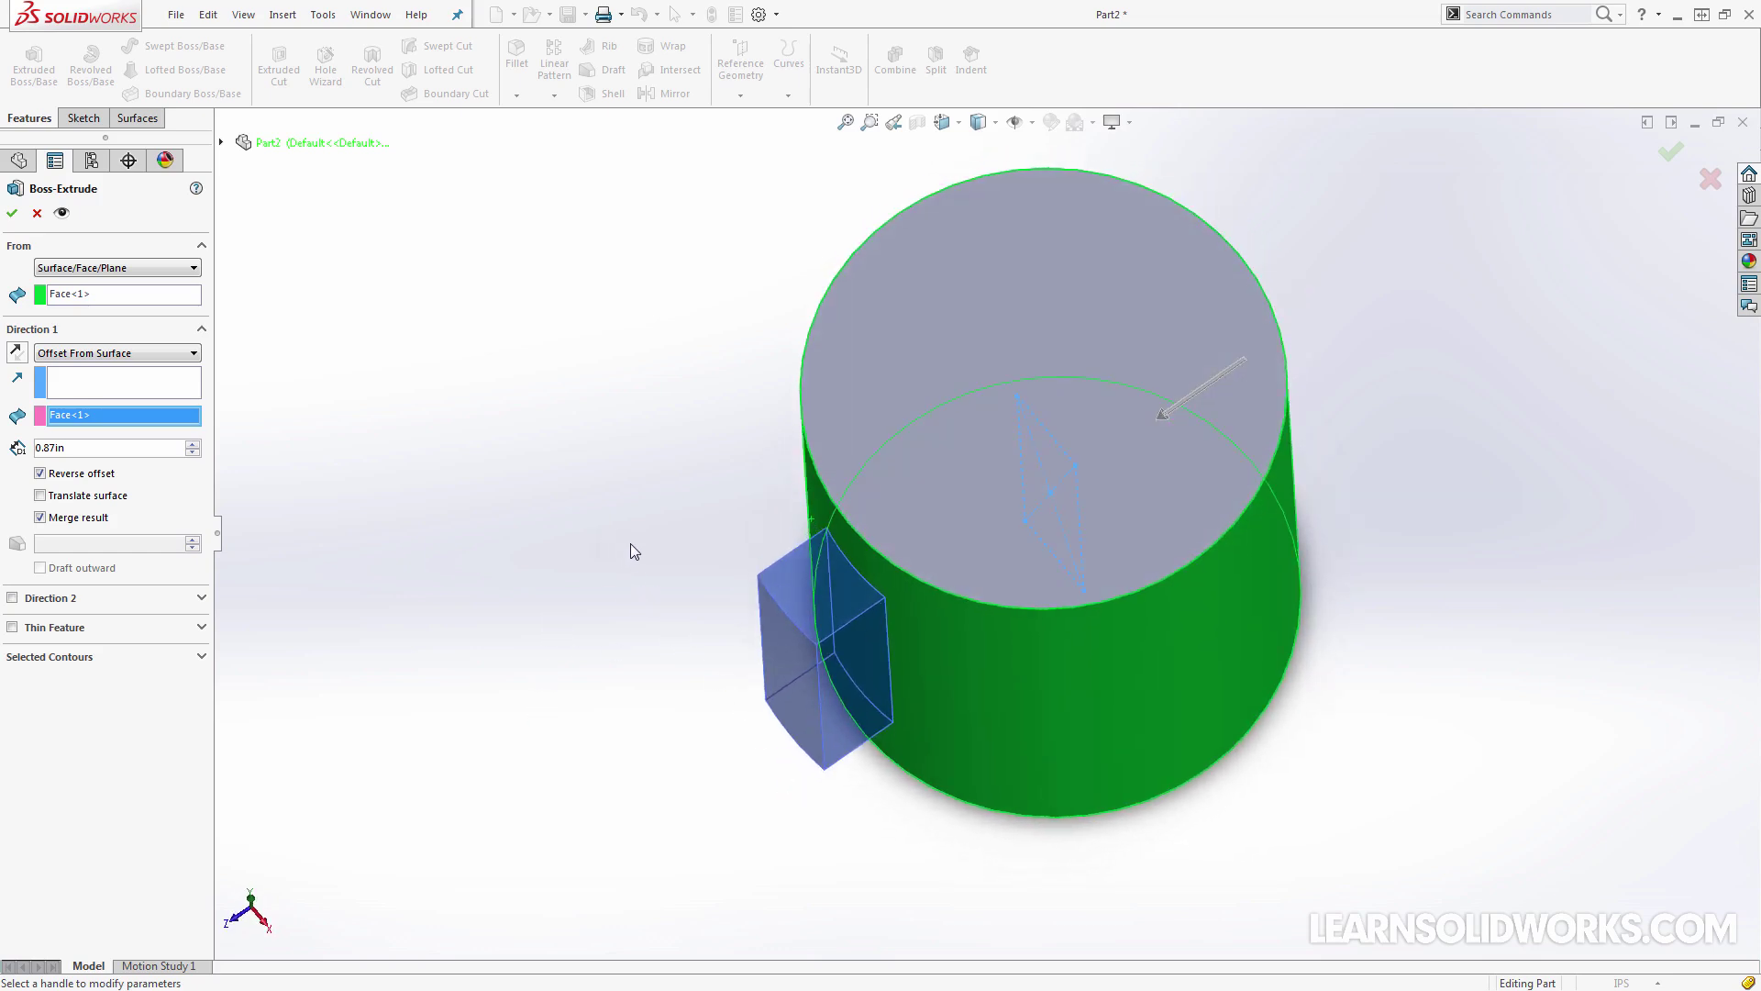
pyautogui.moveTo(630, 543); pyautogui.dragTo(635, 580, button='middle')
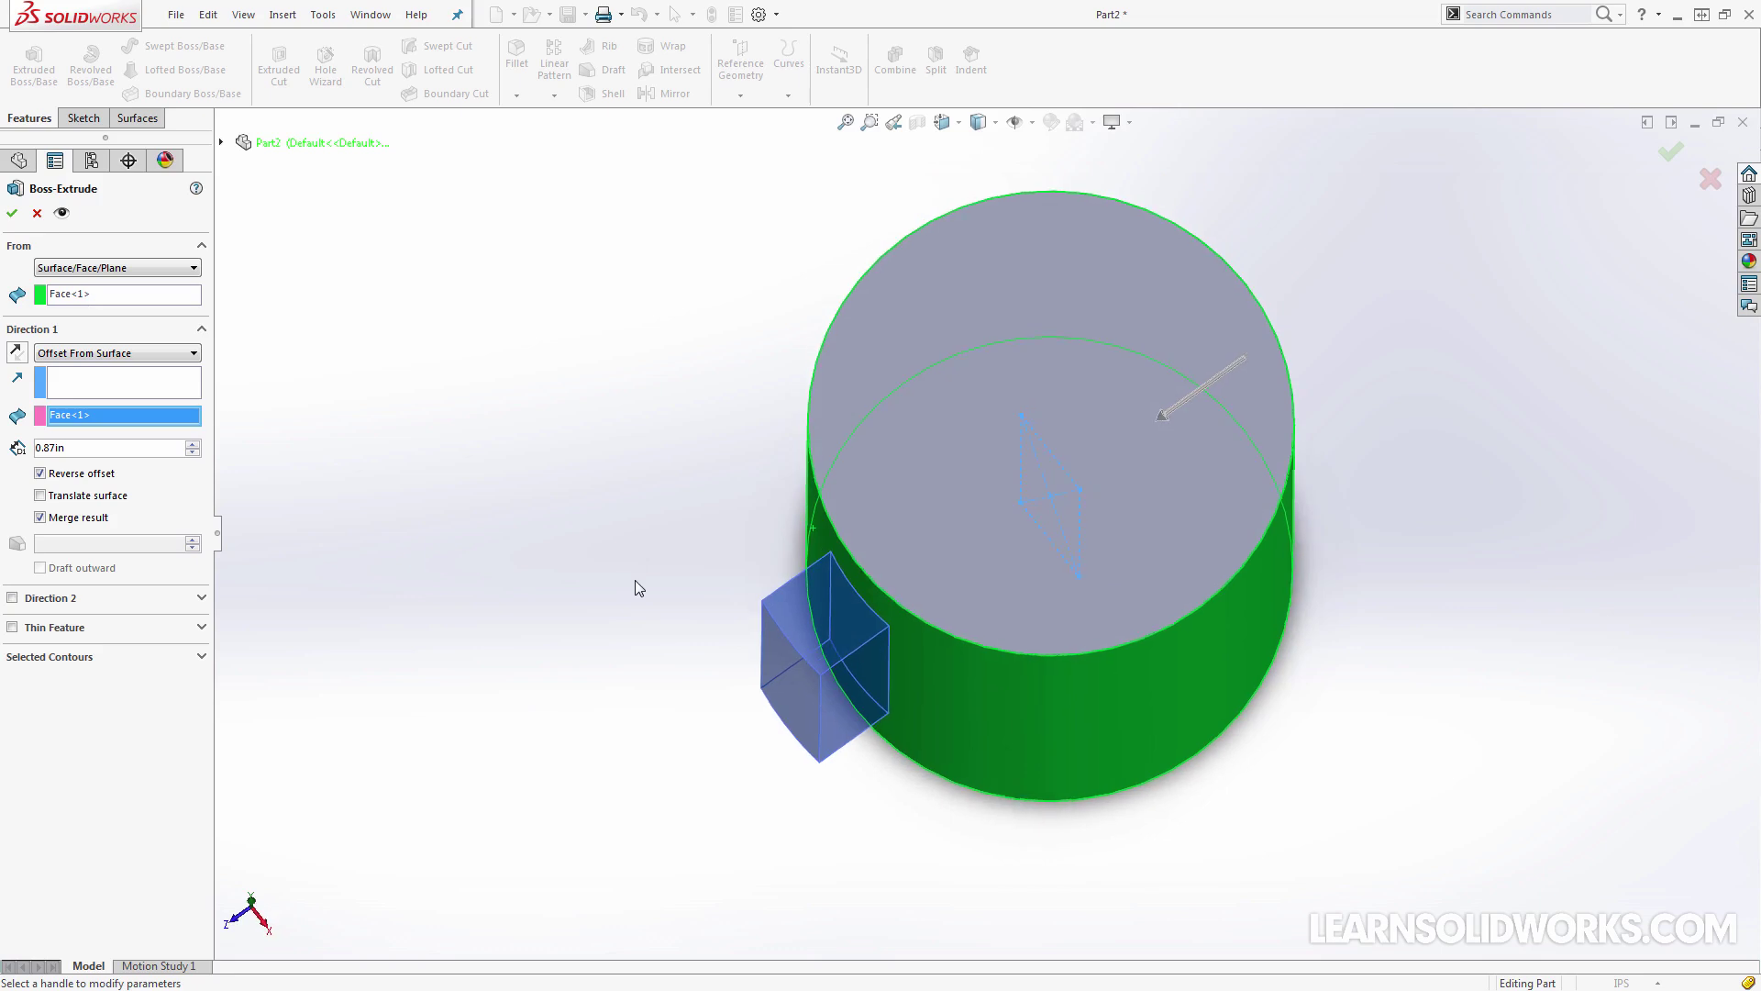
pyautogui.hotkey('ctrl', '5')
pyautogui.scroll(3, 1031, 696)
pyautogui.scroll(-3, 1000, 690)
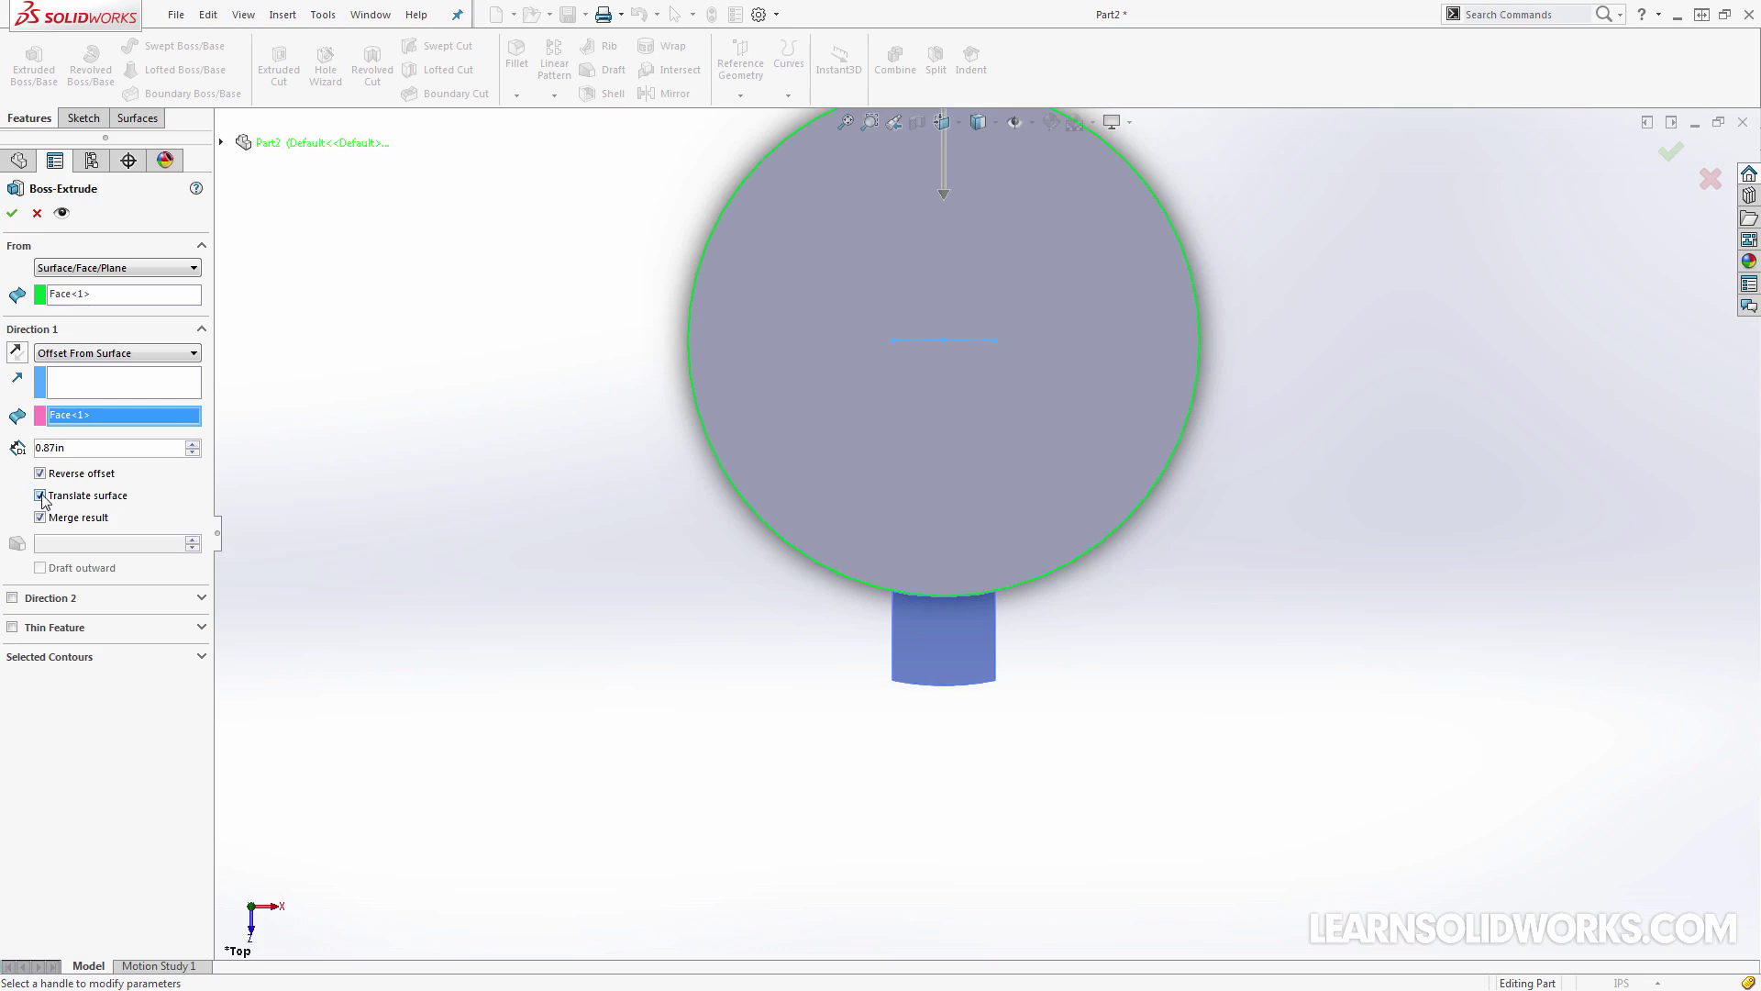
# Turn on Translate surface and set the offset distance to 2.00in
pyautogui.doubleClick(72, 447)
pyautogui.write('5')
pyautogui.press('Return')
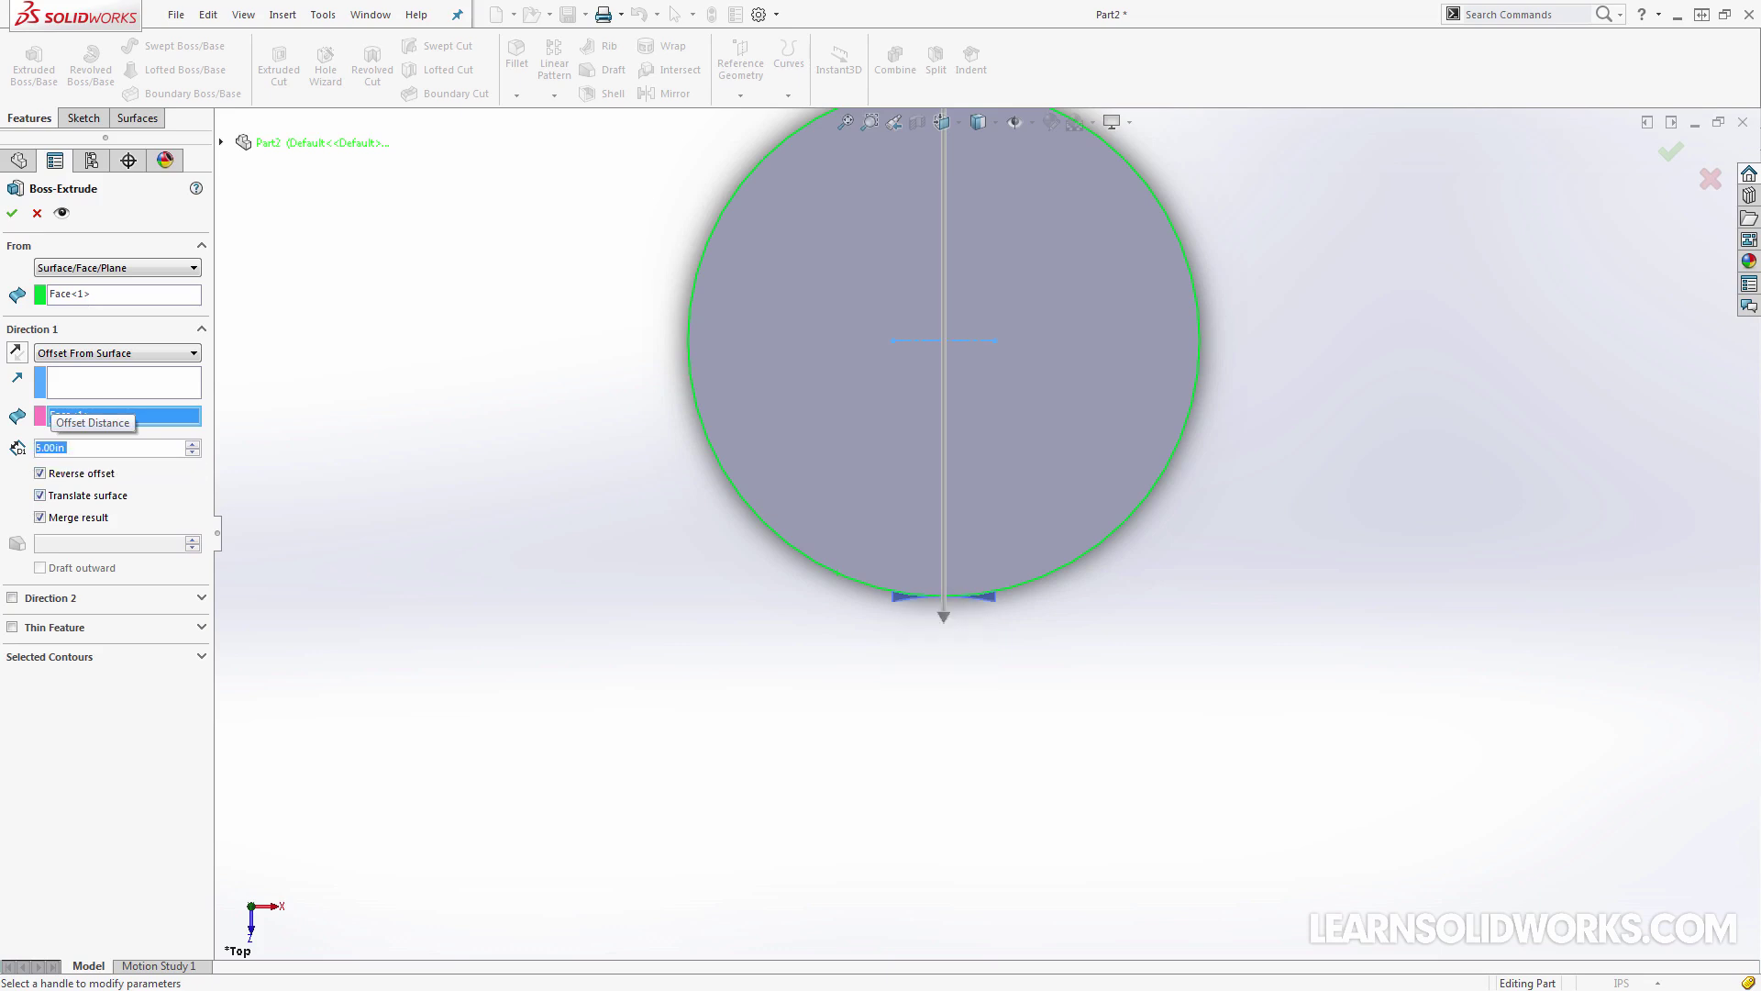
pyautogui.scroll(4, 965, 551)
pyautogui.scroll(-2, 1065, 580)
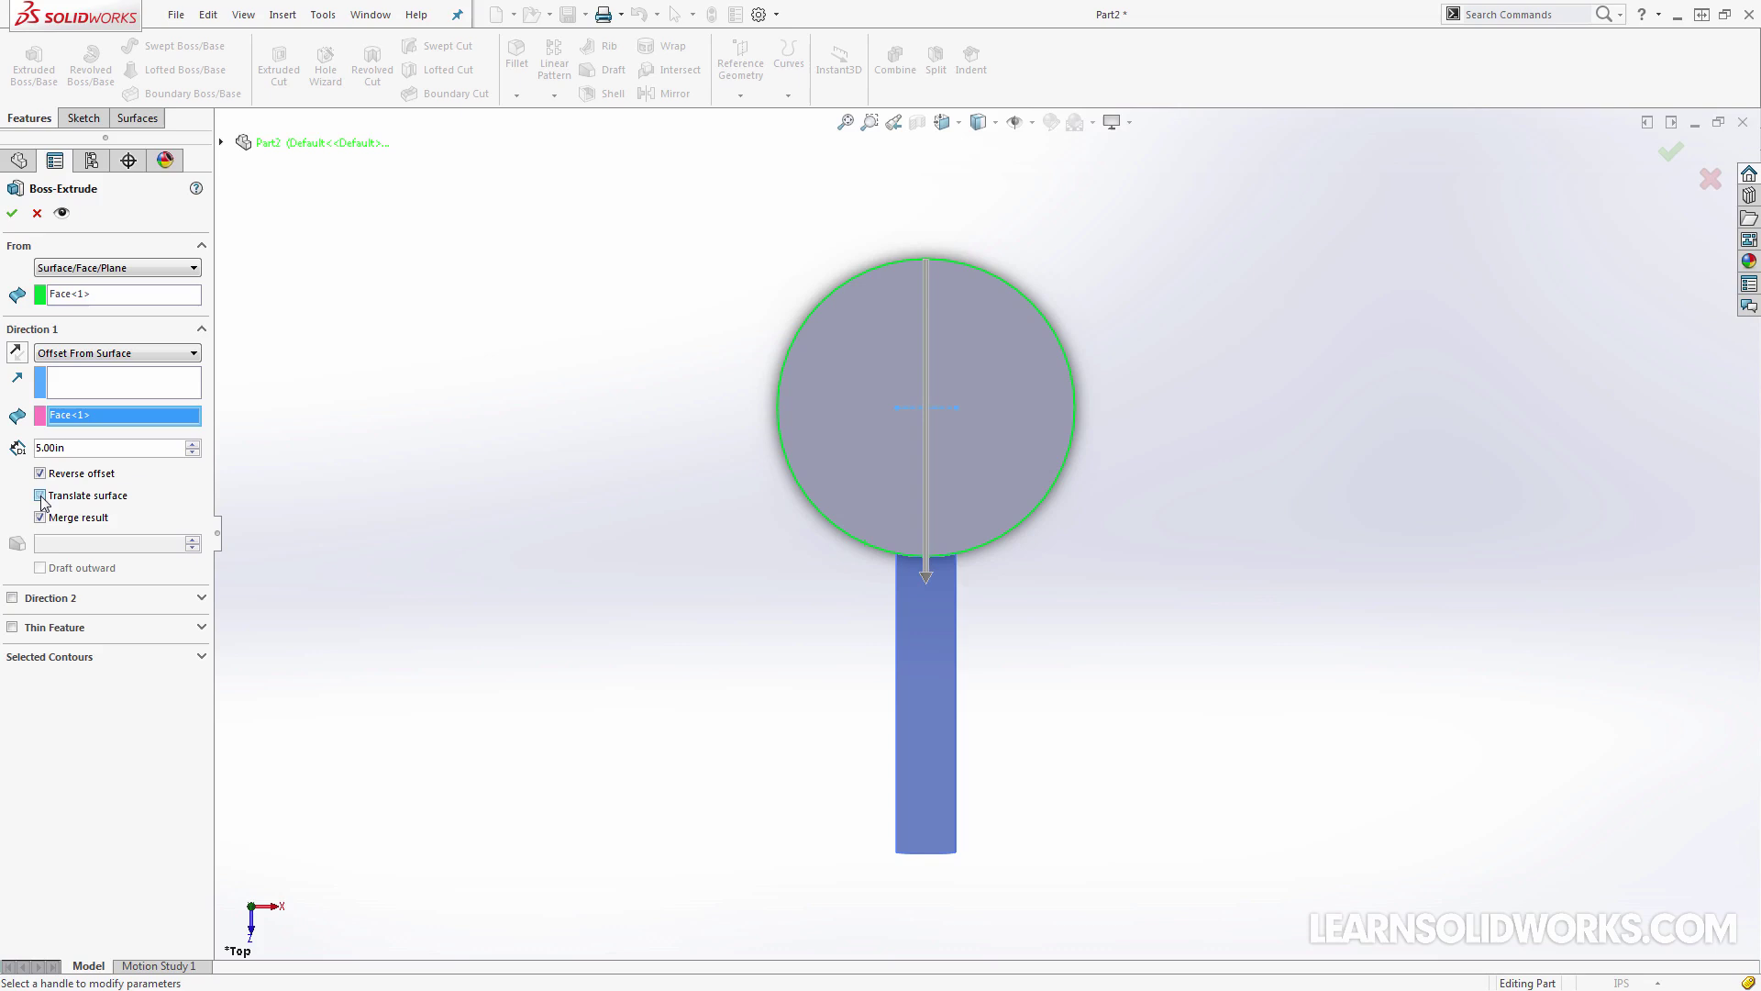
pyautogui.scroll(-3, 996, 830)
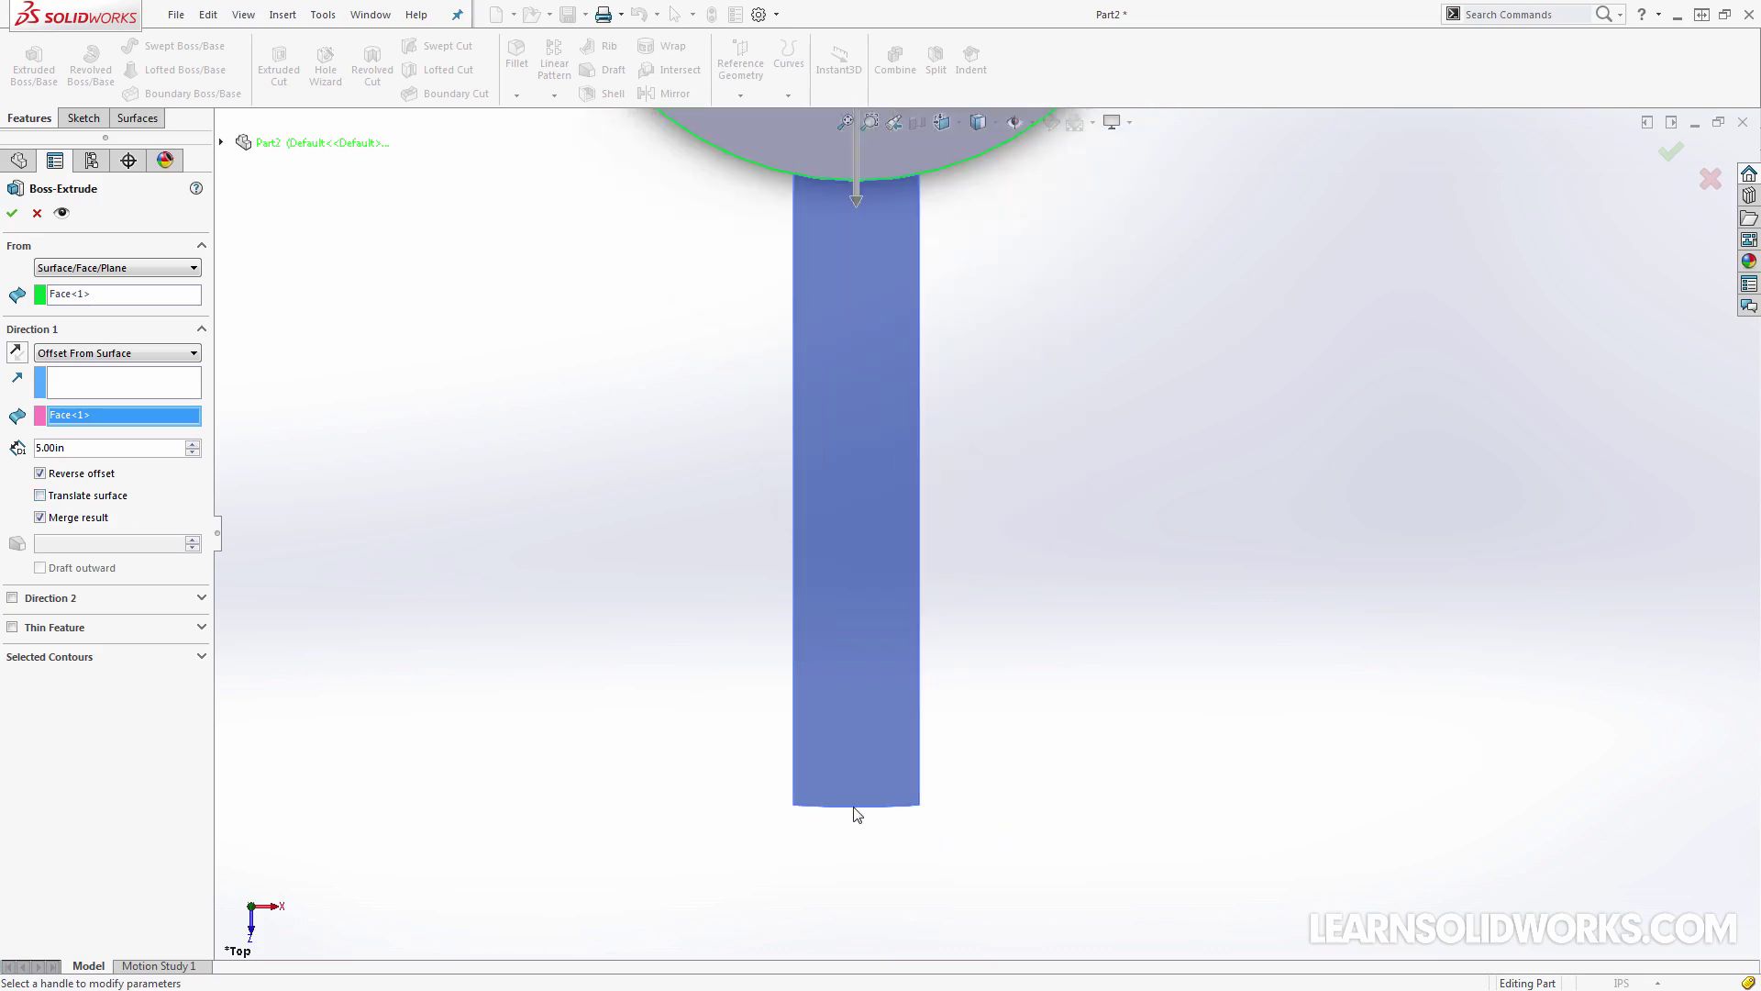
pyautogui.click(40, 495)
pyautogui.scroll(5, 747, 499)
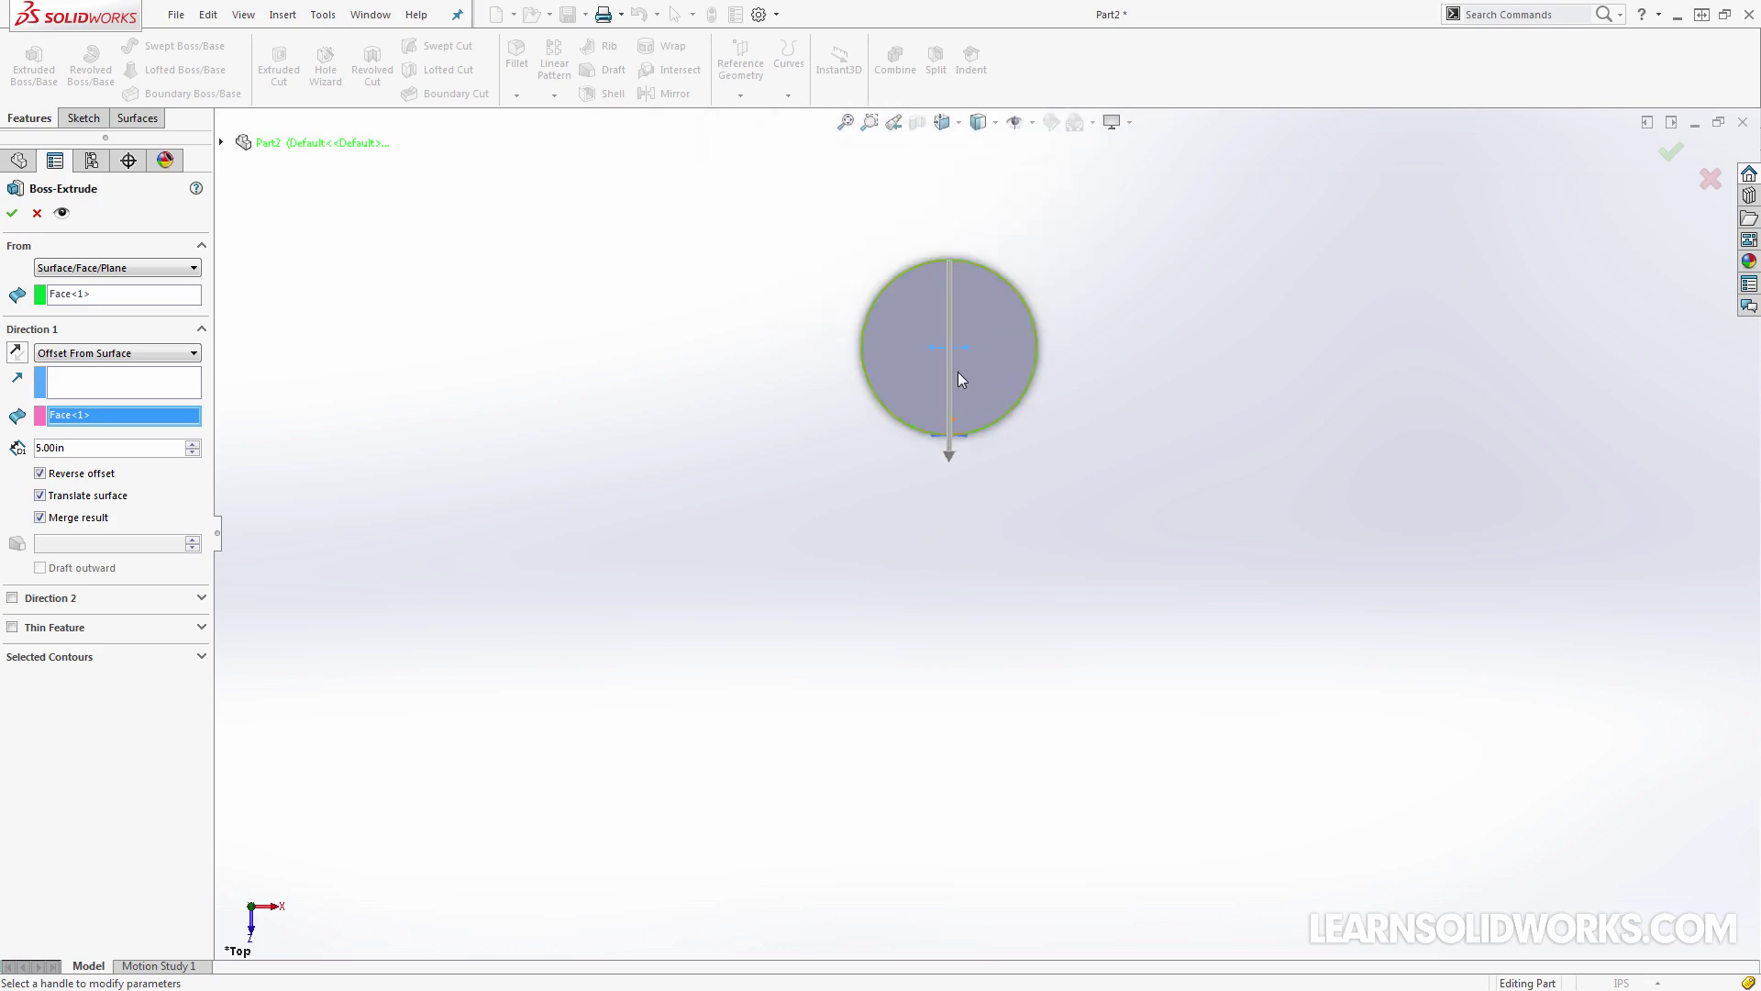
pyautogui.scroll(-2, 960, 376)
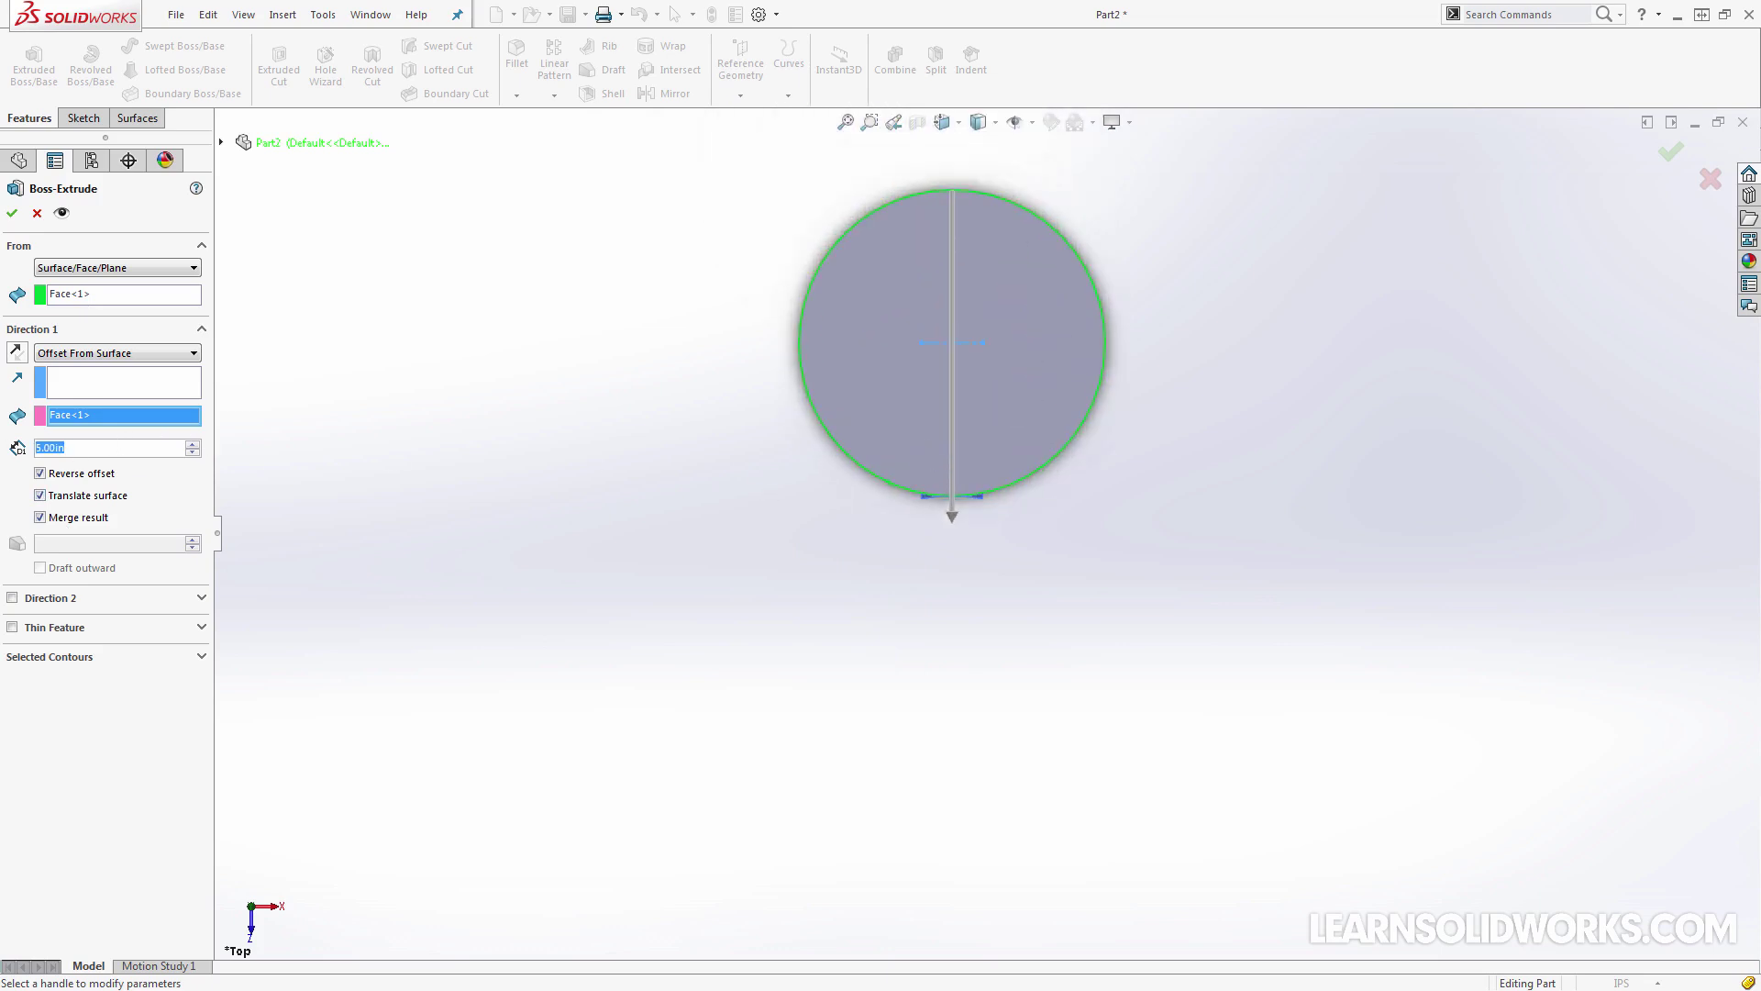
pyautogui.write('2')
pyautogui.press('Return')
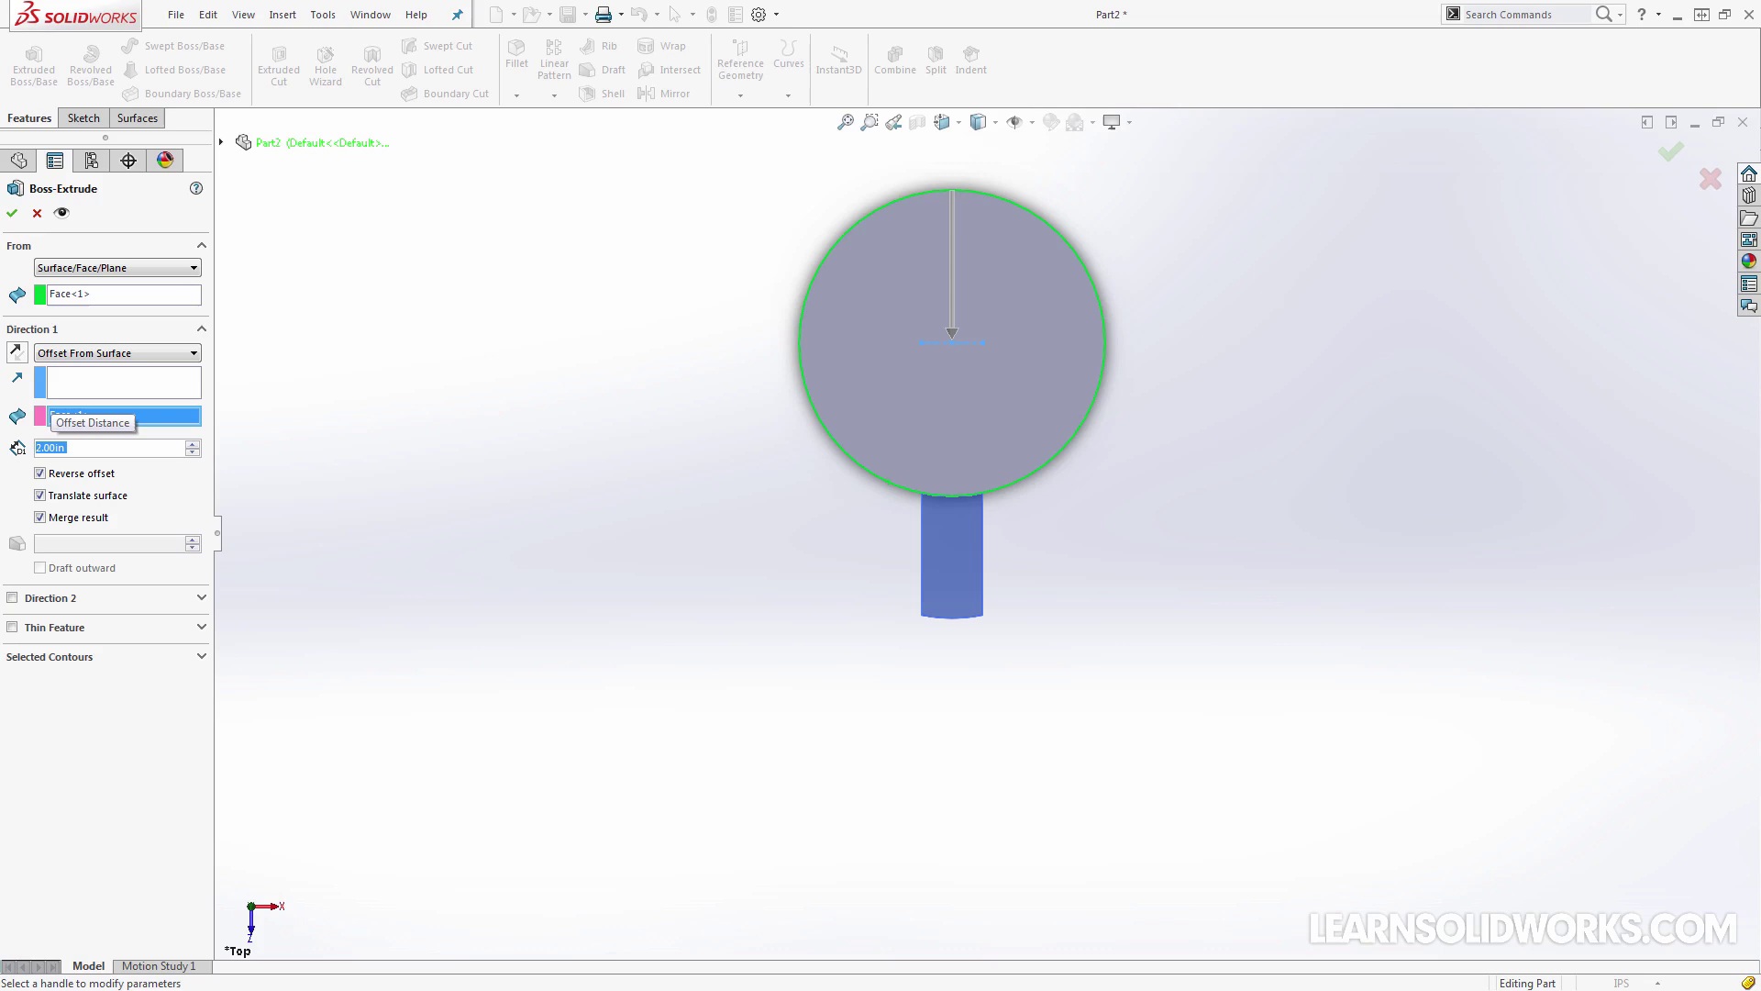
pyautogui.scroll(-3, 945, 606)
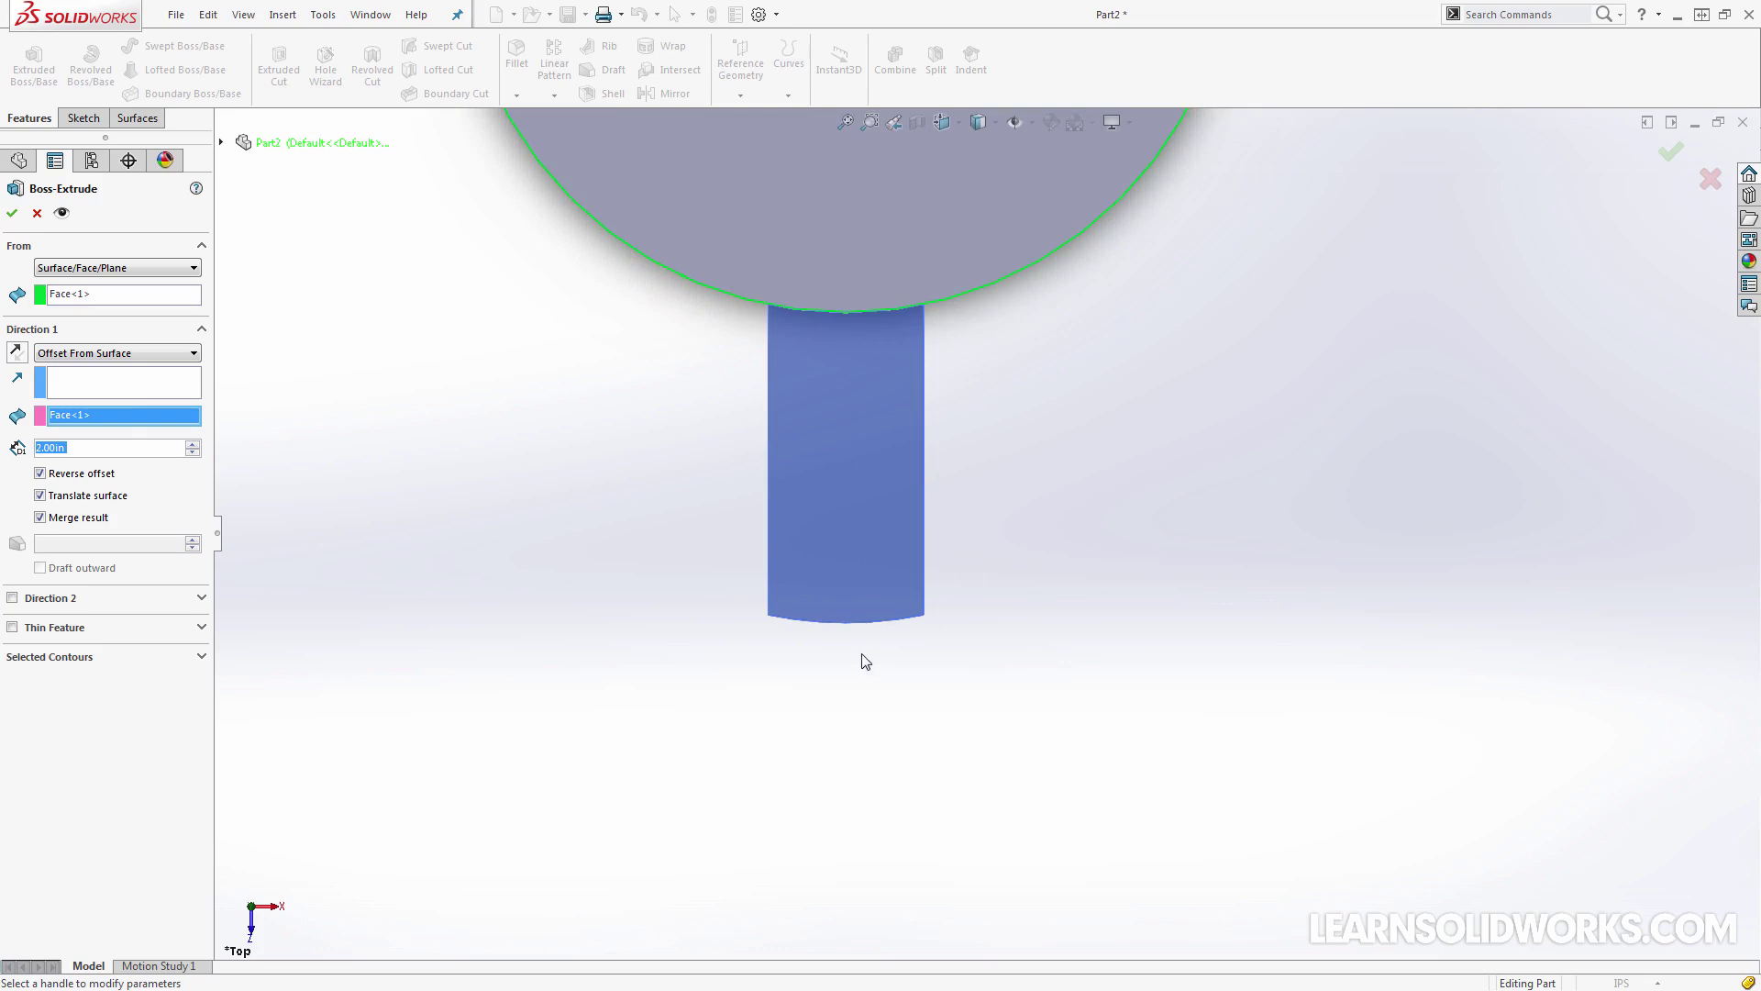
pyautogui.moveTo(865, 661); pyautogui.dragTo(1221, 757, button='middle')
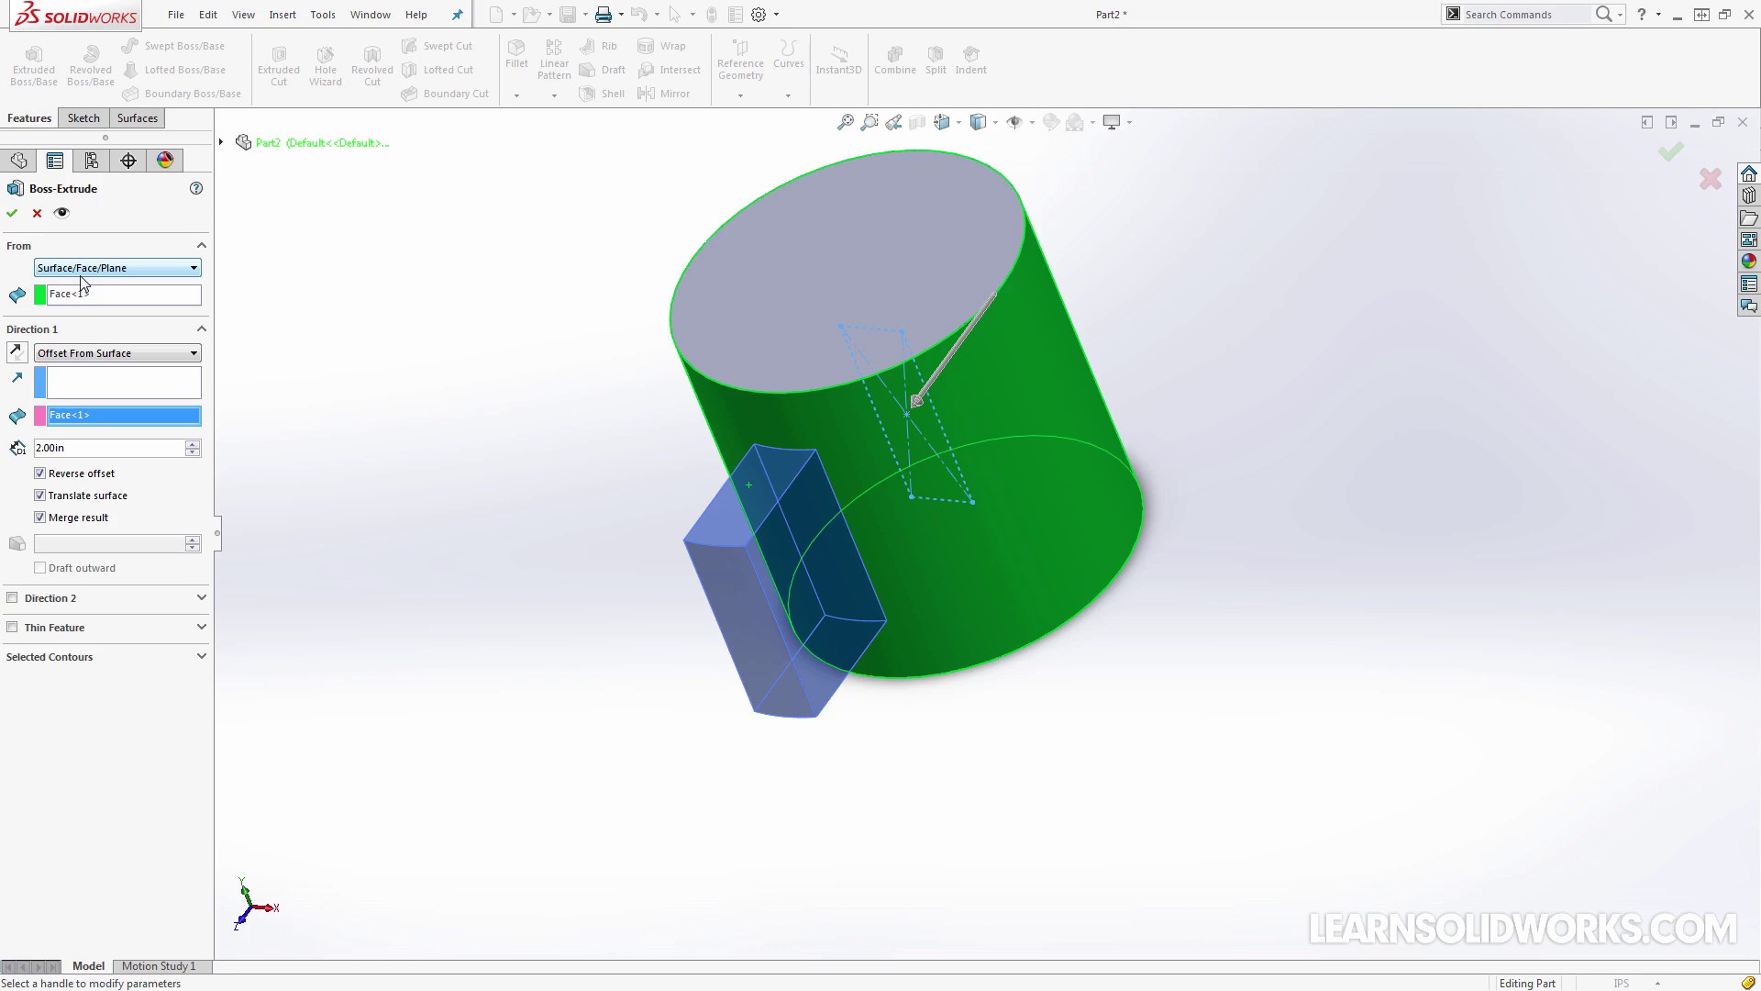
# Accept Boss-Extrude2, then orbit to inspect the boss's side and bottom faces
pyautogui.click(12, 213)
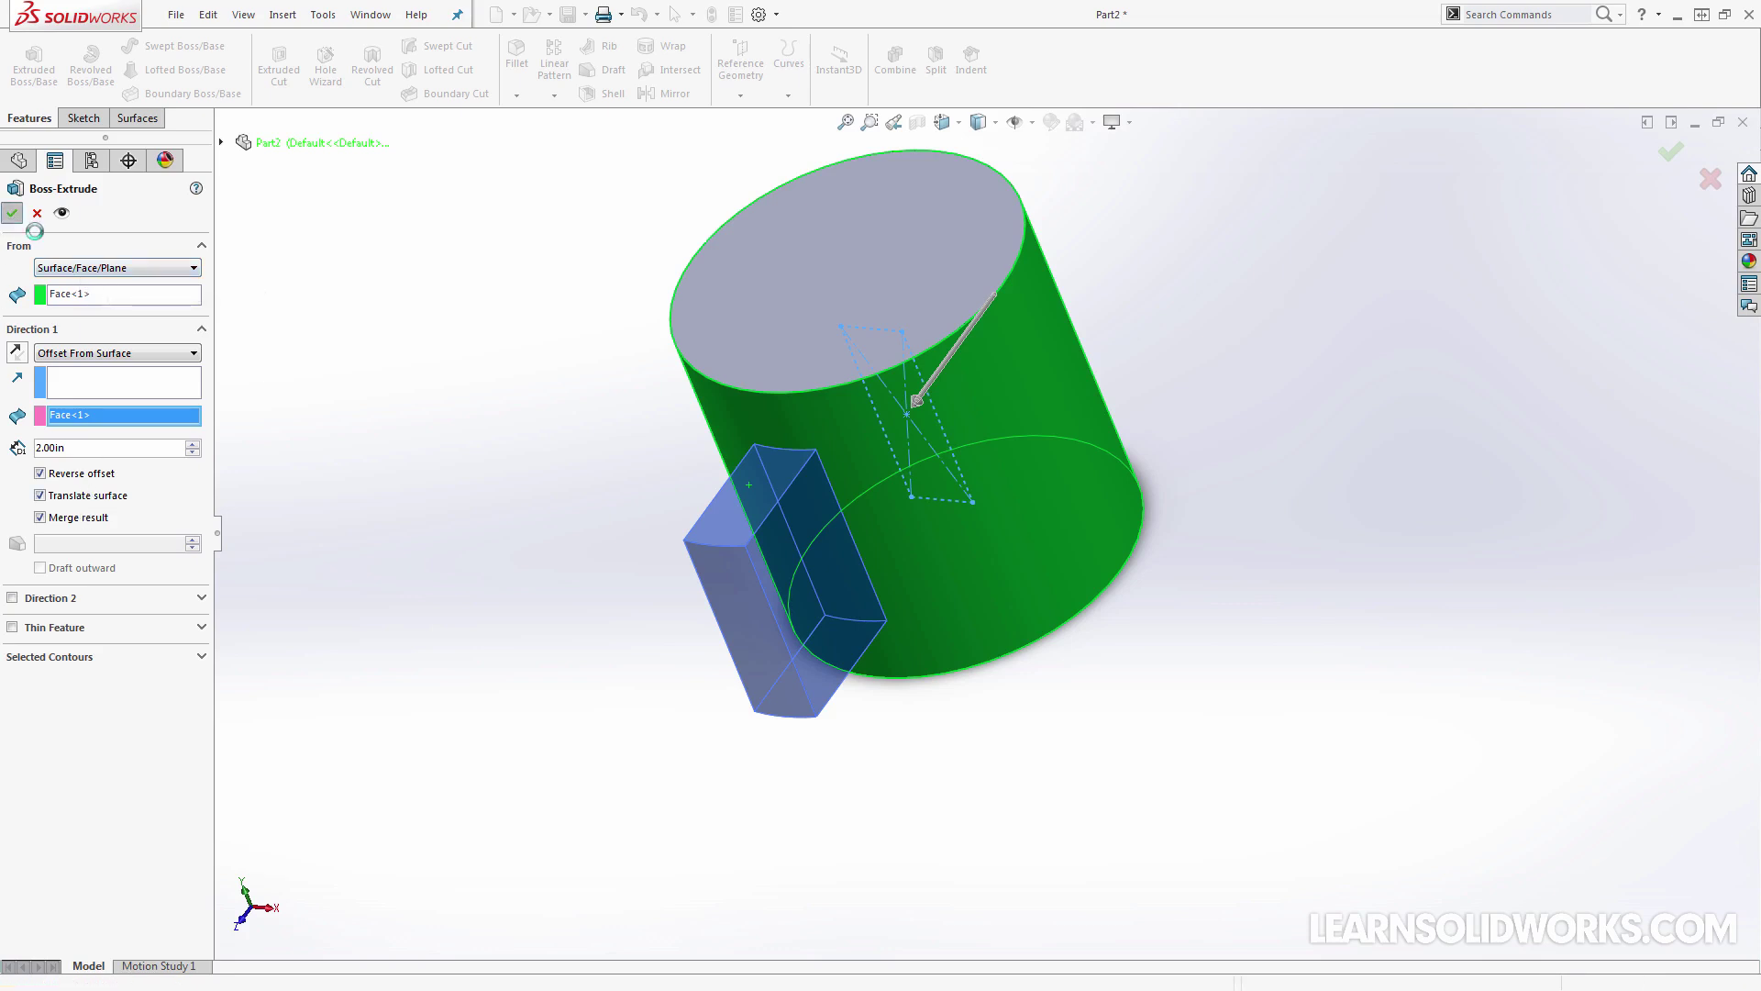
pyautogui.moveTo(581, 570); pyautogui.dragTo(789, 567, button='middle')
pyautogui.scroll(-3, 789, 567)
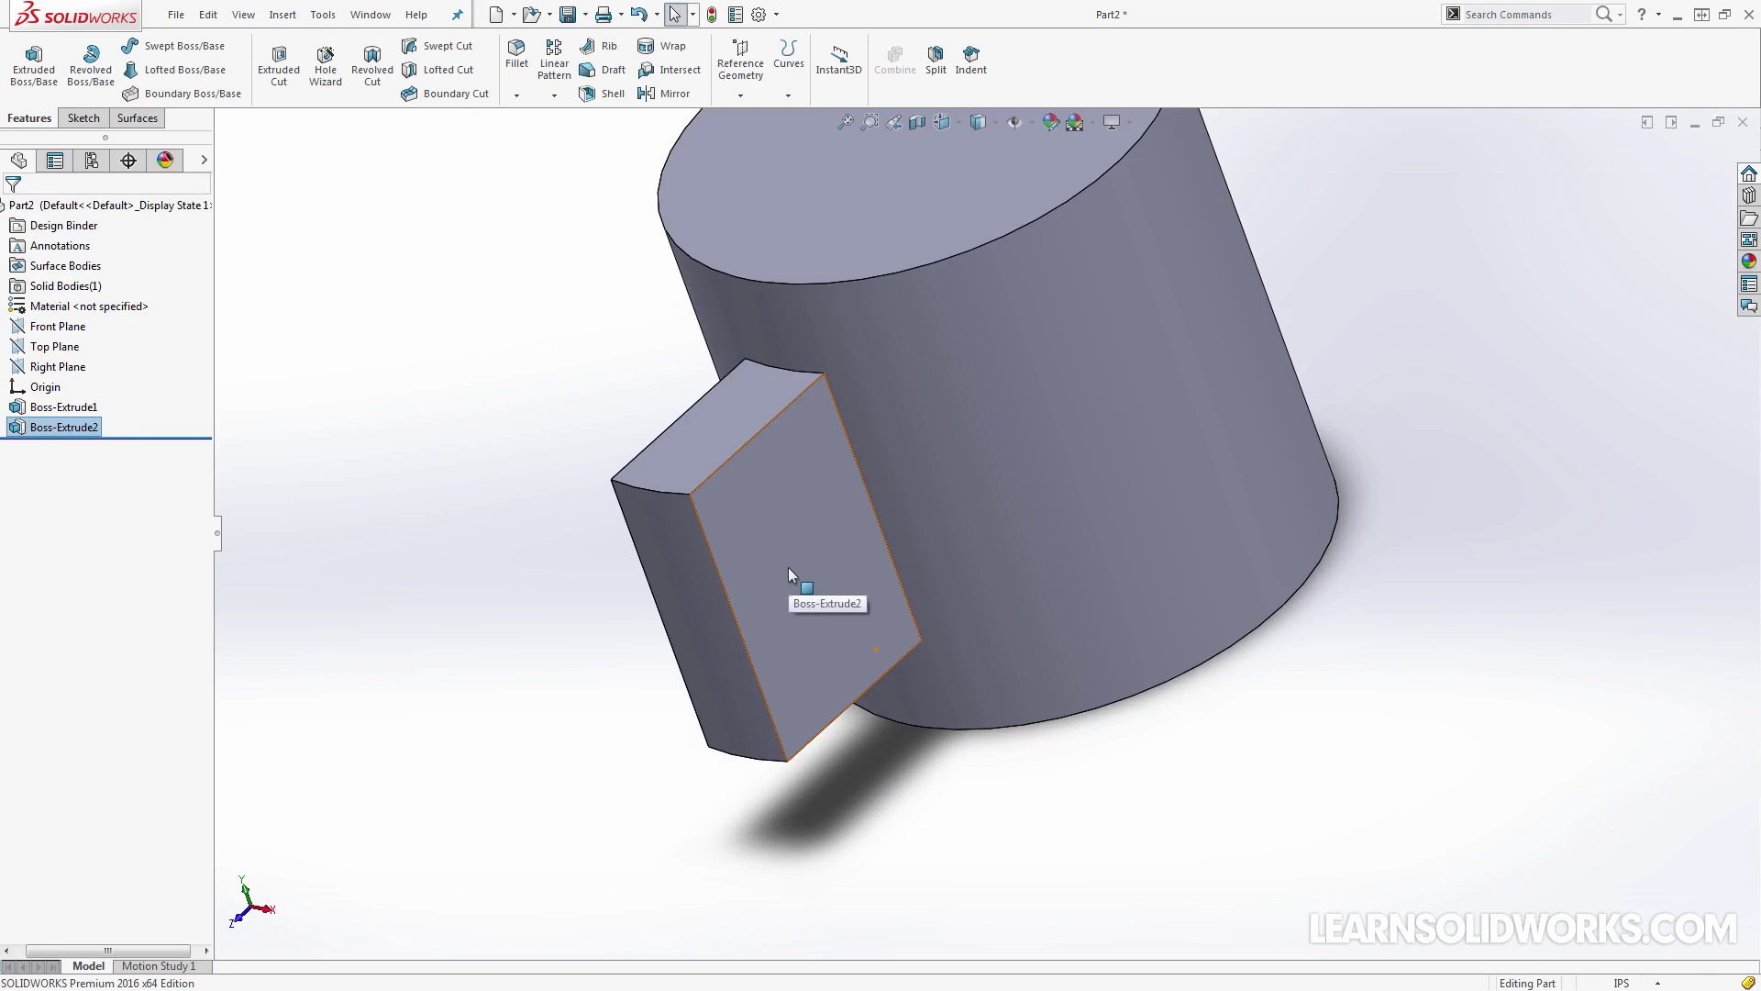
pyautogui.click(673, 532)
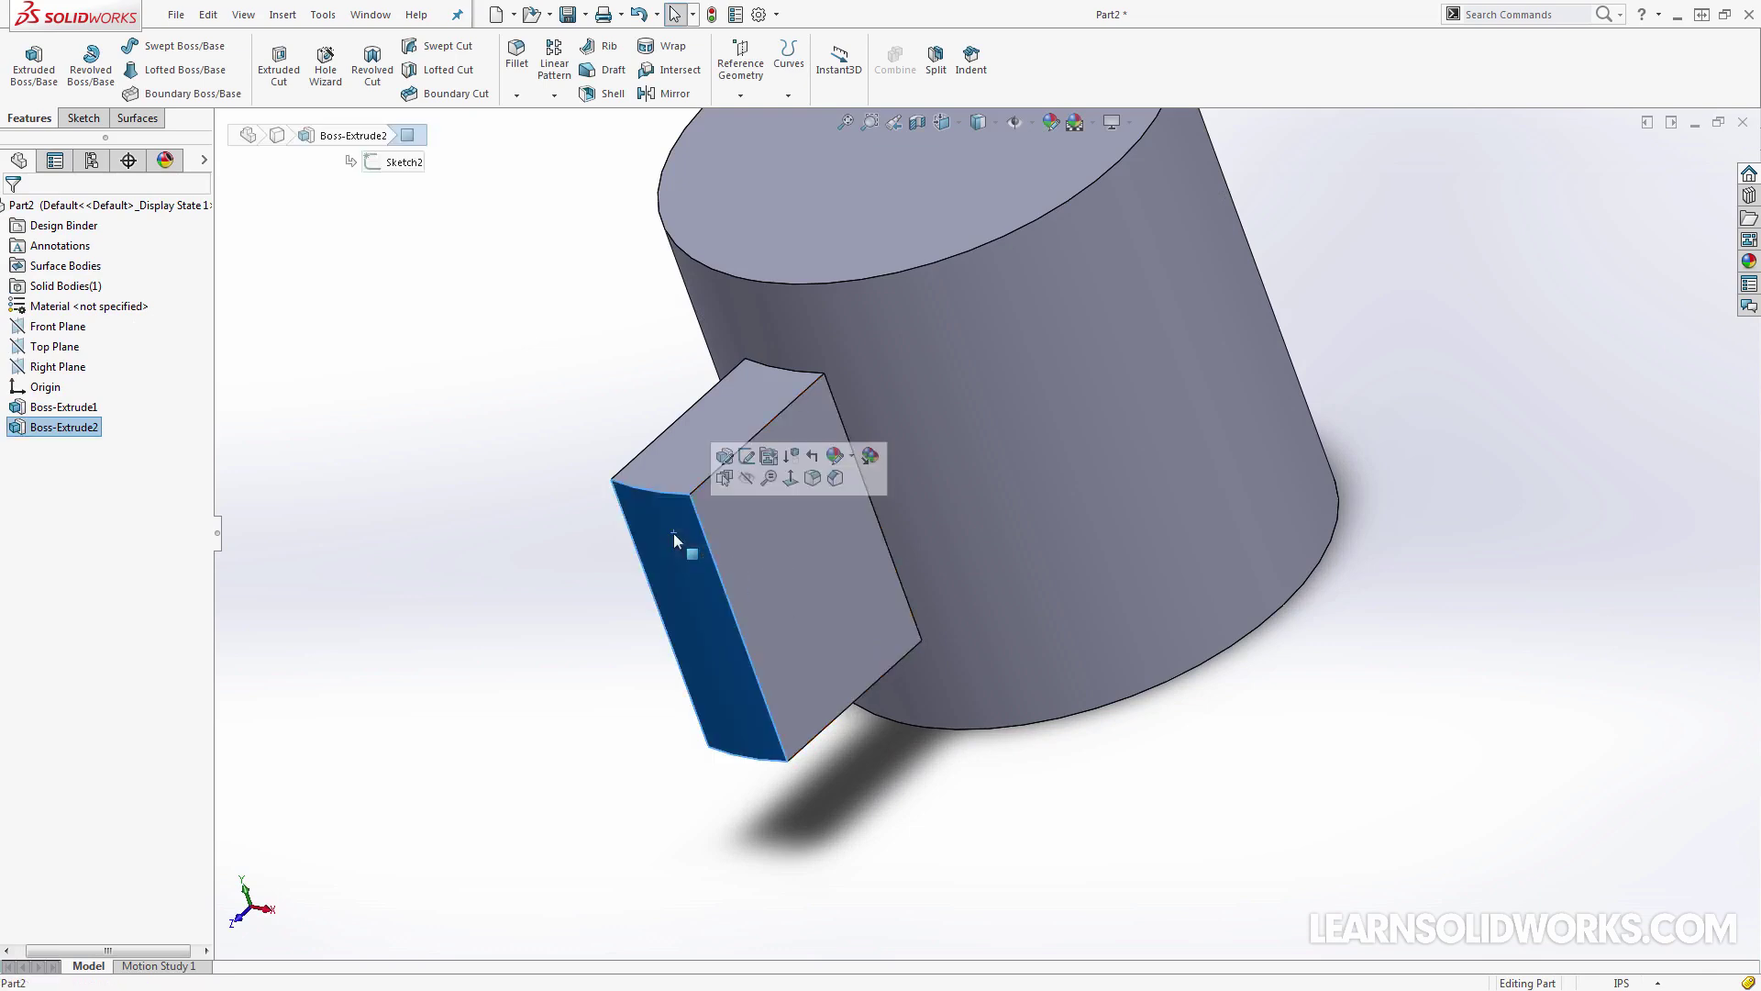
pyautogui.click(621, 424)
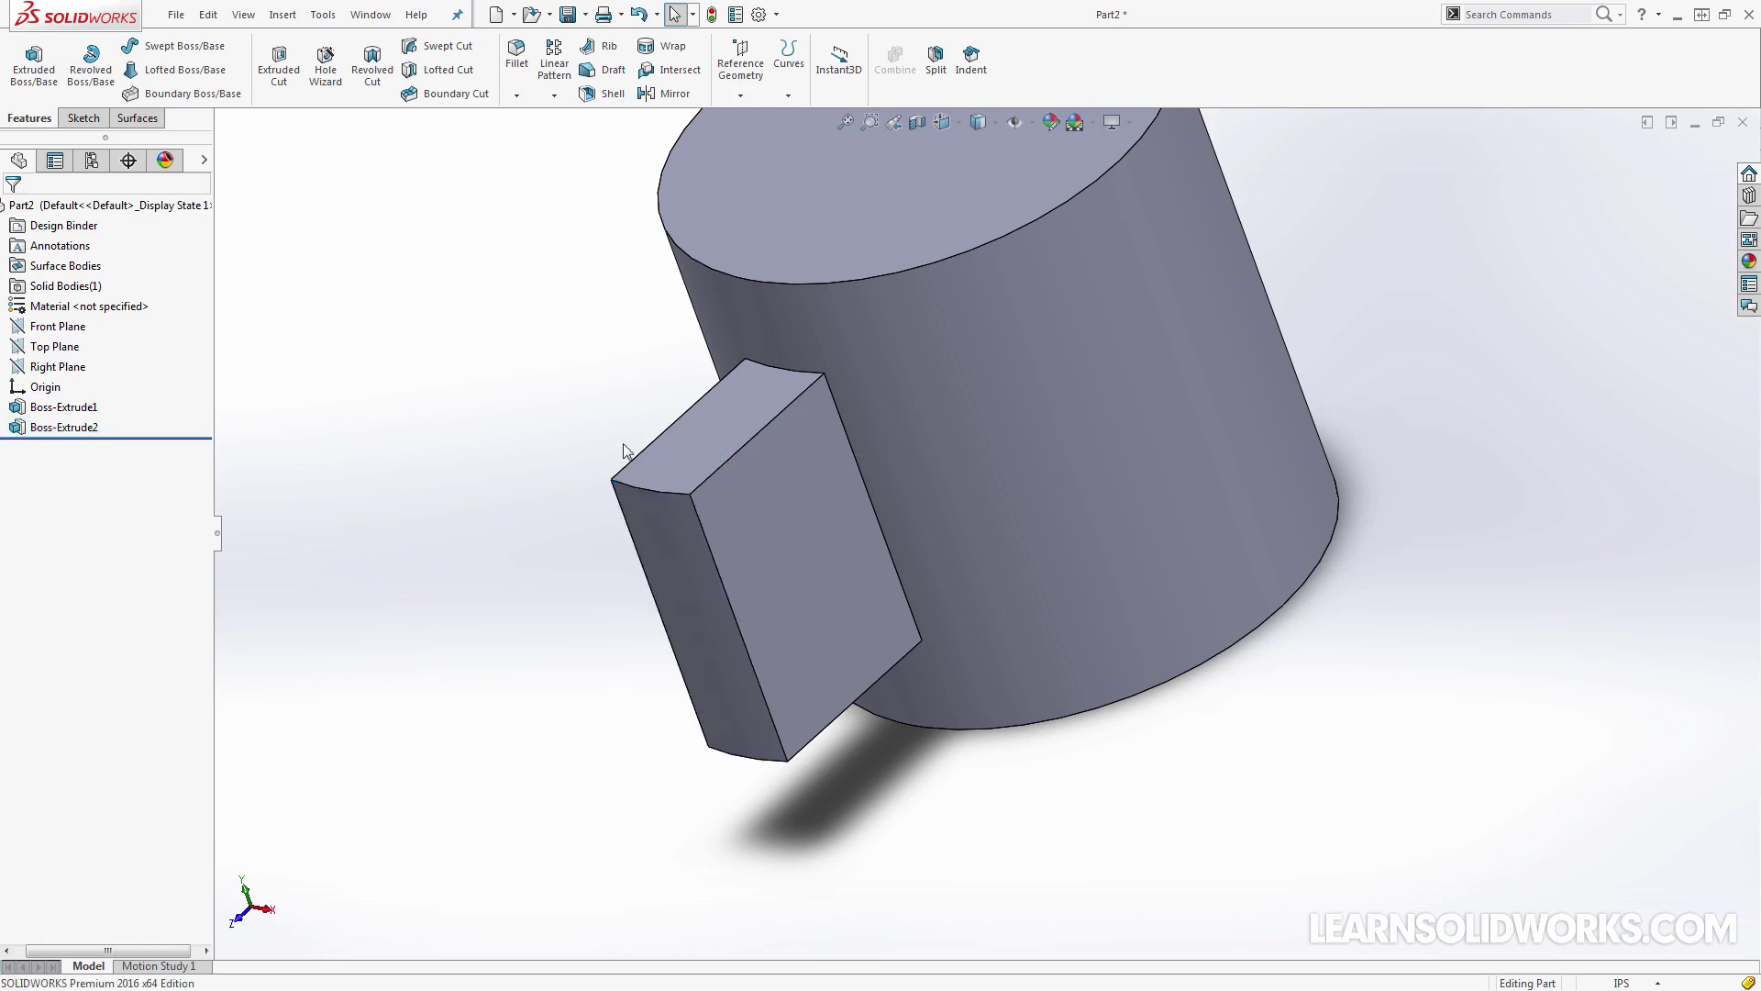
pyautogui.moveTo(647, 413); pyautogui.dragTo(928, 857, button='middle')
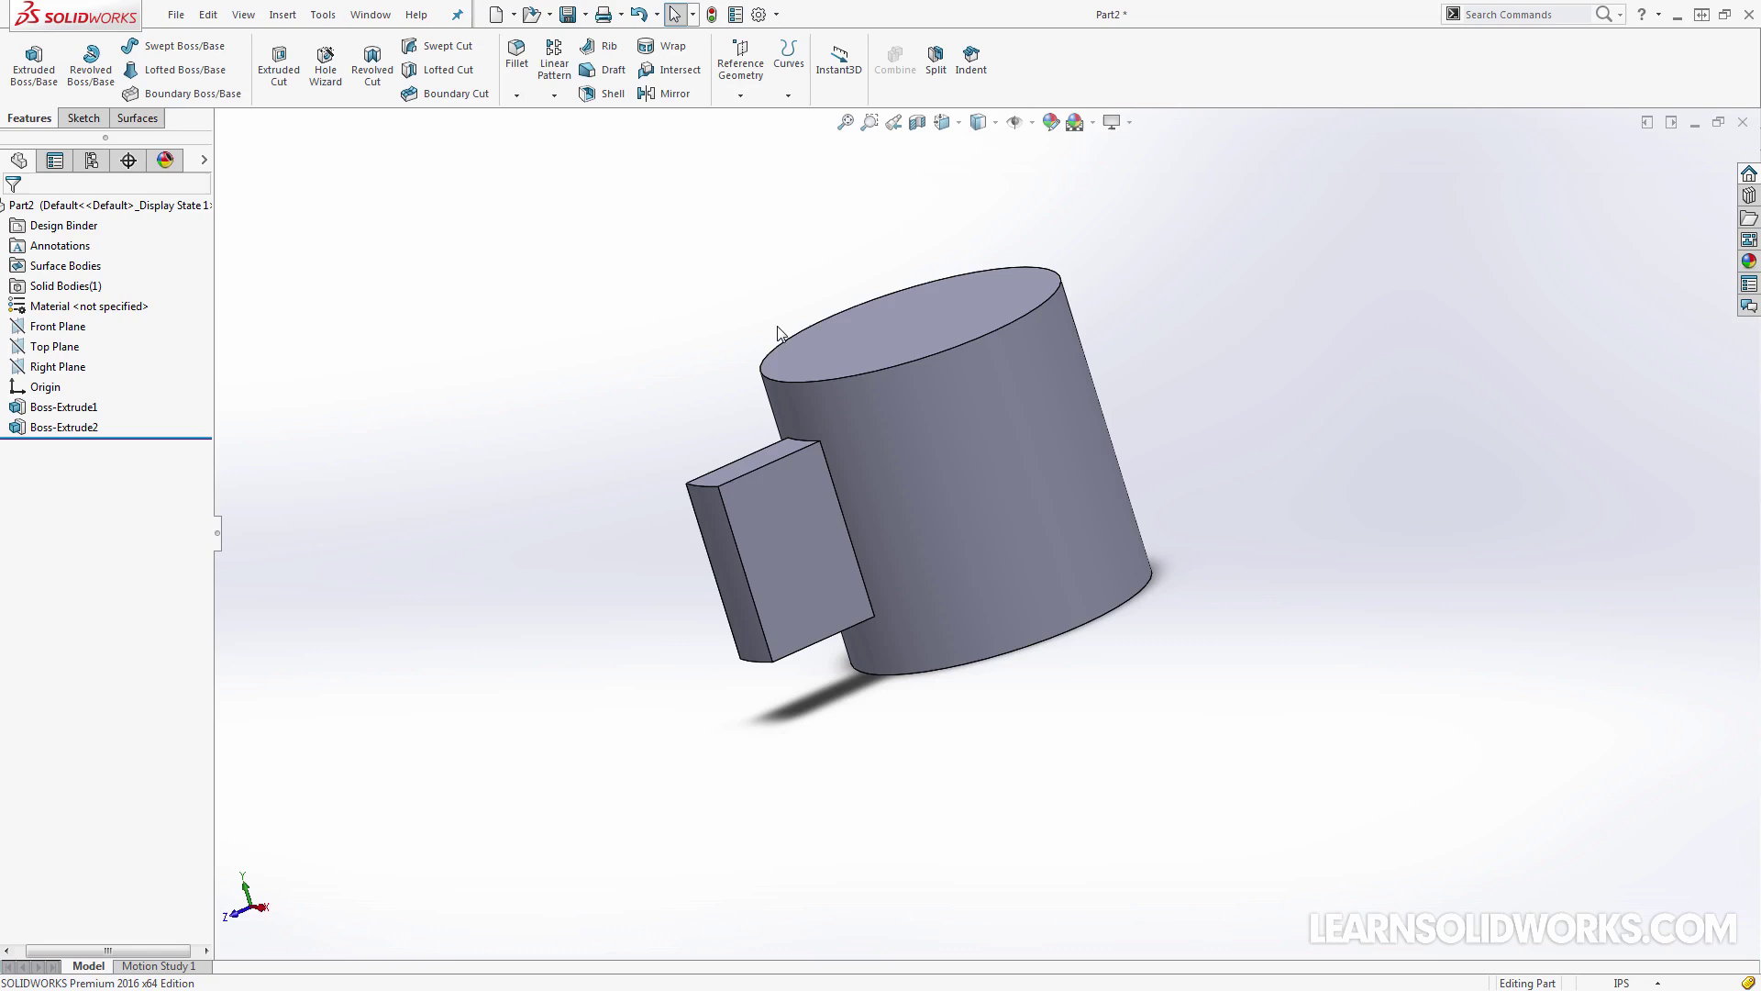
pyautogui.moveTo(748, 371); pyautogui.dragTo(759, 276, button='middle')
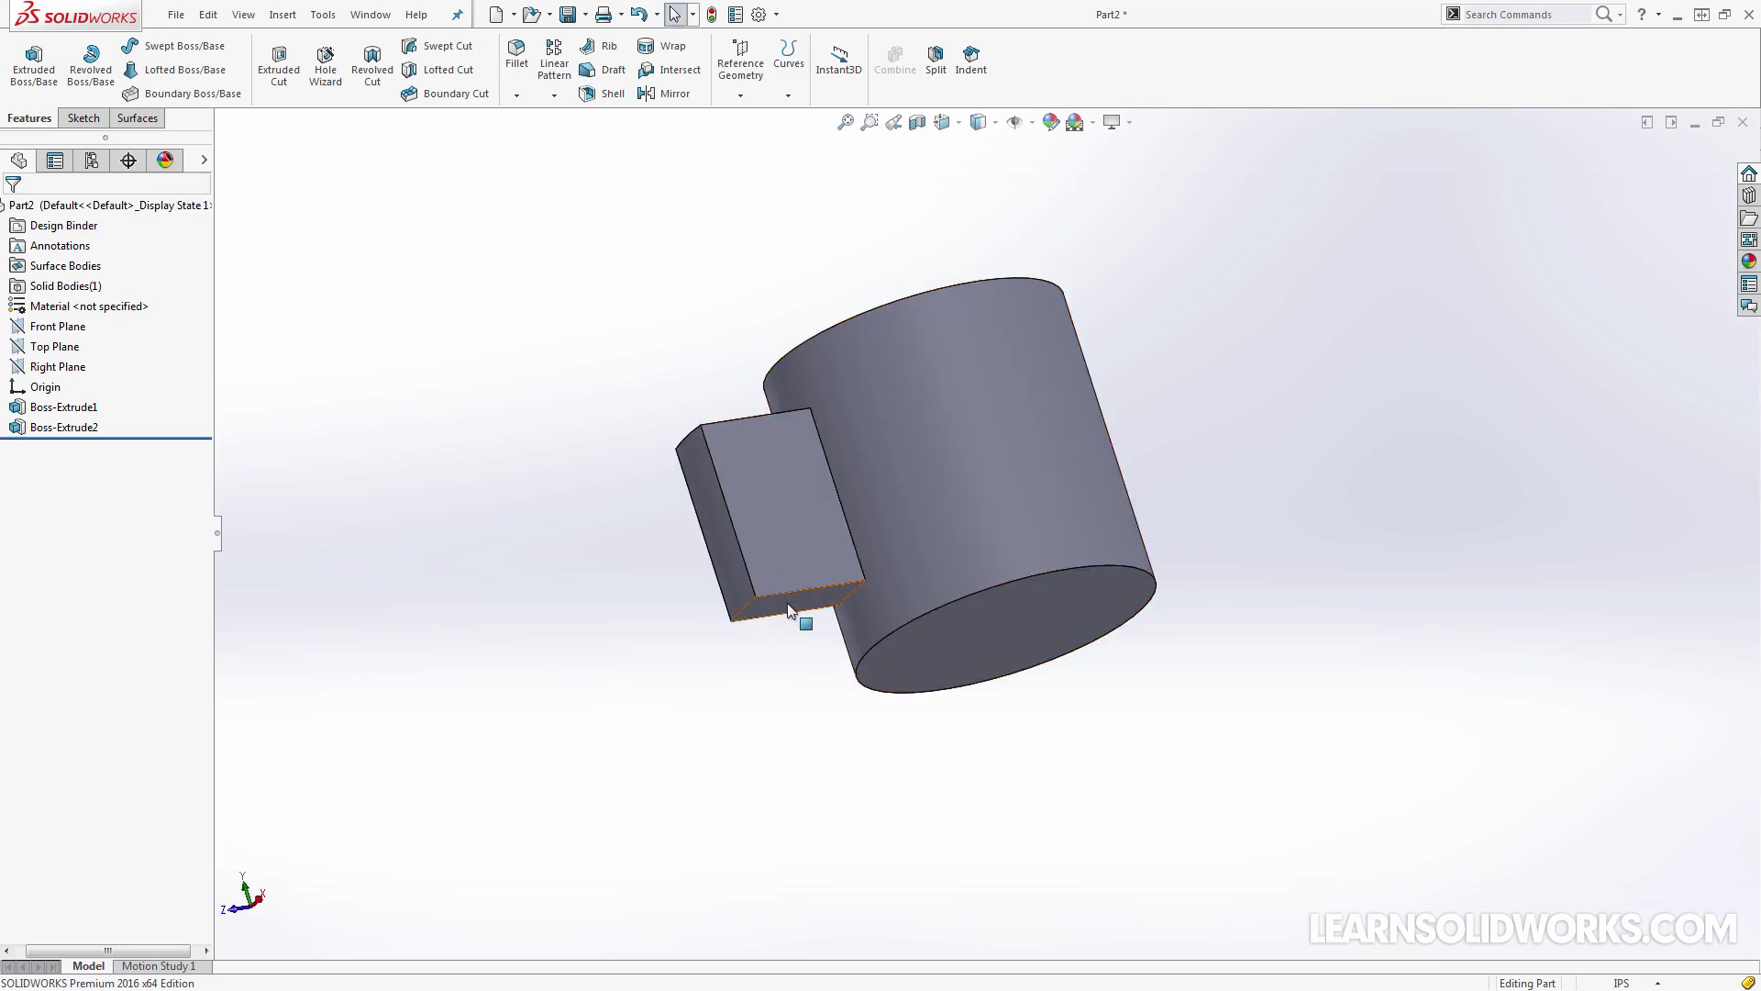
pyautogui.click(828, 597)
pyautogui.click(859, 548)
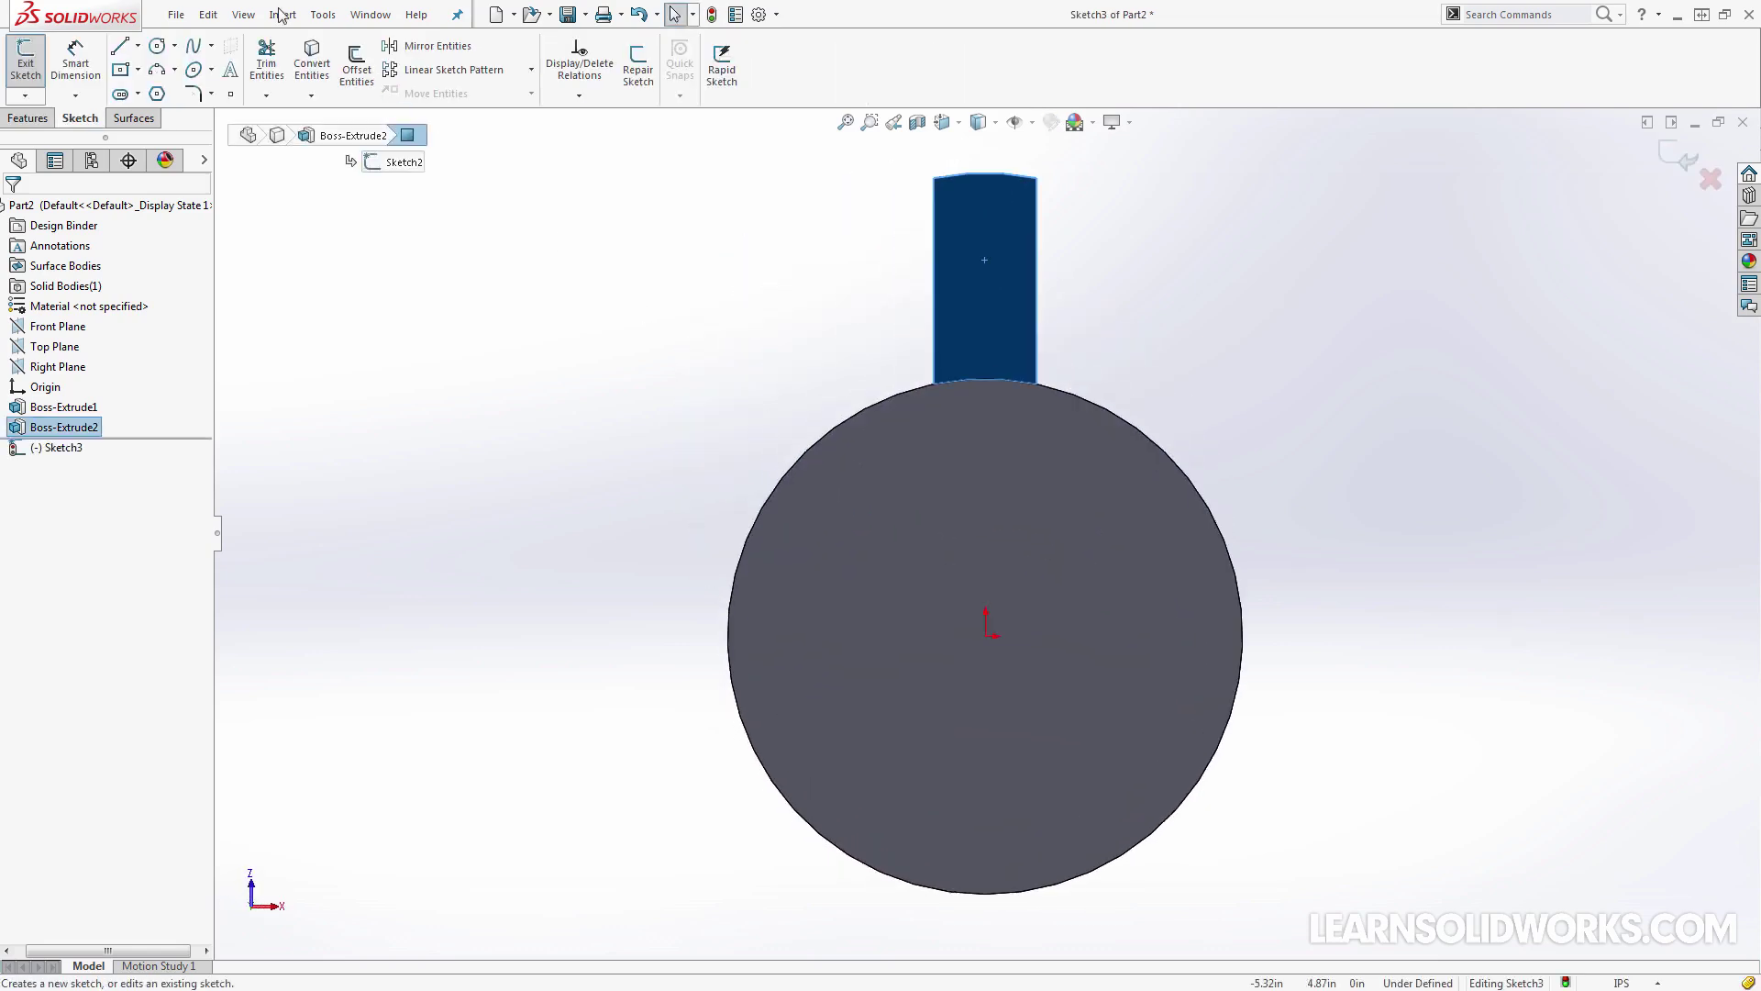
pyautogui.click(156, 45)
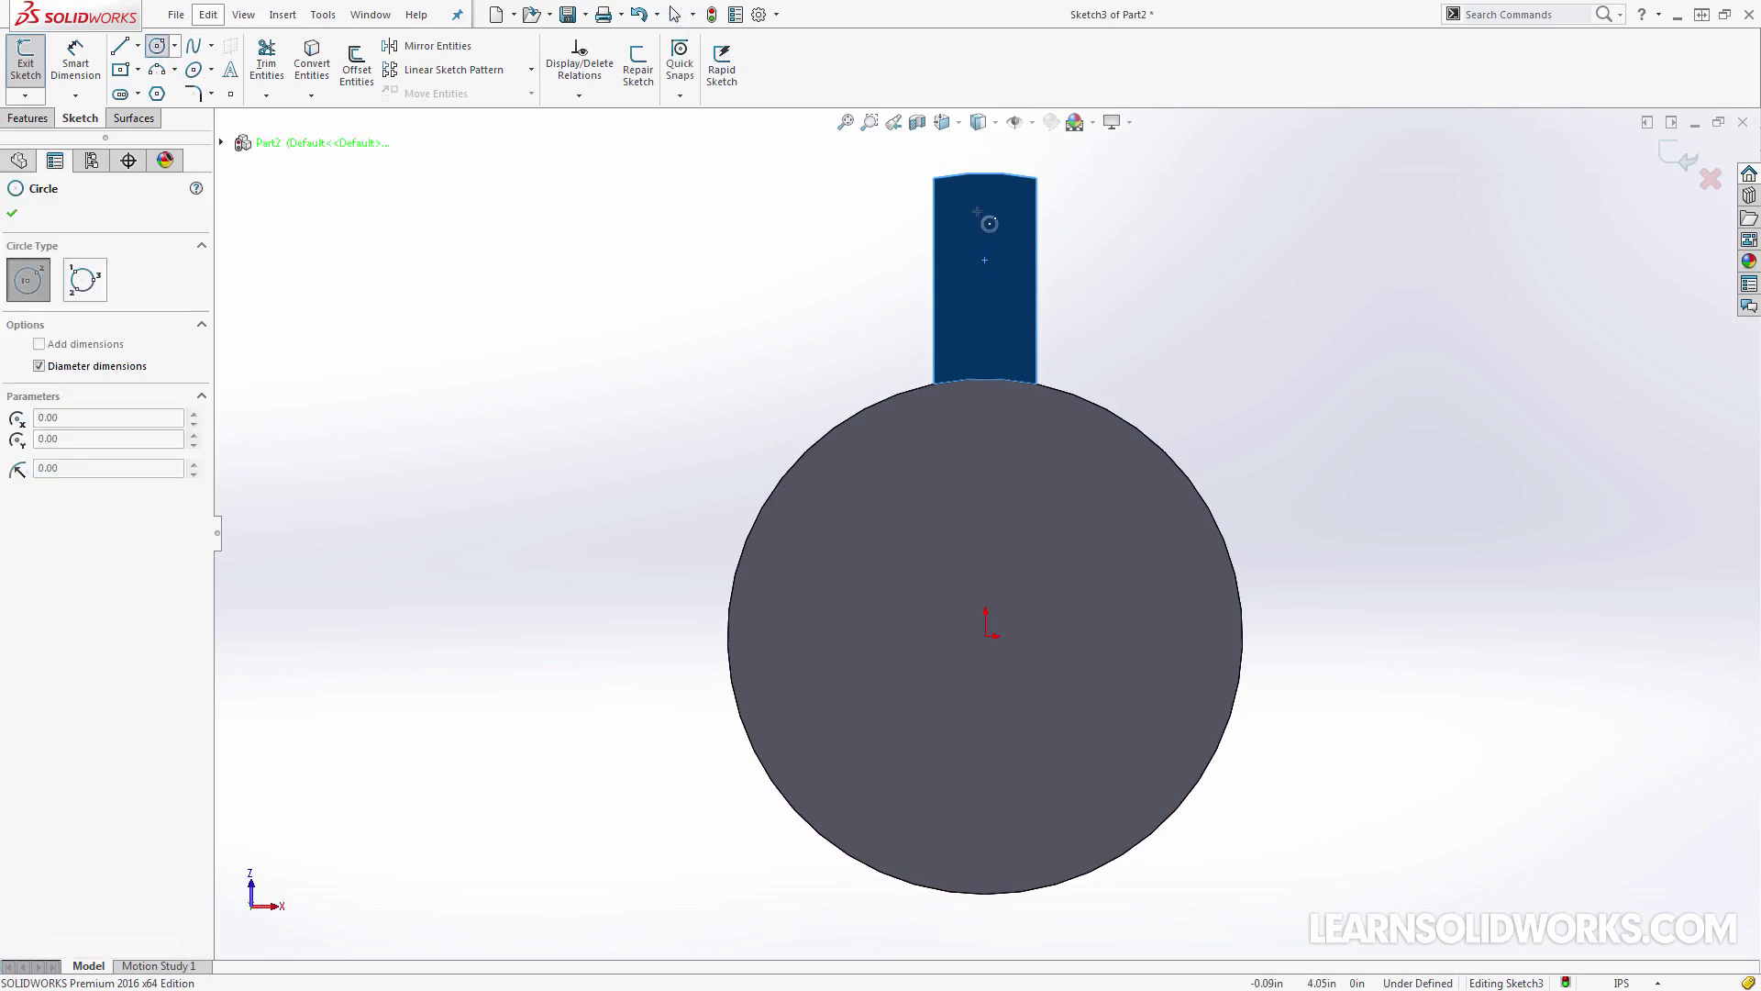
pyautogui.click(985, 172)
pyautogui.click(1061, 236)
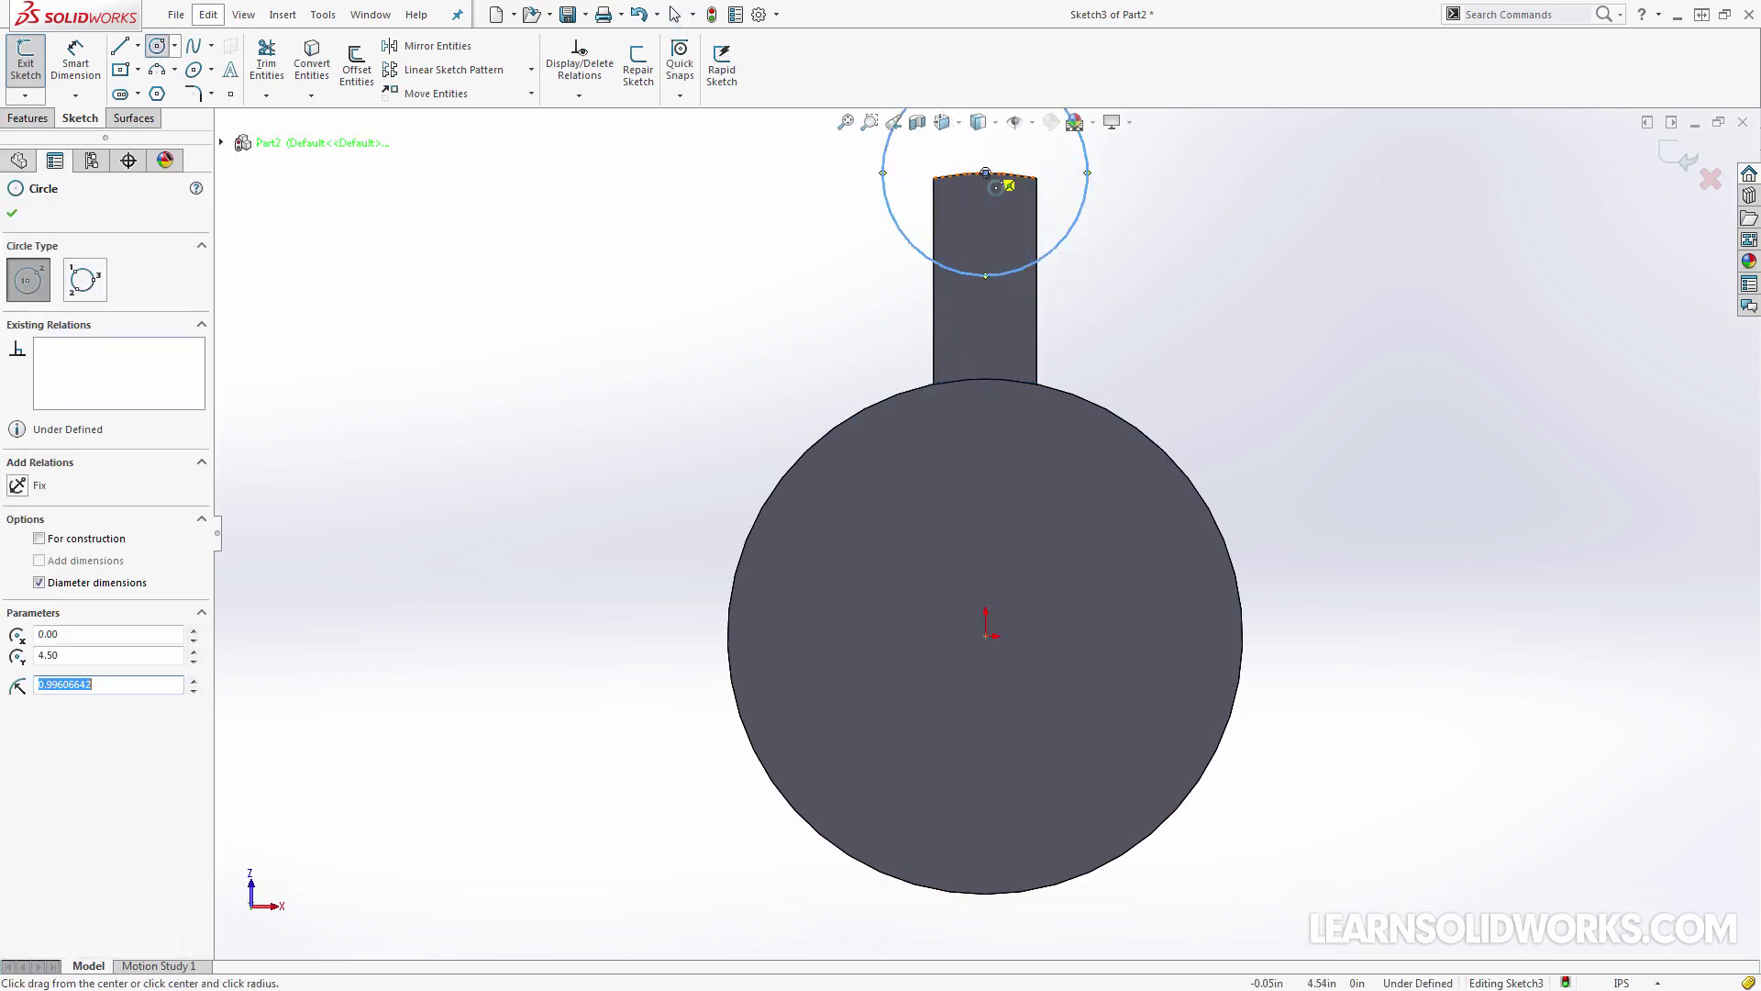
pyautogui.click(1682, 163)
pyautogui.moveTo(1321, 474); pyautogui.dragTo(1423, 569, button='middle')
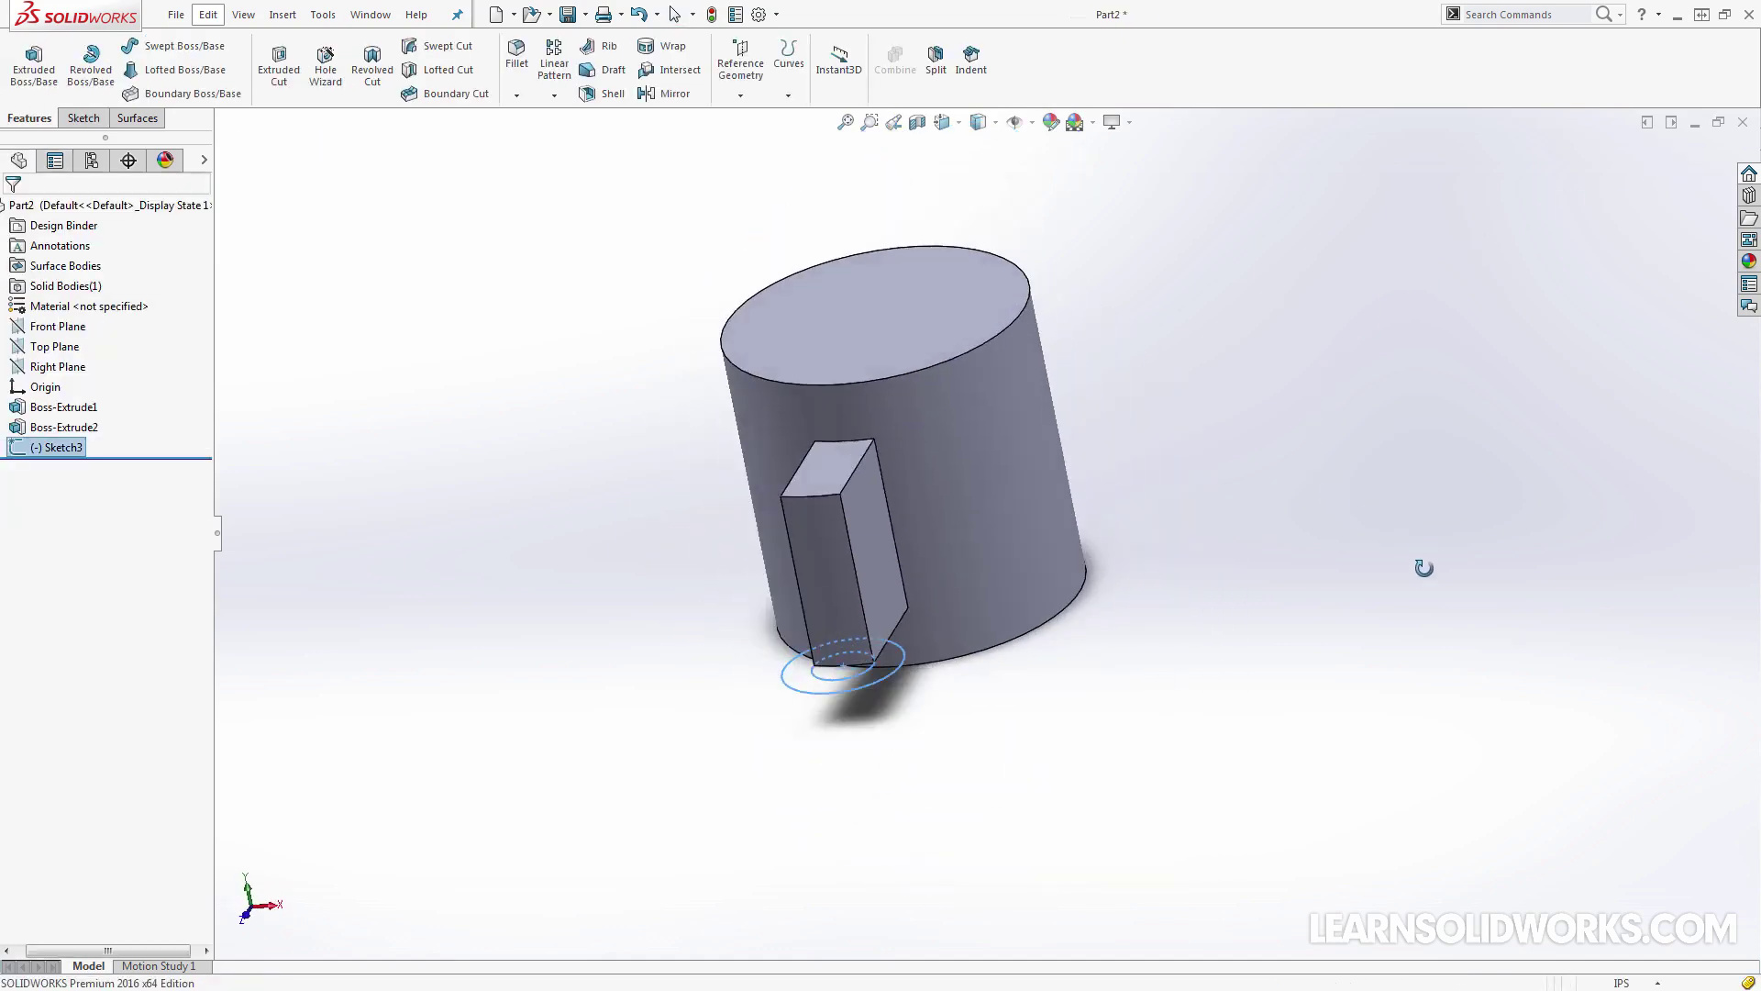
pyautogui.scroll(-3, 926, 505)
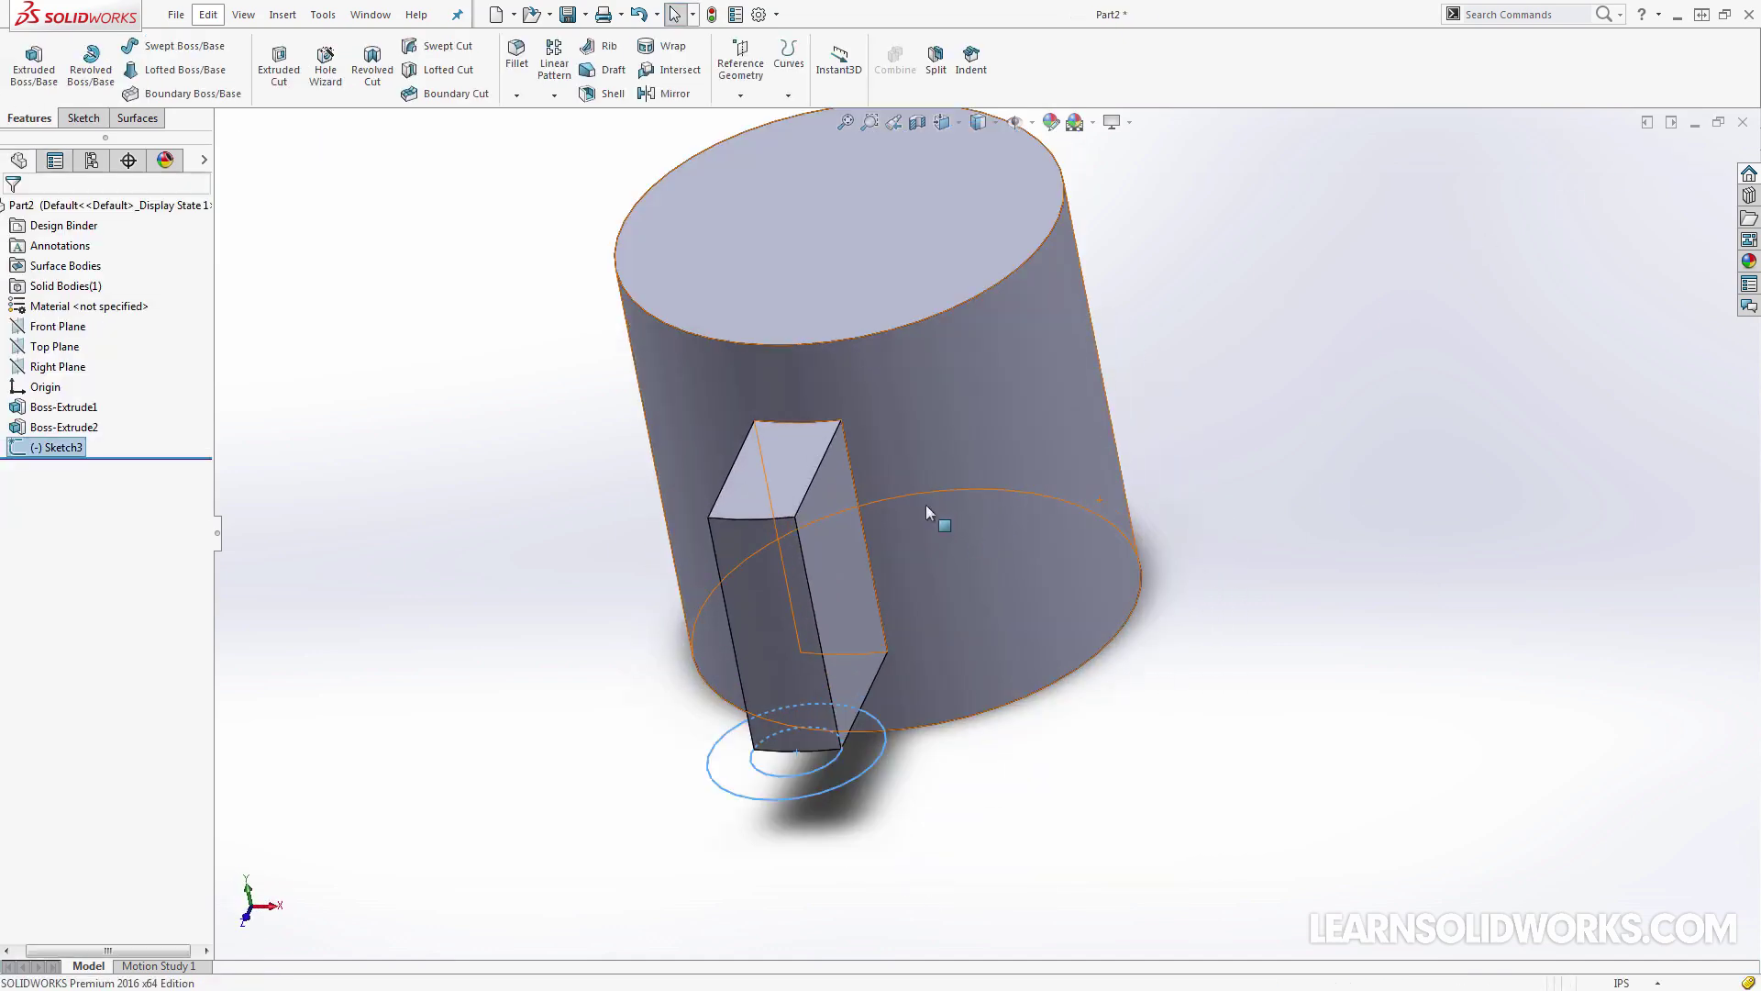
# Start a new extrusion, clear its Selected Contours, and pick the outer ring region
pyautogui.click(34, 64)
pyautogui.moveTo(851, 798); pyautogui.dragTo(875, 695, button='middle')
pyautogui.scroll(5, 1002, 743)
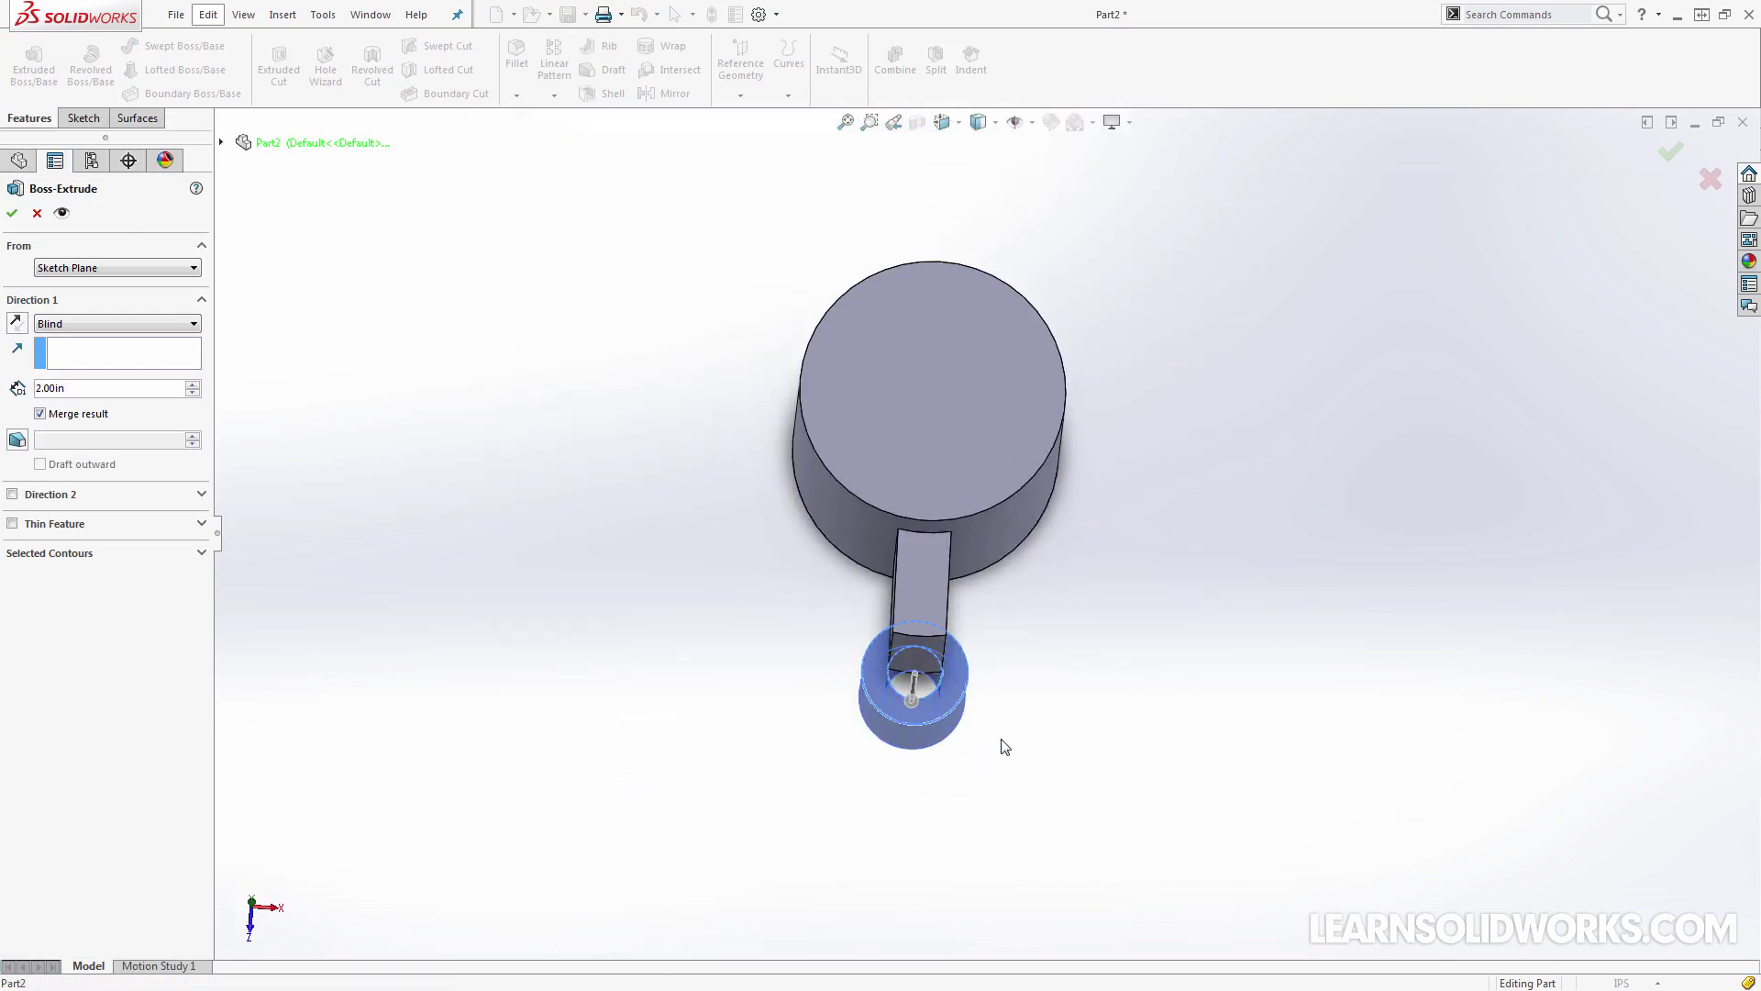
pyautogui.moveTo(1002, 743); pyautogui.dragTo(958, 679, button='middle')
pyautogui.scroll(-4, 958, 679)
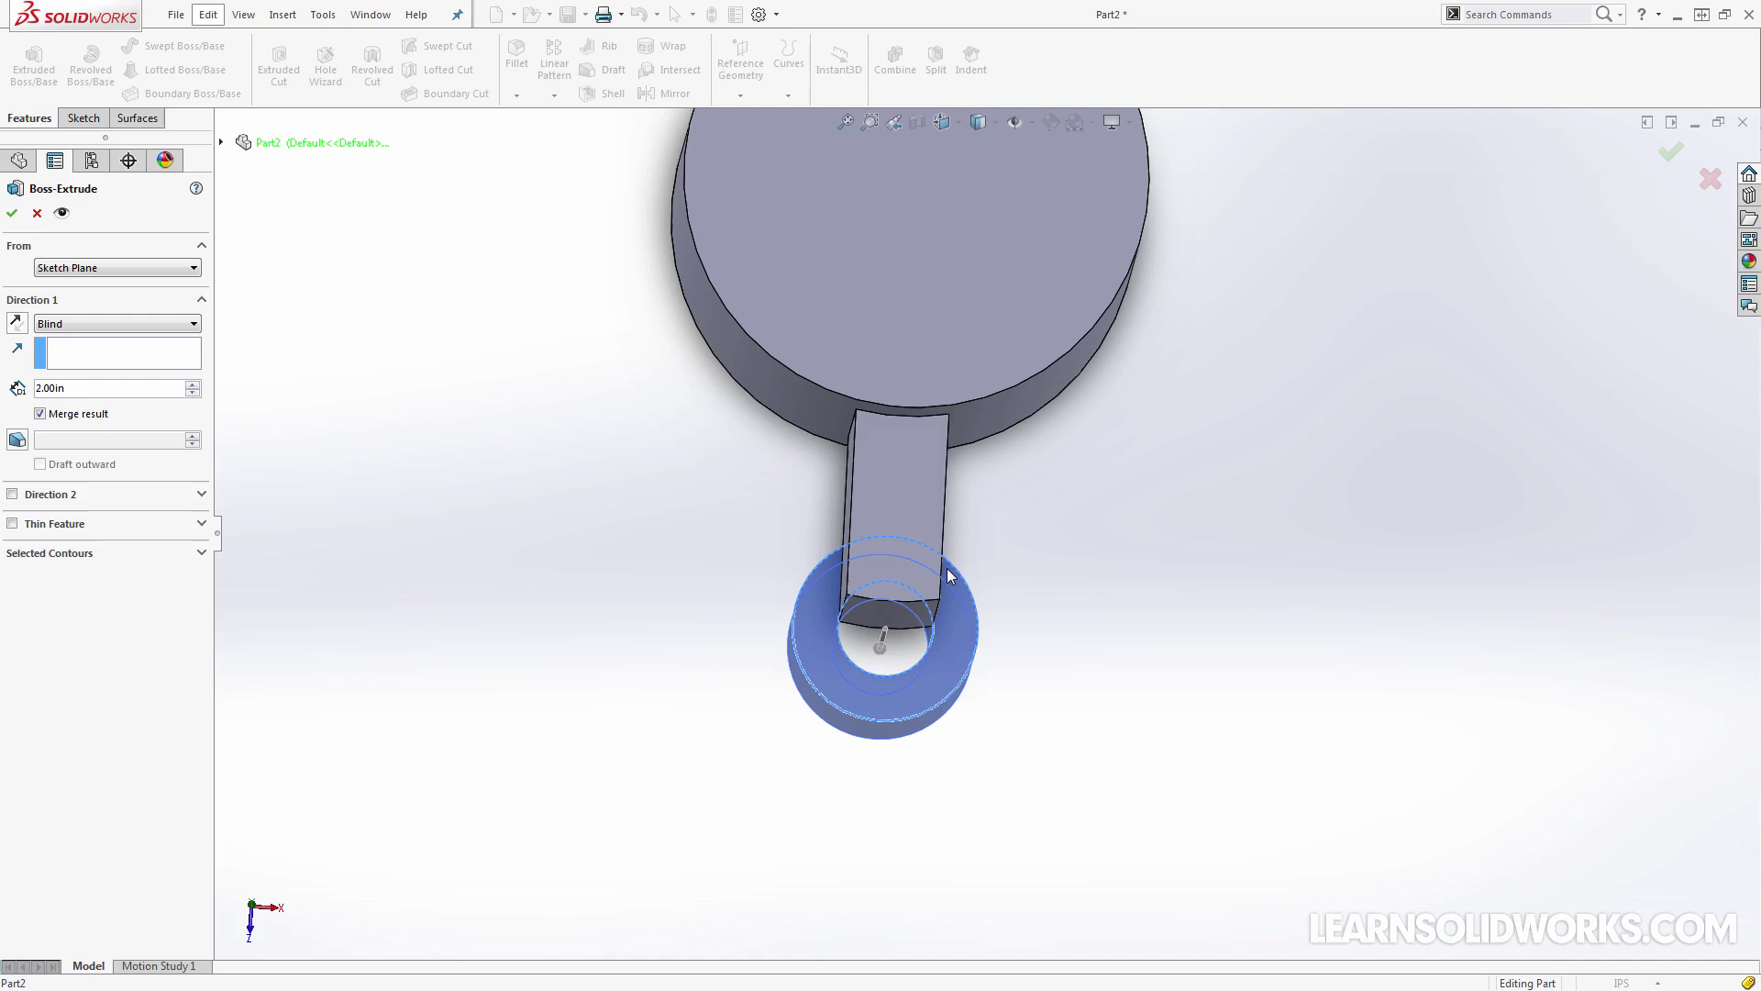
pyautogui.click(88, 554)
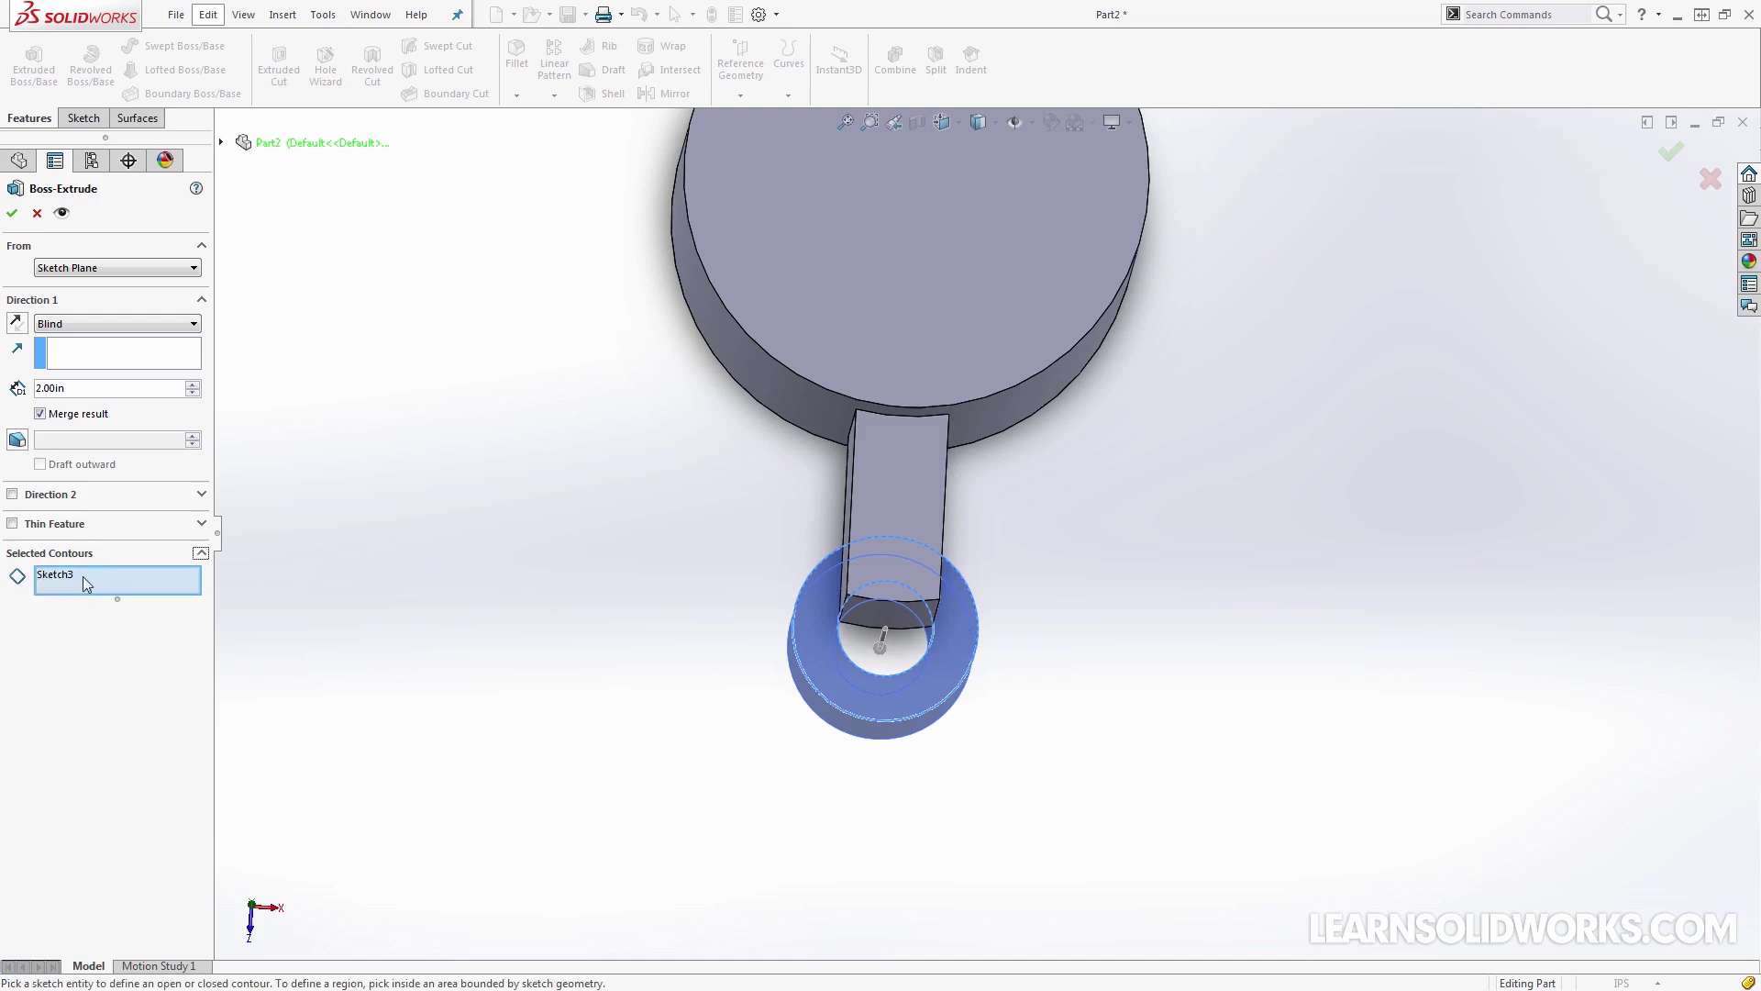
pyautogui.rightClick(88, 576)
pyautogui.click(151, 592)
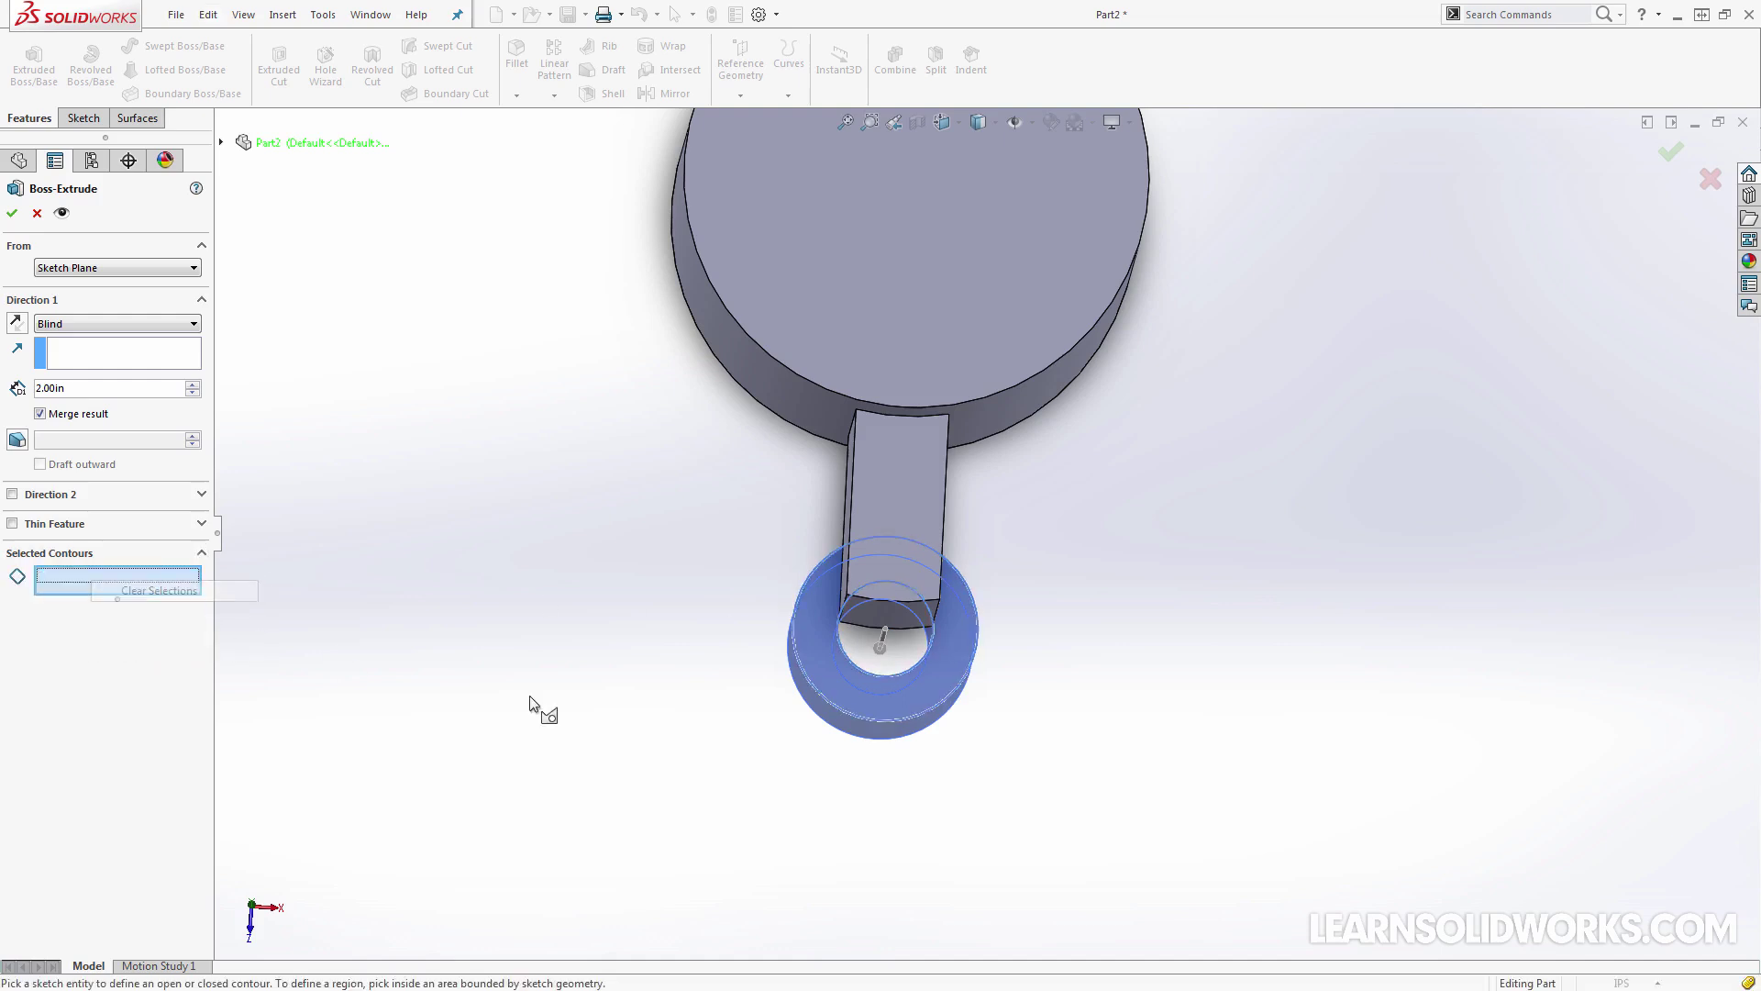
pyautogui.click(934, 685)
pyautogui.click(910, 628)
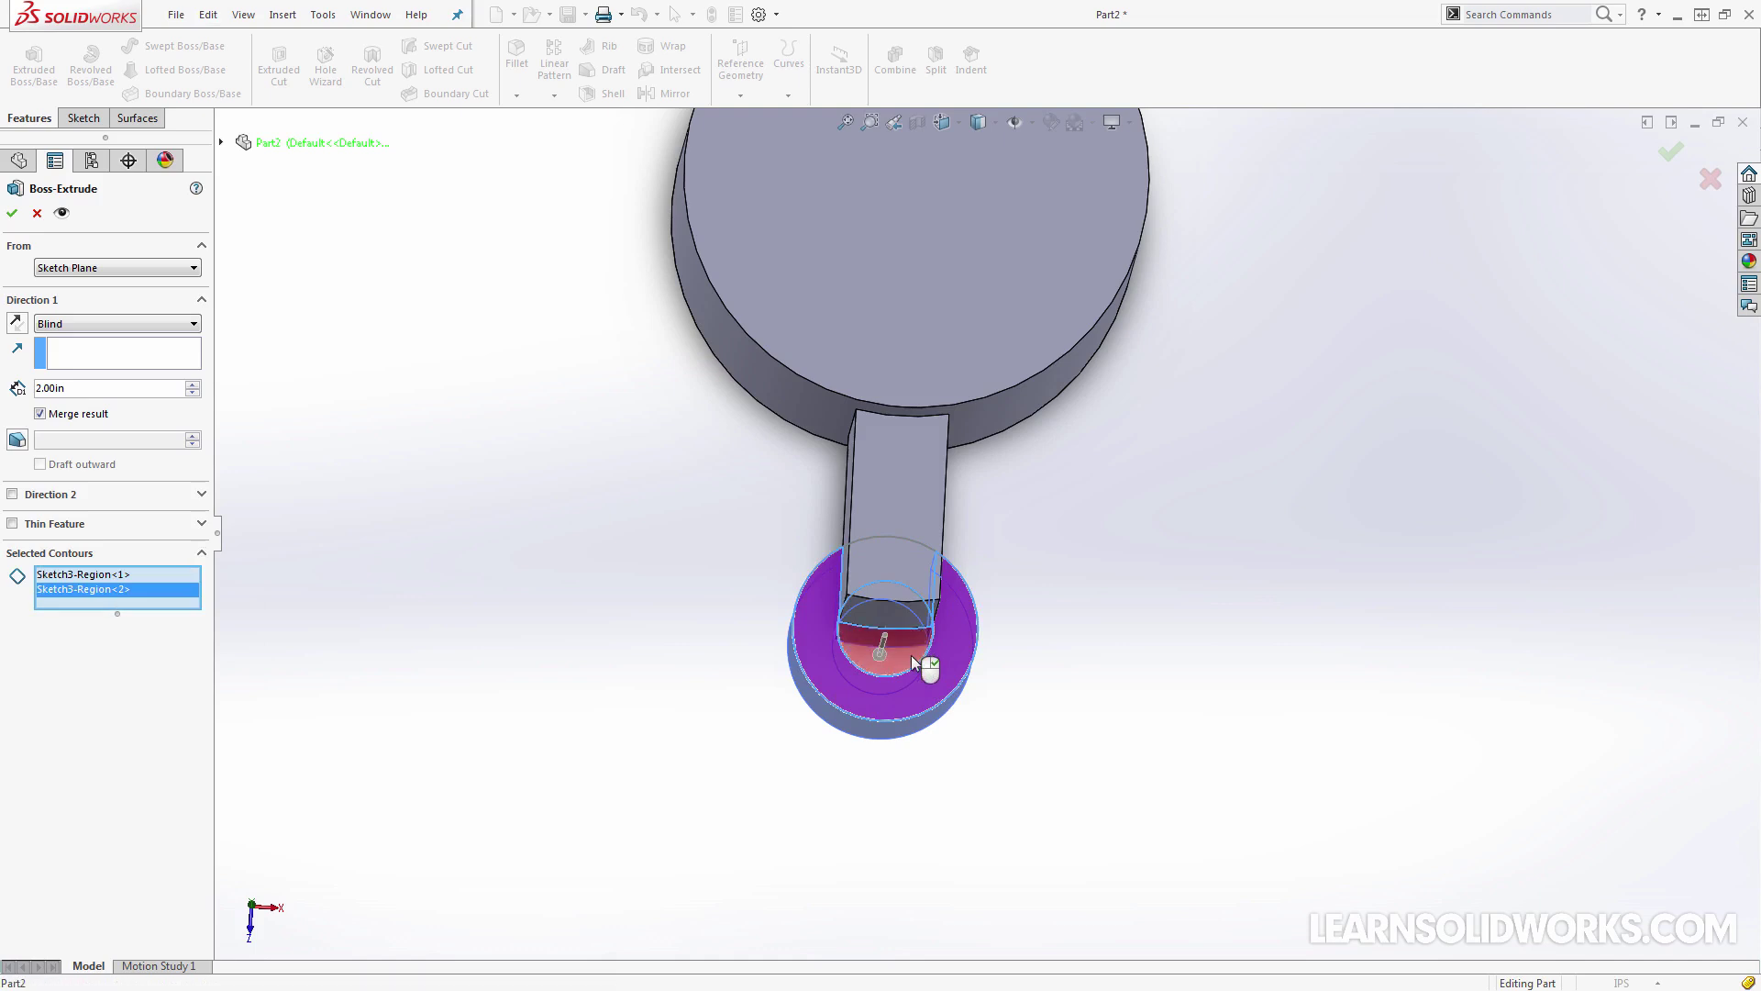
pyautogui.click(911, 655)
pyautogui.scroll(-5, 922, 659)
pyautogui.click(913, 592)
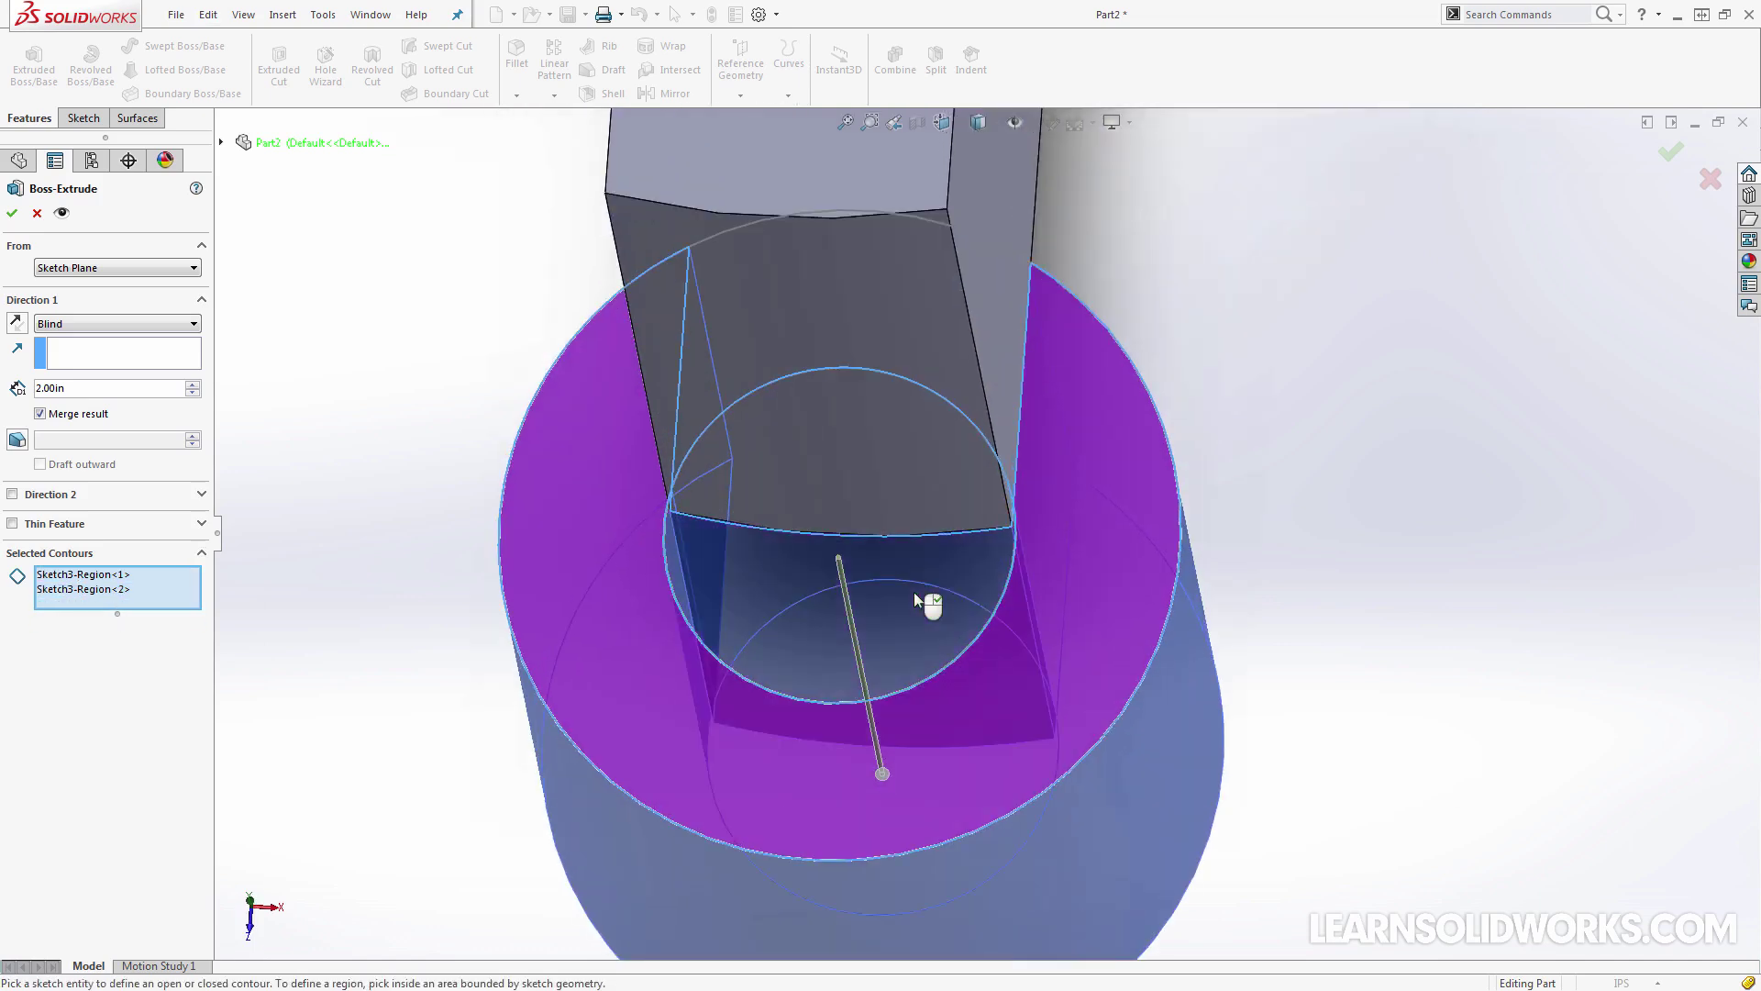
# Settle the contours on Sketch3 Region<1> and the lower circle Region<3>
pyautogui.moveTo(951, 680)
pyautogui.mouseDown(button='middle')
pyautogui.moveTo(966, 727)
pyautogui.moveTo(902, 466)
pyautogui.moveTo(1070, 712)
pyautogui.moveTo(968, 500)
pyautogui.mouseUp(button='middle')
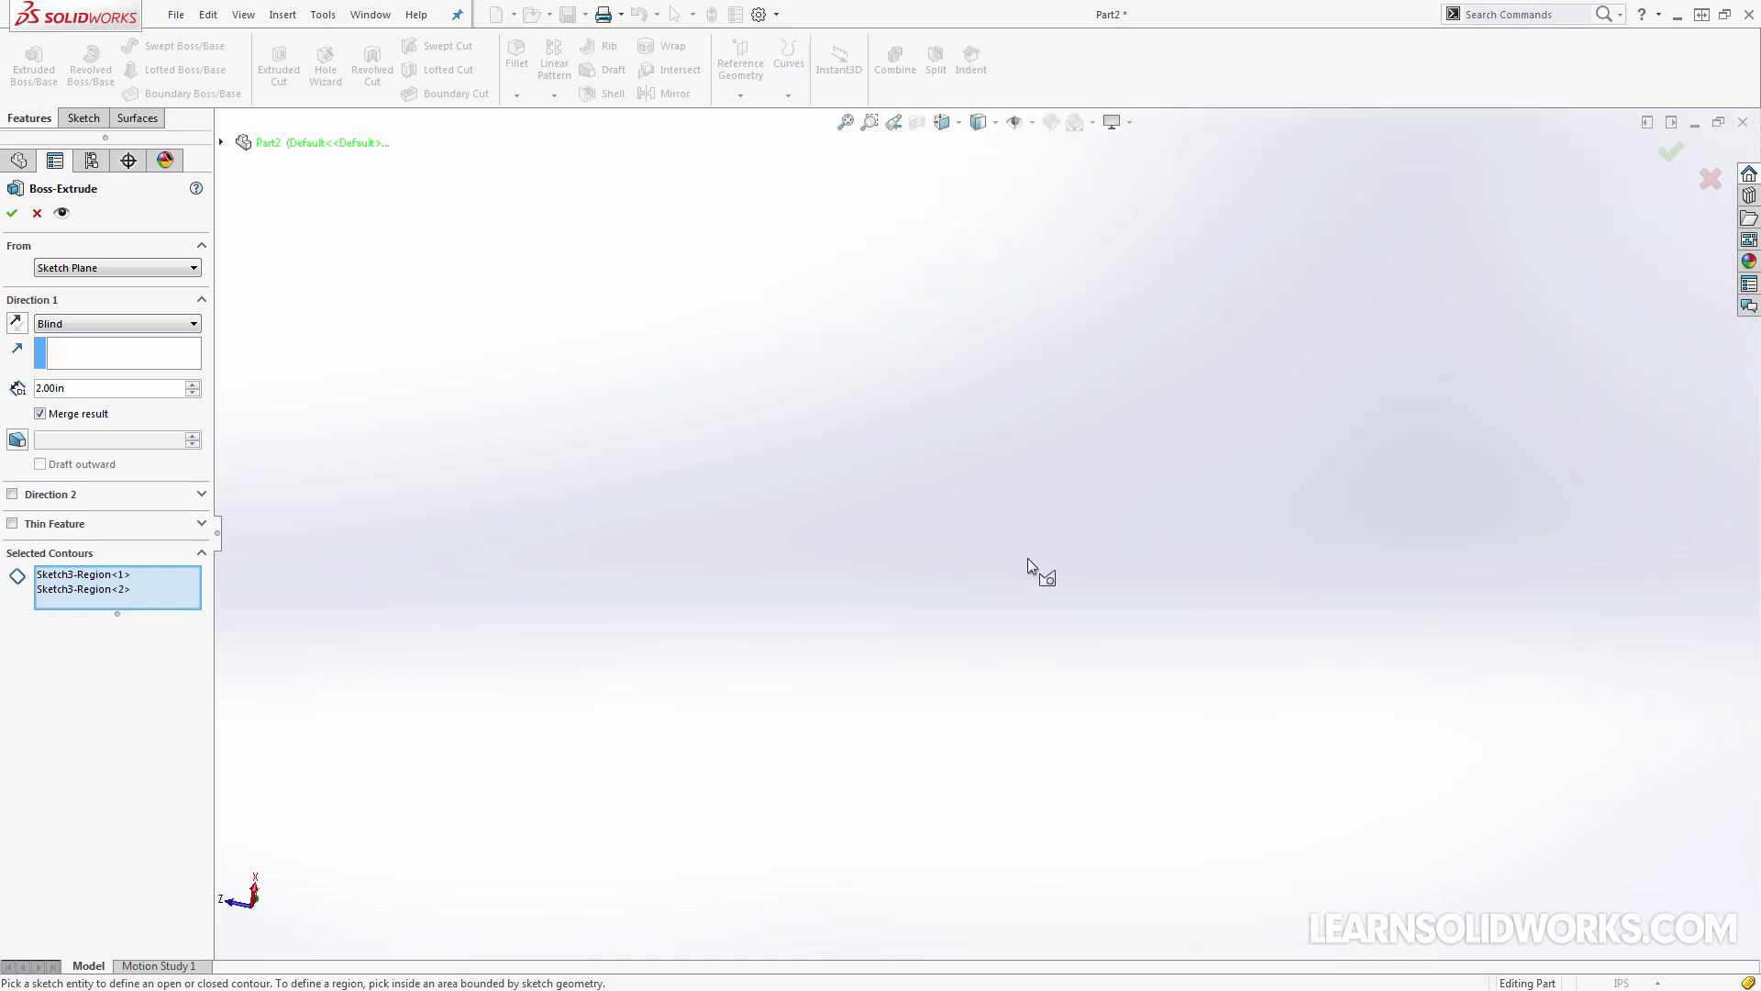
pyautogui.hotkey('ctrl', '5')
pyautogui.scroll(-3, 998, 783)
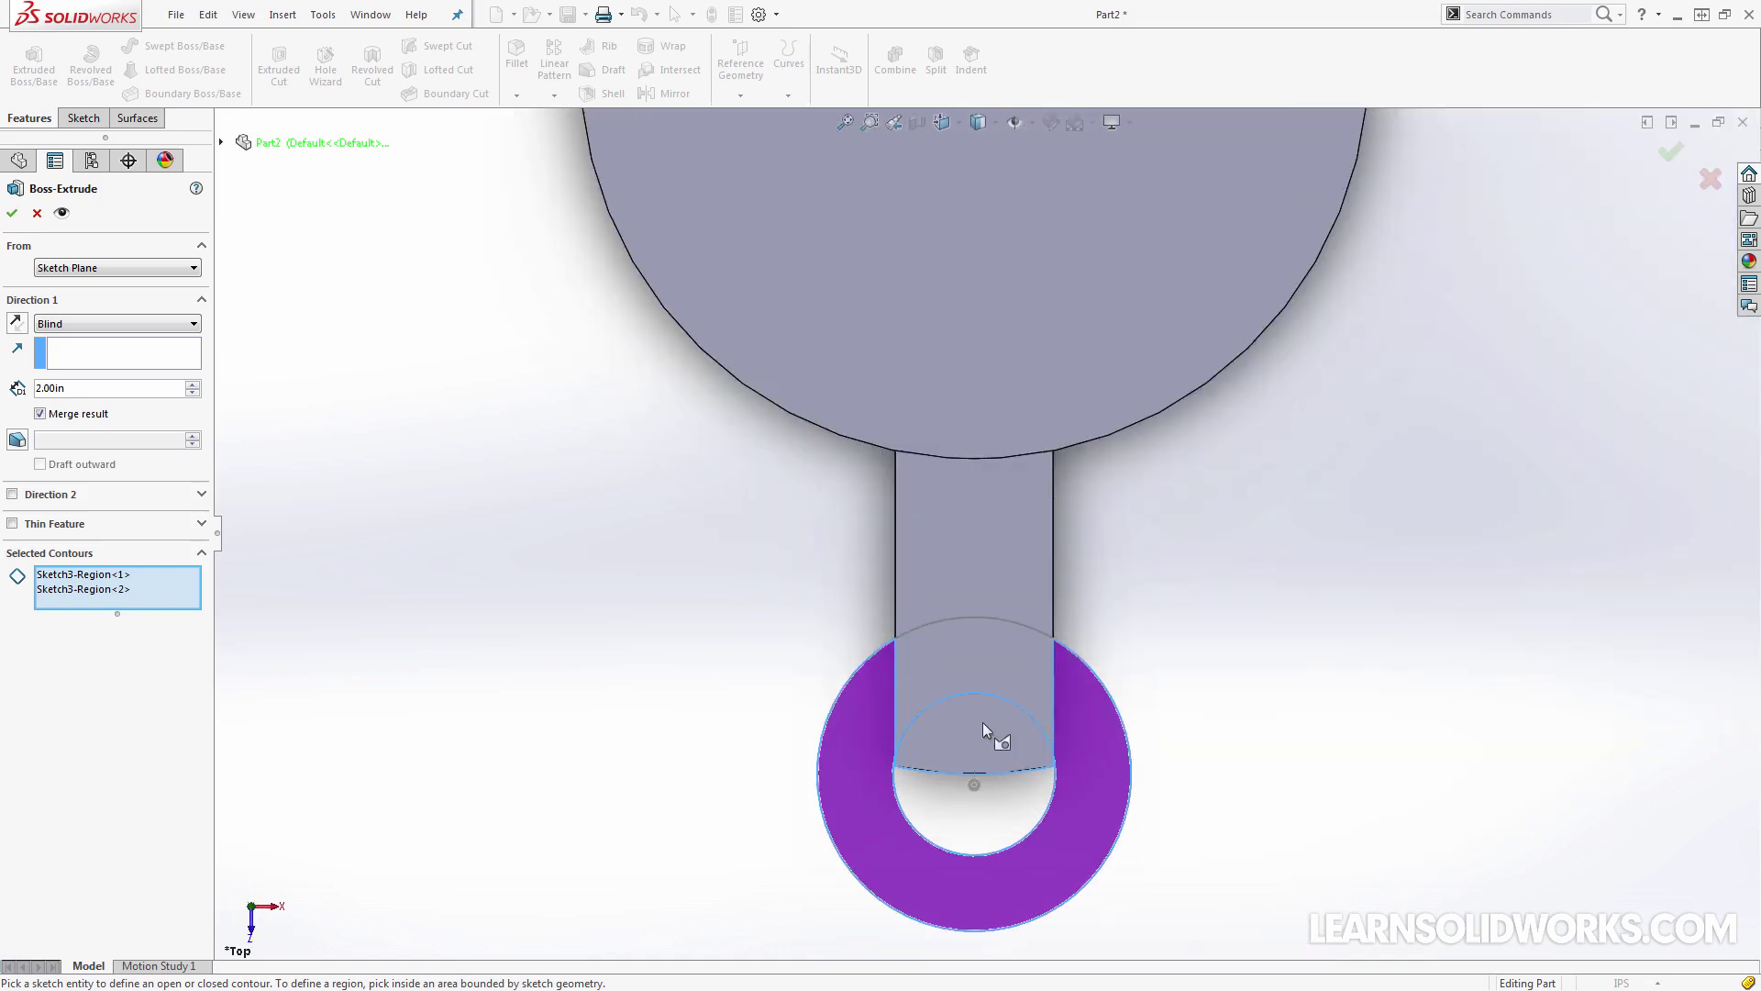
pyautogui.hotkey('ctrl', '7')
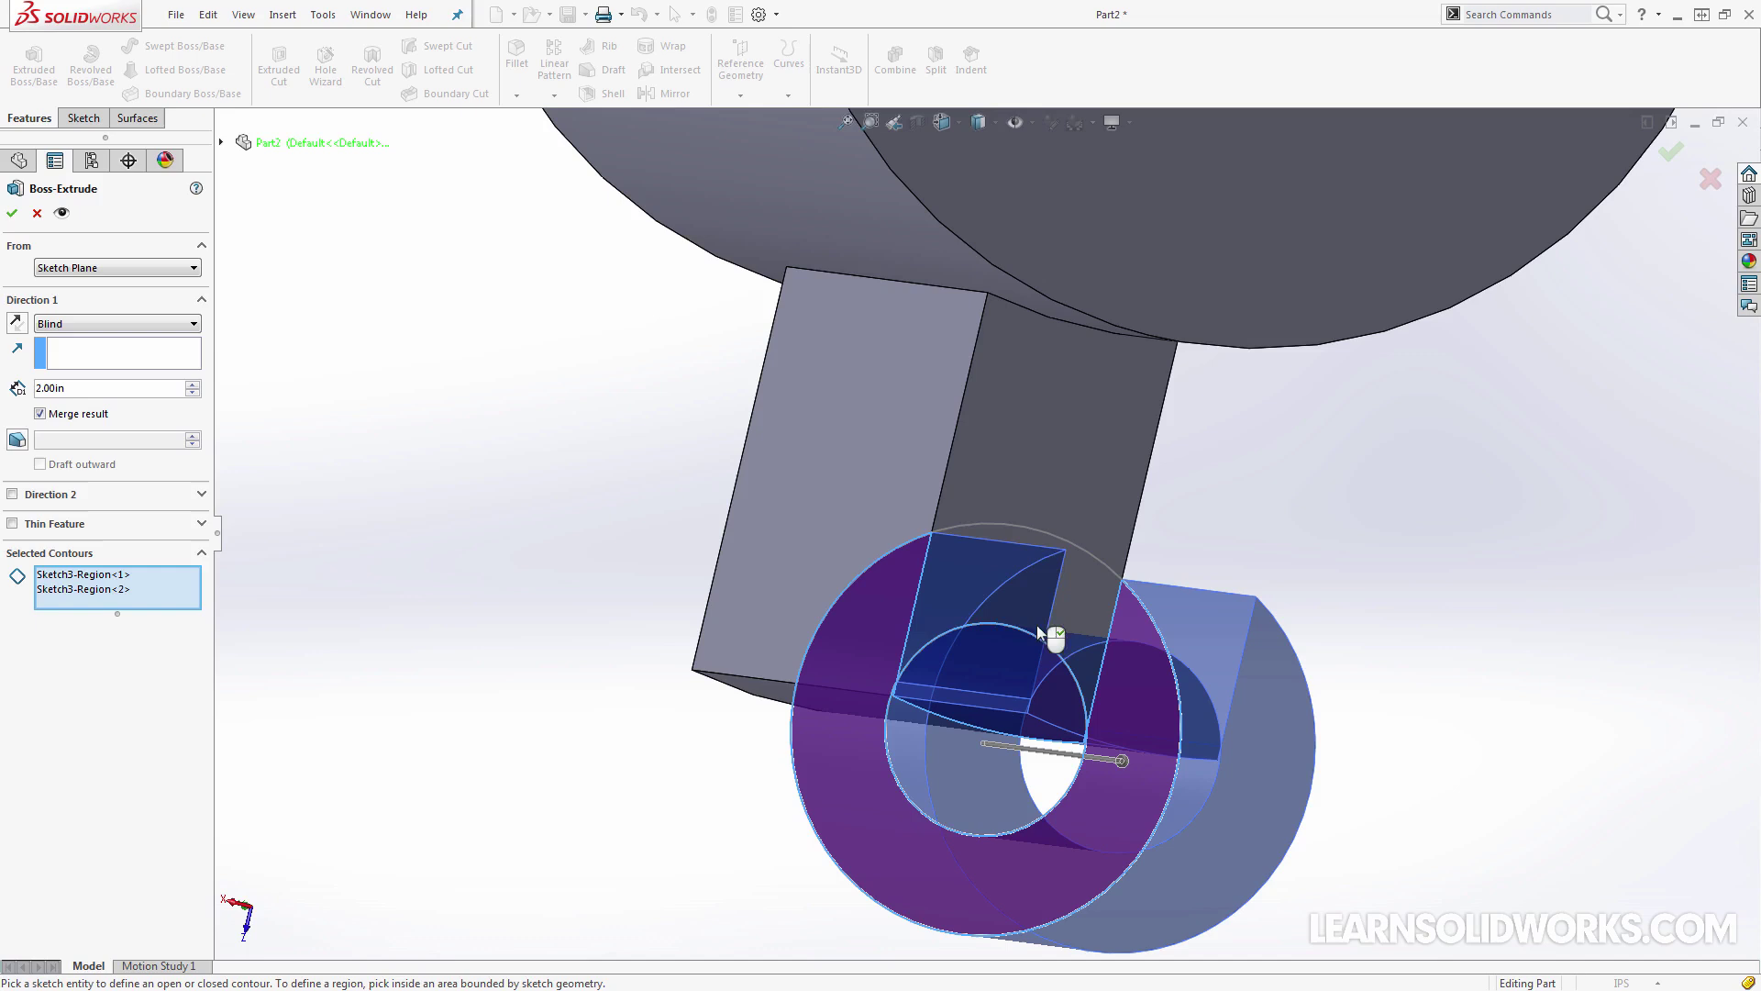
pyautogui.click(1093, 603)
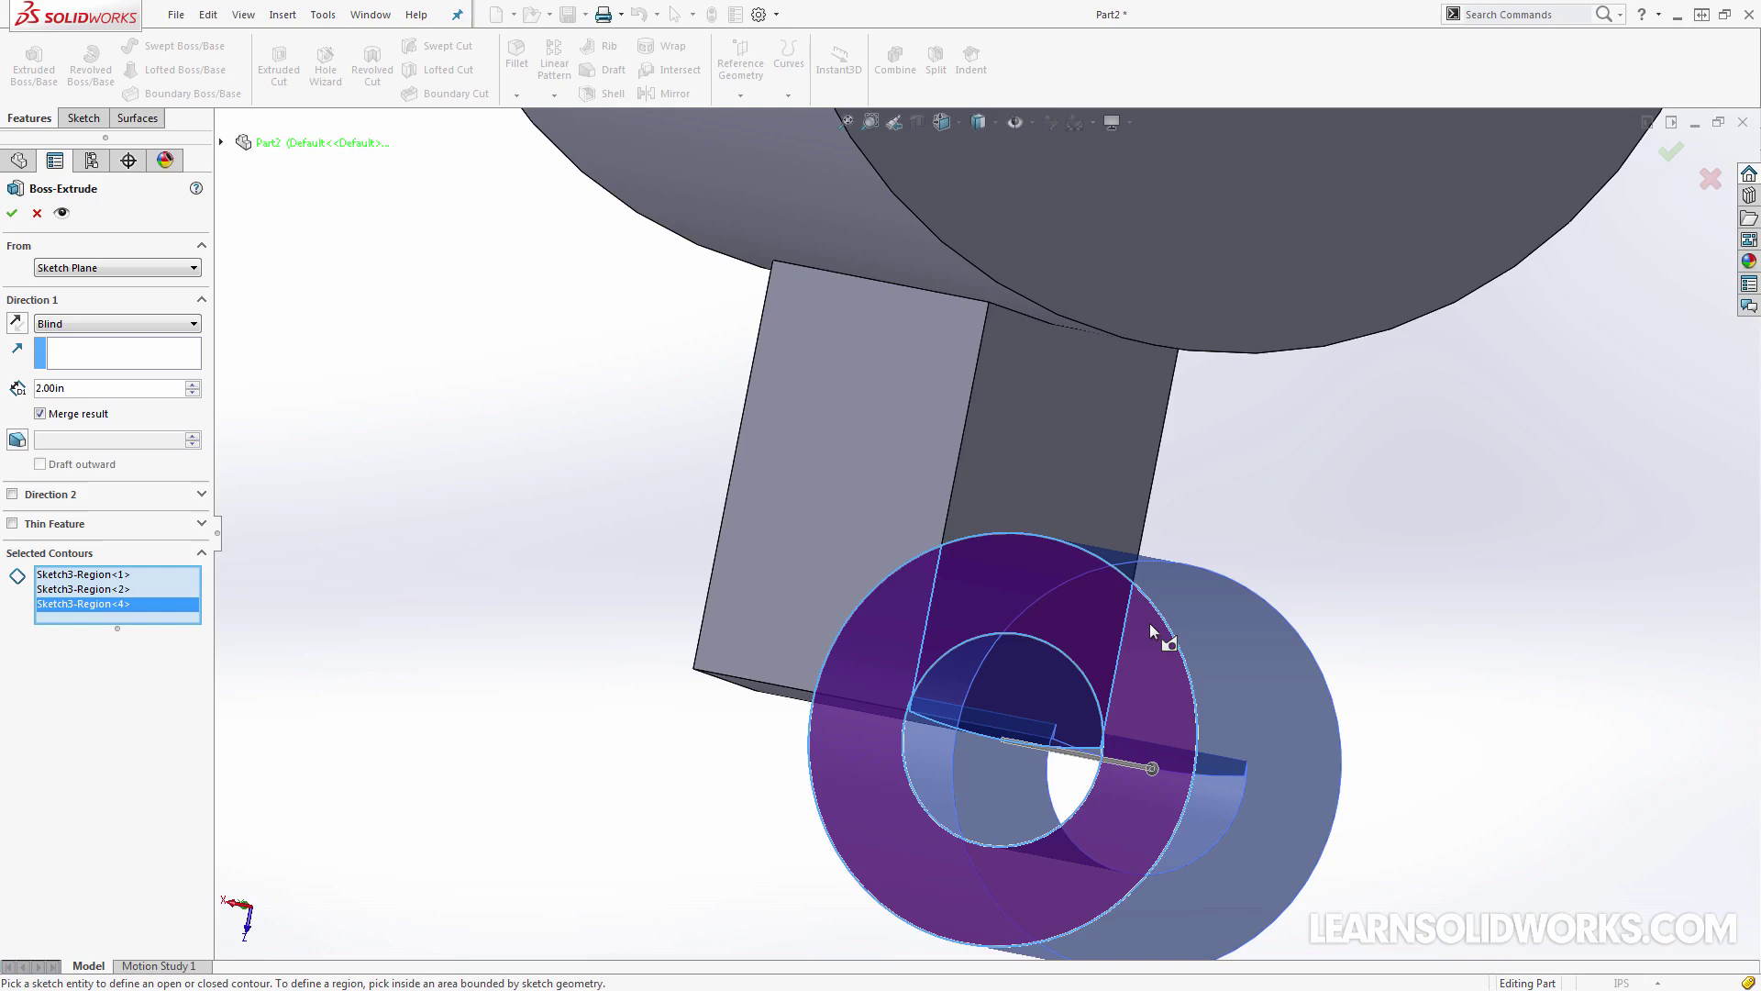
pyautogui.click(1087, 623)
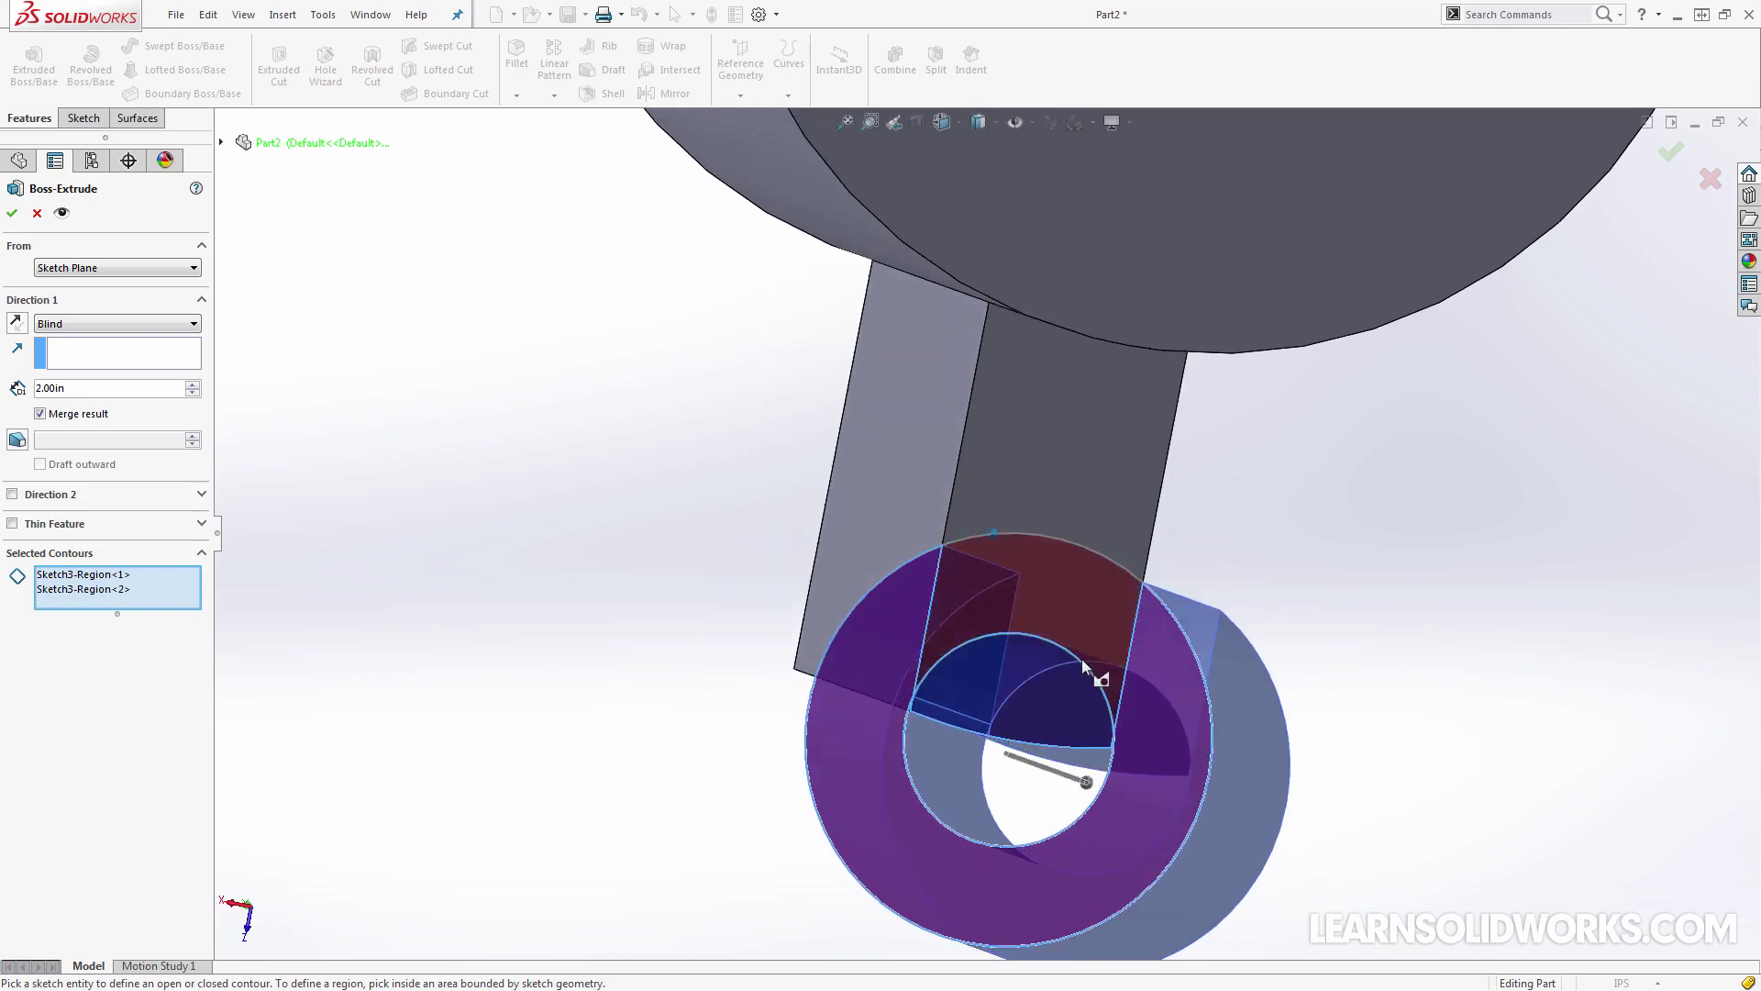
pyautogui.click(1027, 614)
pyautogui.click(977, 767)
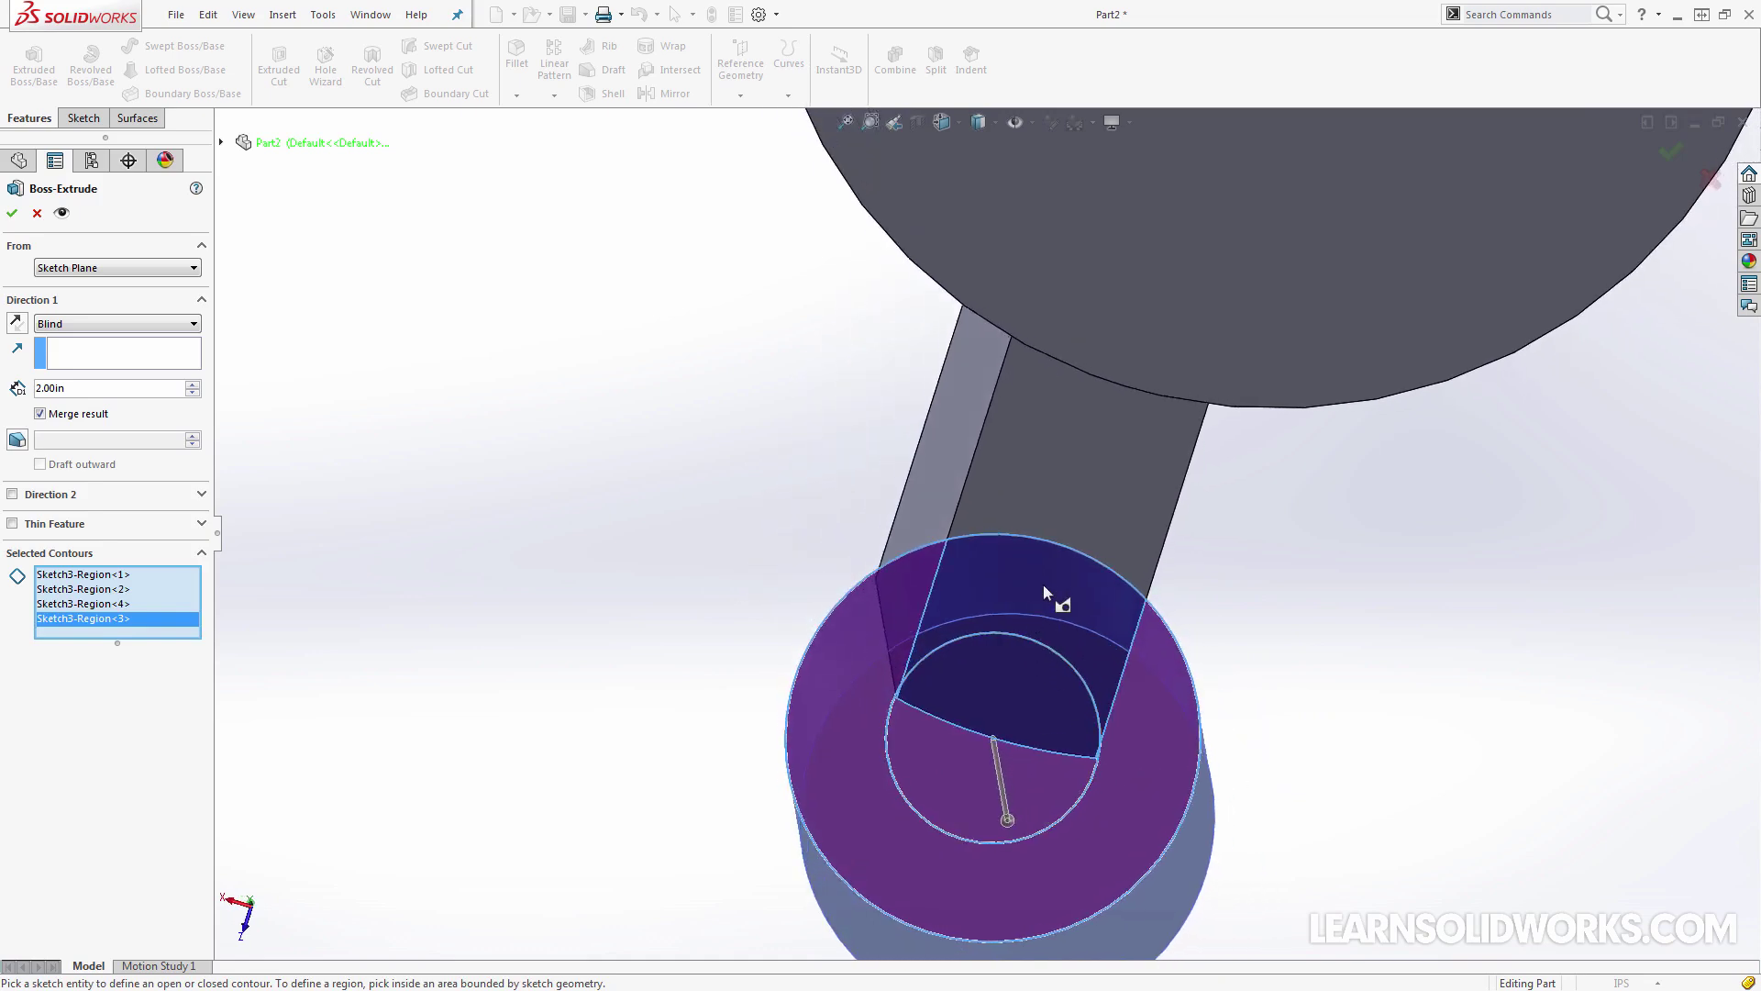
pyautogui.click(1035, 616)
pyautogui.click(1022, 692)
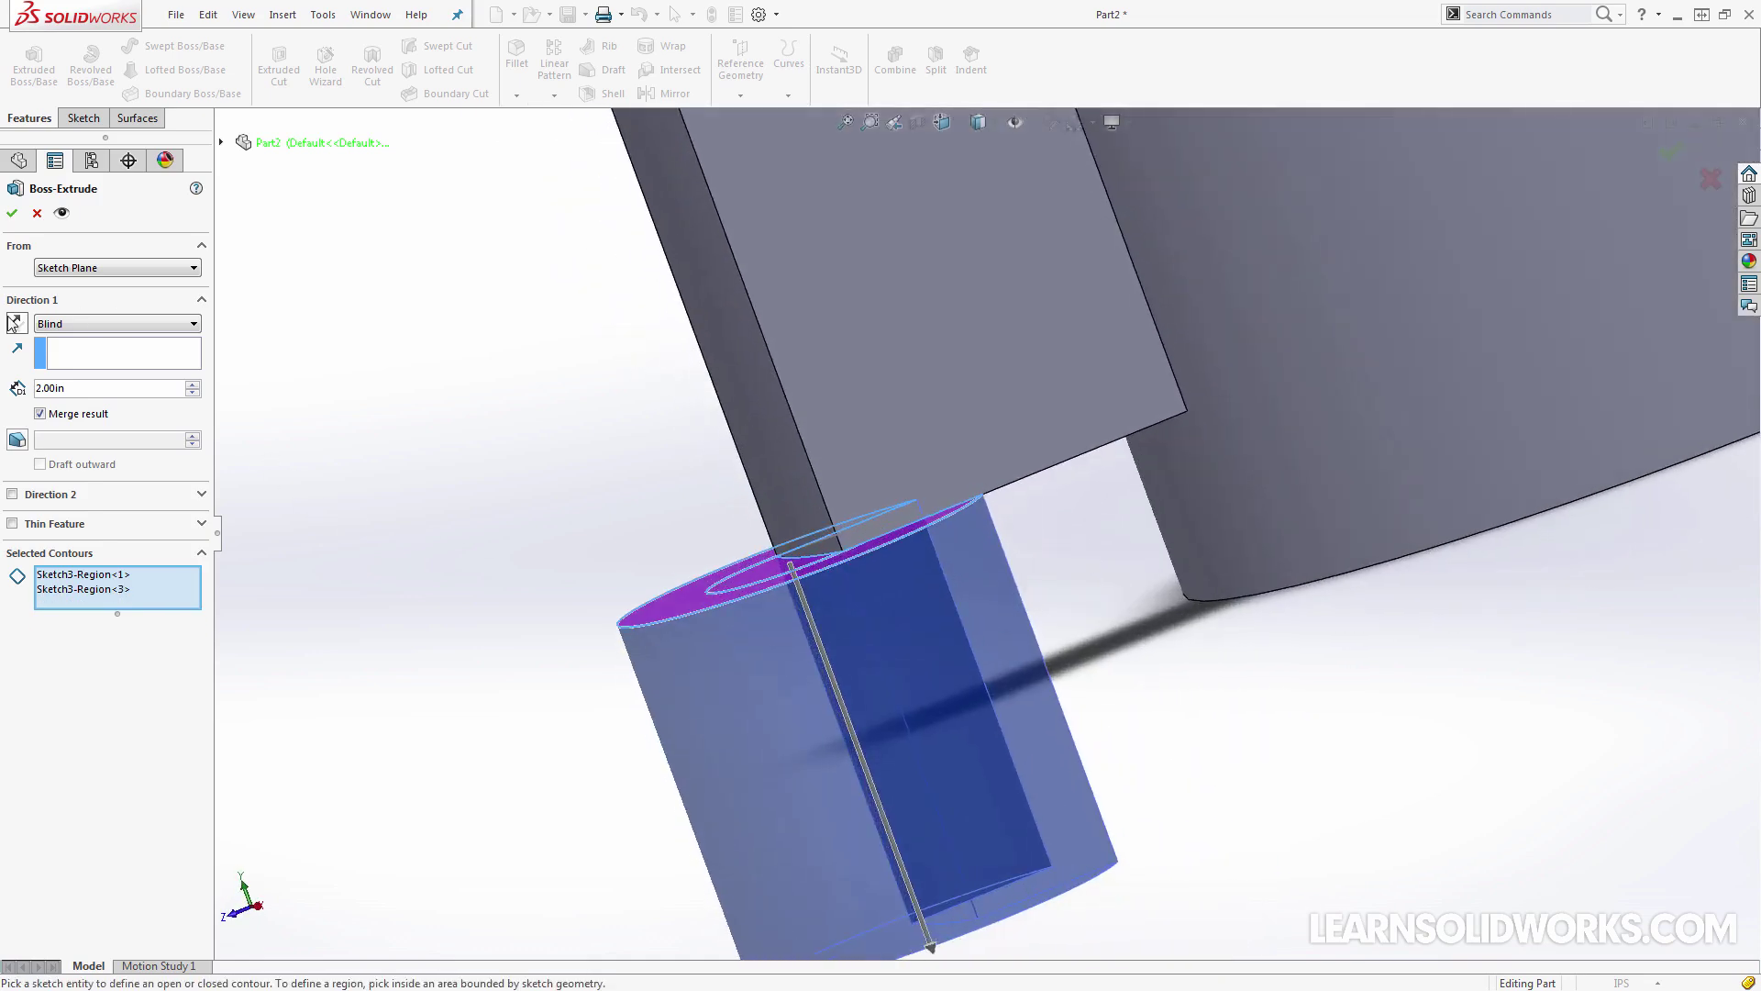
# Reverse the direction and extrude Up To Vertex at the block's top corner as Boss-Extrude3
pyautogui.click(13, 323)
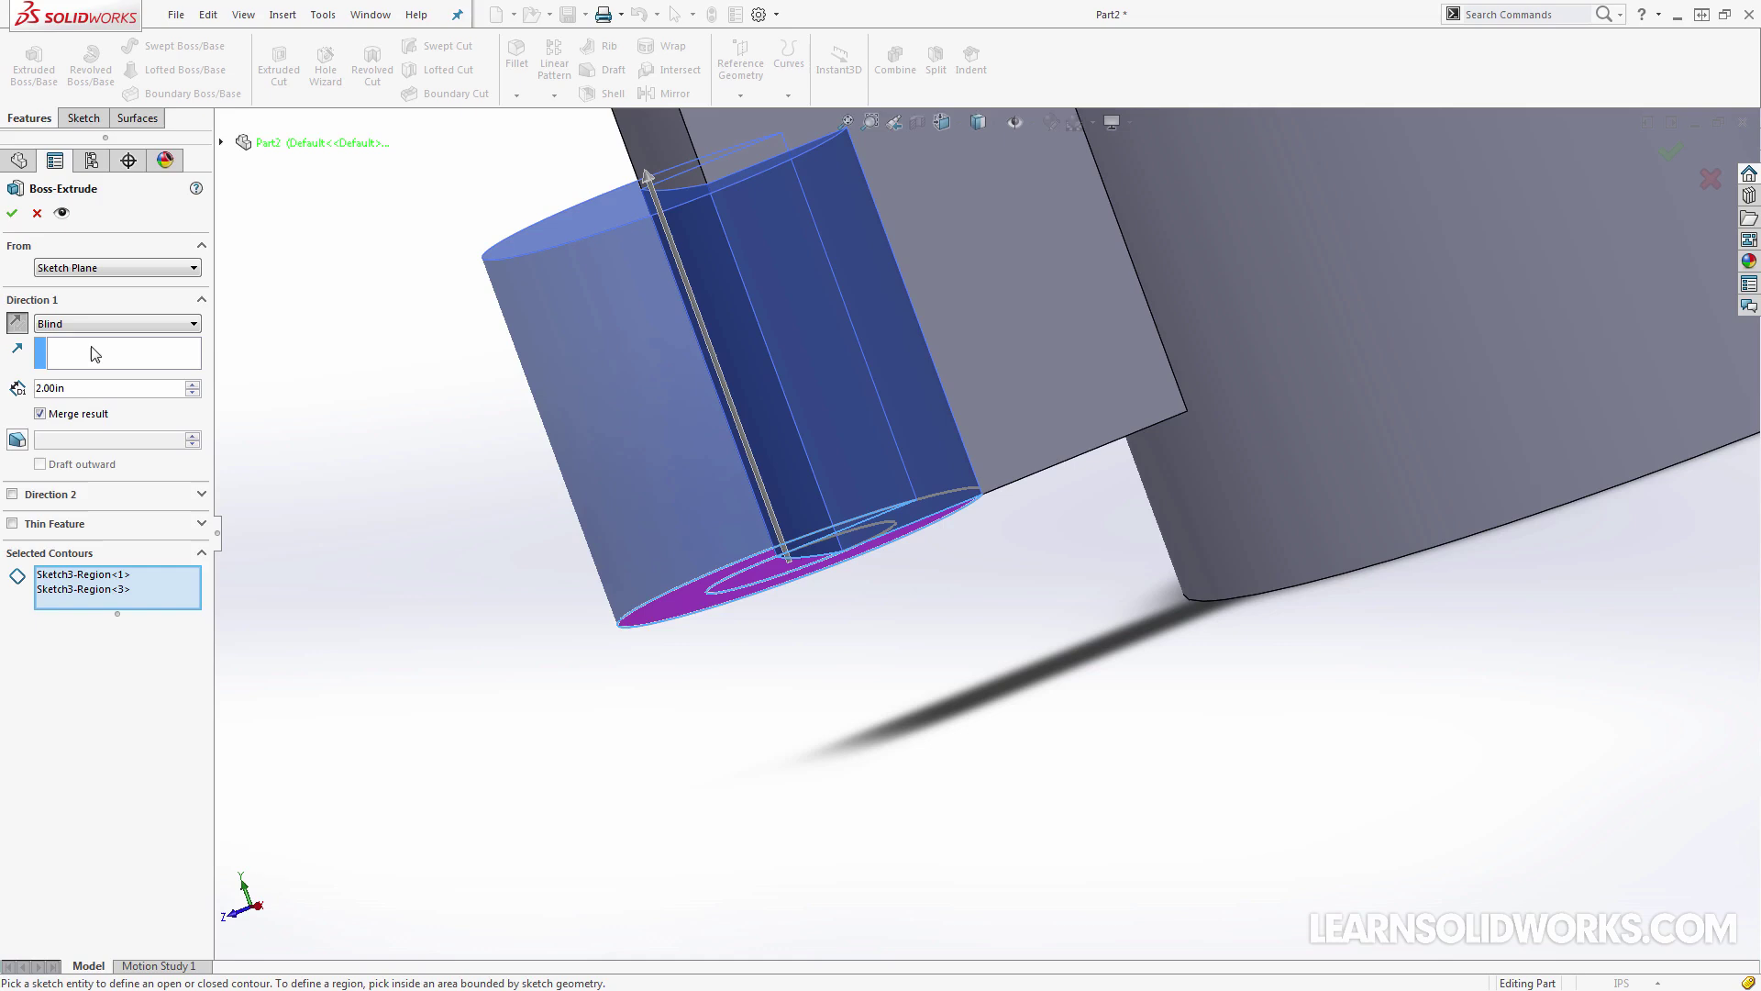
pyautogui.click(119, 323)
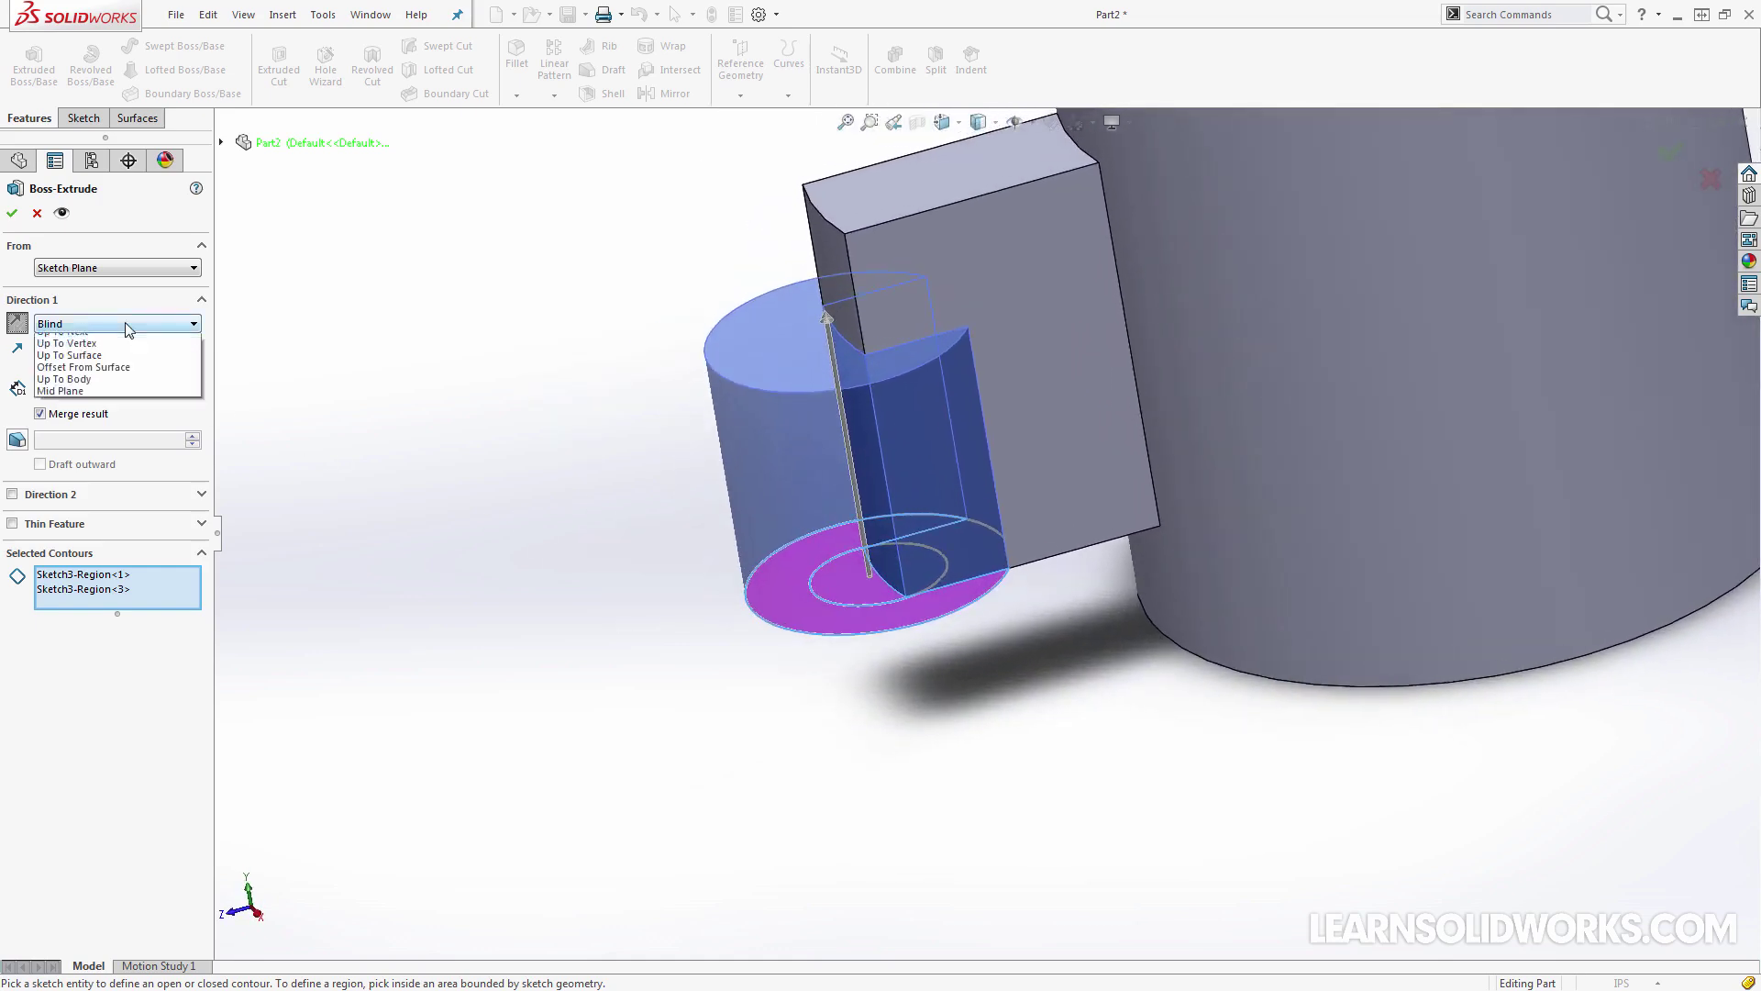
pyautogui.click(83, 347)
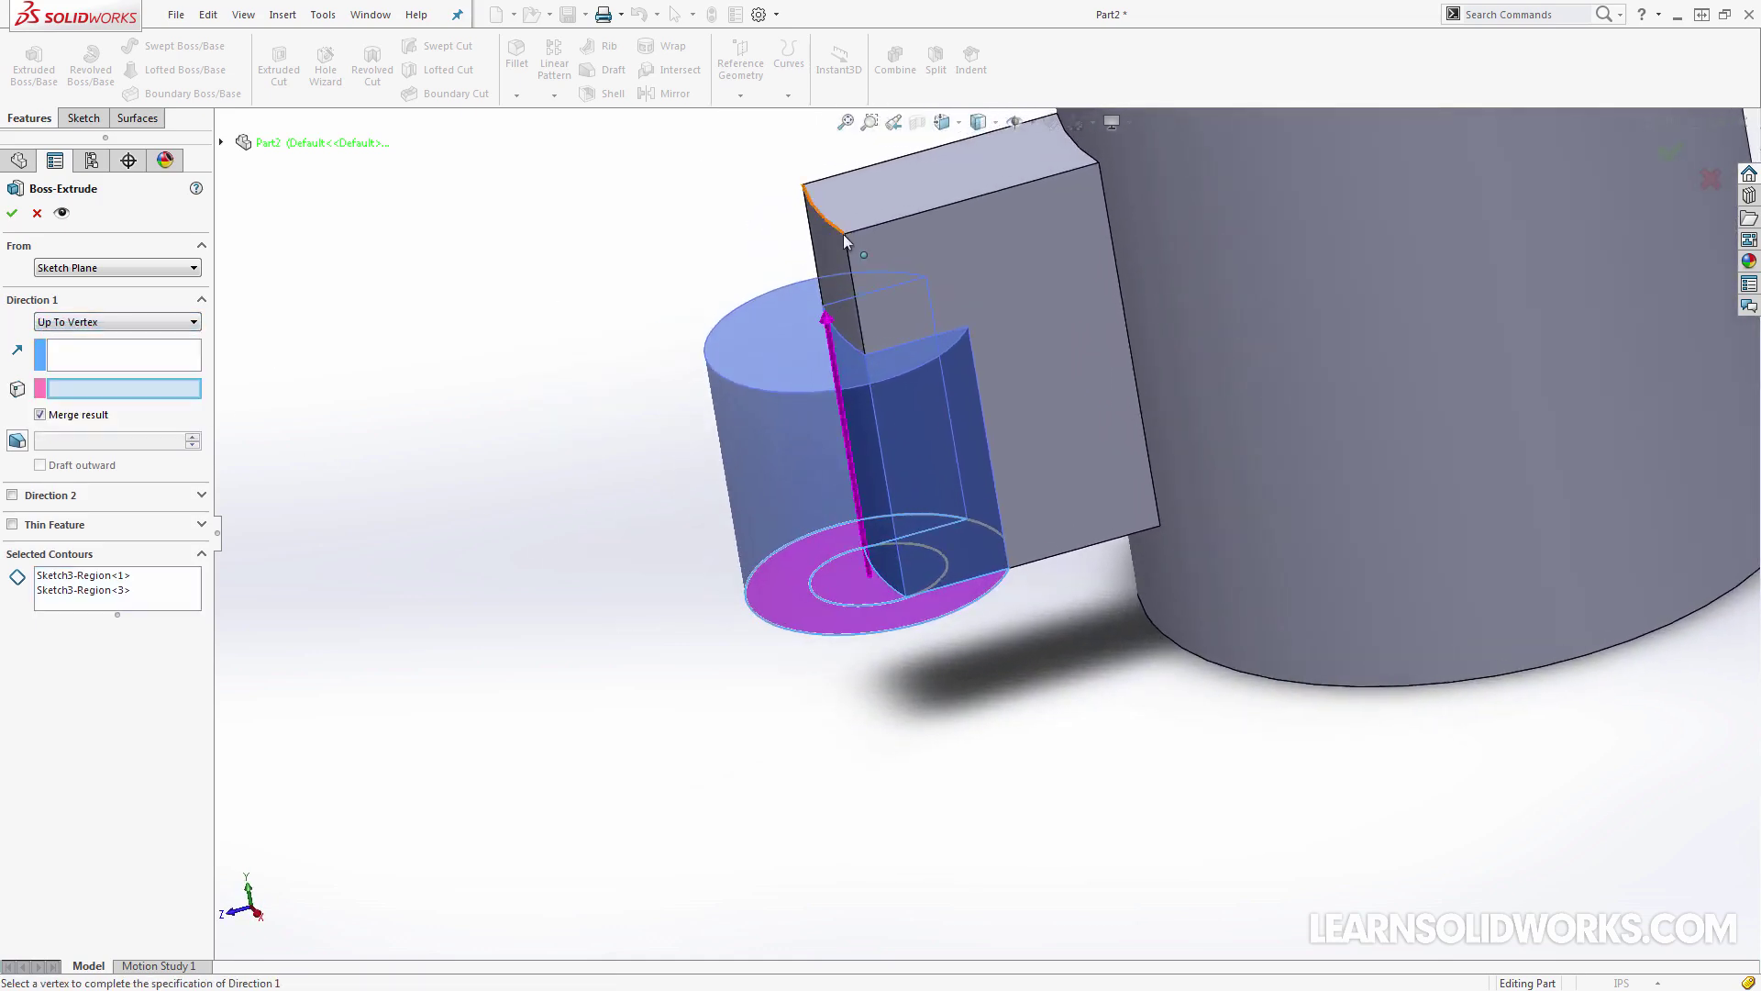
pyautogui.click(844, 234)
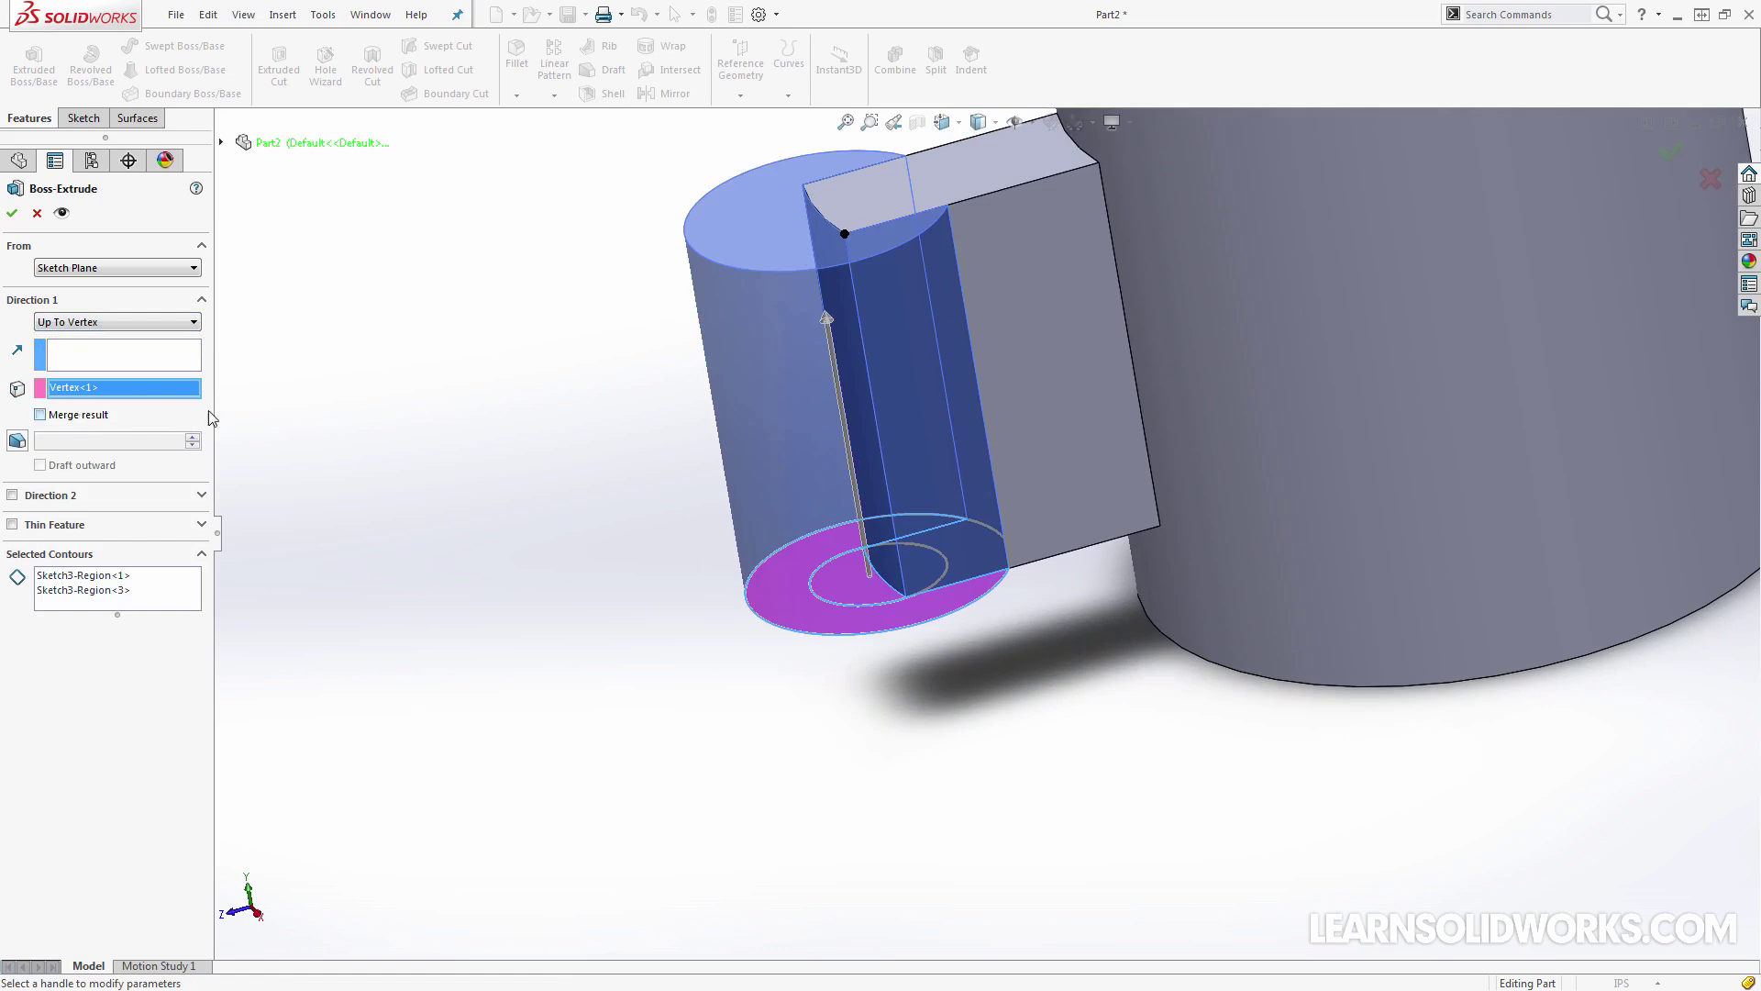
pyautogui.click(12, 212)
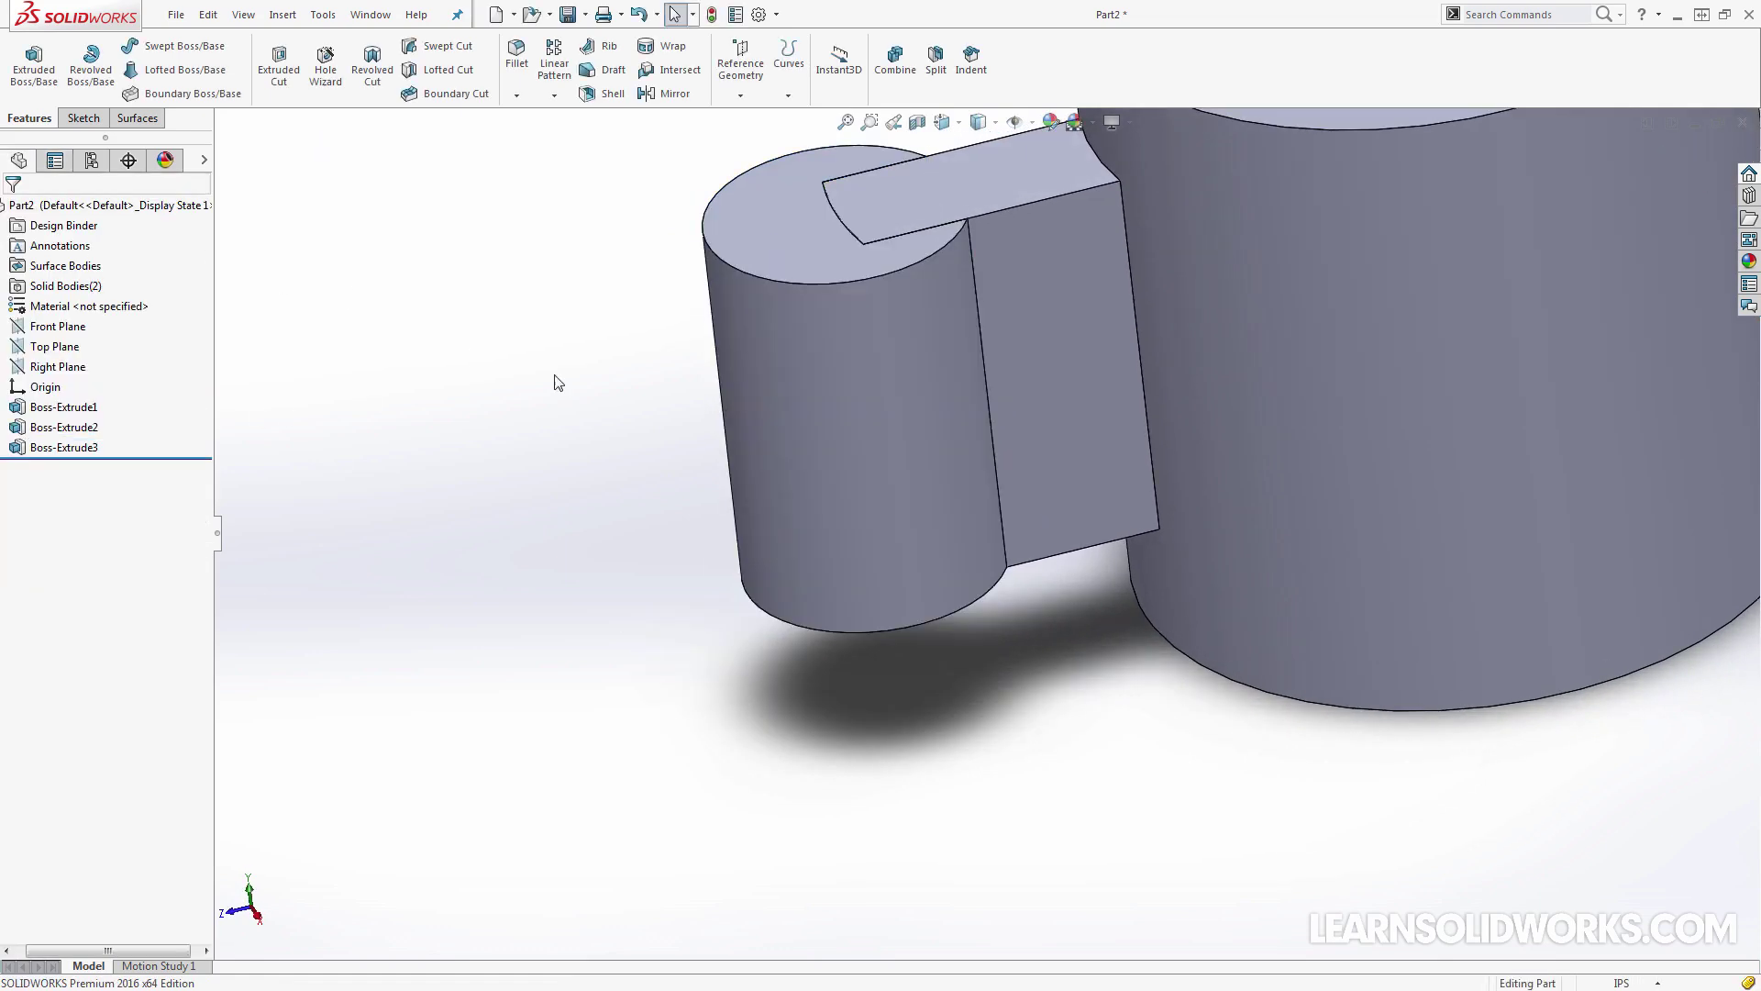
pyautogui.scroll(3, 558, 382)
pyautogui.moveTo(774, 416); pyautogui.dragTo(819, 336, button='middle')
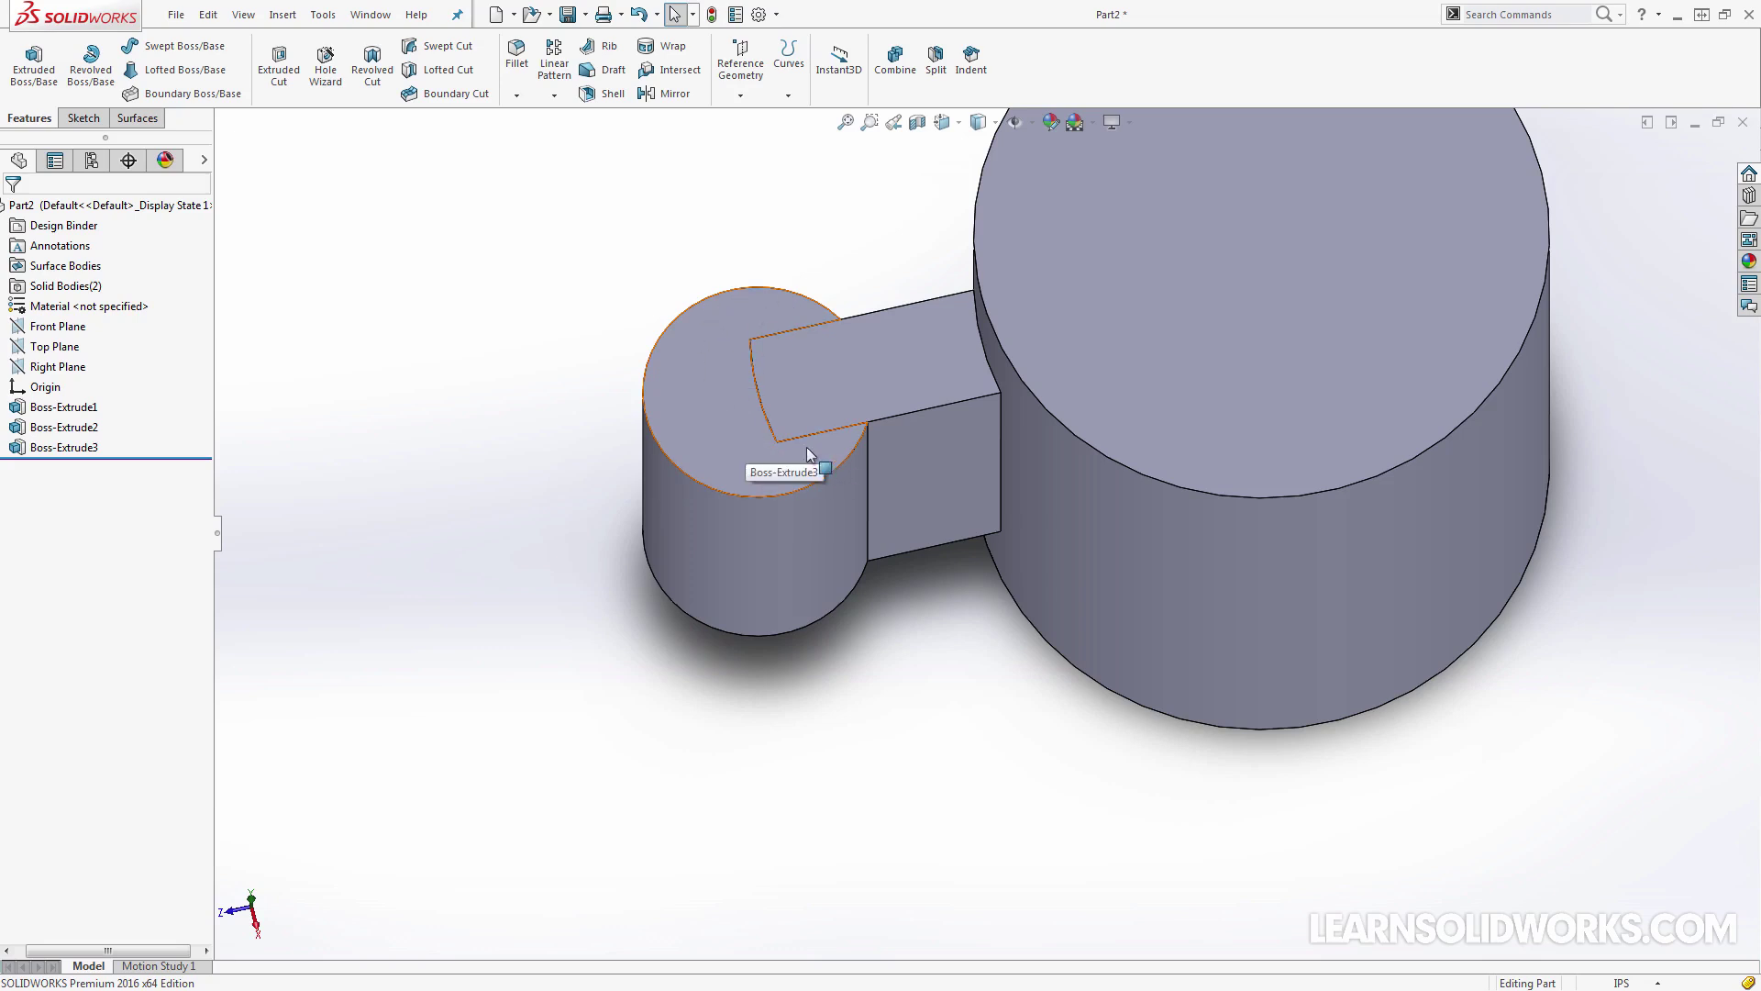
pyautogui.moveTo(739, 432); pyautogui.dragTo(796, 470, button='middle')
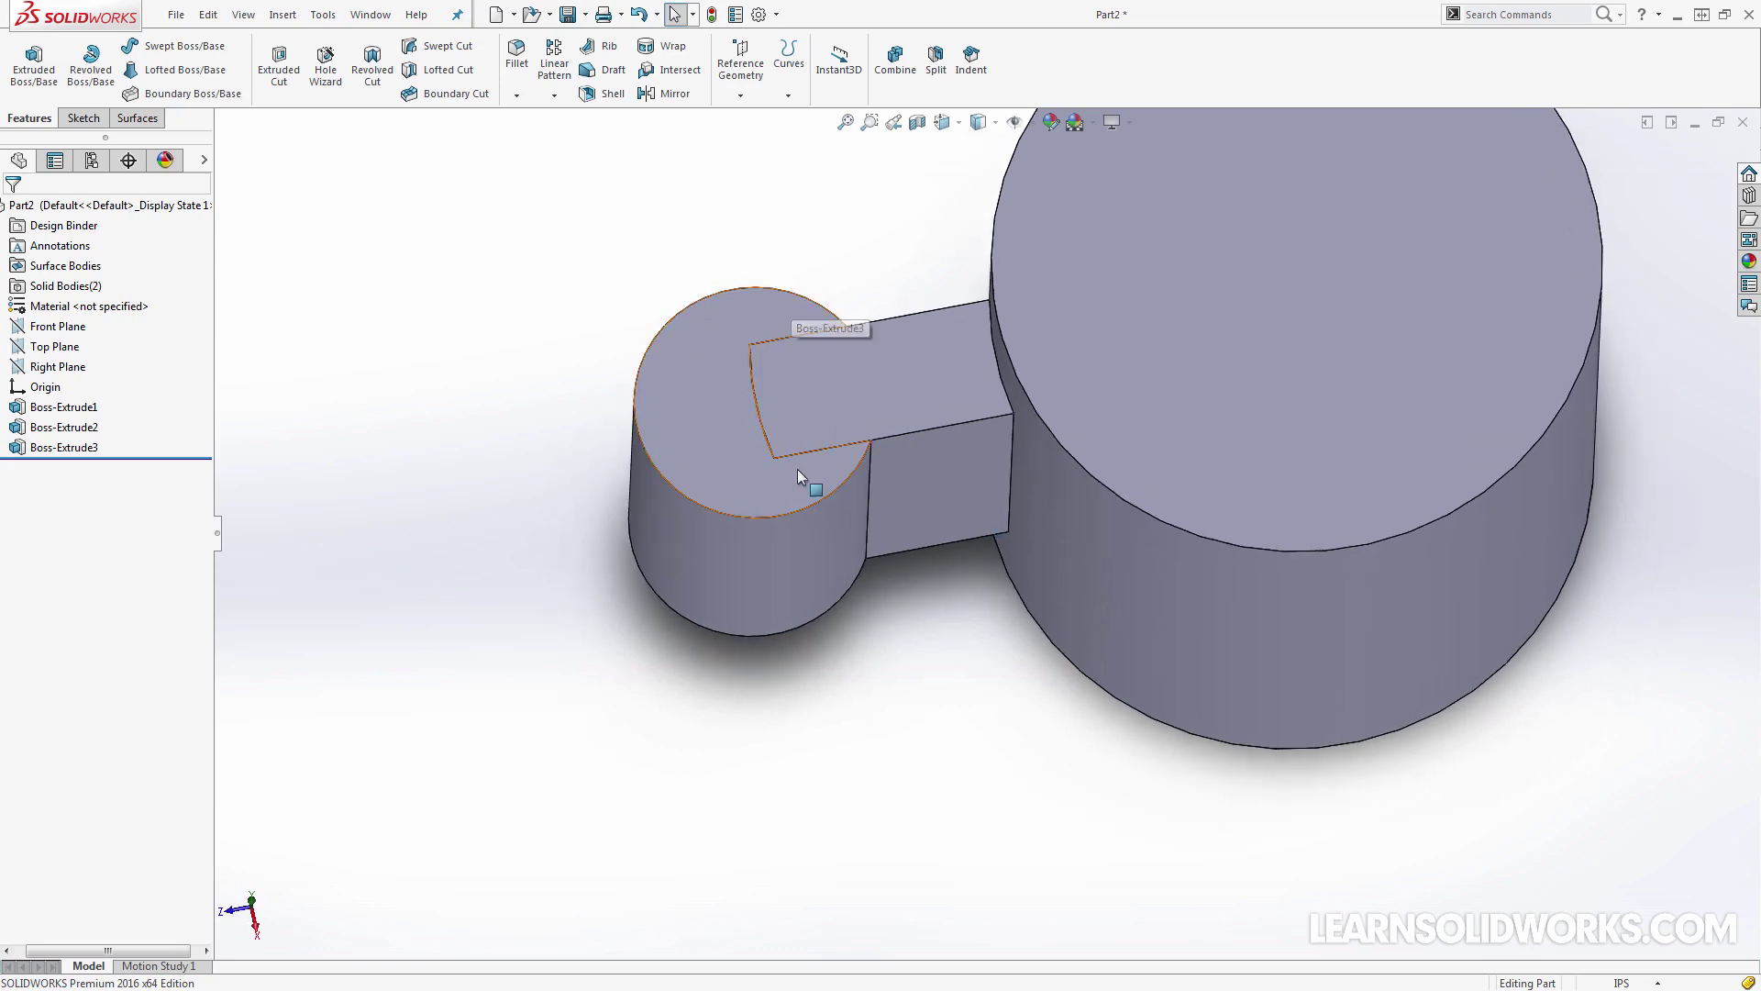
pyautogui.press('Up')
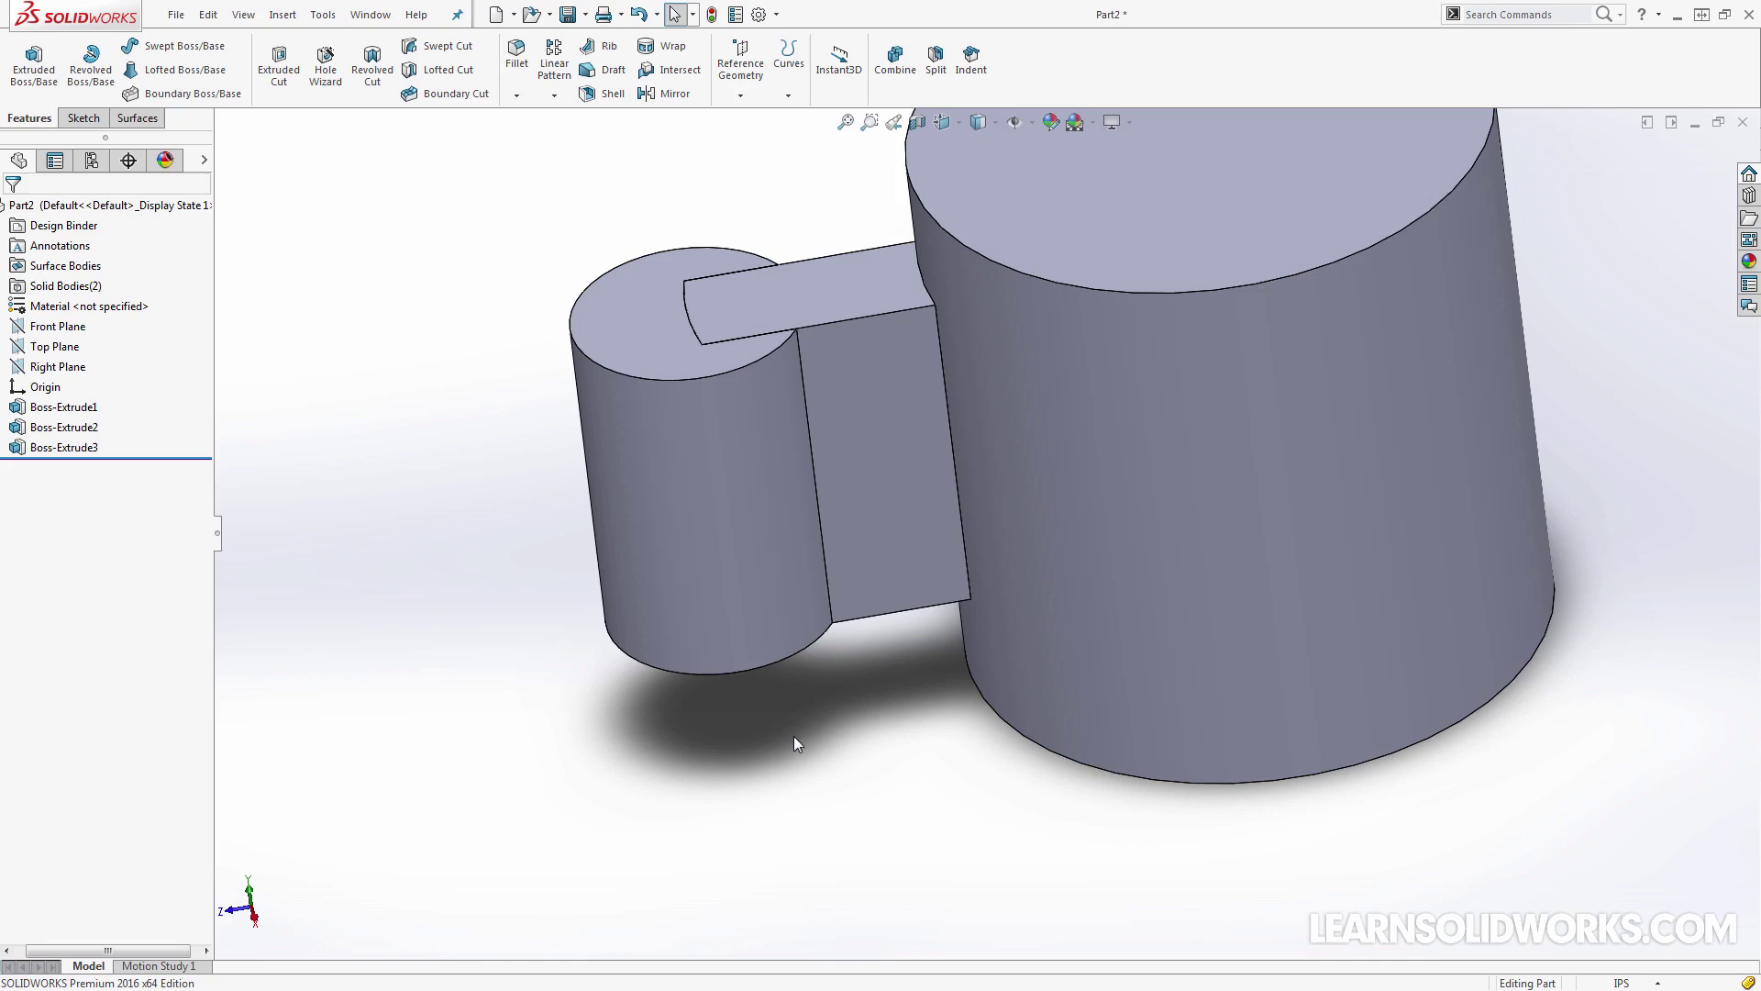
pyautogui.hotkey('ctrl', '7')
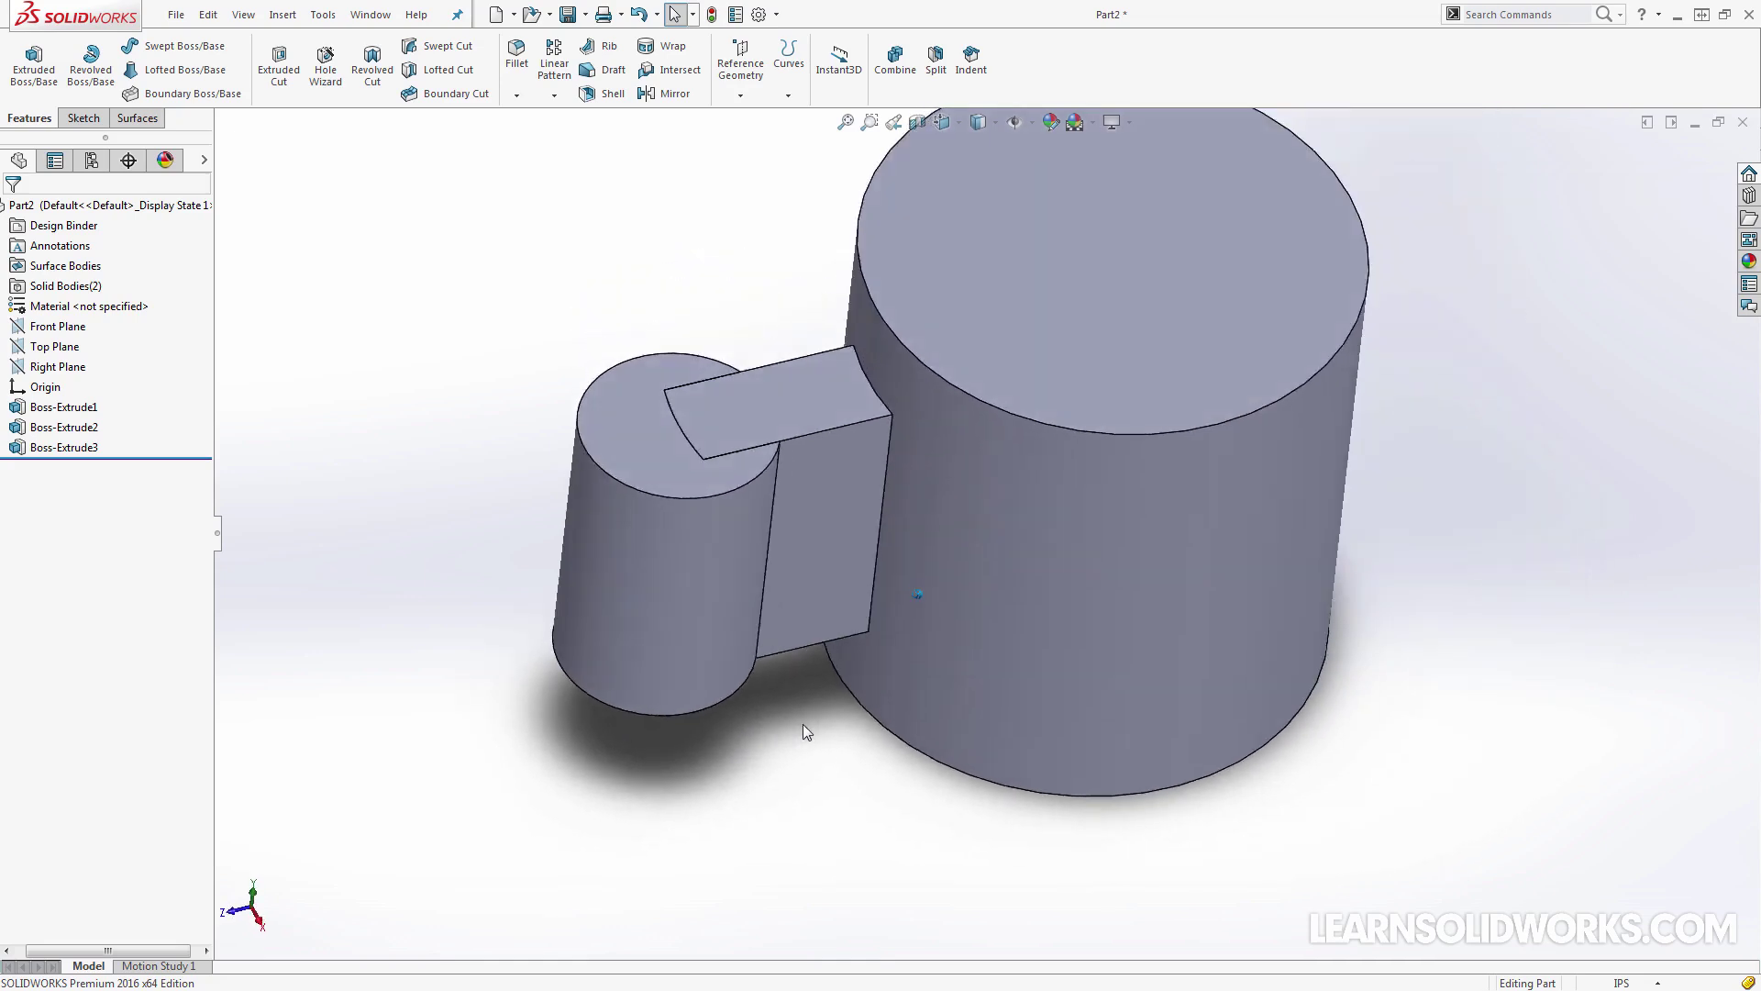
pyautogui.press('Up')
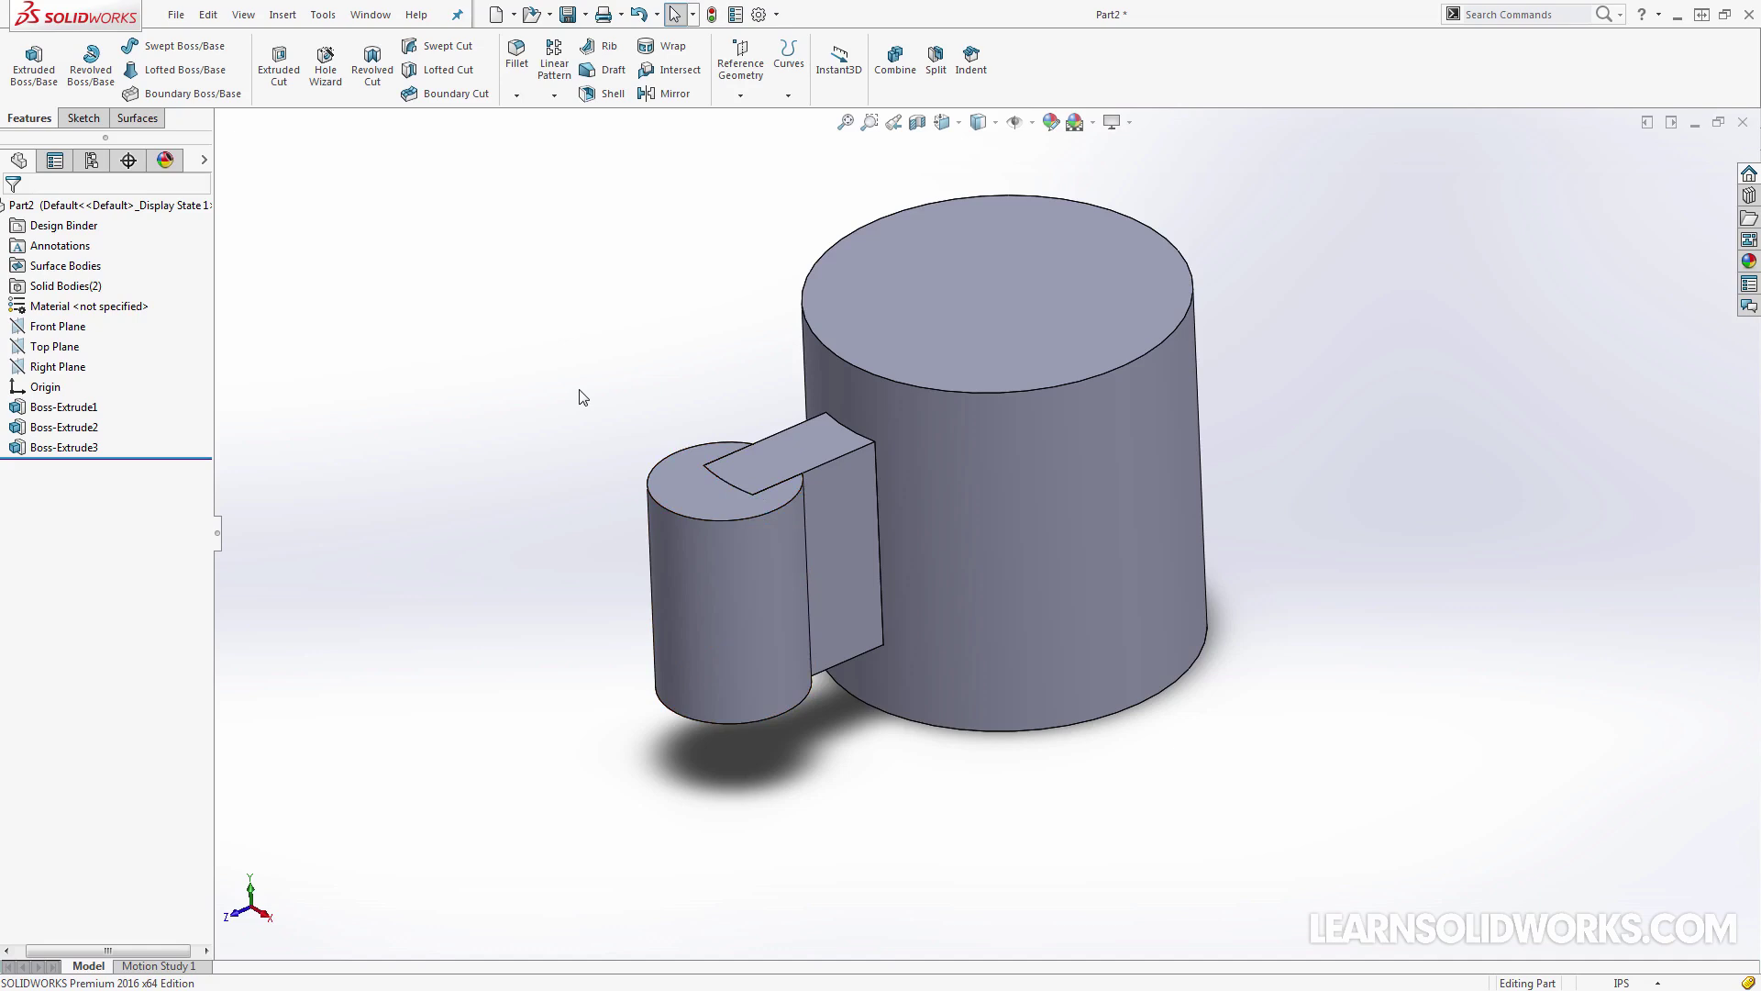
# Hide the Boss-Extrude2 and Boss-Extrude3 solid bodies
pyautogui.click(203, 160)
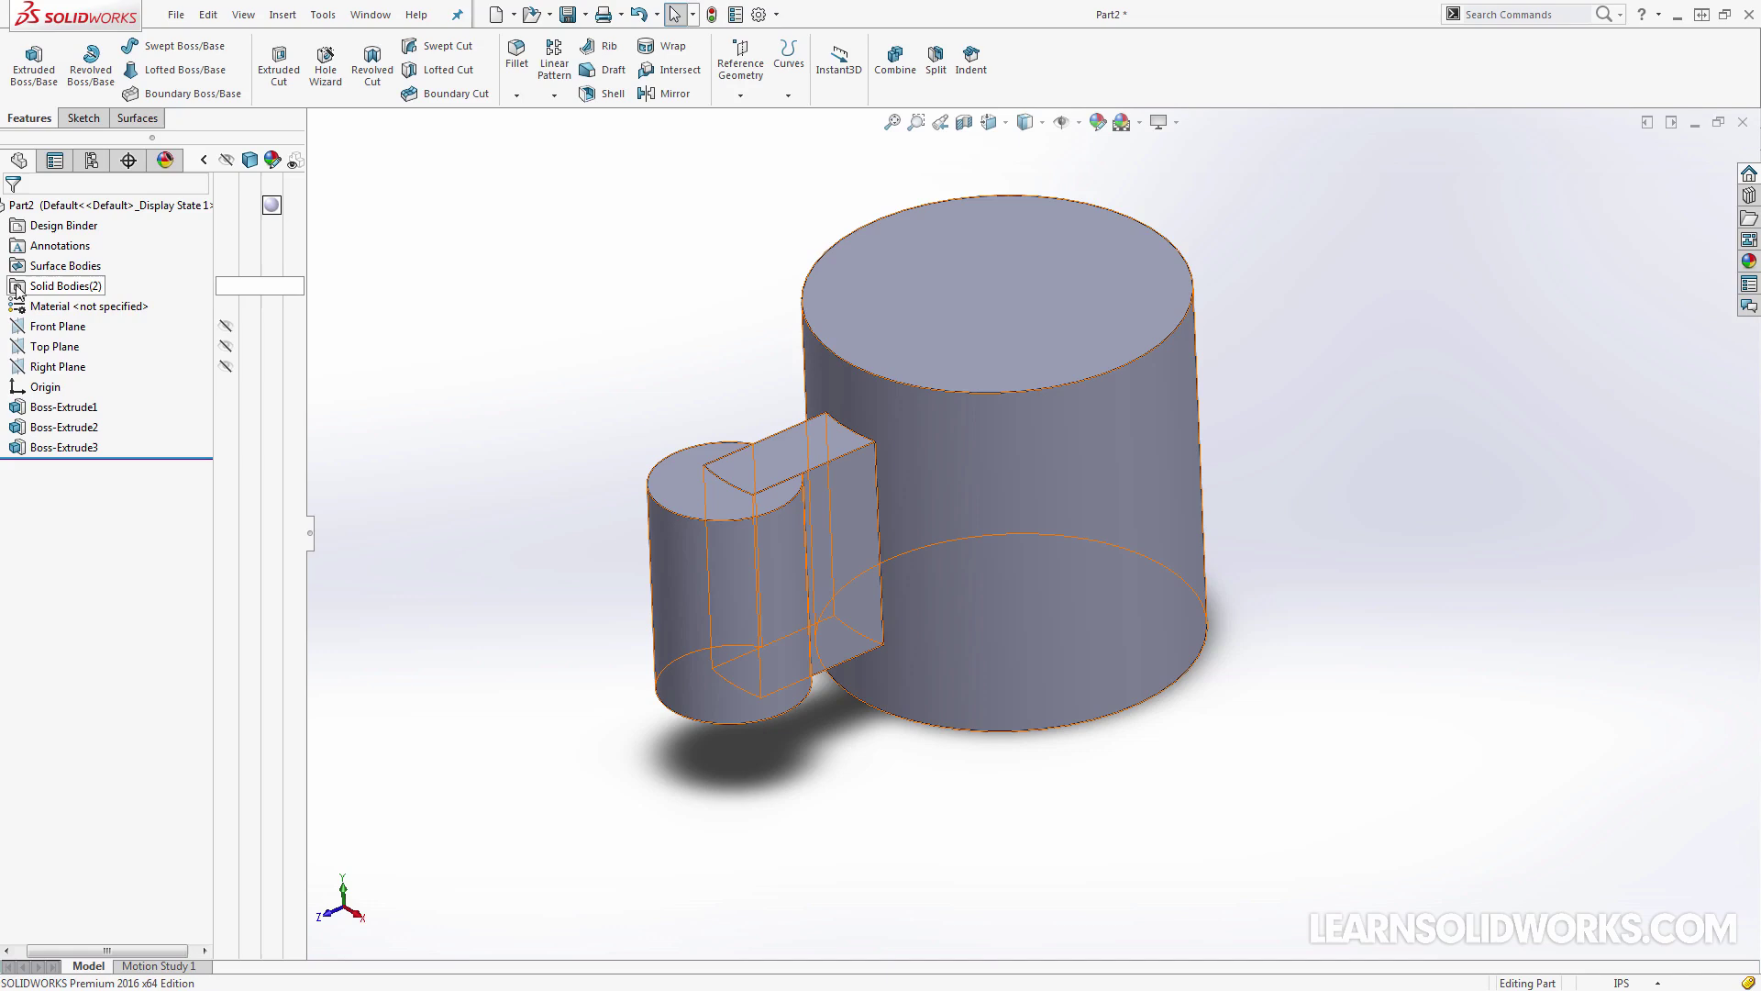
pyautogui.click(9, 286)
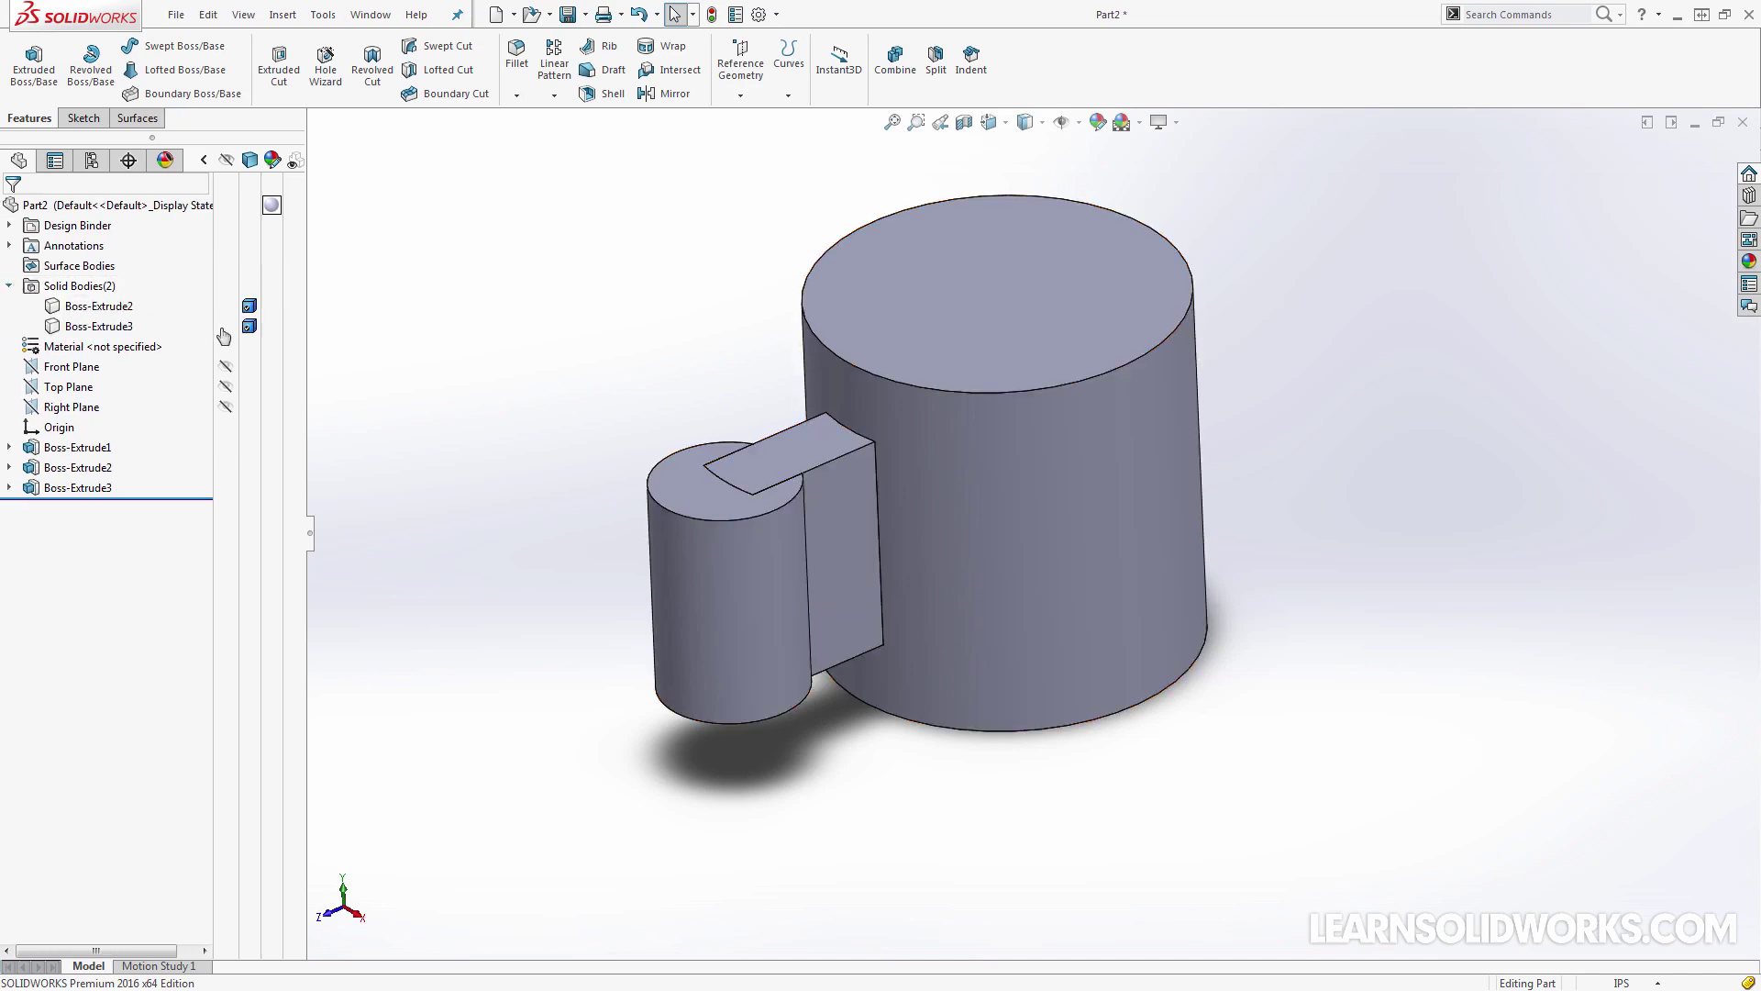
pyautogui.click(227, 308)
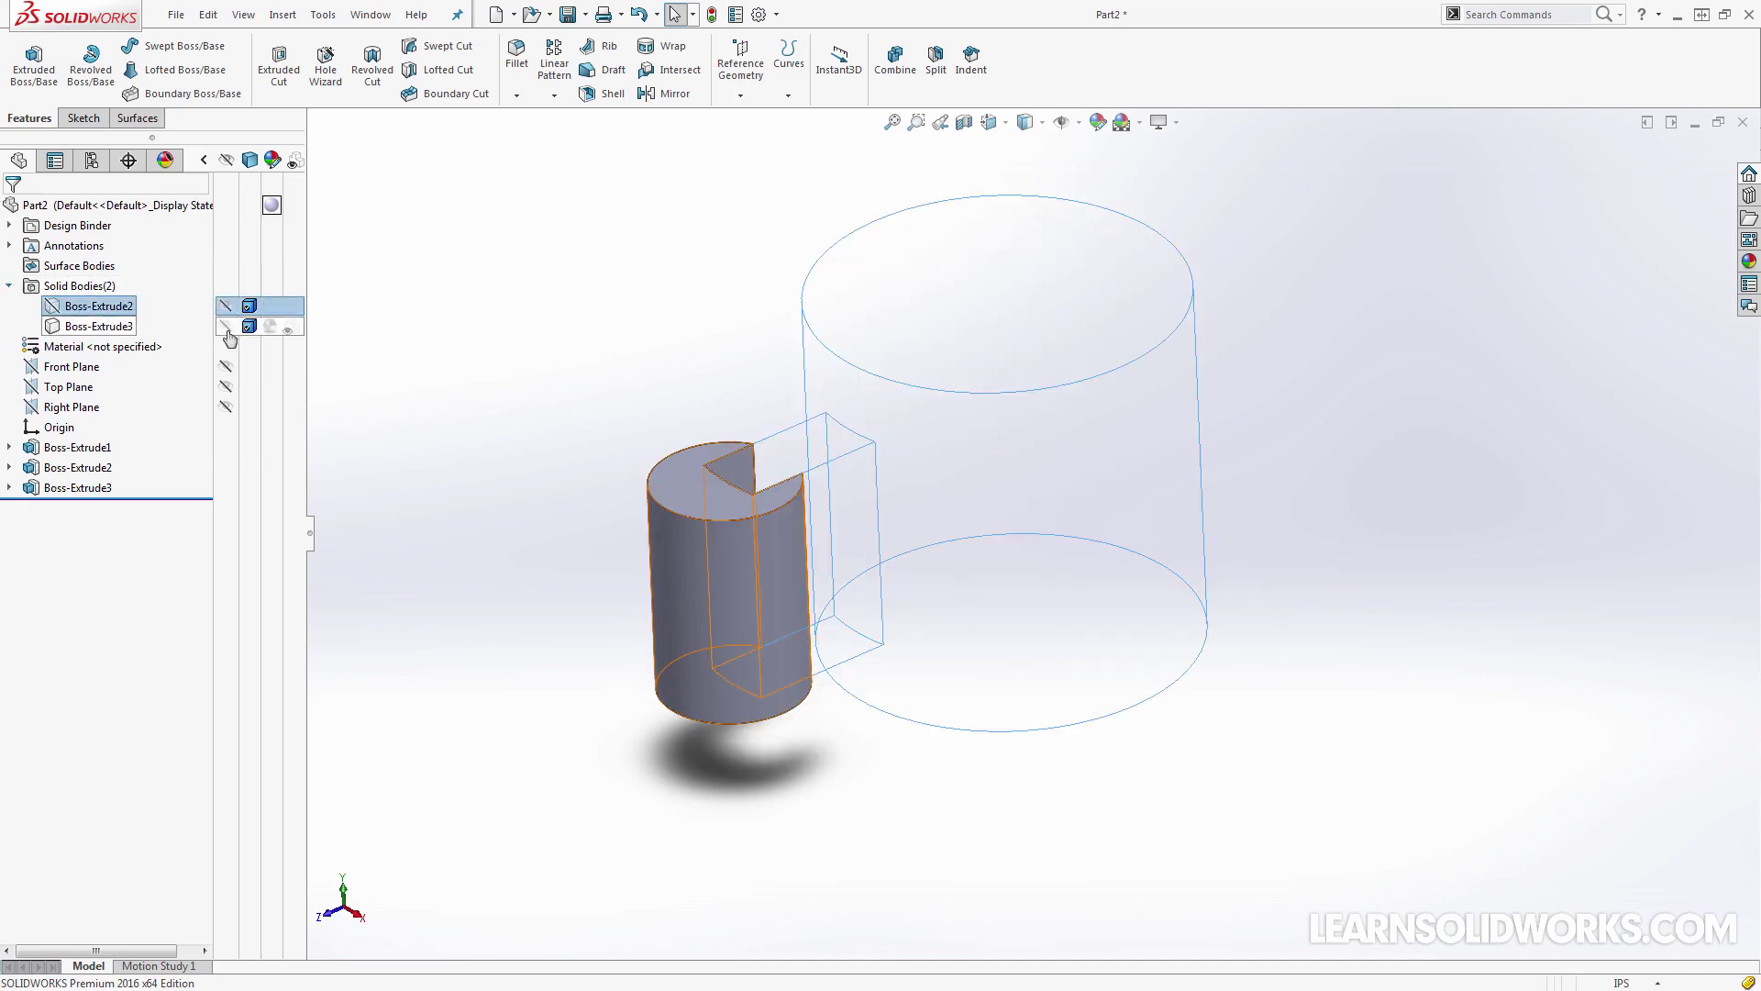
pyautogui.click(226, 328)
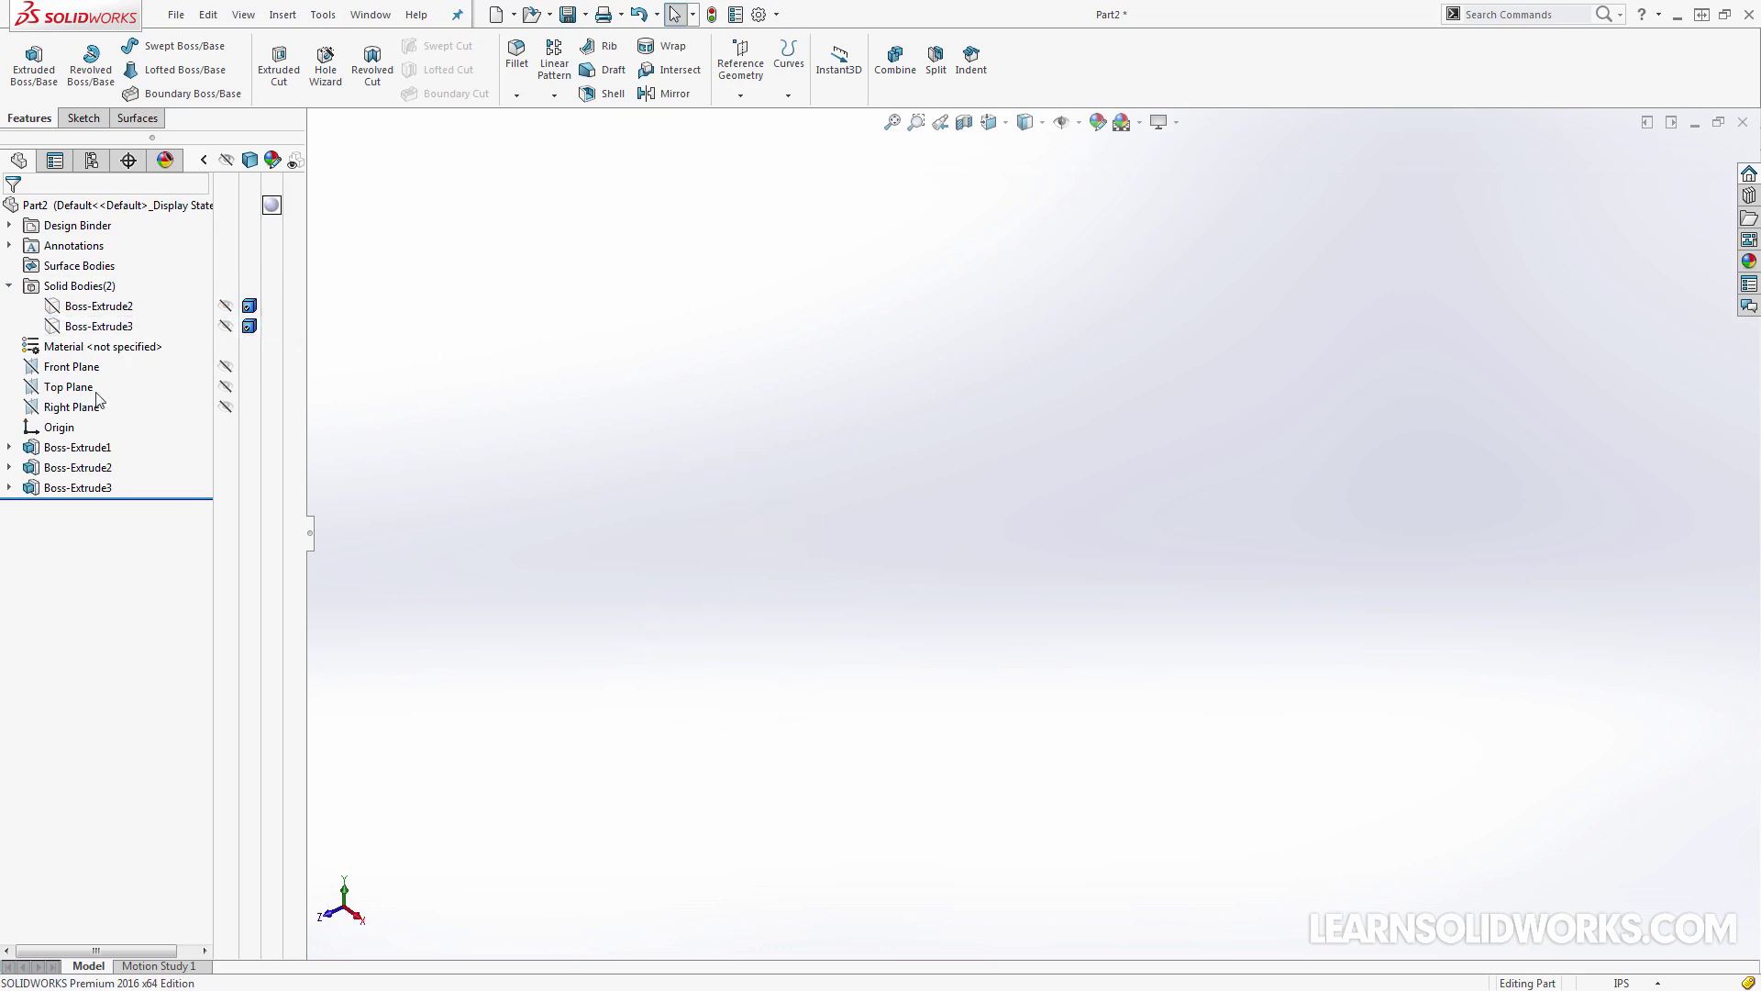
# Sketch a centre rectangle at the origin on the Top Plane as Sketch4
pyautogui.click(67, 387)
pyautogui.click(104, 424)
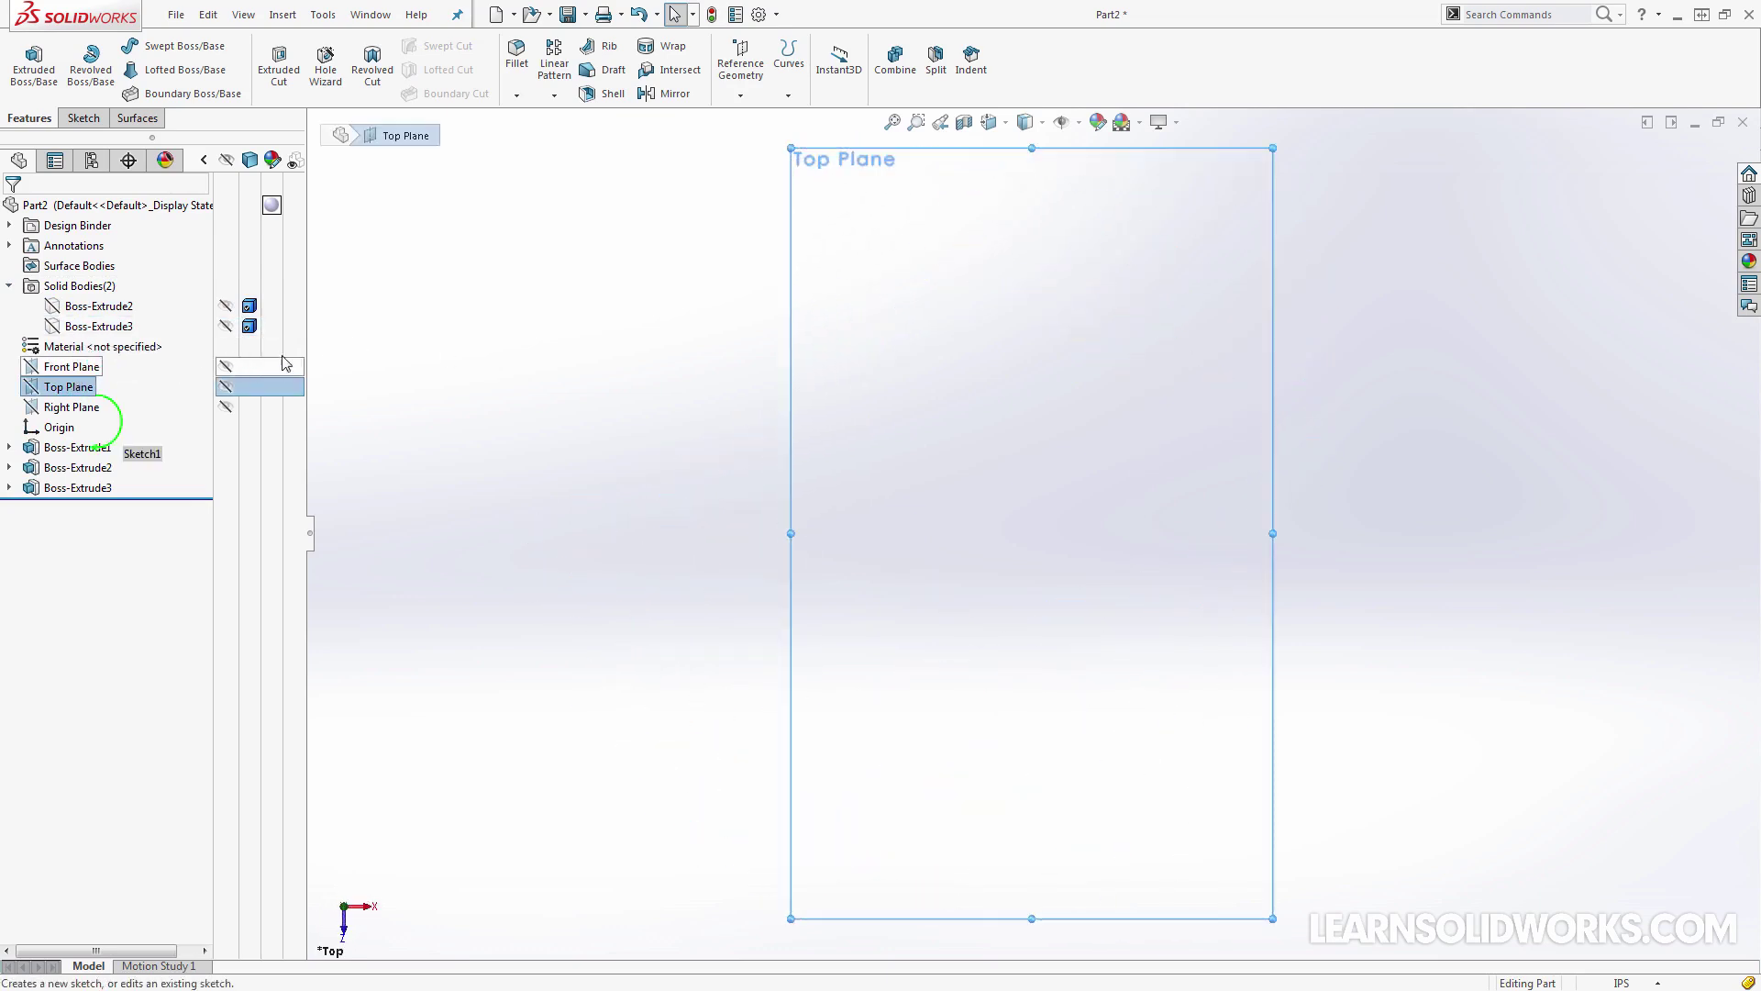
pyautogui.click(120, 69)
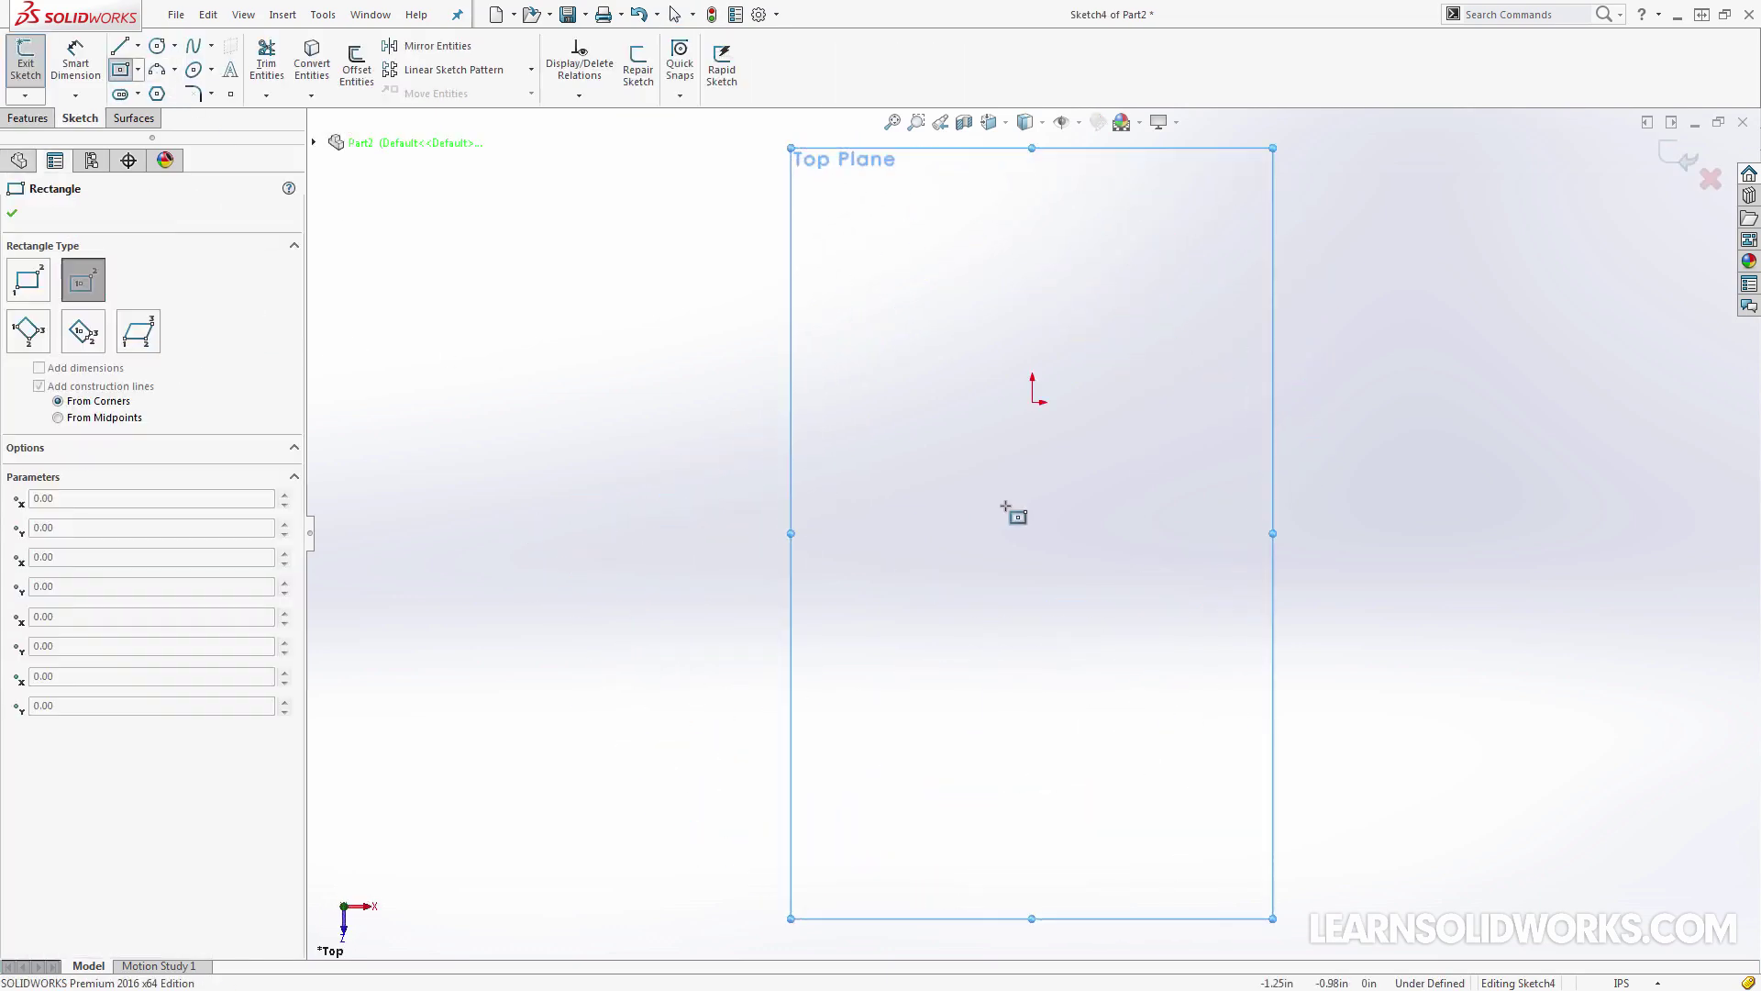
pyautogui.click(1032, 402)
pyautogui.click(1095, 588)
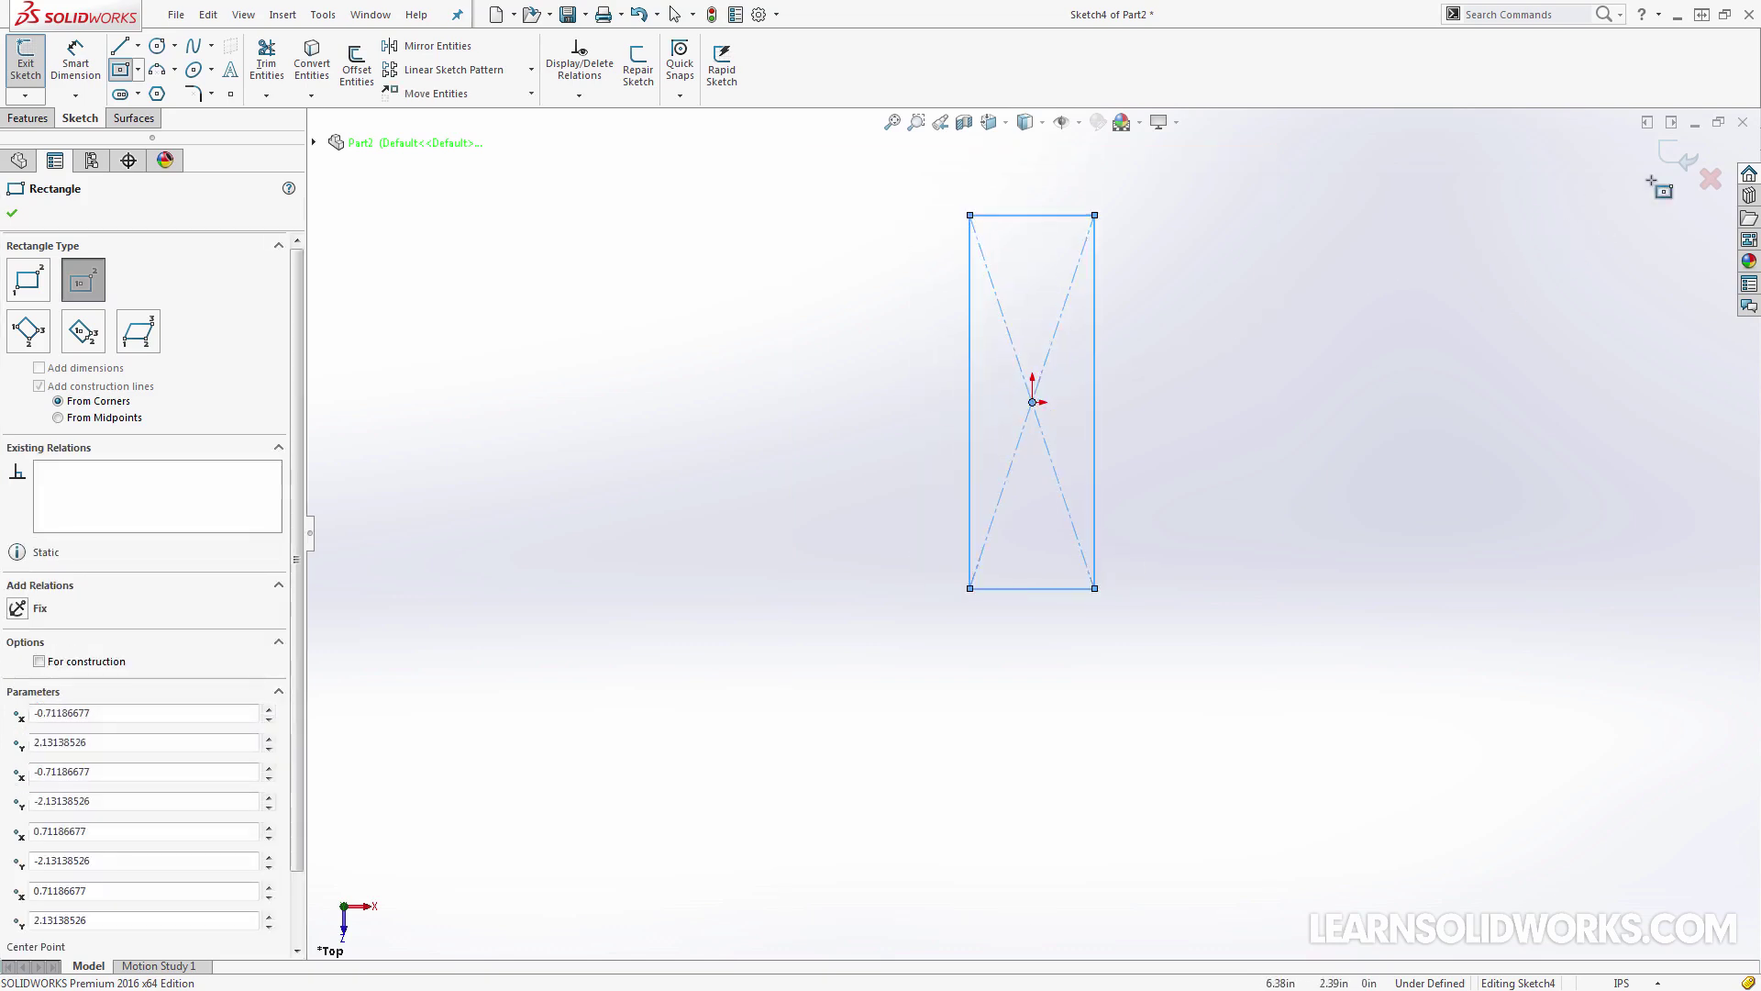
pyautogui.click(1679, 152)
pyautogui.moveTo(1283, 370)
pyautogui.mouseDown(button='middle')
pyautogui.moveTo(1220, 445)
pyautogui.moveTo(1047, 512)
pyautogui.moveTo(1077, 545)
pyautogui.moveTo(1027, 543)
pyautogui.mouseUp(button='middle')
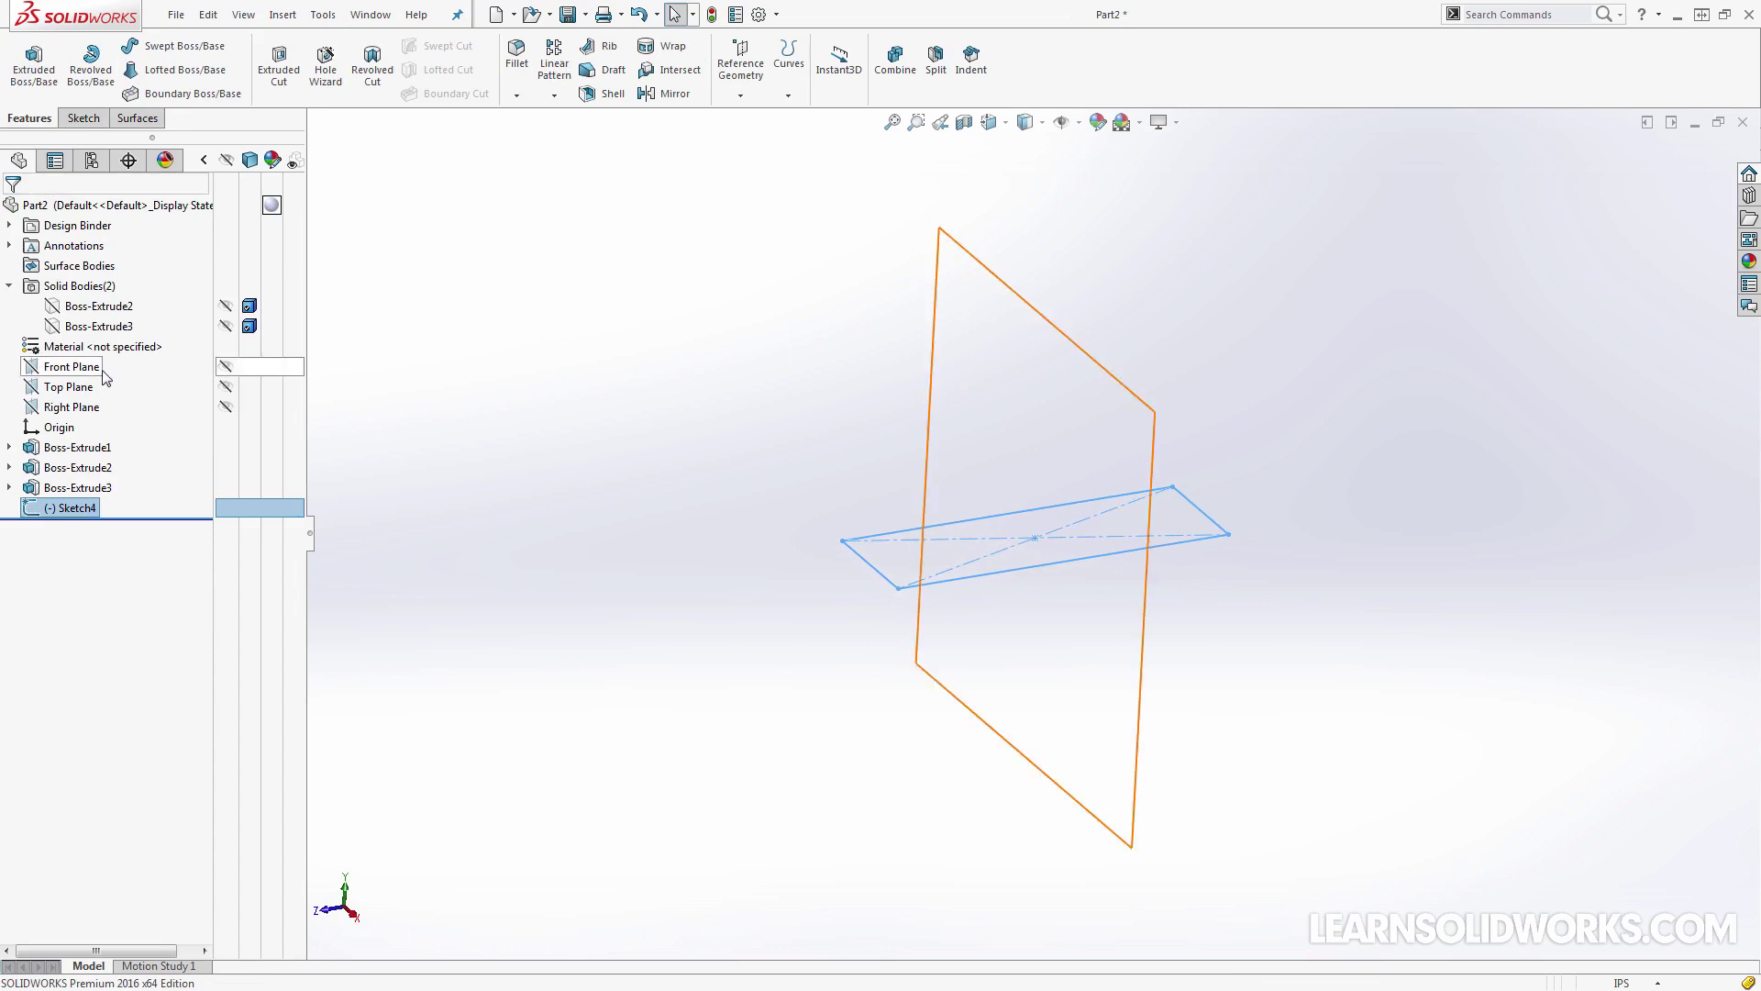
# Draw a line from the origin up and to the left on the Right Plane
pyautogui.click(89, 407)
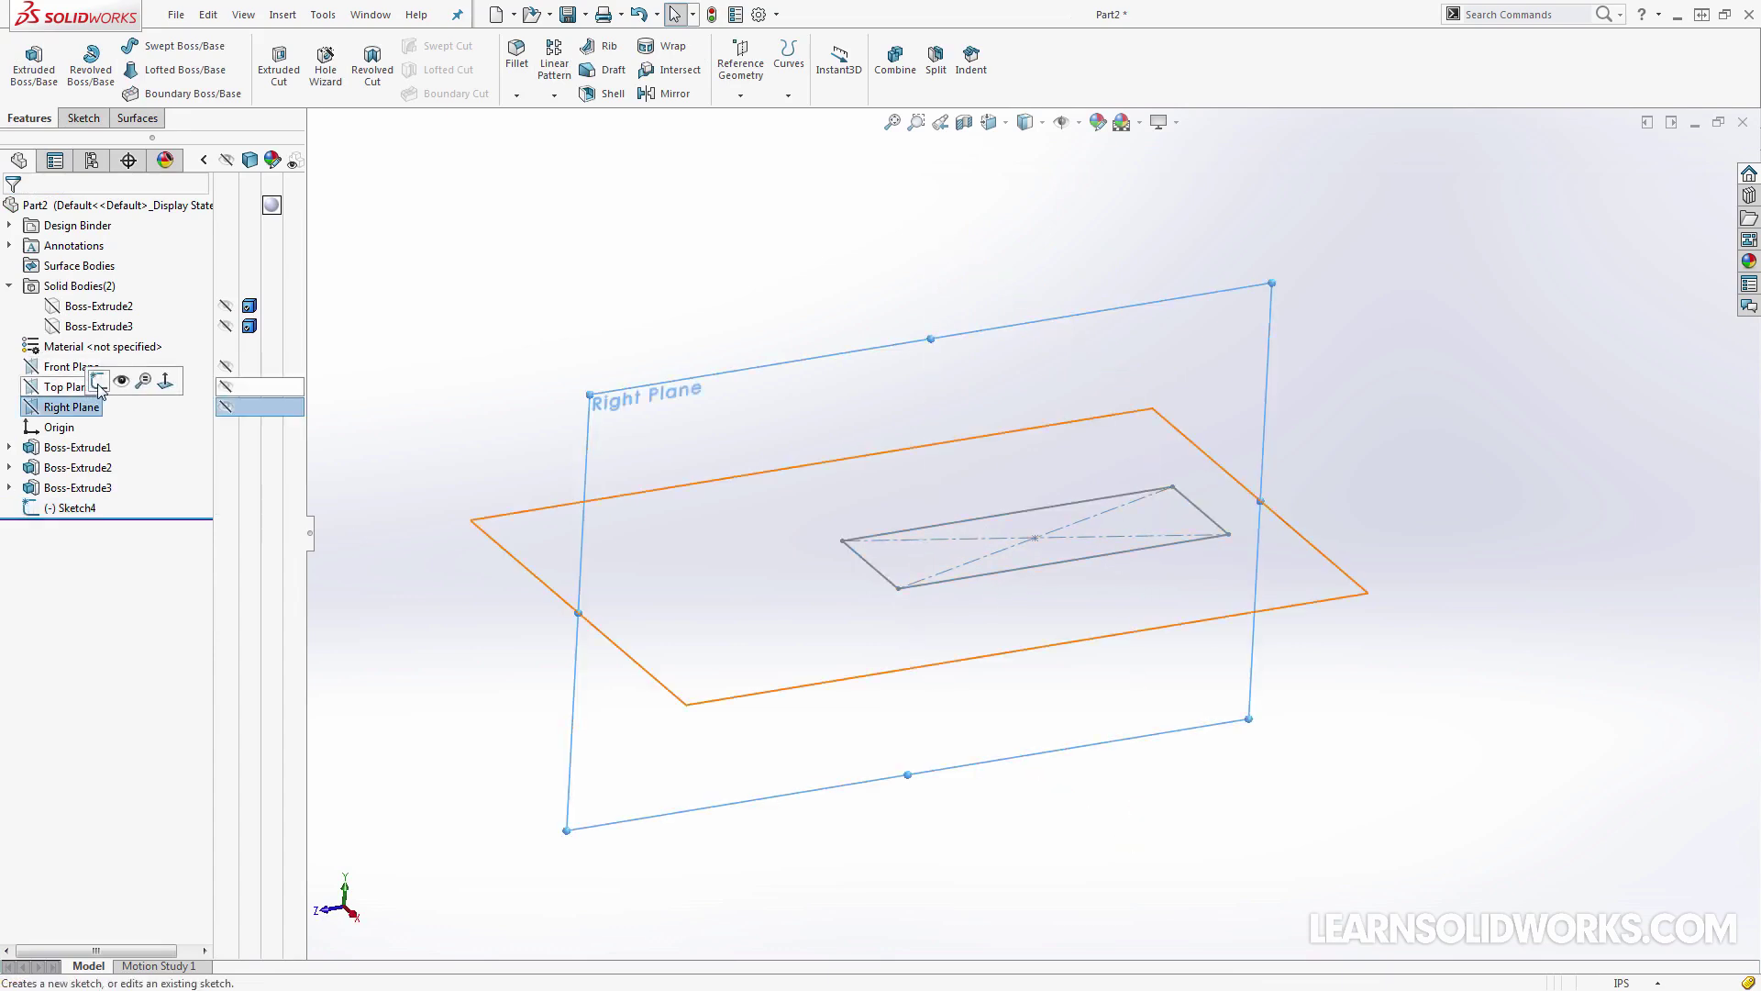
pyautogui.click(120, 381)
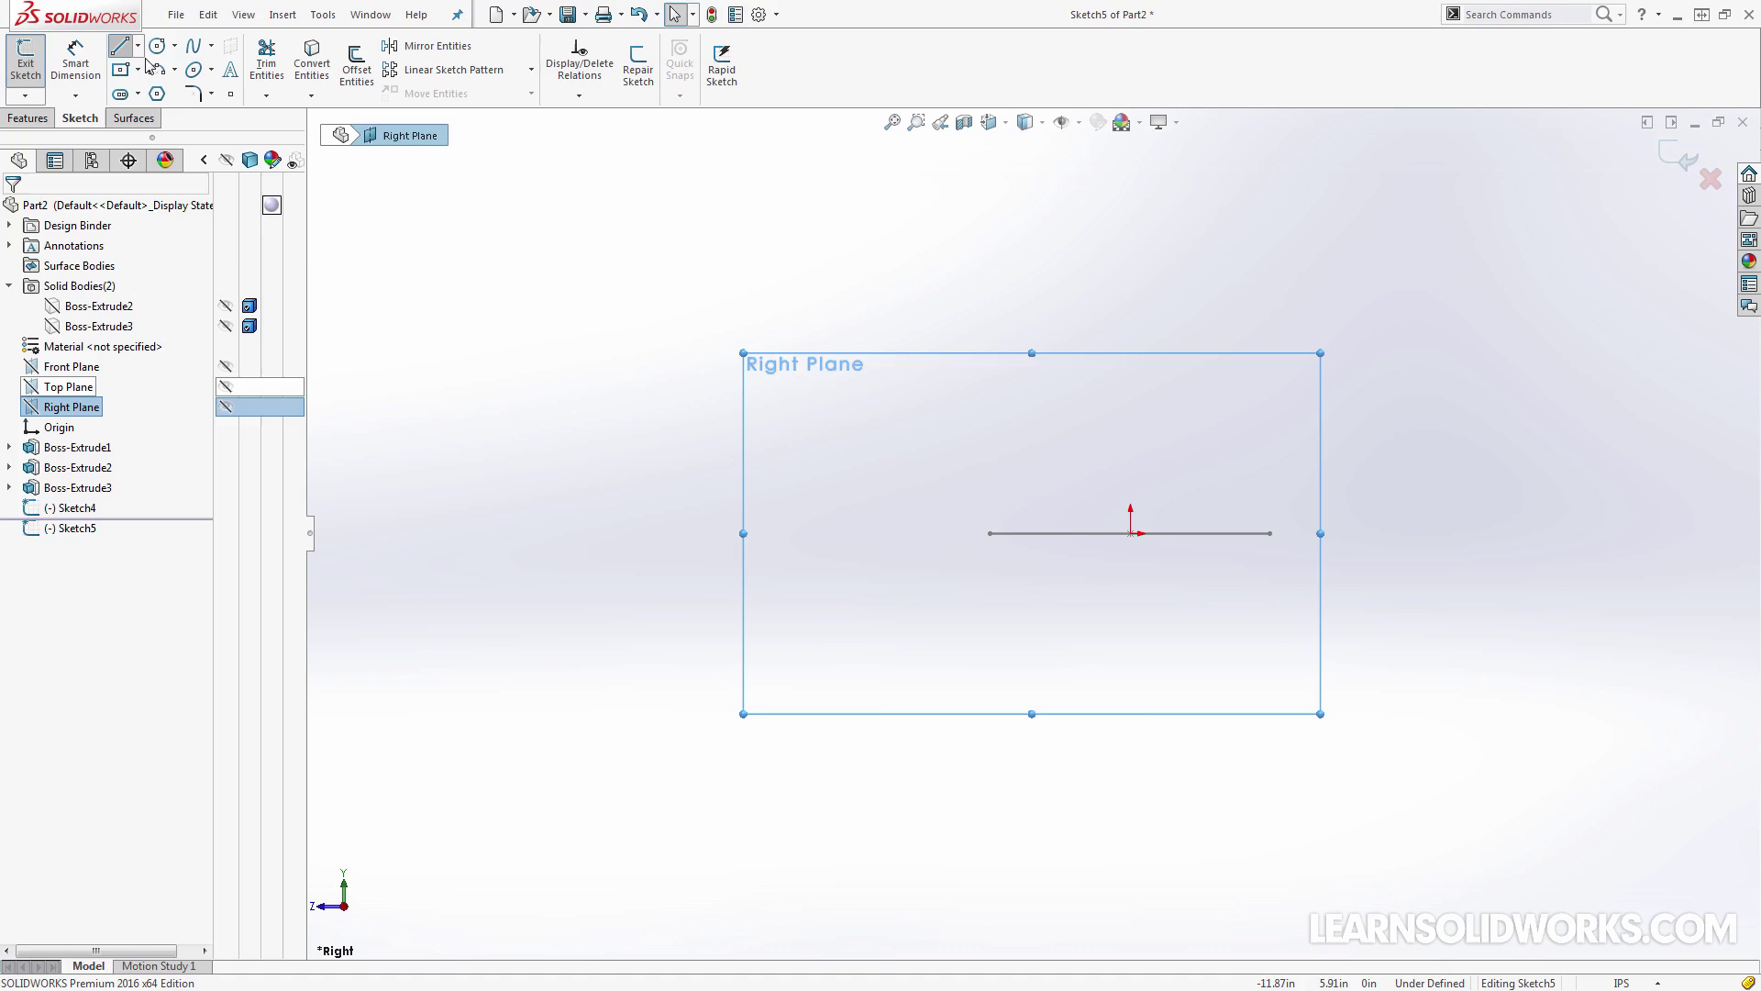
pyautogui.click(120, 46)
pyautogui.moveTo(1130, 532); pyautogui.dragTo(915, 166)
pyautogui.moveTo(989, 231)
pyautogui.mouseDown(button='middle')
pyautogui.moveTo(1290, 346)
pyautogui.moveTo(1331, 381)
pyautogui.moveTo(1245, 370)
pyautogui.moveTo(1321, 468)
pyautogui.moveTo(1284, 494)
pyautogui.mouseUp(button='middle')
pyautogui.press('Escape')
pyautogui.press('Escape')
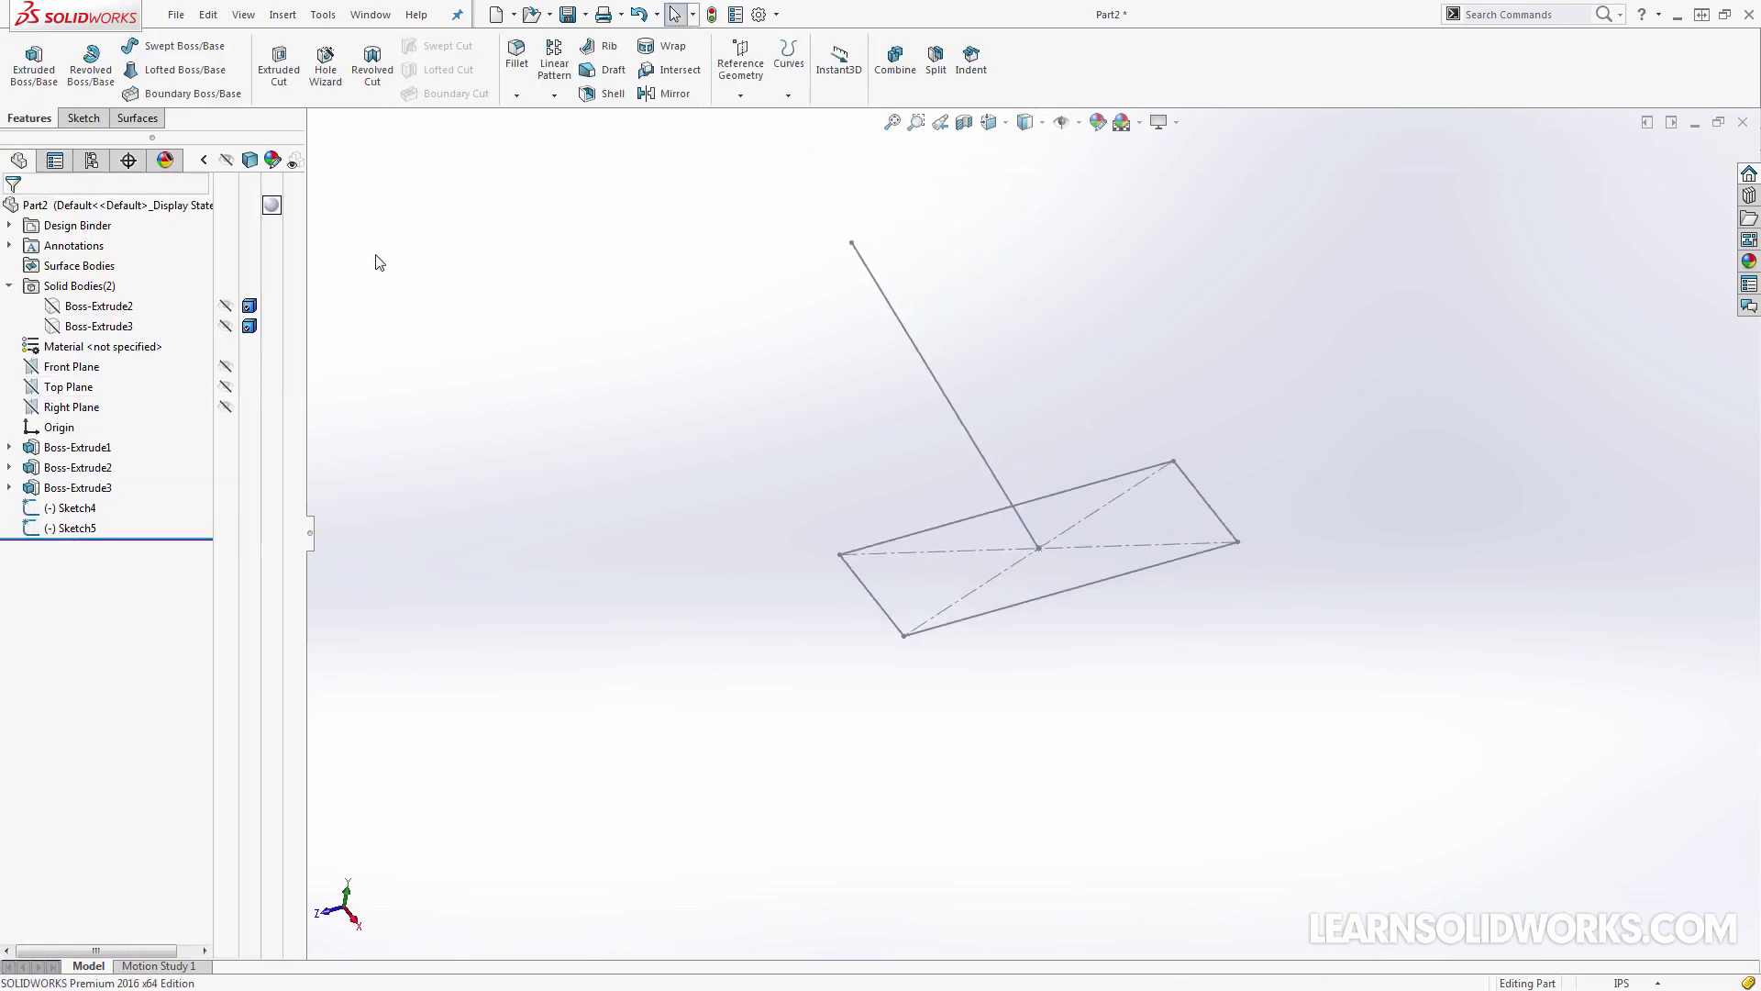
# Extrude the Sketch4 rectangle using Line1@Sketch5 as direction, 4.90in deep
pyautogui.click(34, 62)
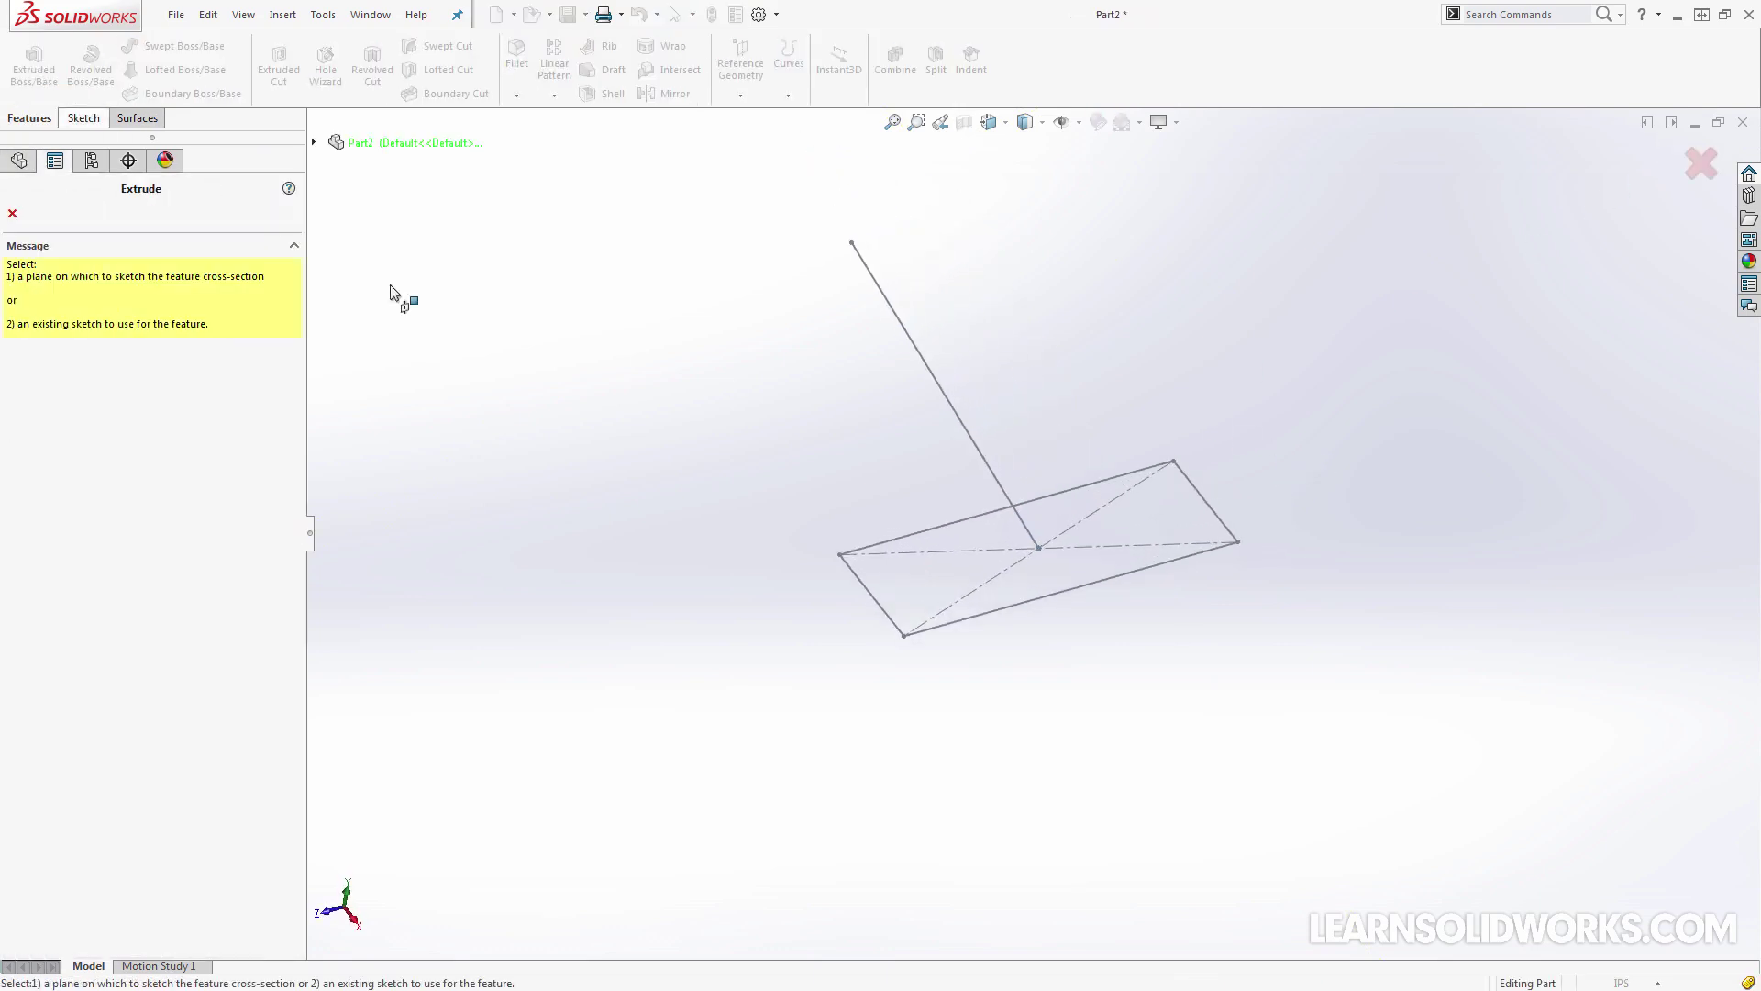
pyautogui.click(1004, 608)
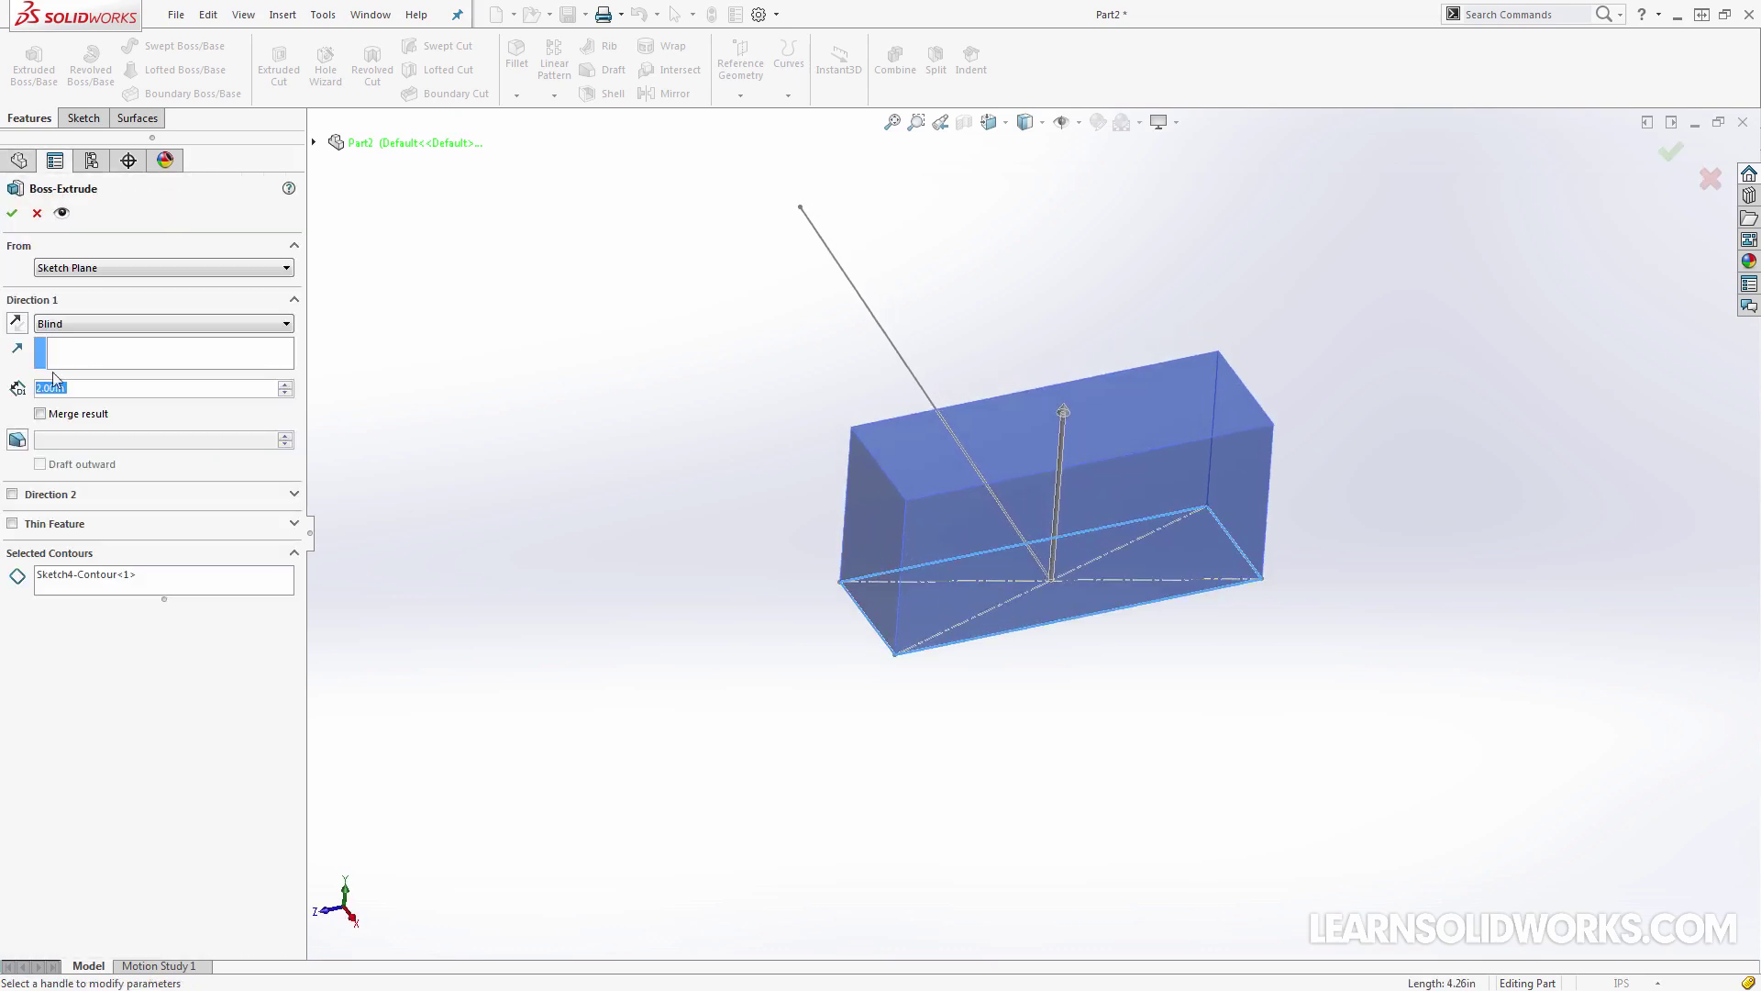
pyautogui.click(97, 357)
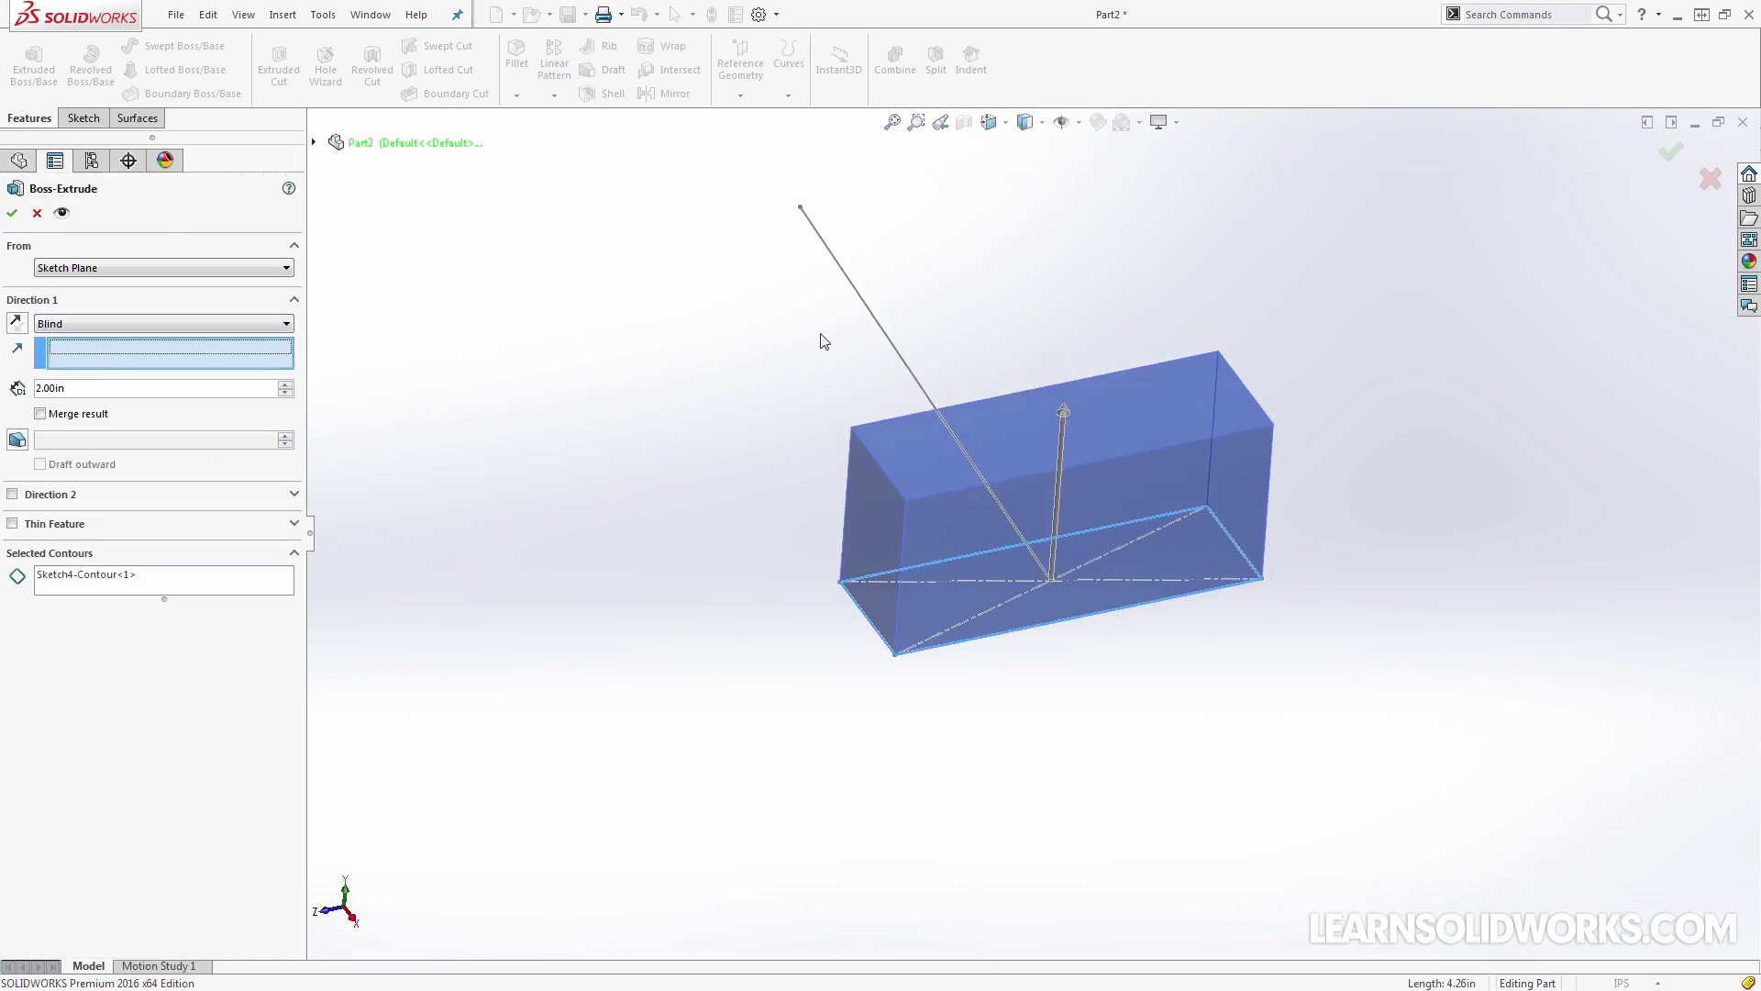
pyautogui.click(866, 308)
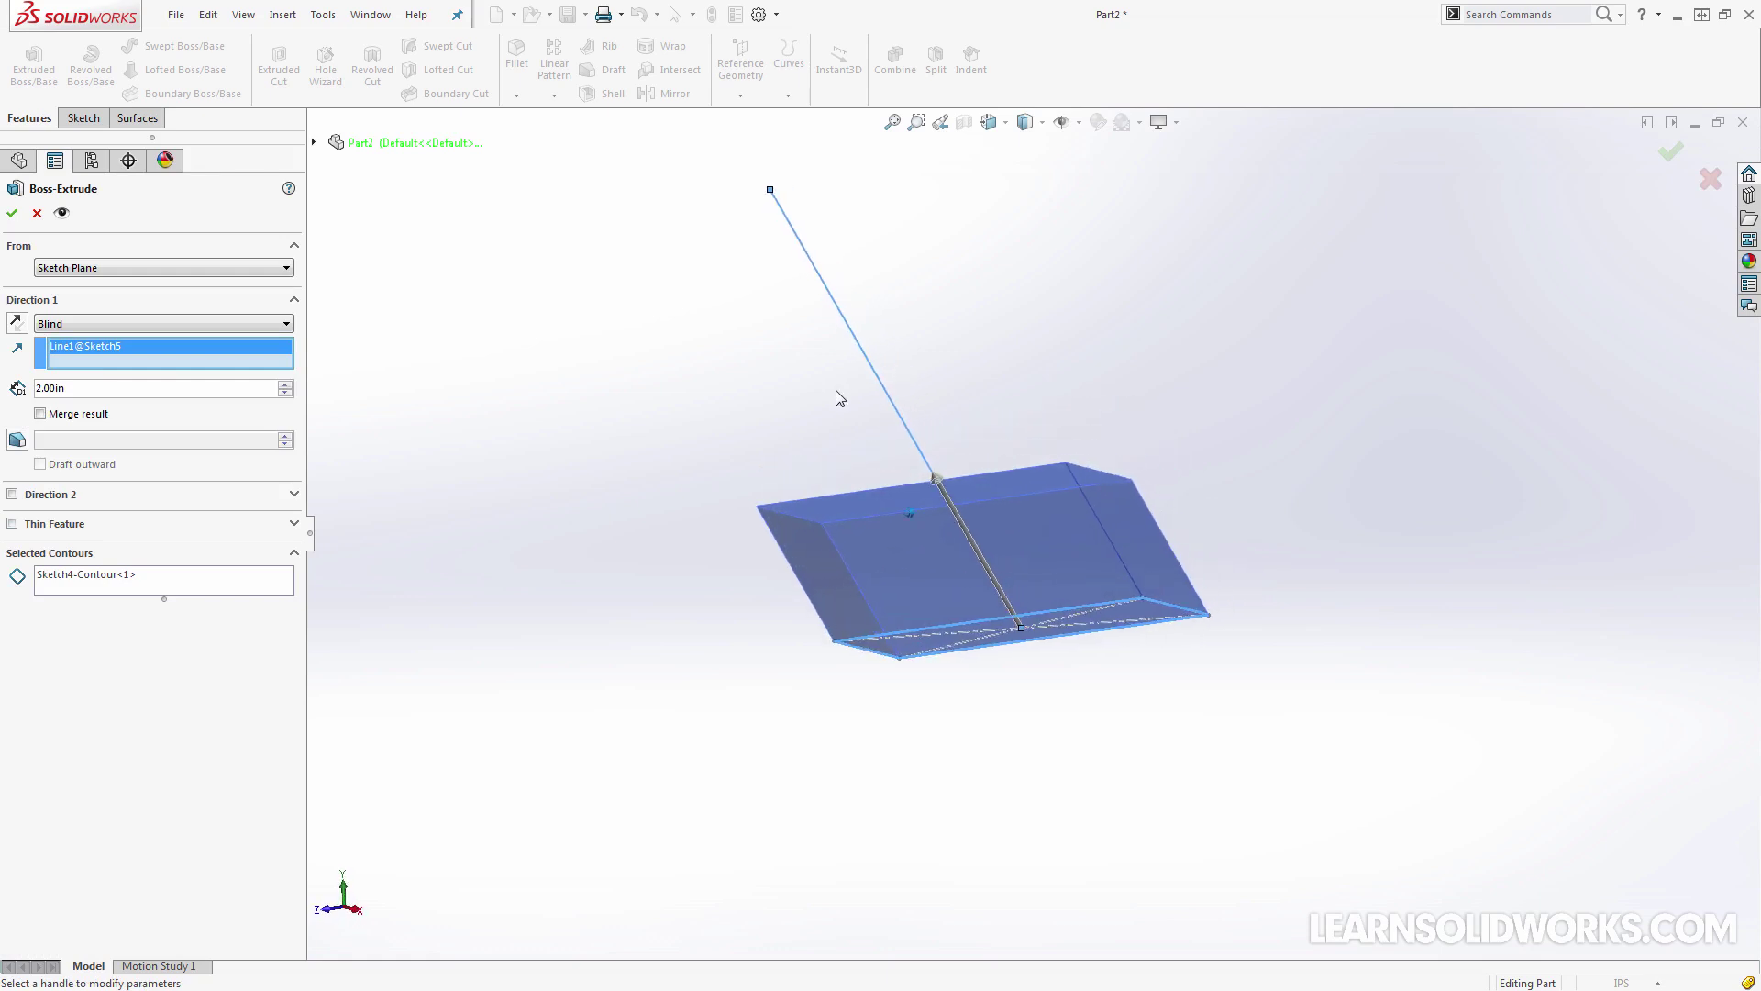
pyautogui.click(931, 479)
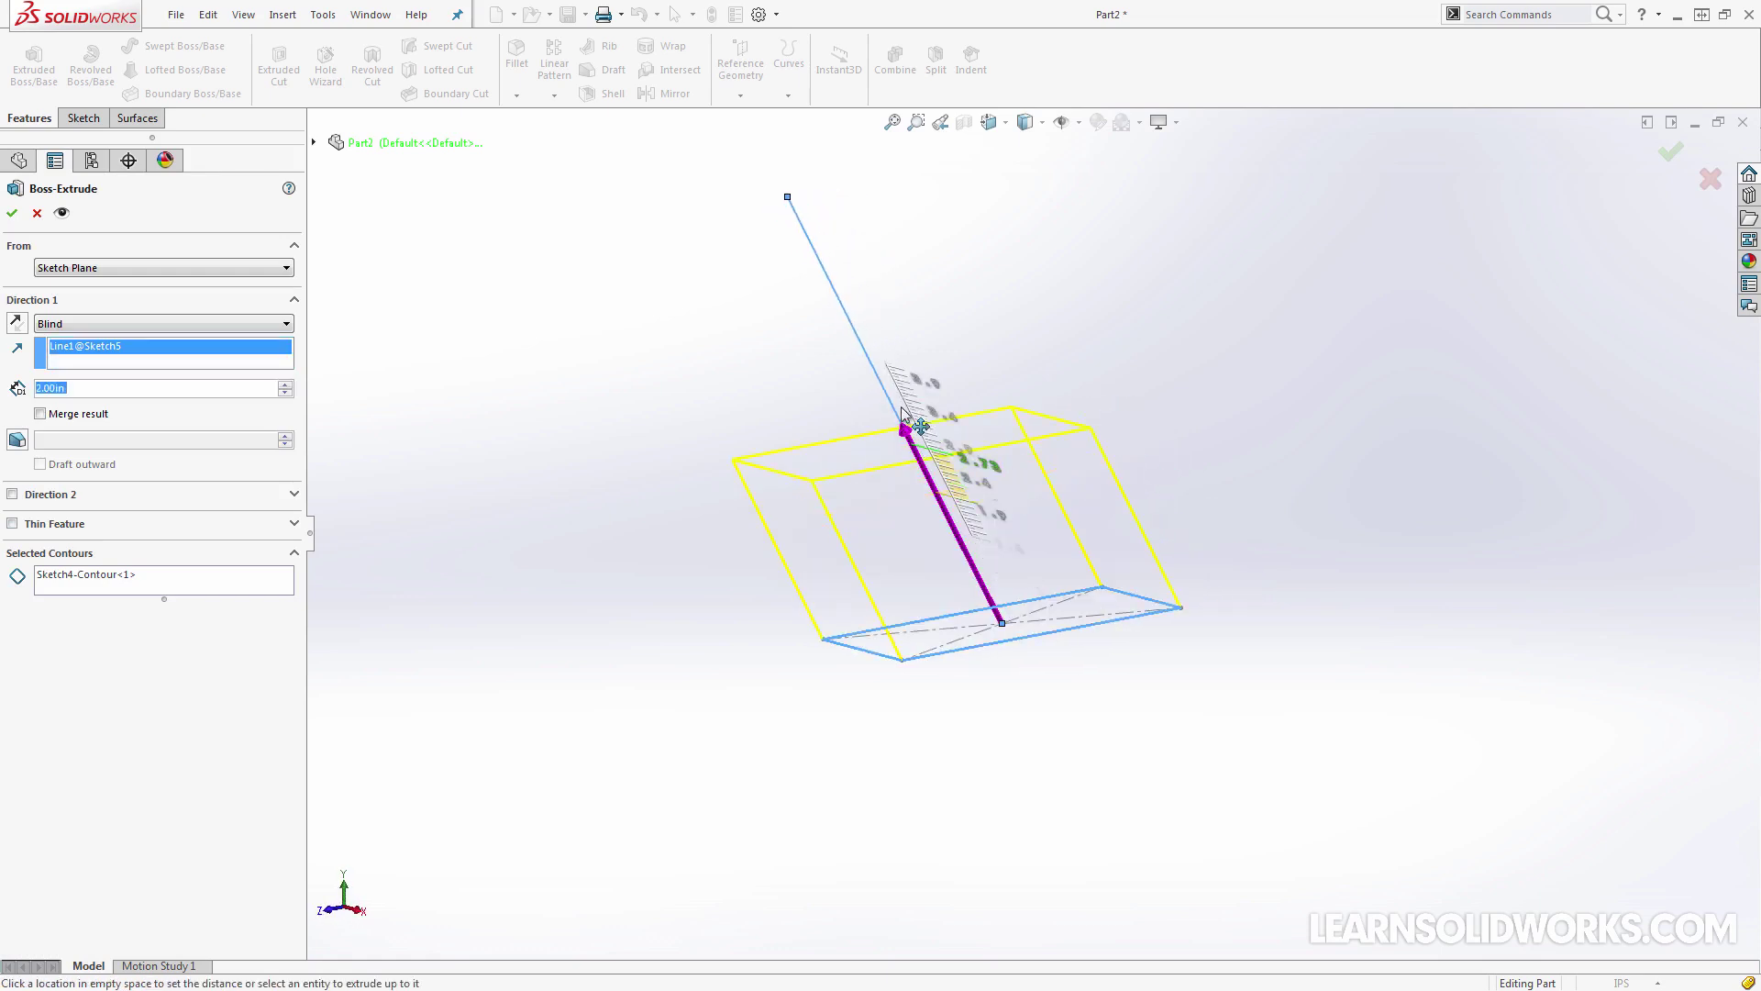
pyautogui.click(866, 321)
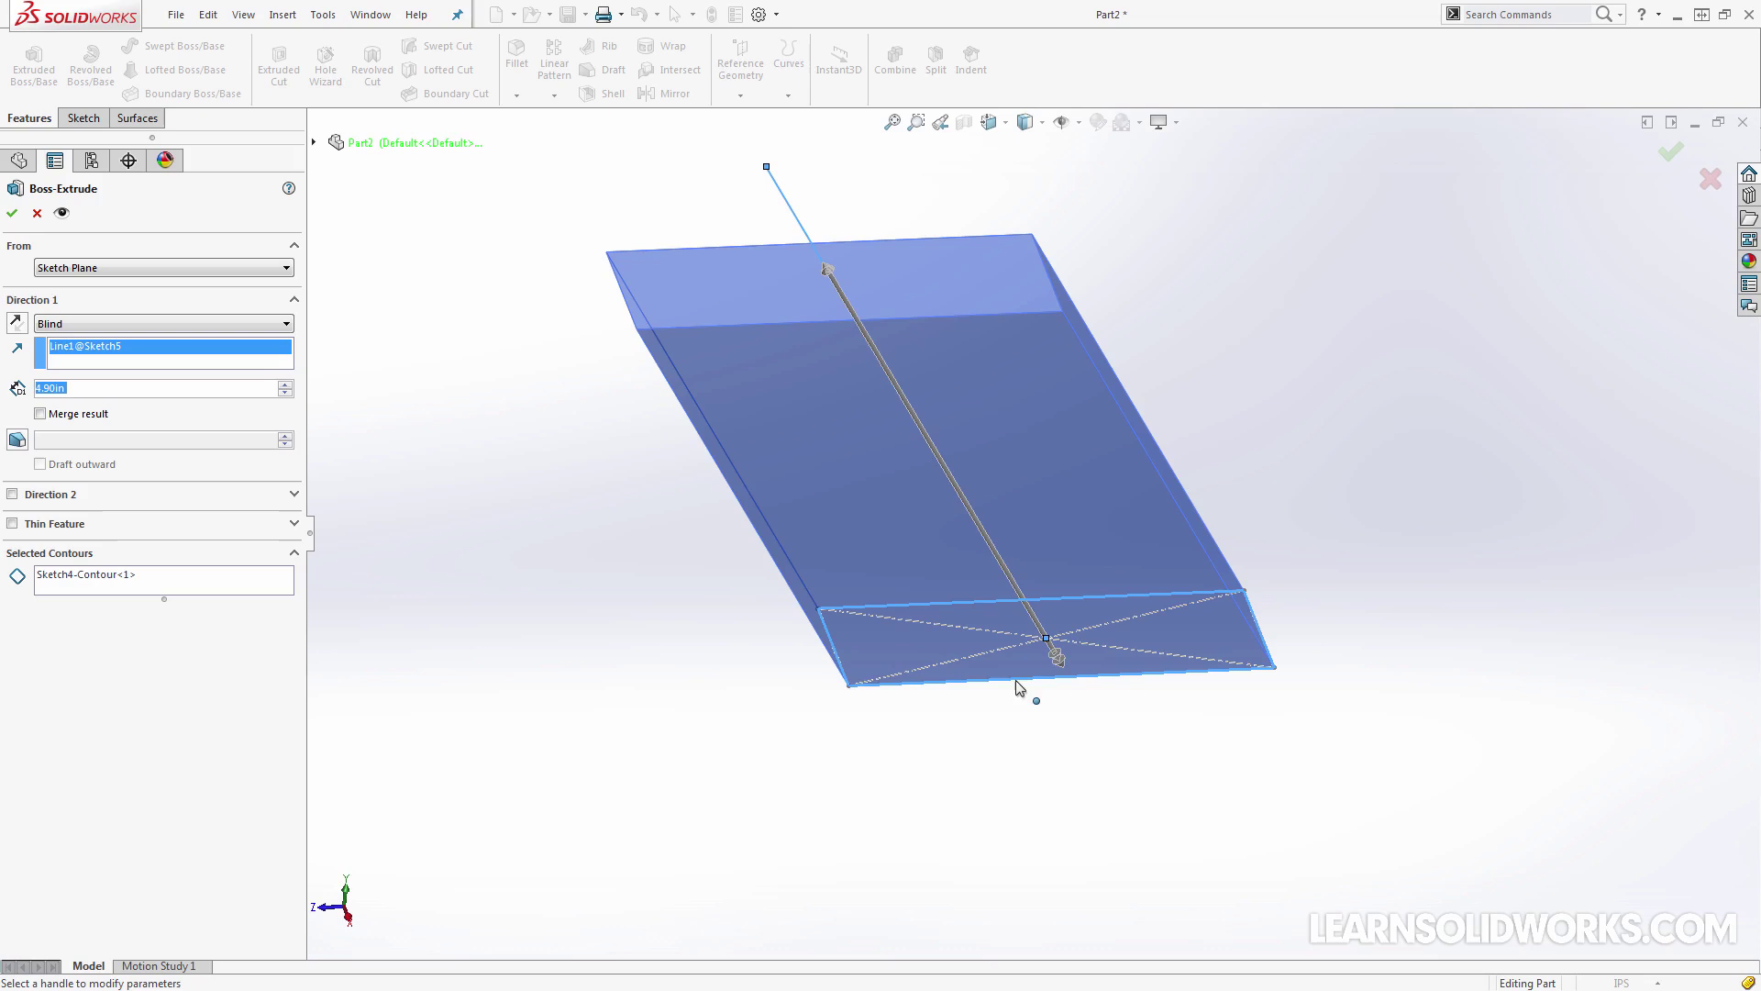
pyautogui.moveTo(1298, 674); pyautogui.dragTo(1235, 659, button='middle')
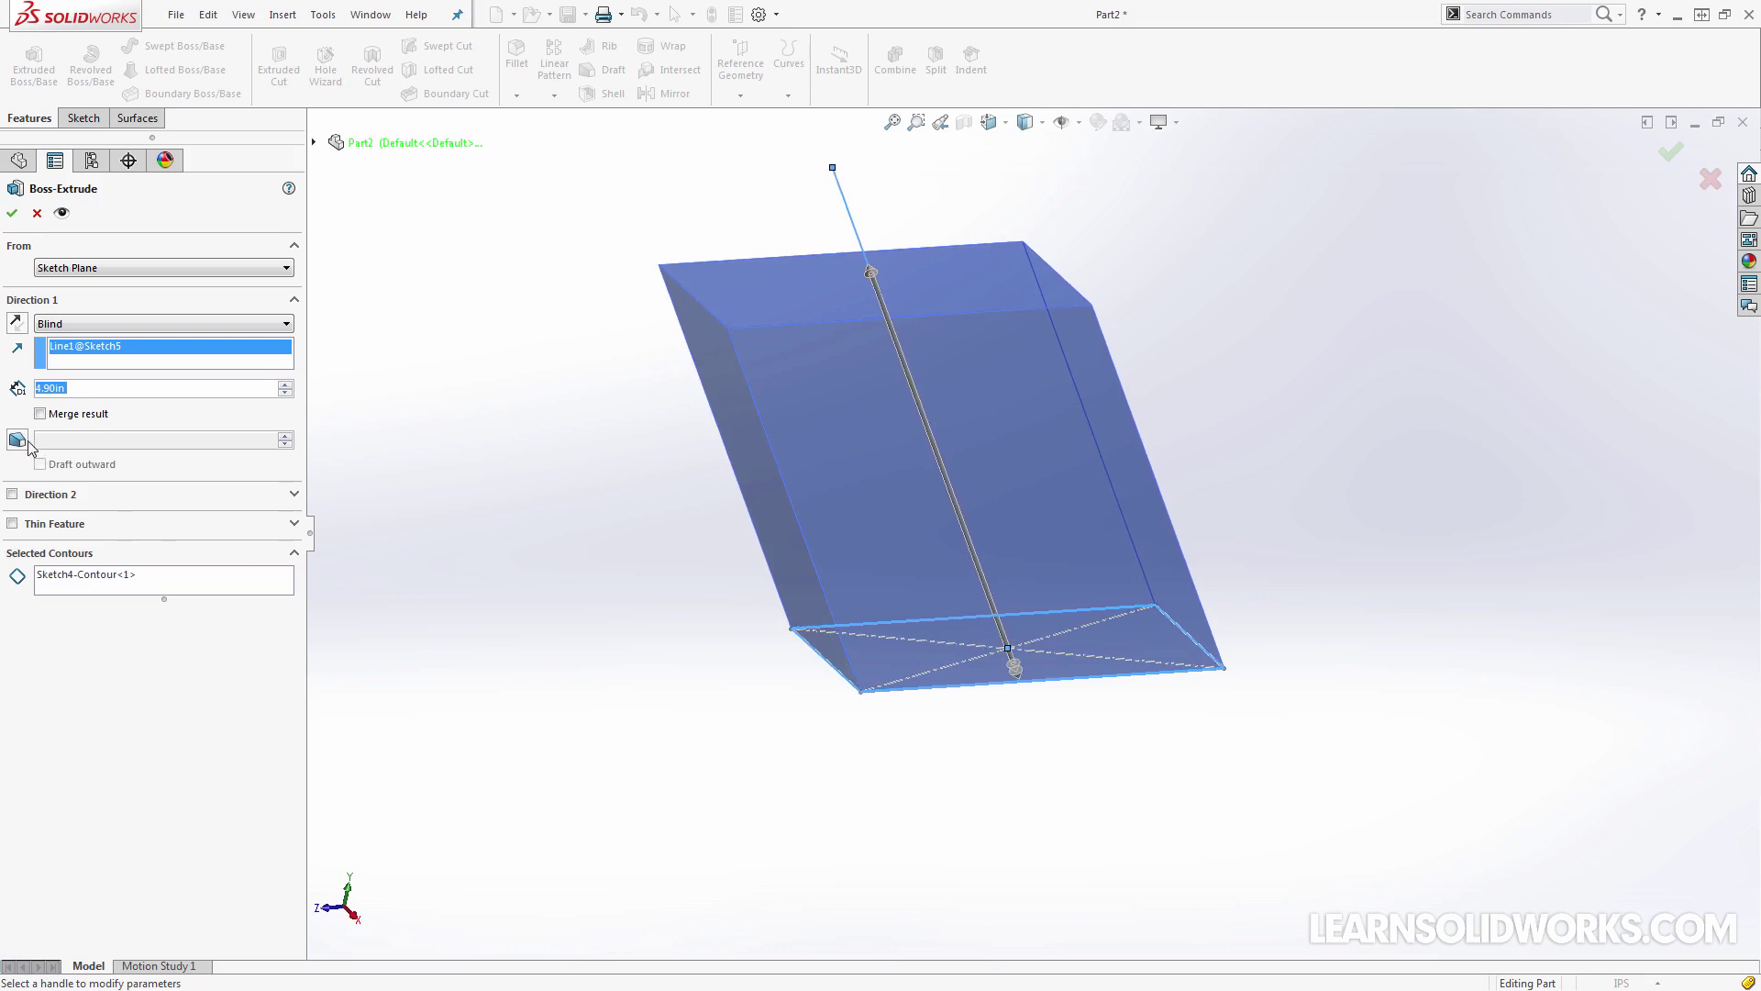
# Try a 5° draft then remove it, end Up To Vertex at the line's top endpoint, and accept
pyautogui.click(17, 440)
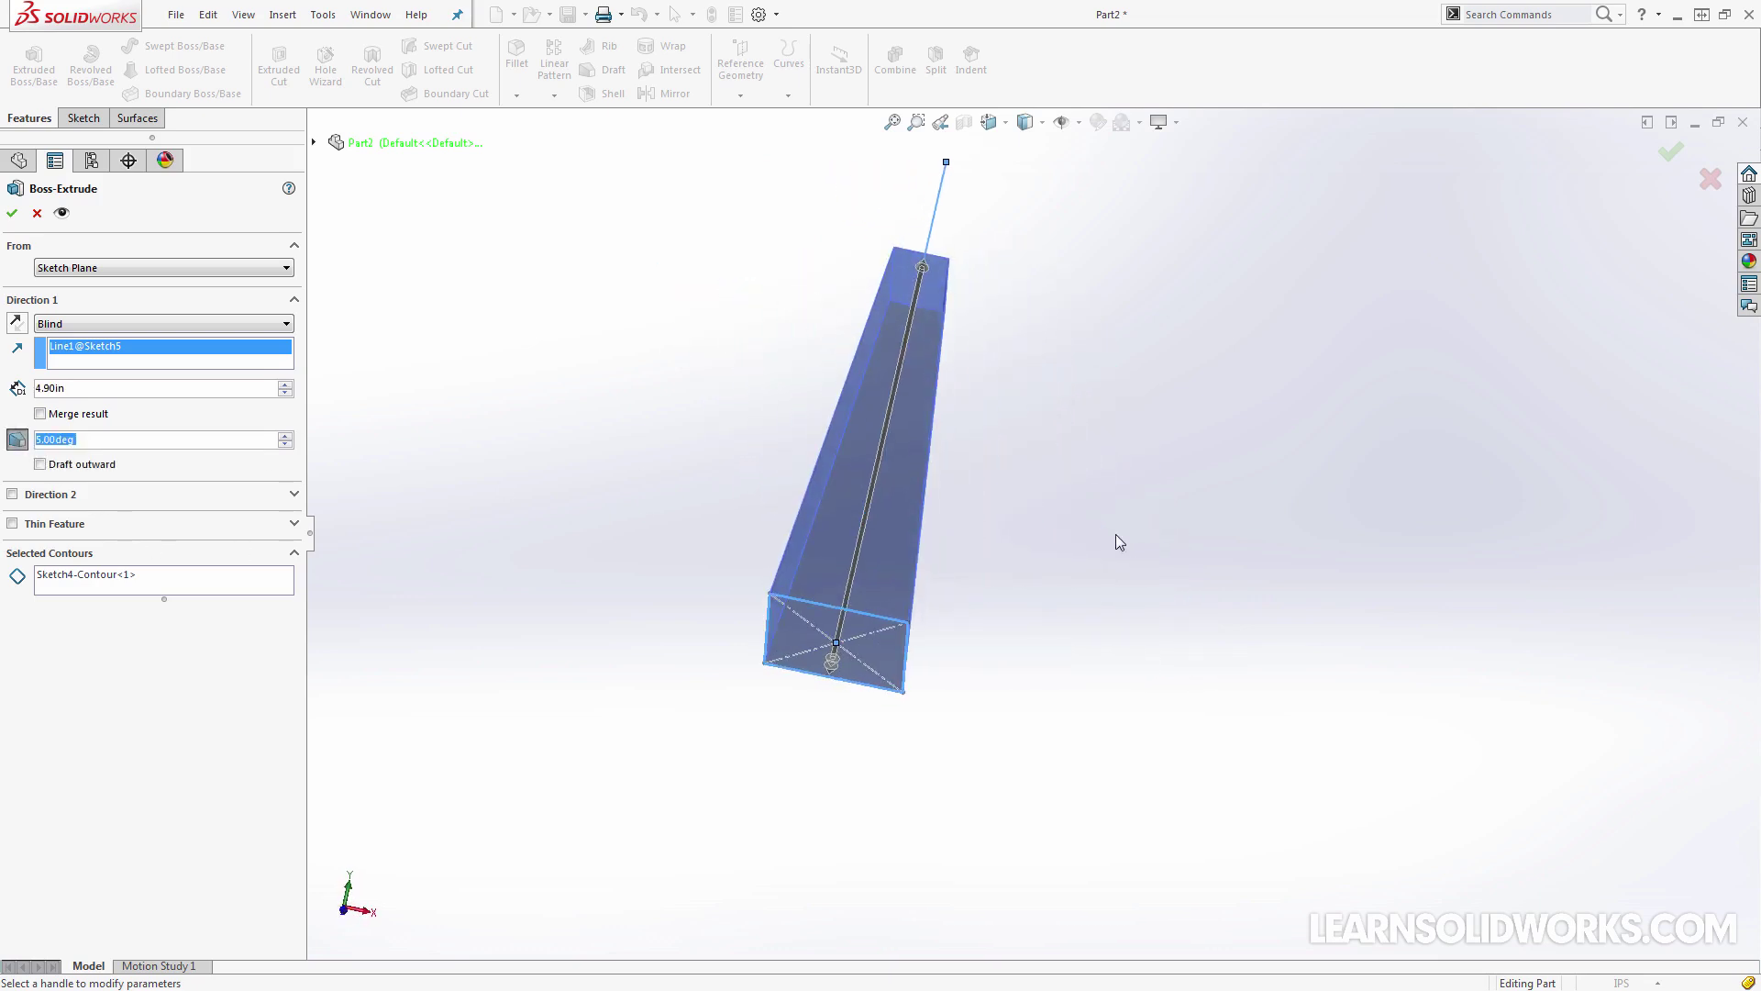
pyautogui.hotkey('ctrl', '1')
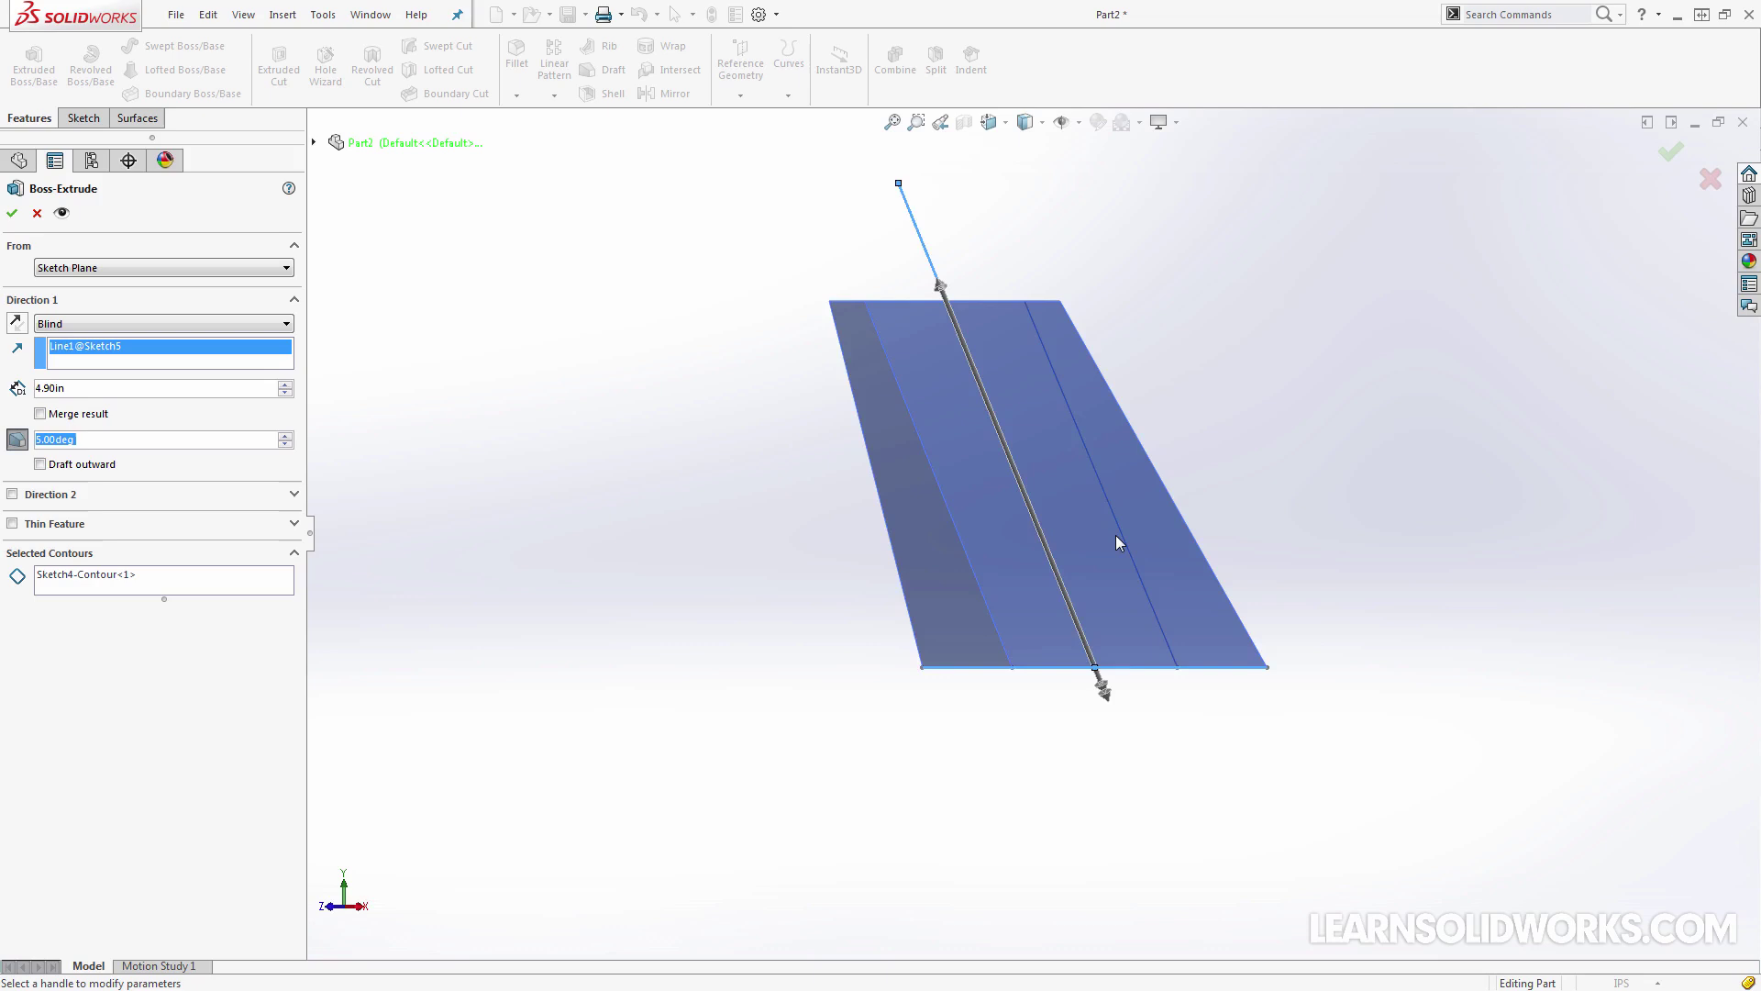
pyautogui.hotkey('ctrl', '4')
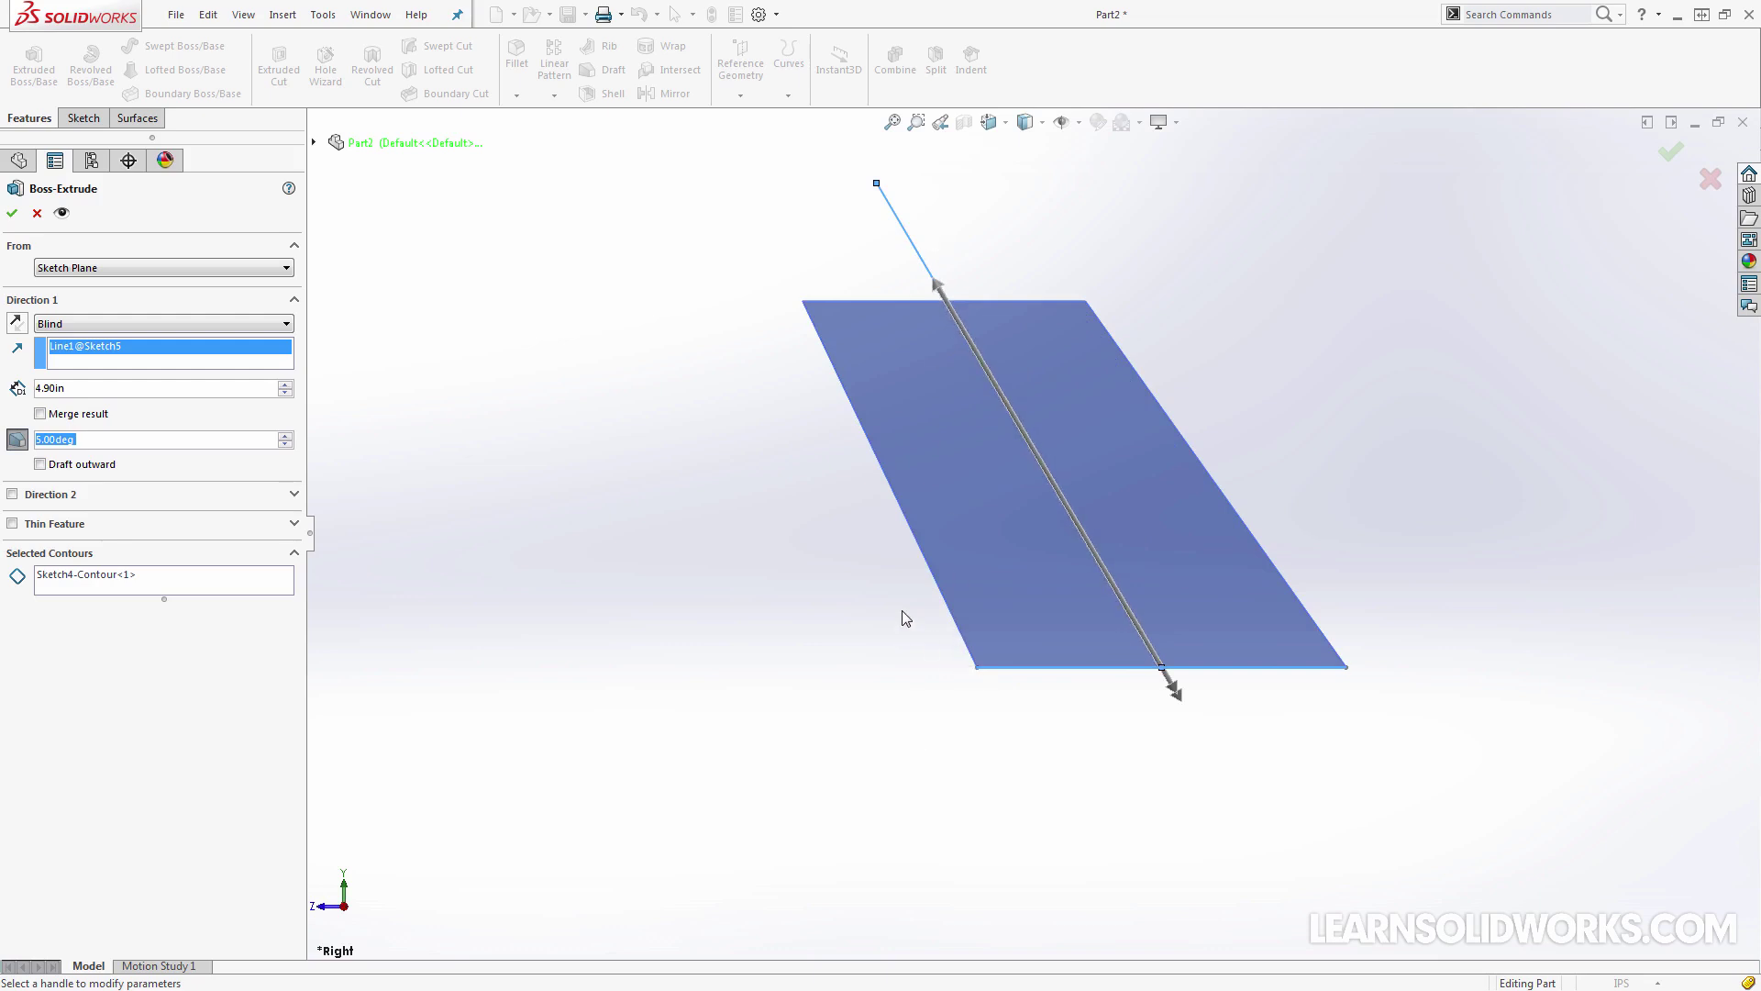
pyautogui.press('Right')
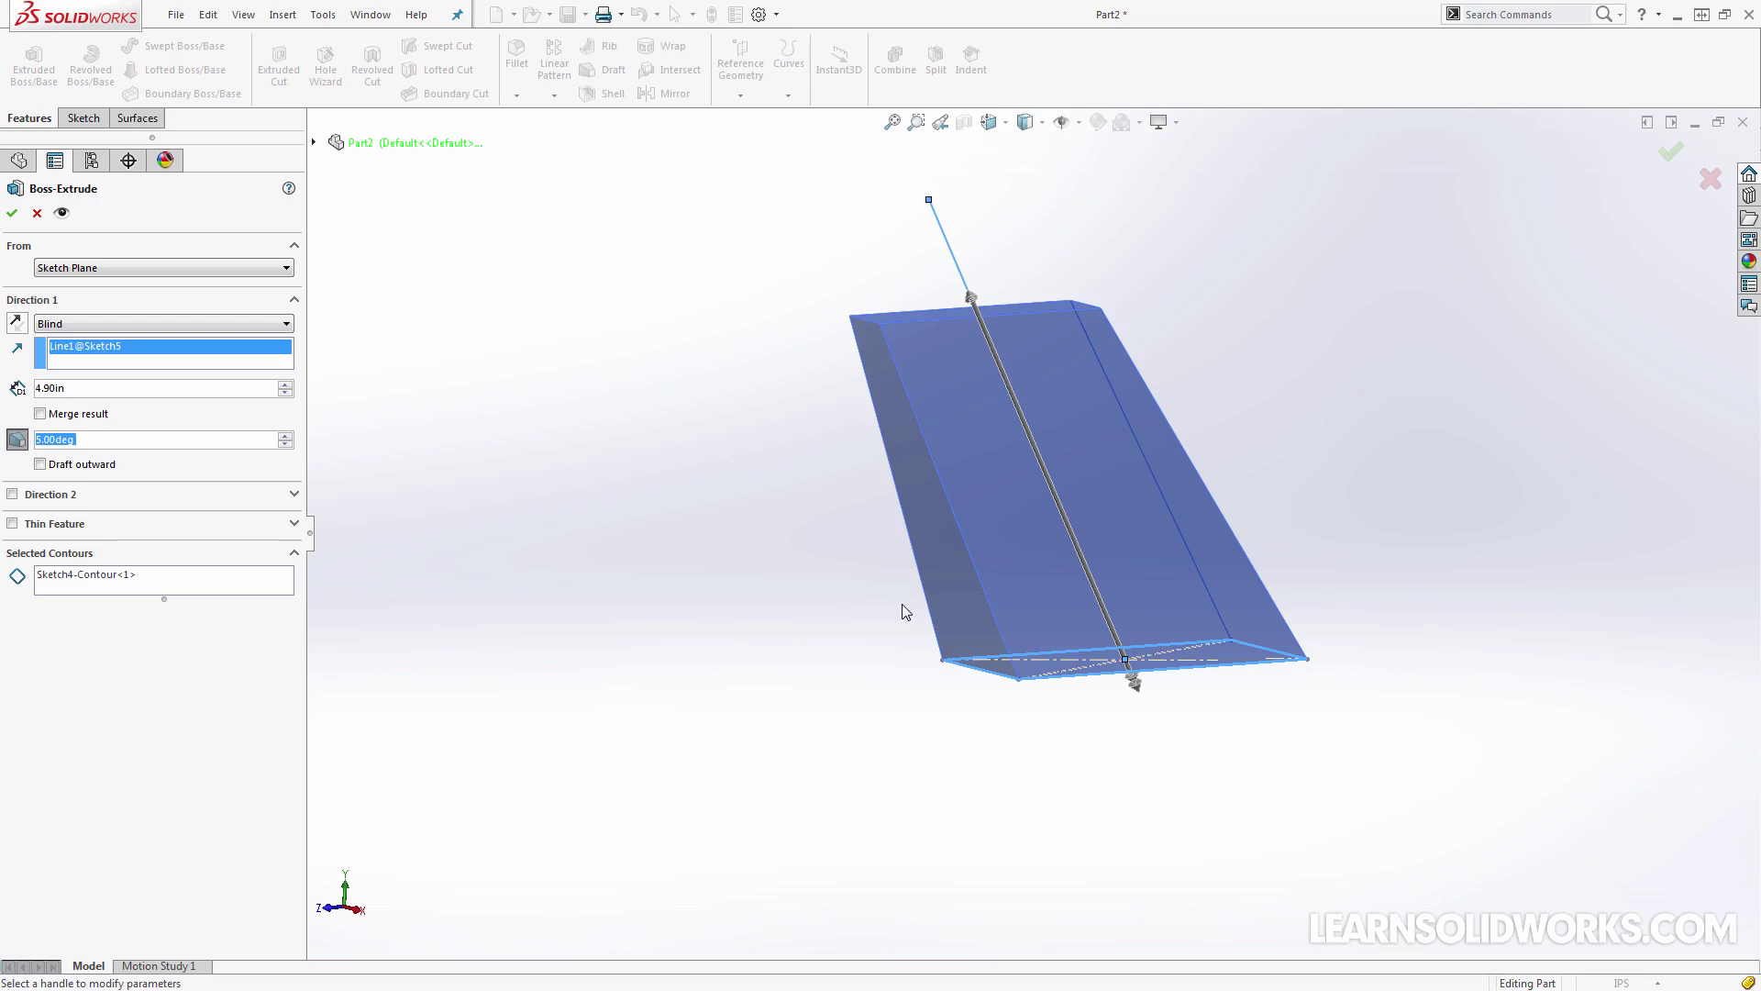
pyautogui.click(16, 440)
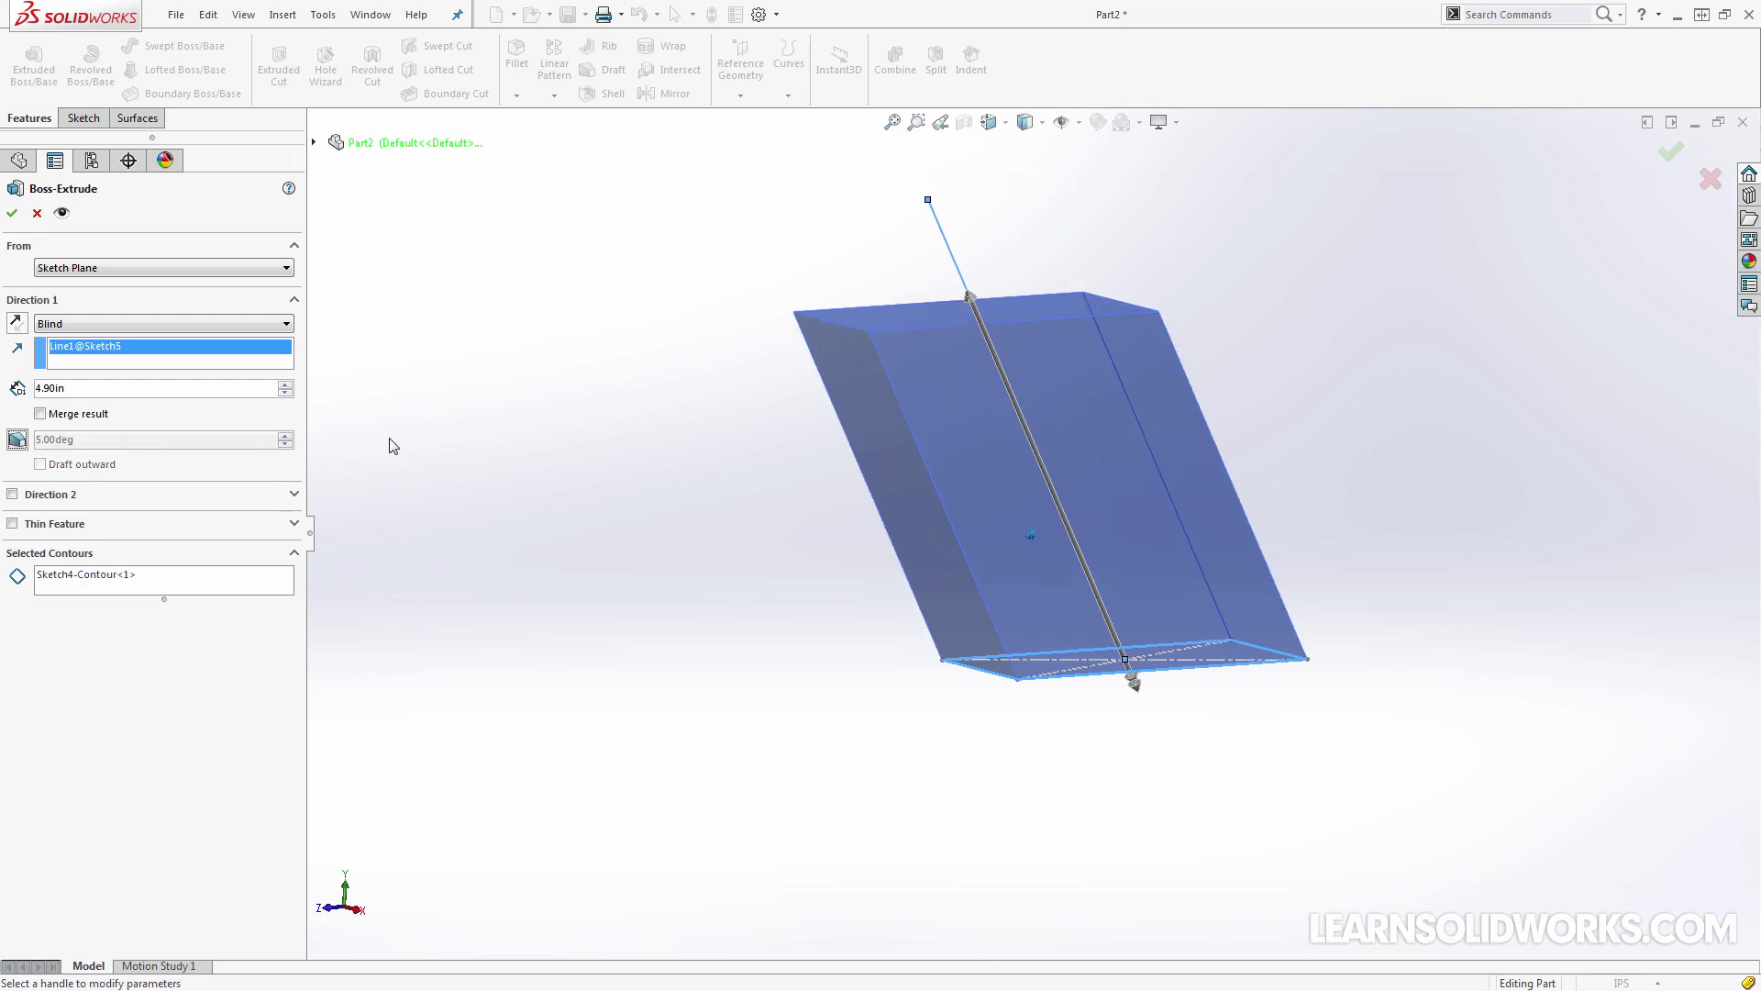
pyautogui.press('Right')
pyautogui.press('Right')
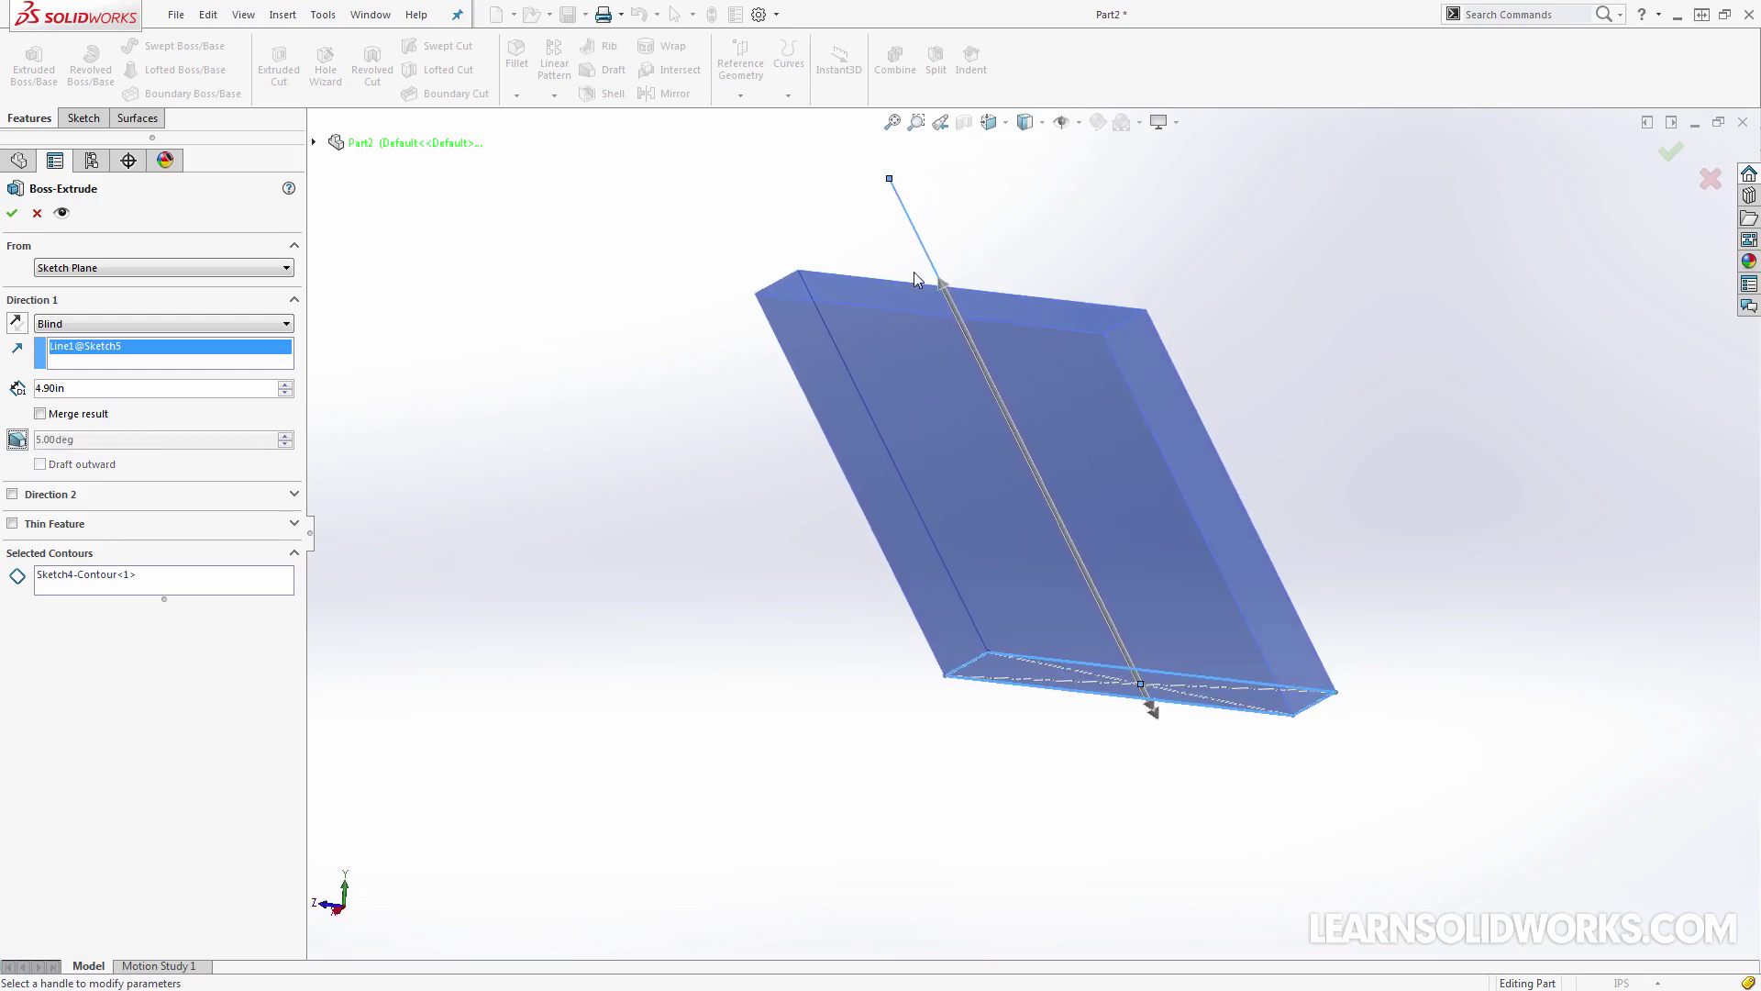
pyautogui.click(890, 179)
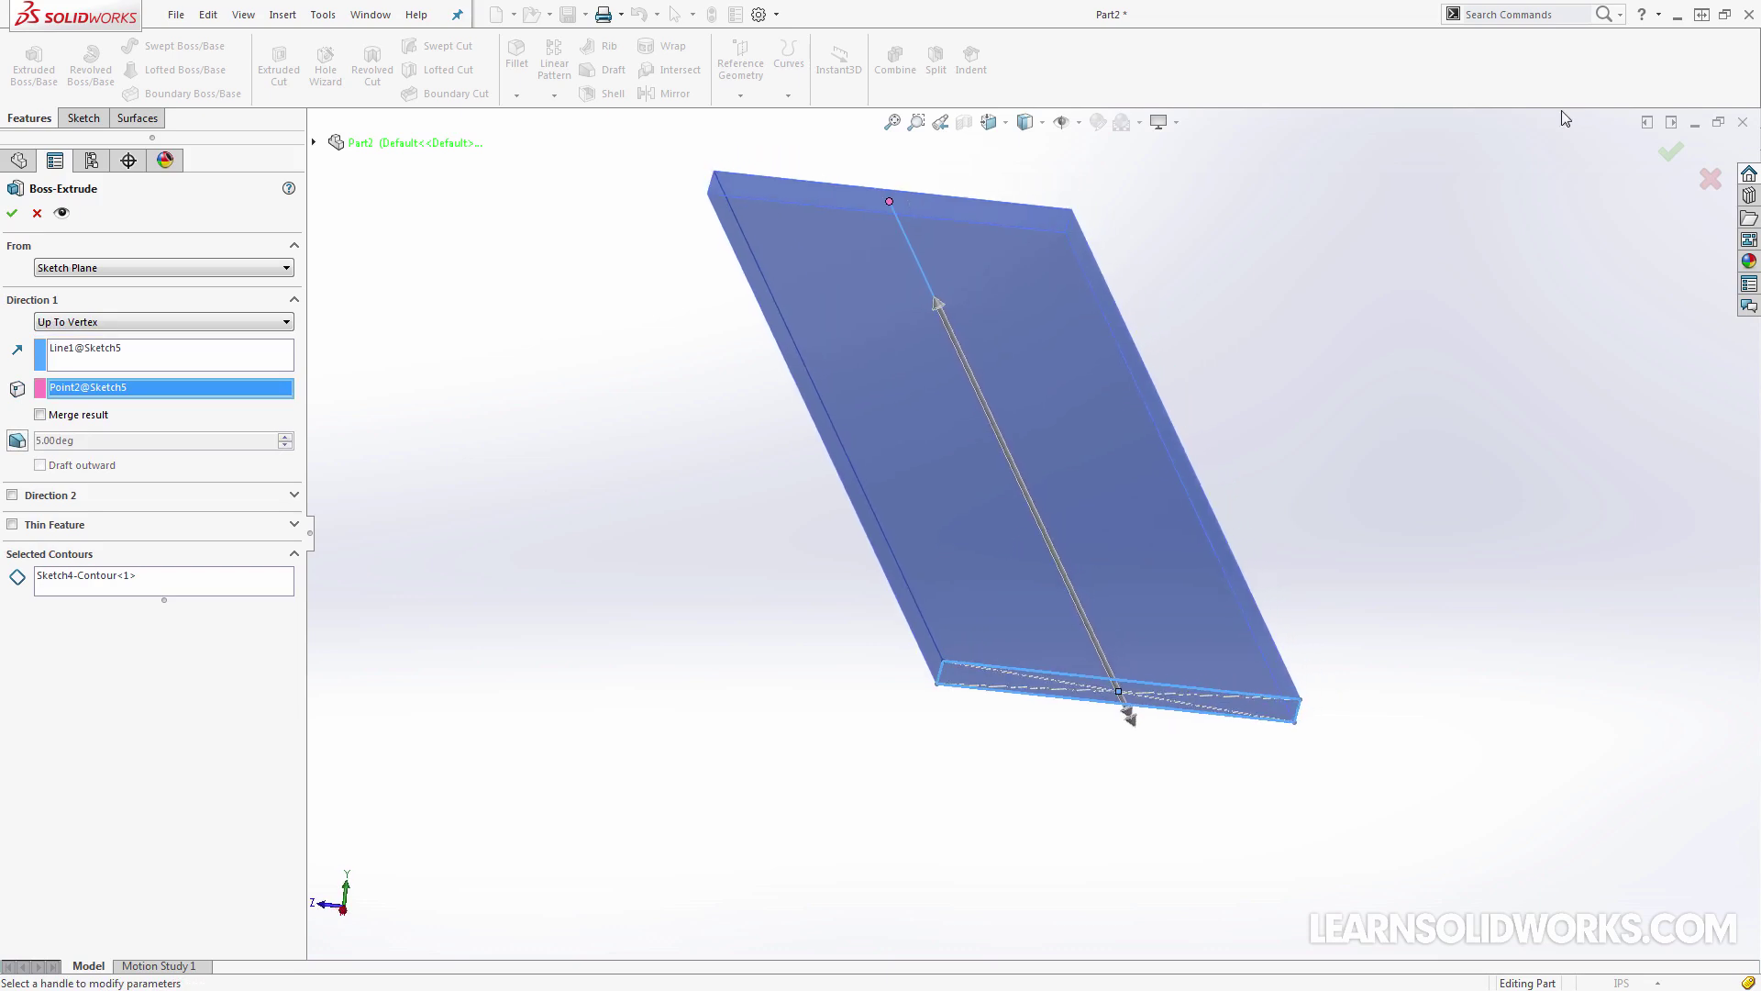
pyautogui.click(1671, 151)
pyautogui.hotkey('ctrl', '4')
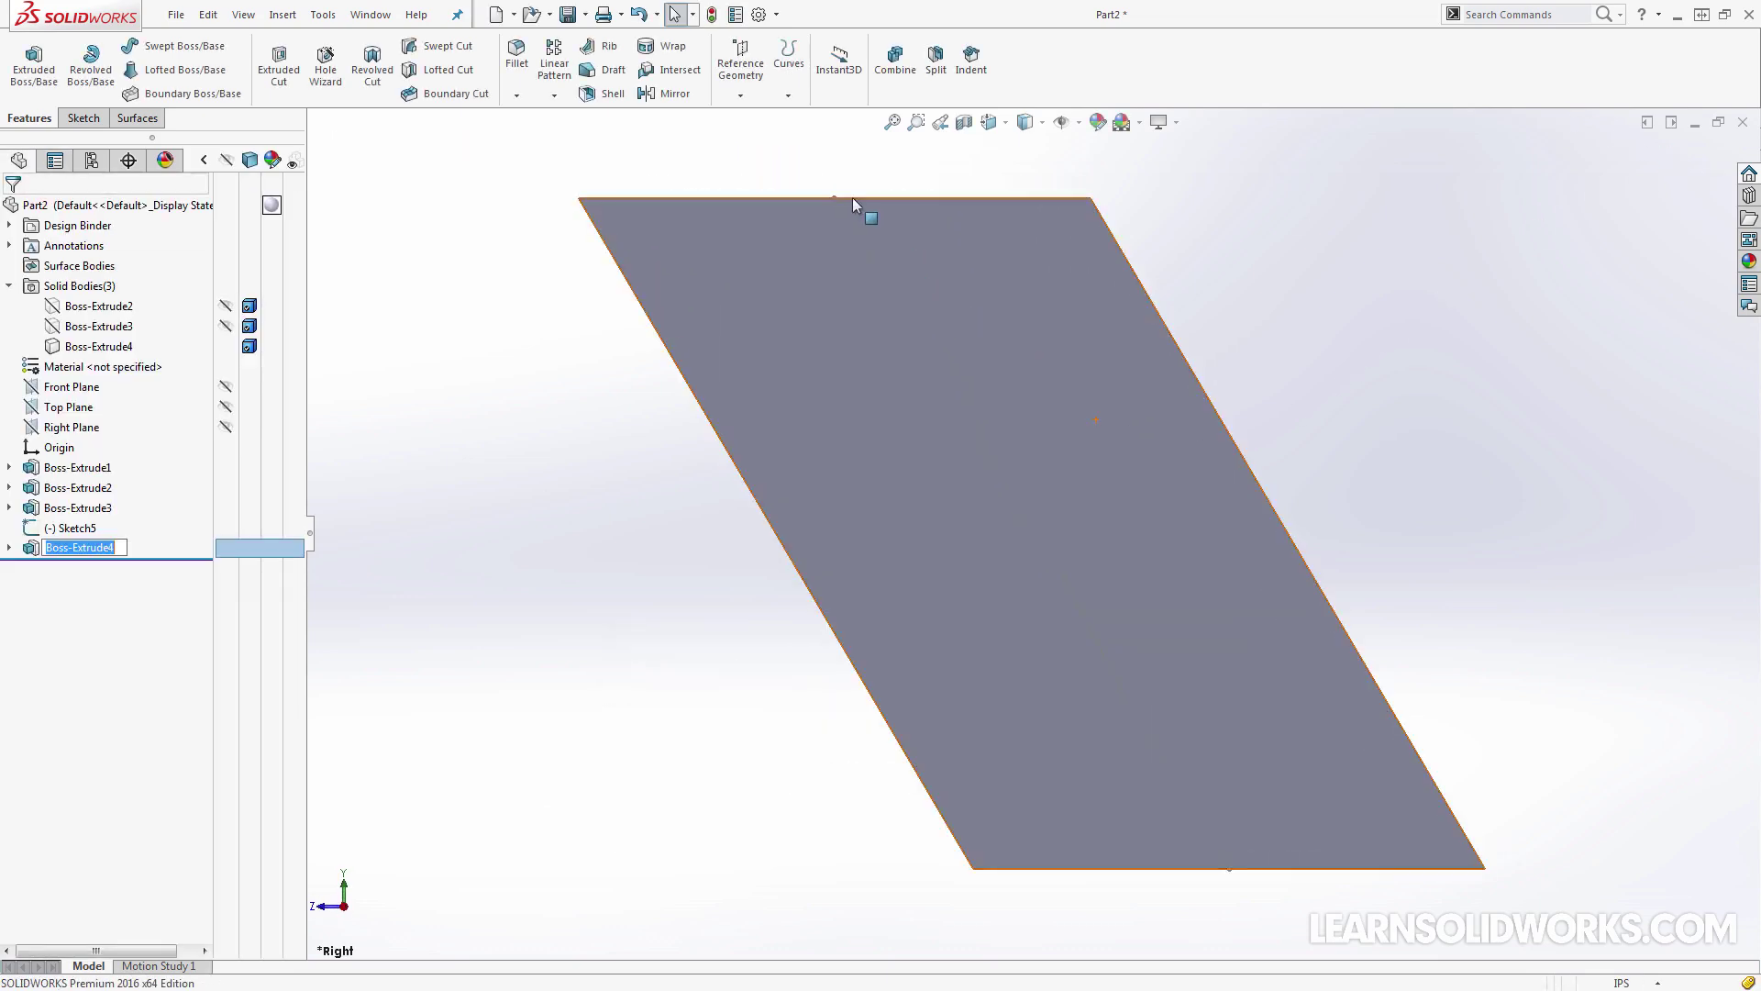
# Edit Sketch5 to move the line's top endpoint and rebuild the slanted block
pyautogui.press('Up')
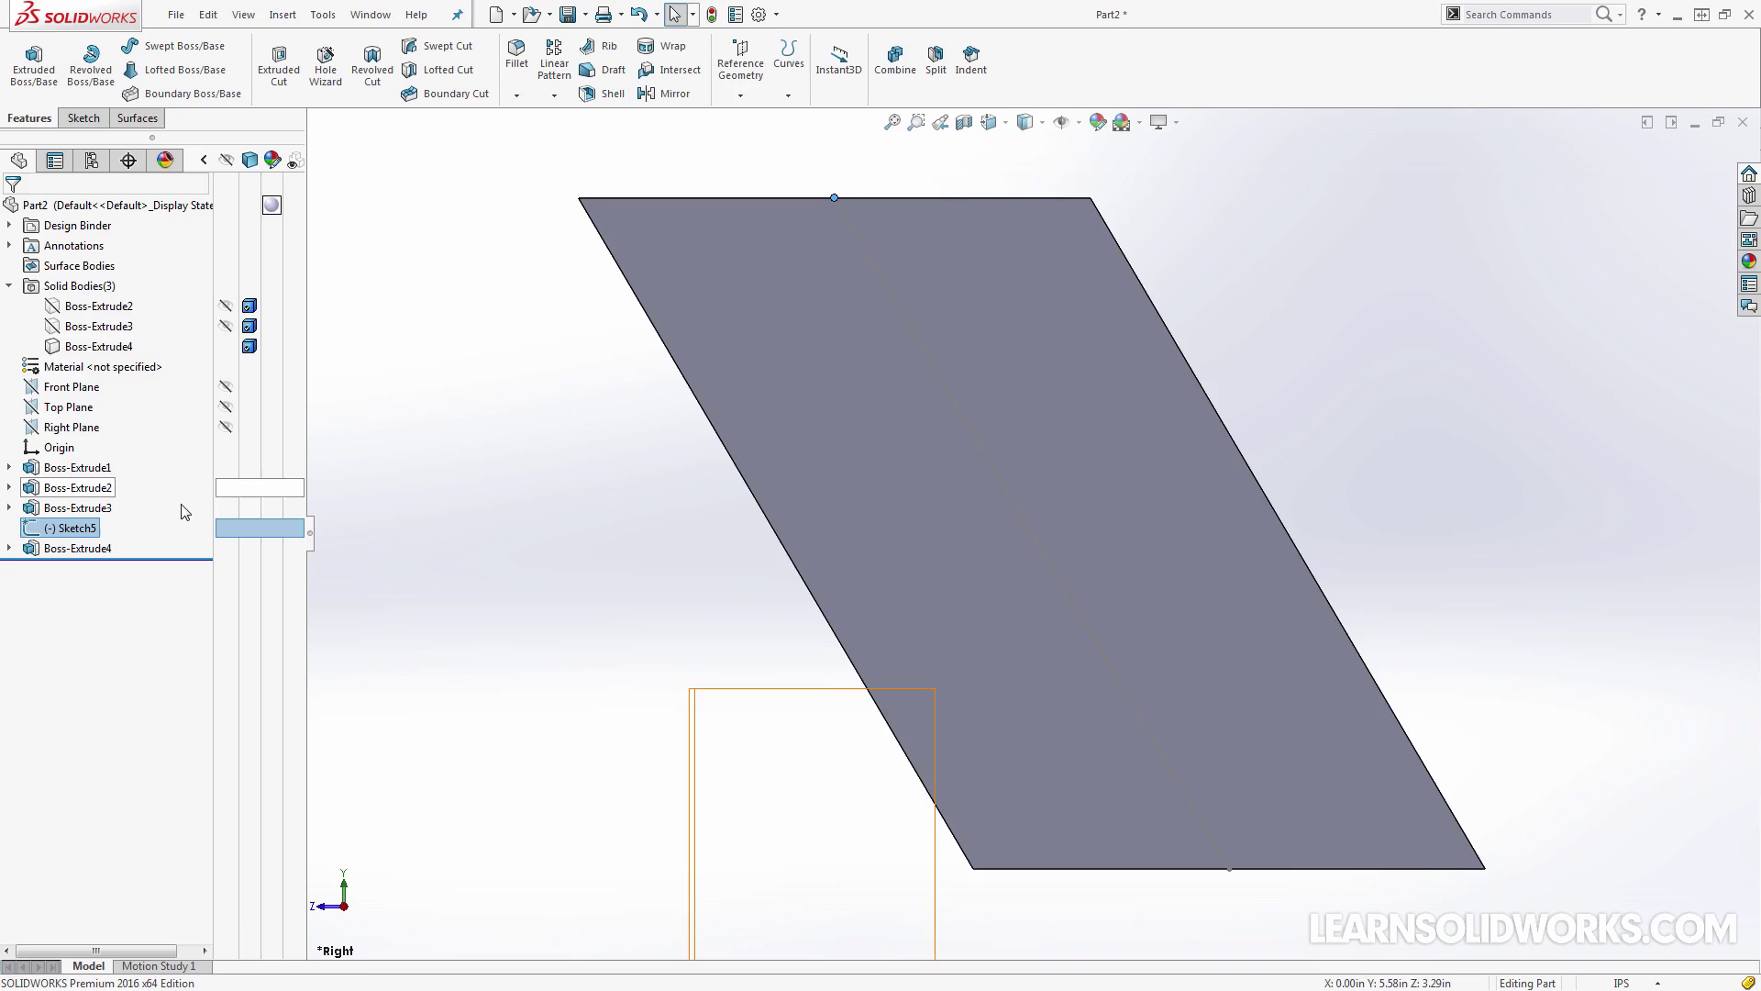
pyautogui.click(35, 530)
pyautogui.click(41, 470)
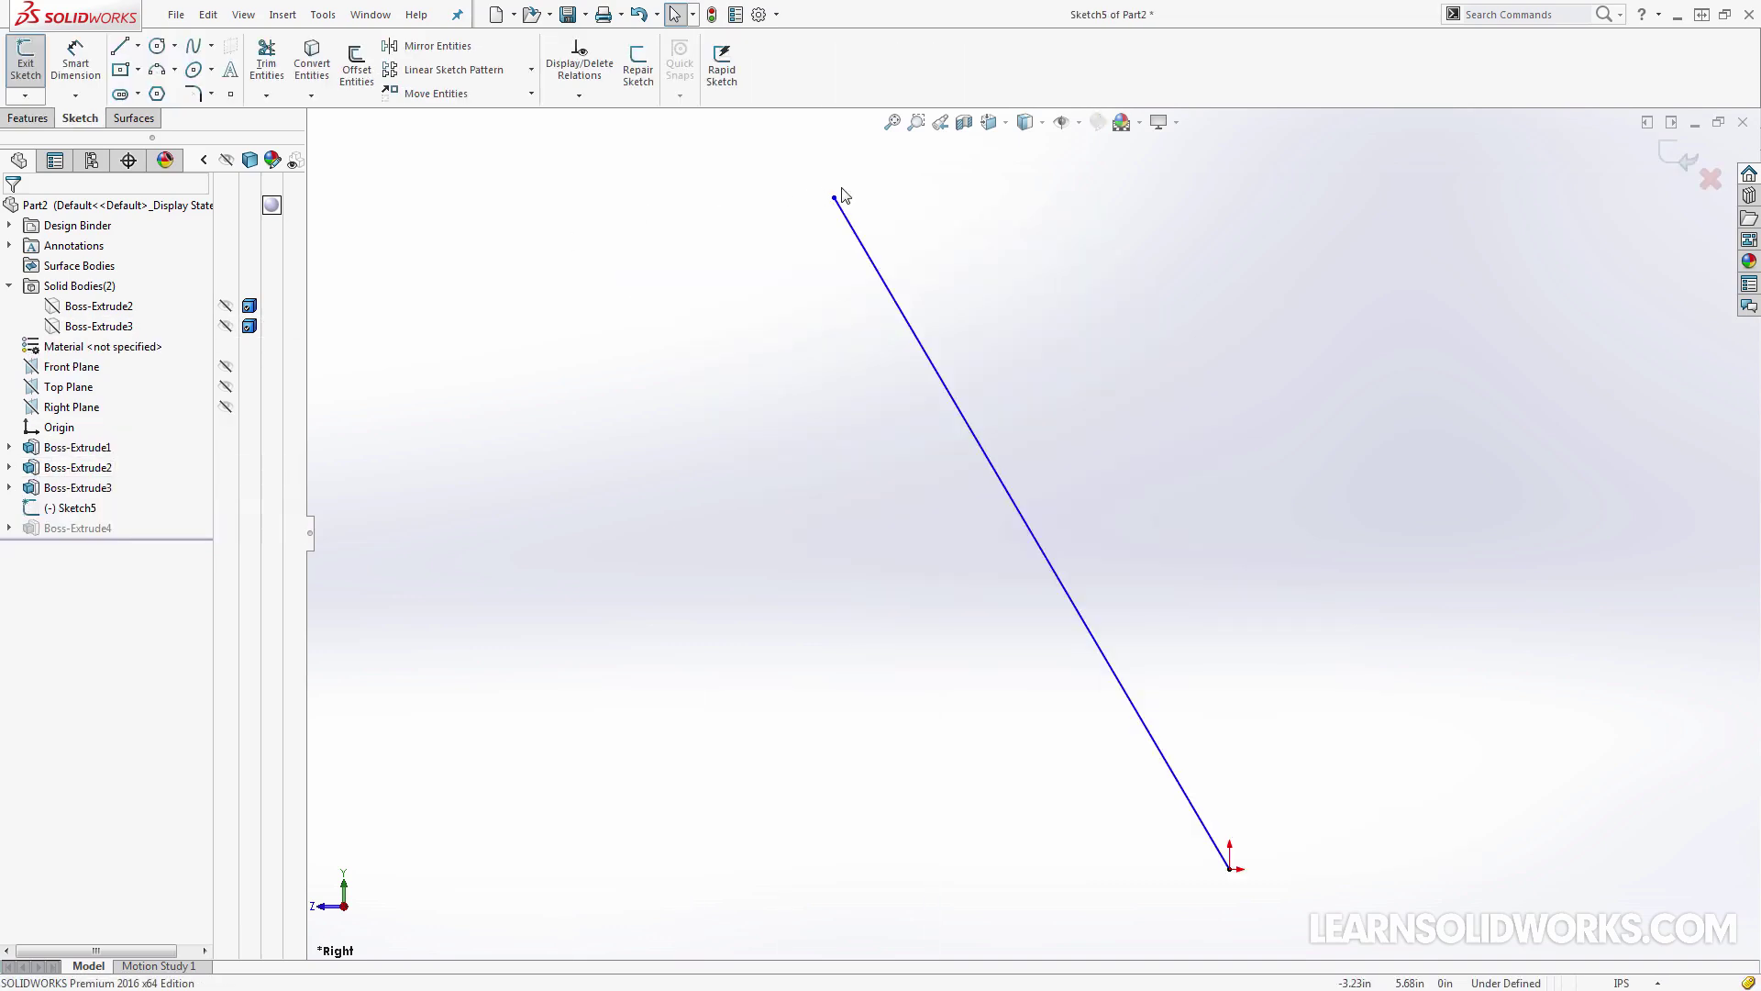
pyautogui.moveTo(835, 197); pyautogui.dragTo(1013, 174)
pyautogui.click(1679, 158)
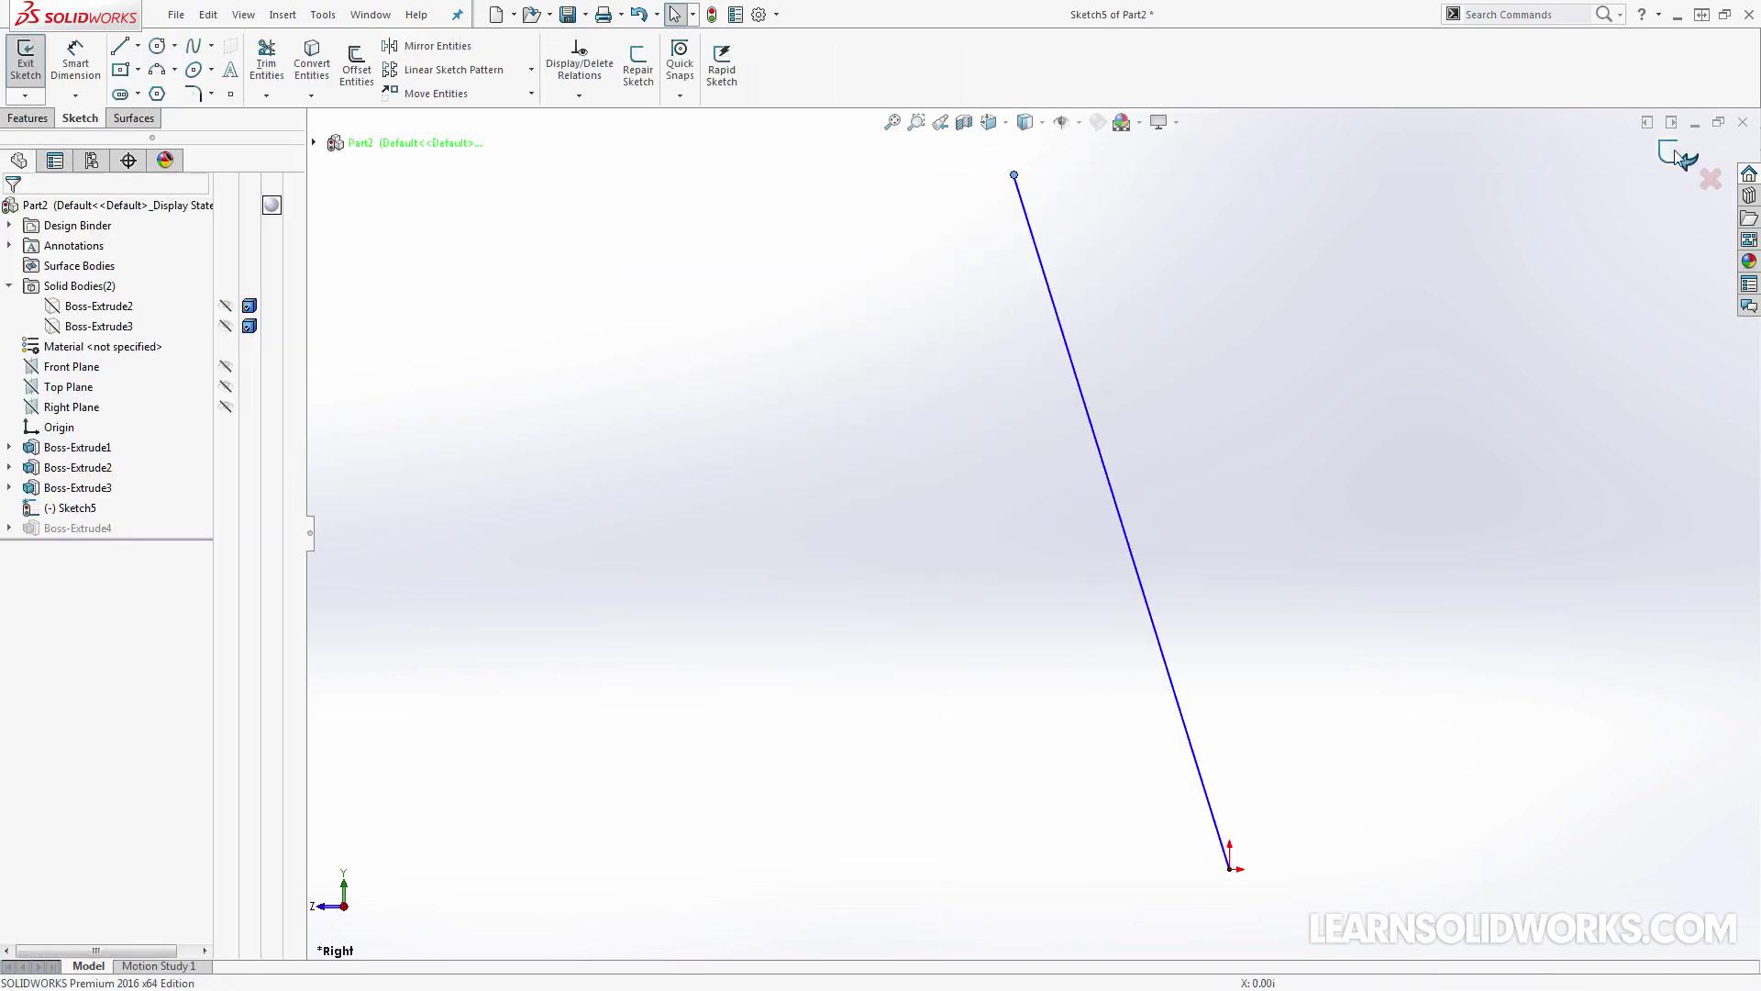
pyautogui.click(1679, 157)
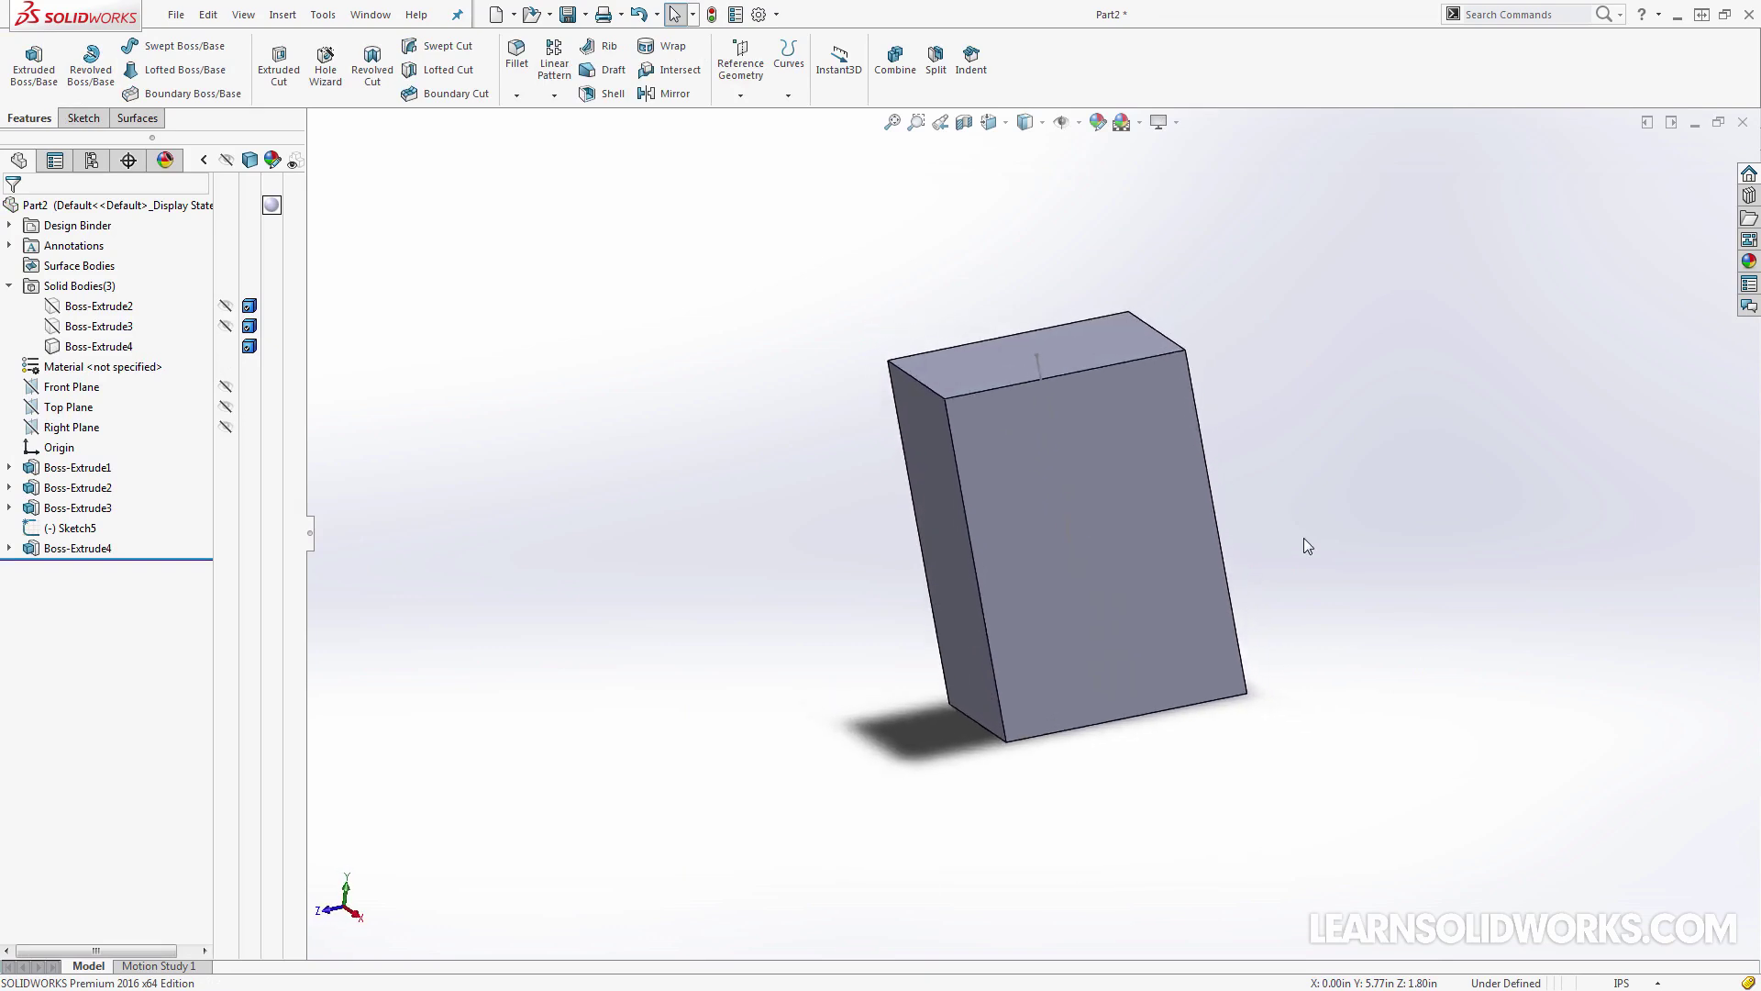
# Enable Instant3D and drag the line's top endpoint to the block's corner, then view from Right
pyautogui.click(853, 77)
pyautogui.doubleClick(998, 353)
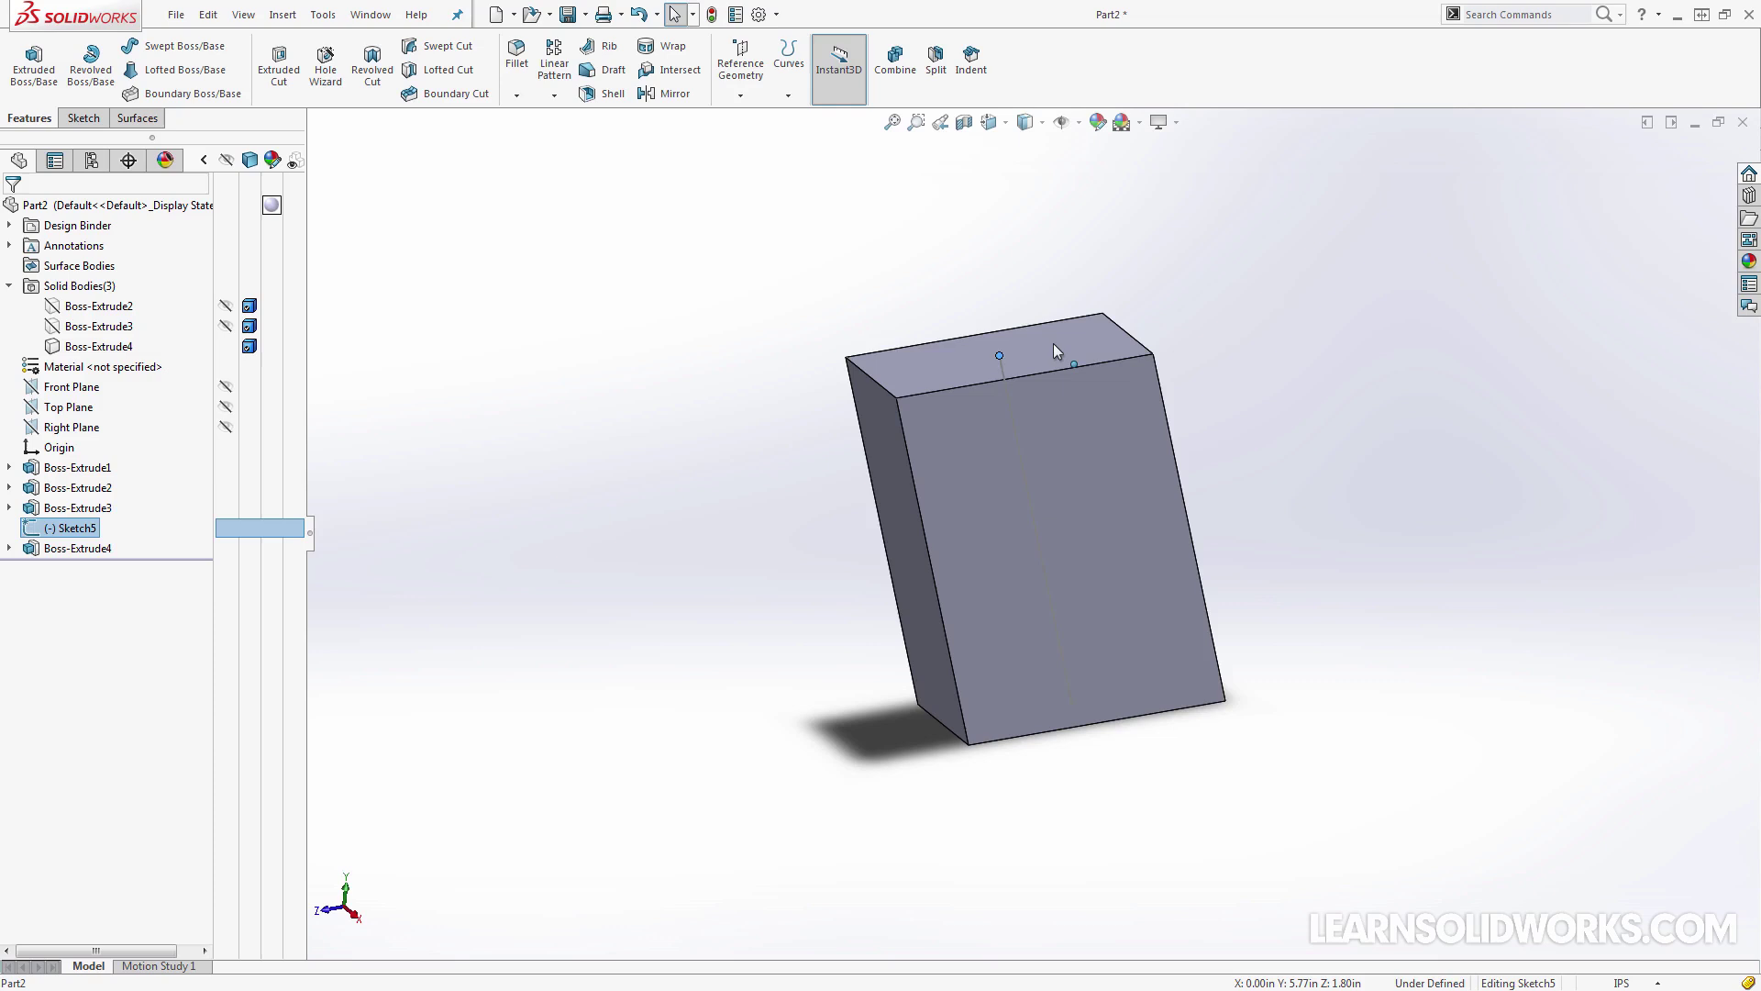
pyautogui.click(1081, 342)
pyautogui.moveTo(1059, 340); pyautogui.dragTo(943, 366)
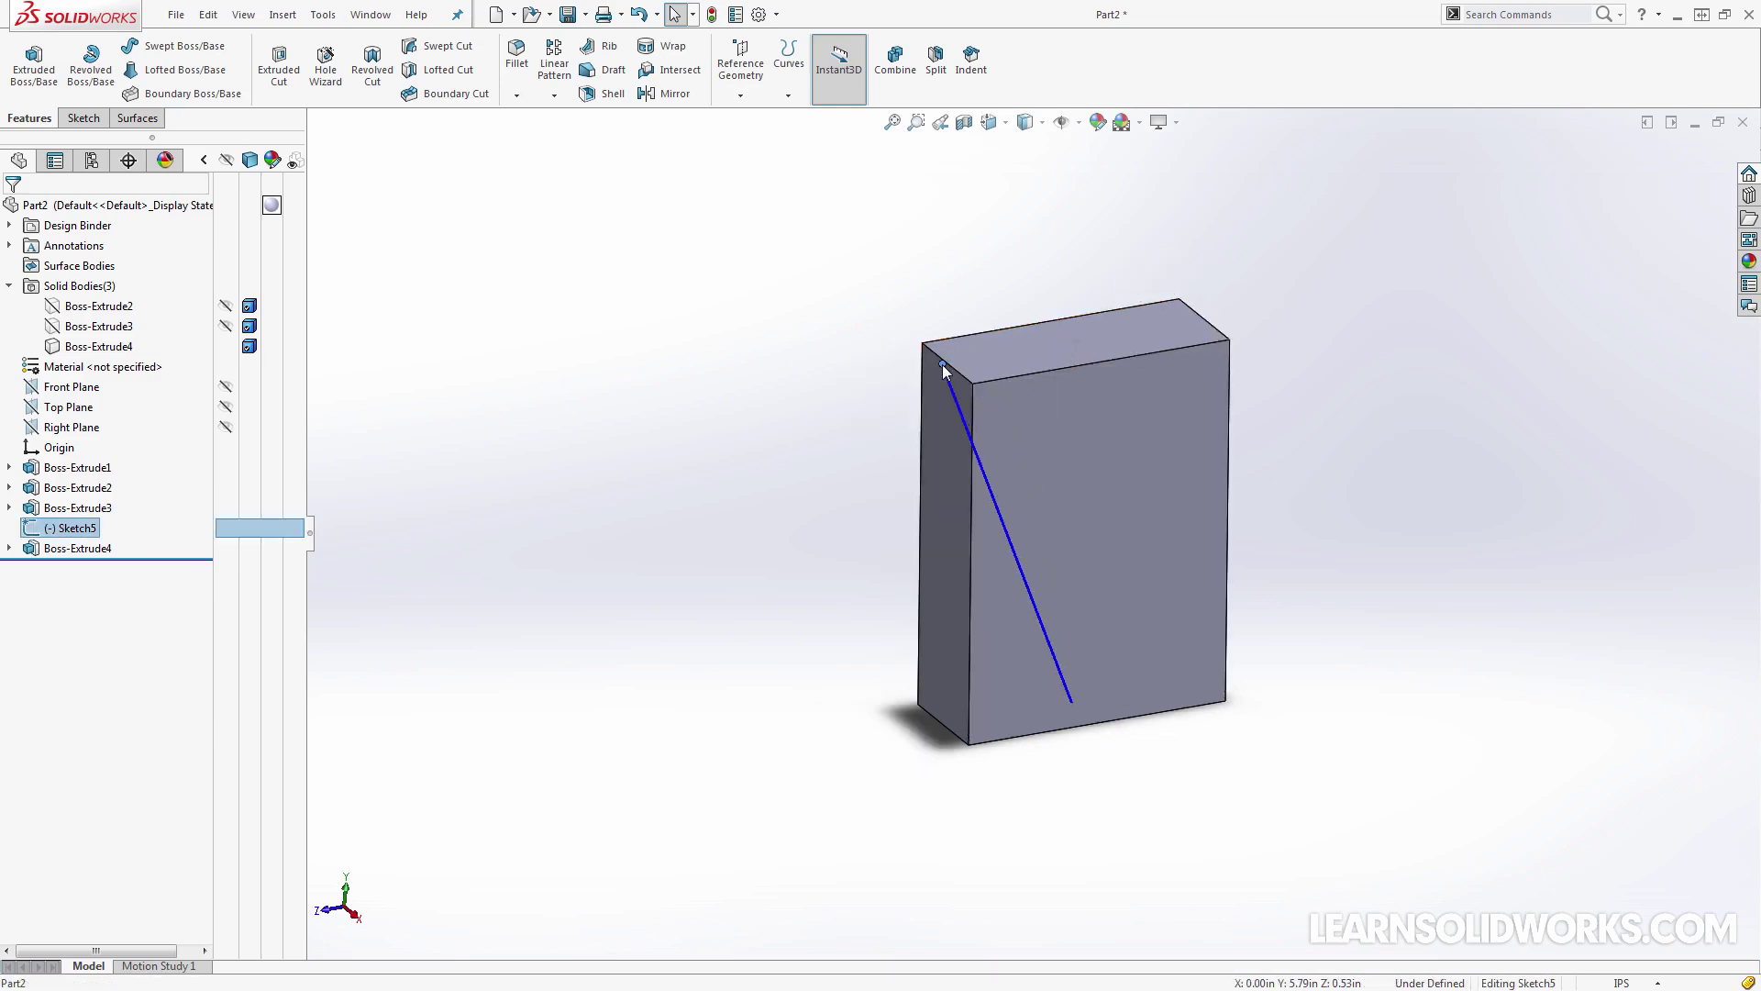
pyautogui.moveTo(943, 365); pyautogui.dragTo(894, 359, button='middle')
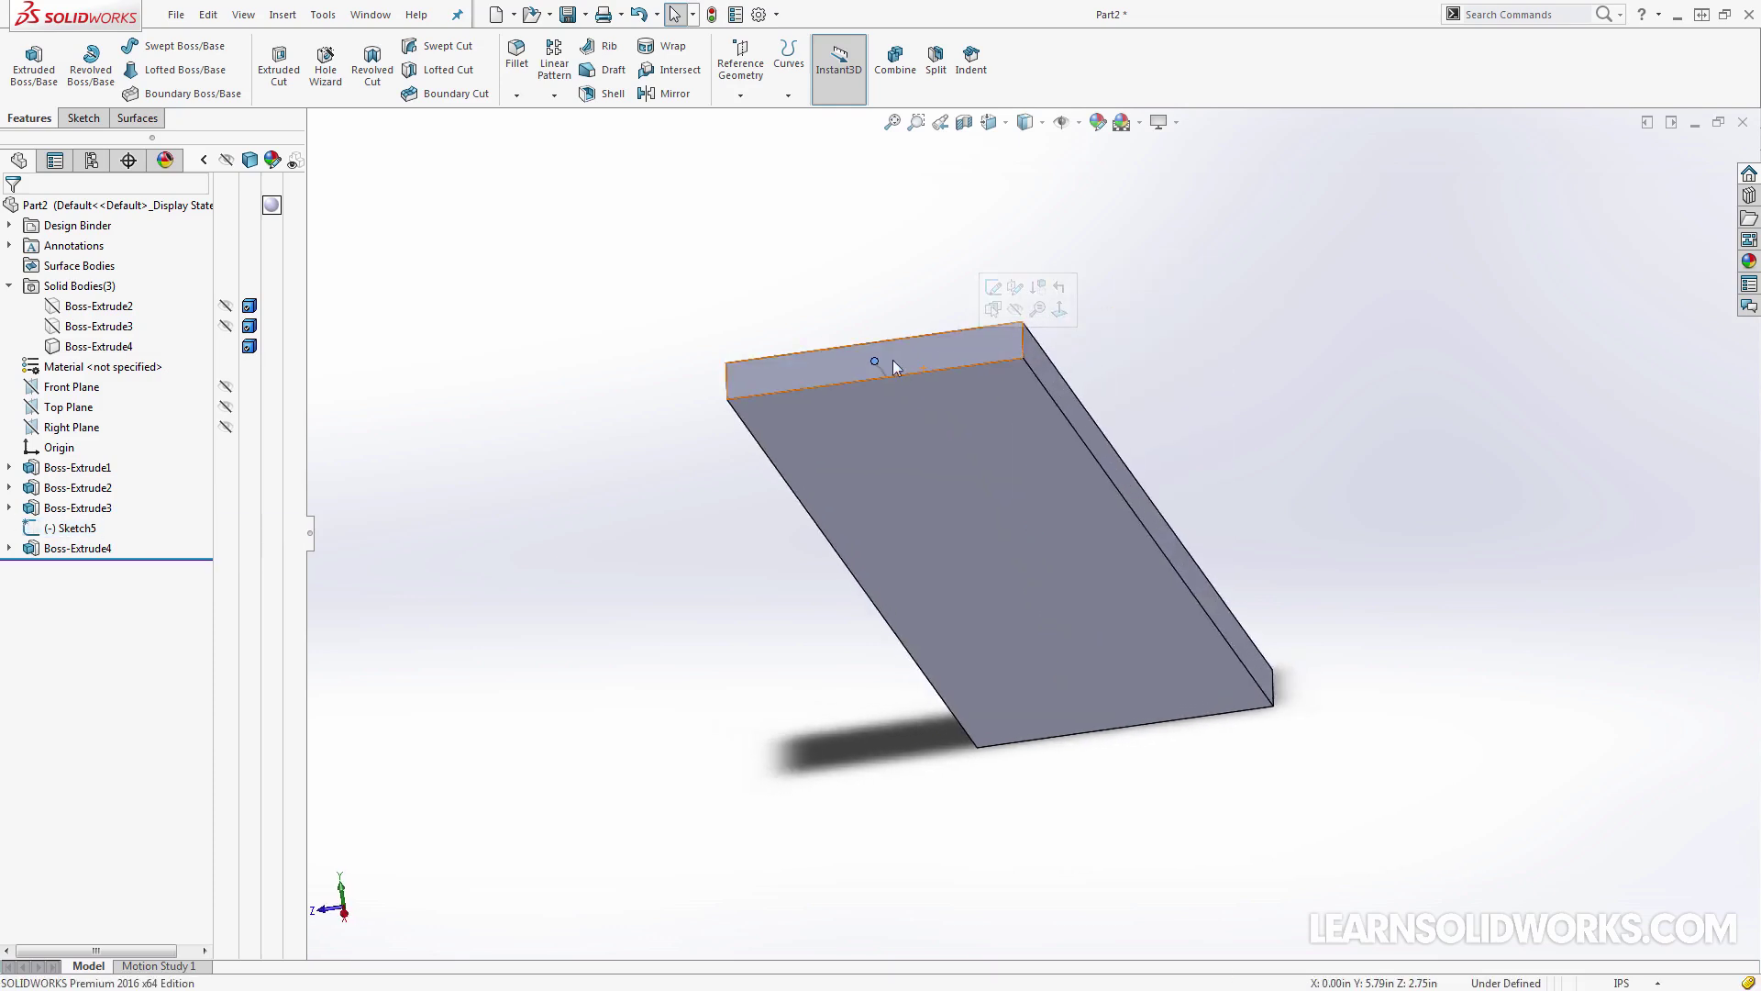
pyautogui.click(776, 391)
pyautogui.hotkey('ctrl', '1')
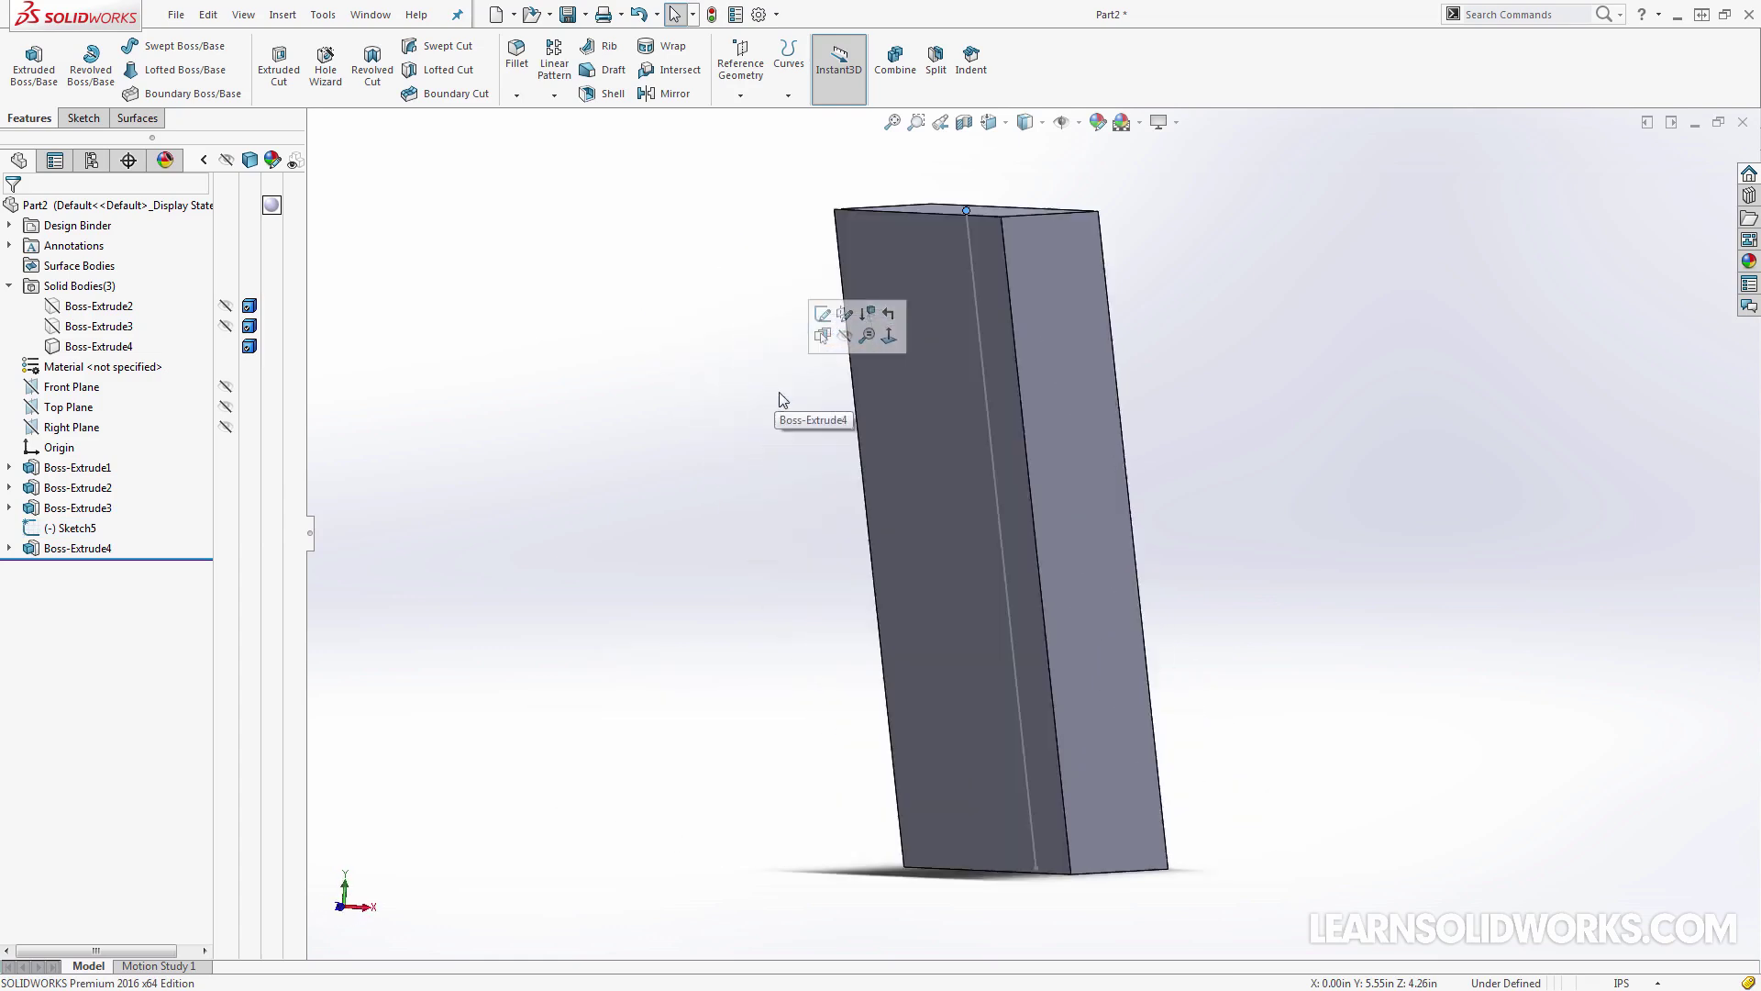
pyautogui.hotkey('ctrl', '4')
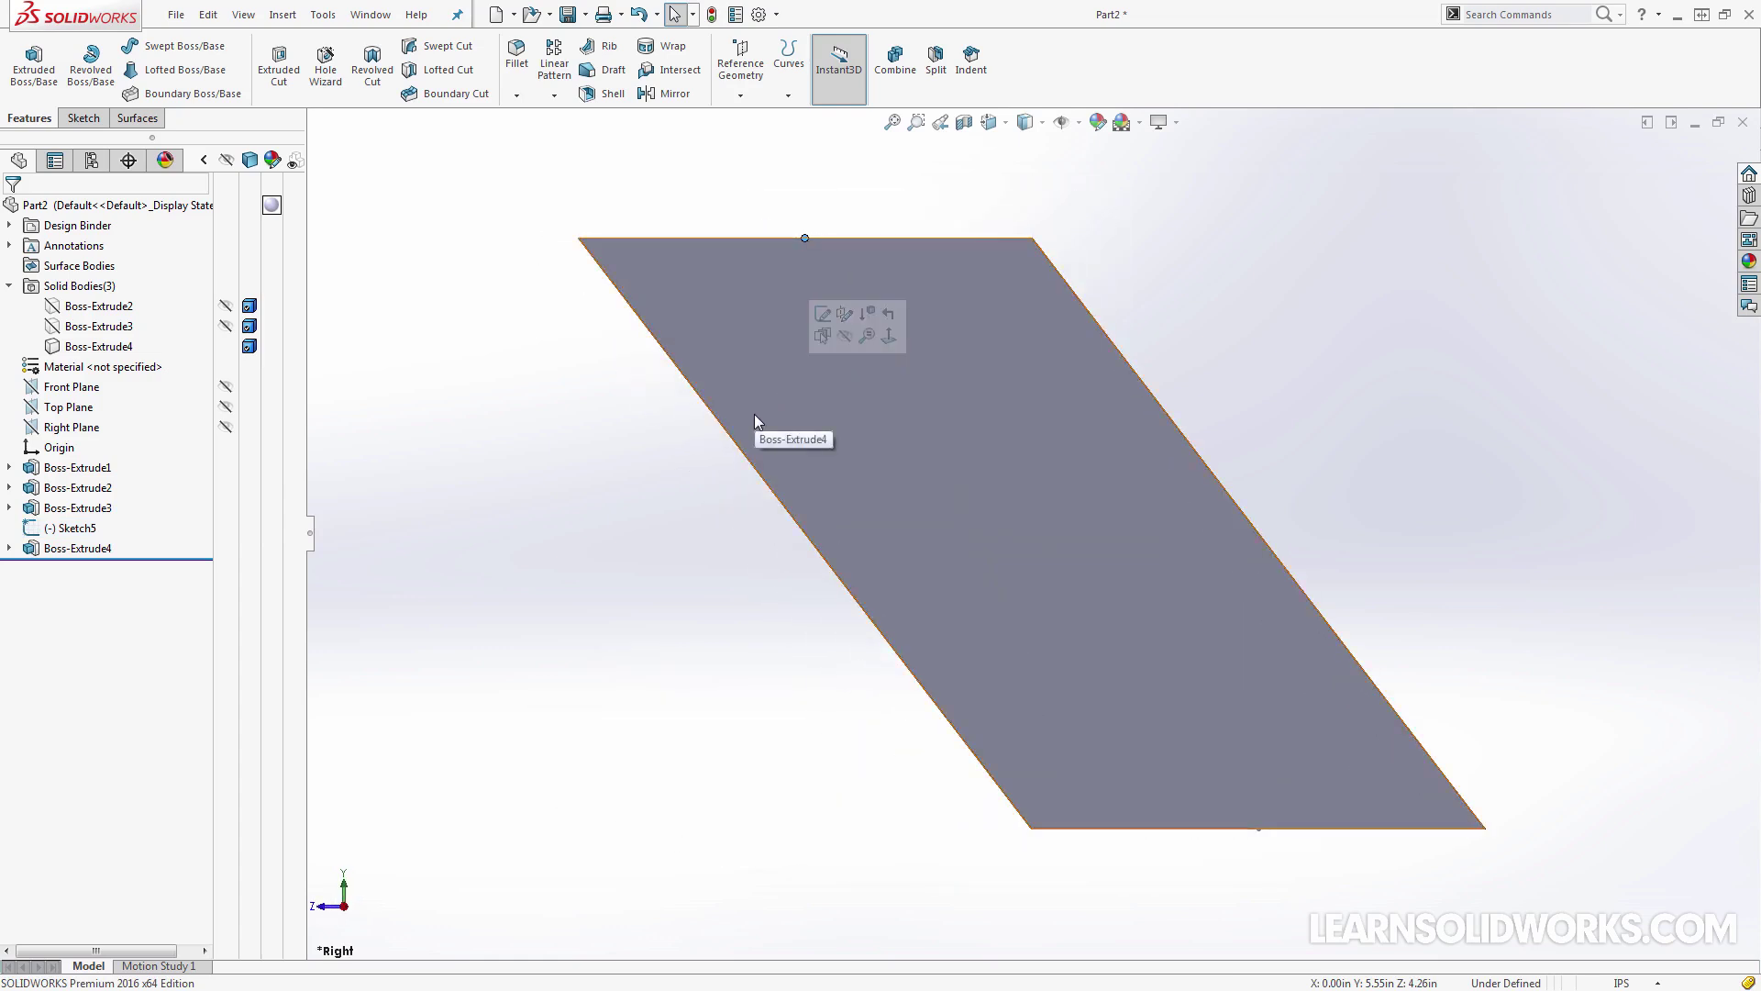